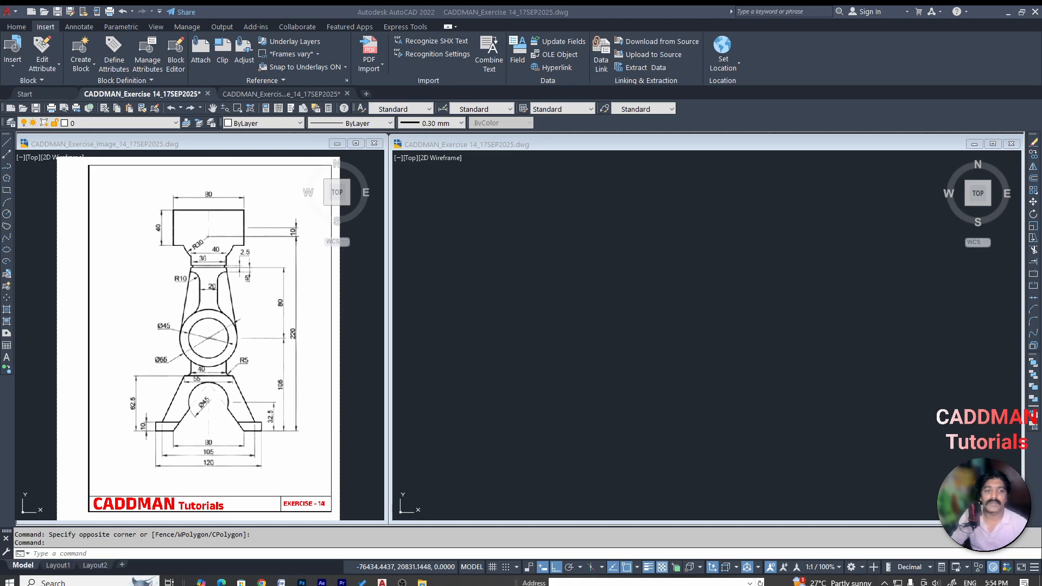
# Draw a horizontal line in the empty drawing as the base centerline
pyautogui.click(521, 332)
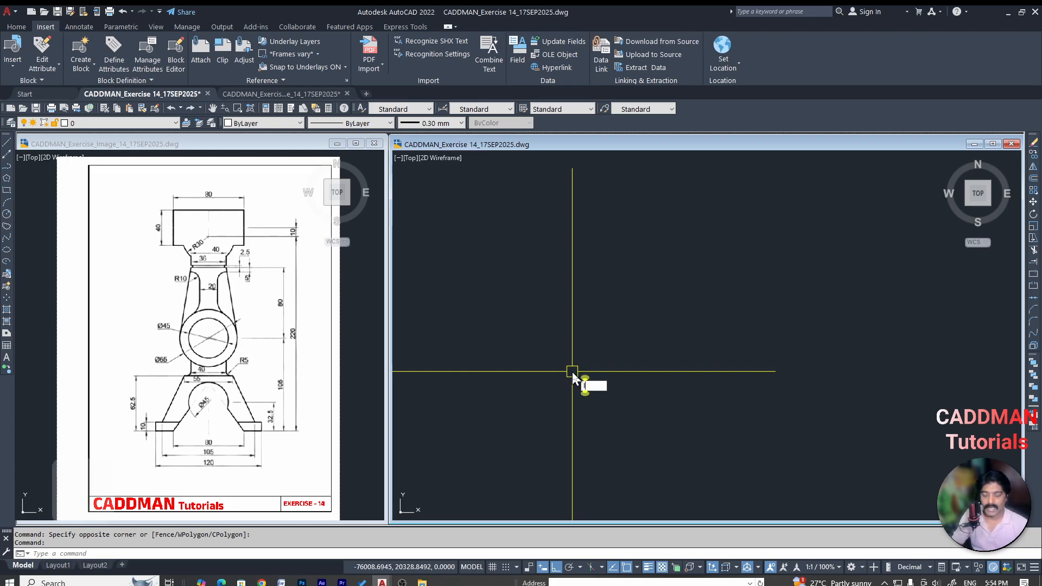
pyautogui.write('l')
pyautogui.press('Return')
pyautogui.click(557, 346)
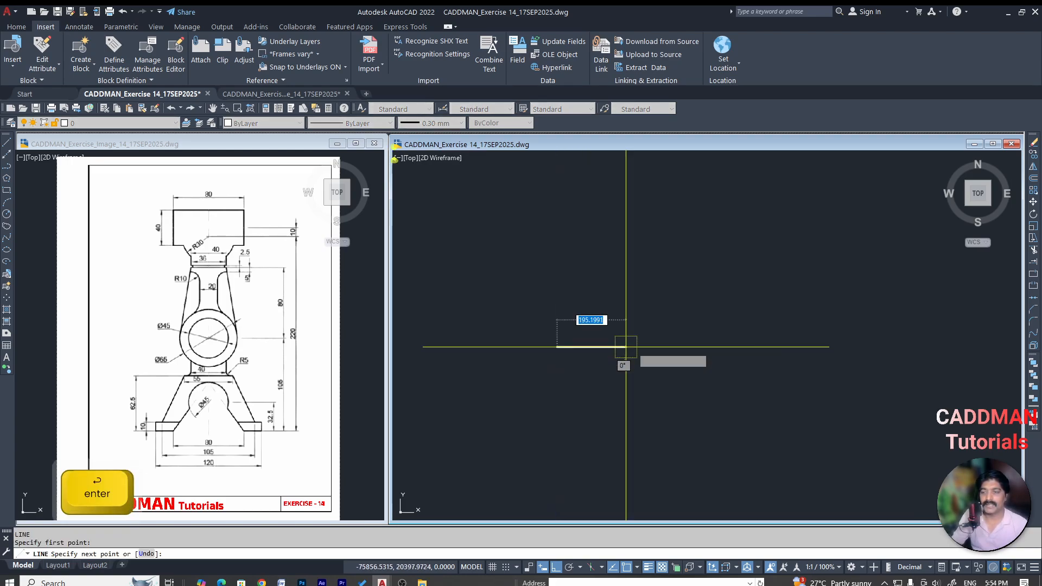
pyautogui.click(672, 346)
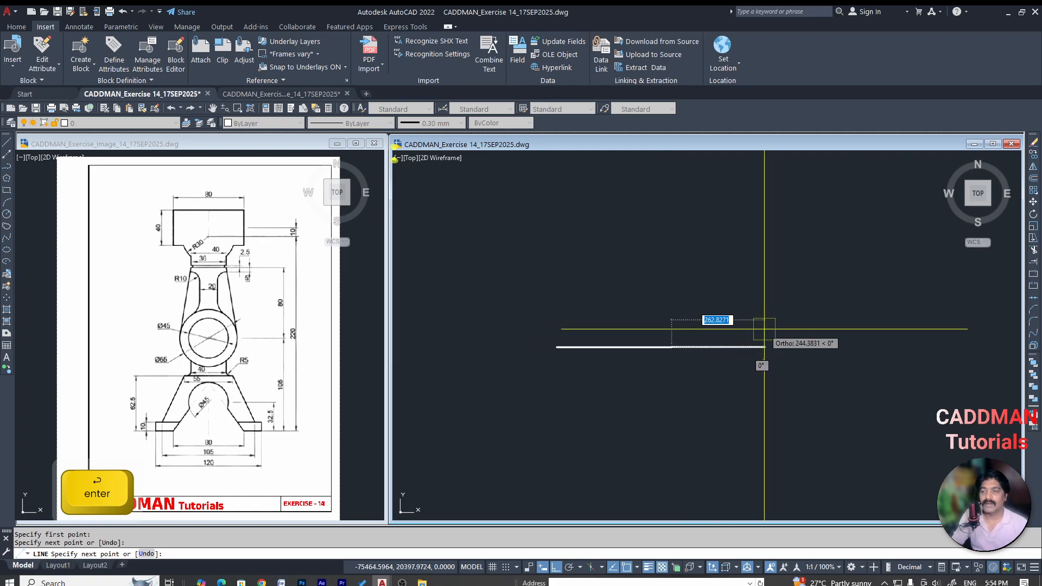
pyautogui.press('Escape')
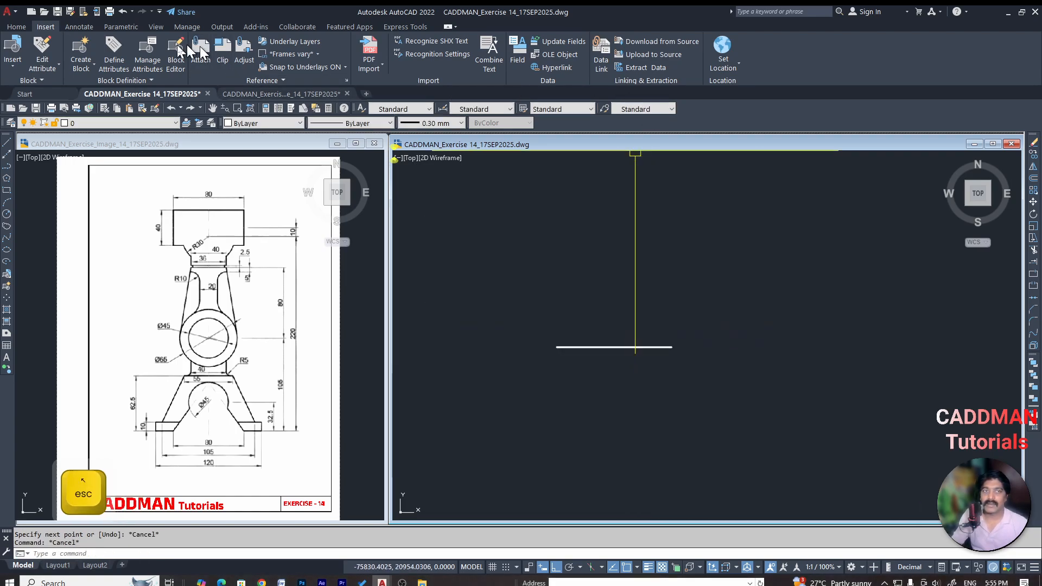
# Set the current object lineweight to 0.13 mm
pyautogui.click(18, 27)
pyautogui.click(717, 55)
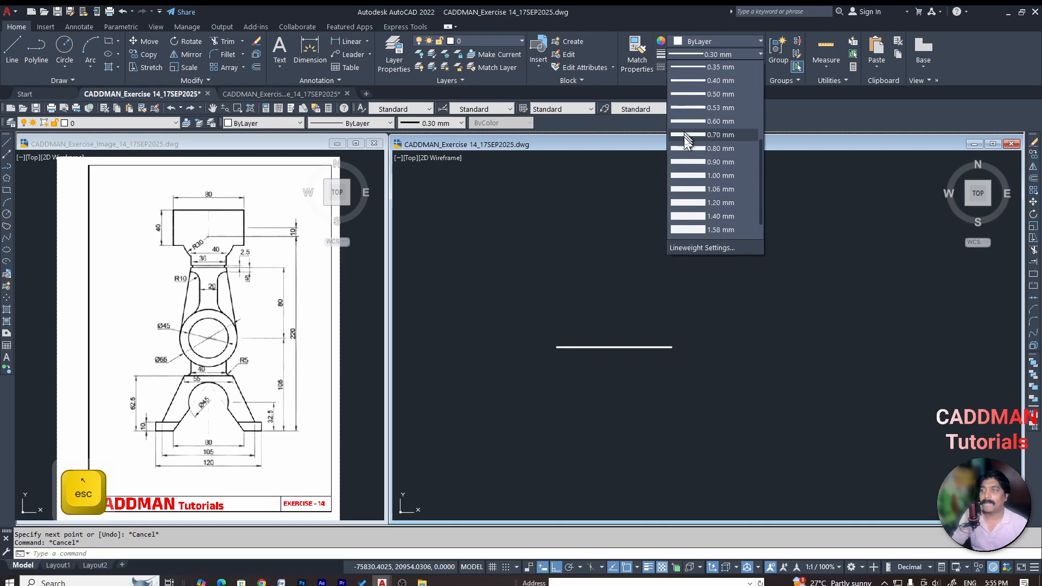
pyautogui.scroll(3, 705, 97)
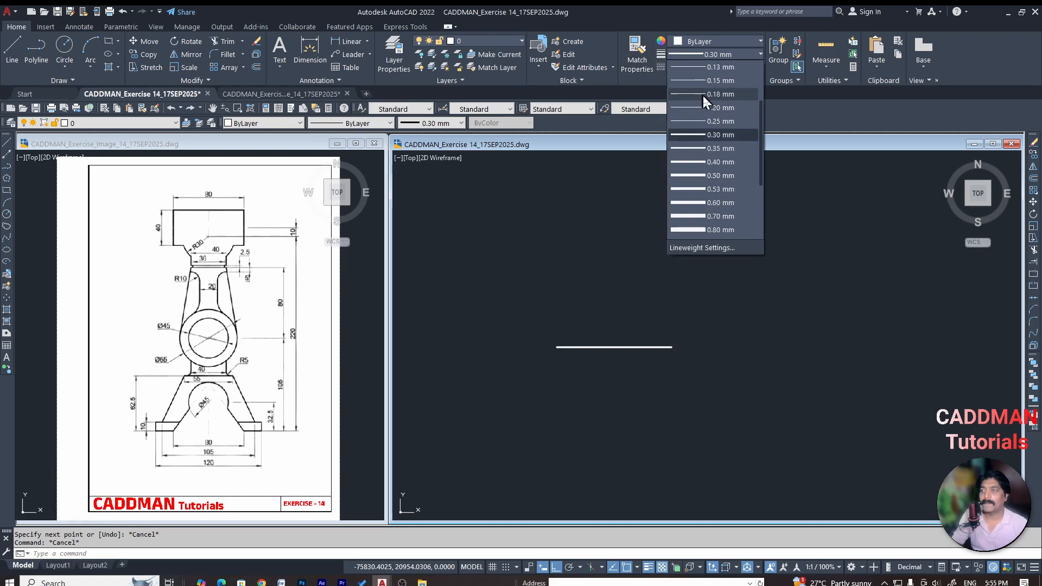
pyautogui.click(726, 68)
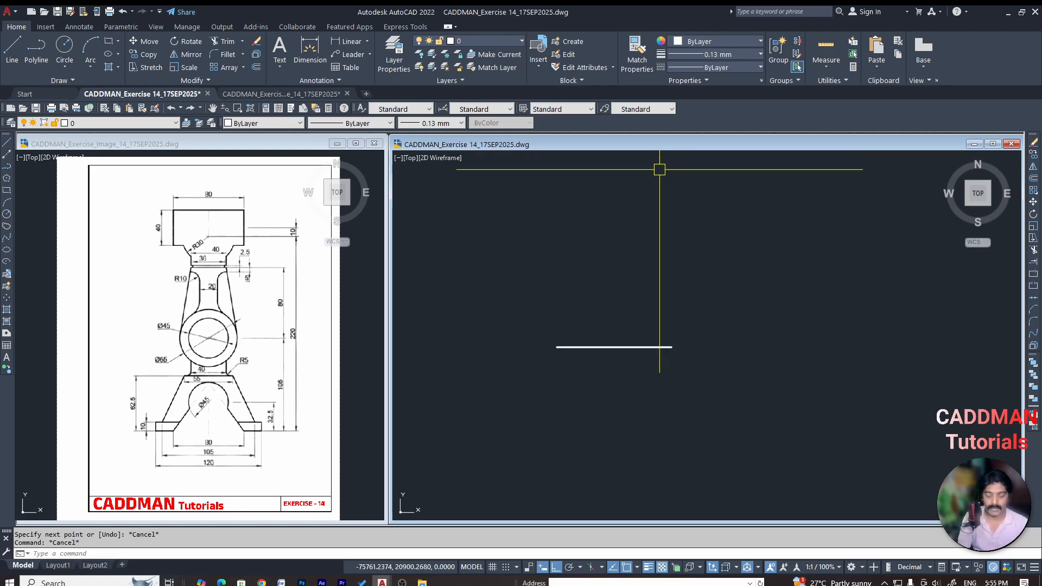
# Turn off Display Lineweight in the Lineweight Settings
pyautogui.write('LINE')
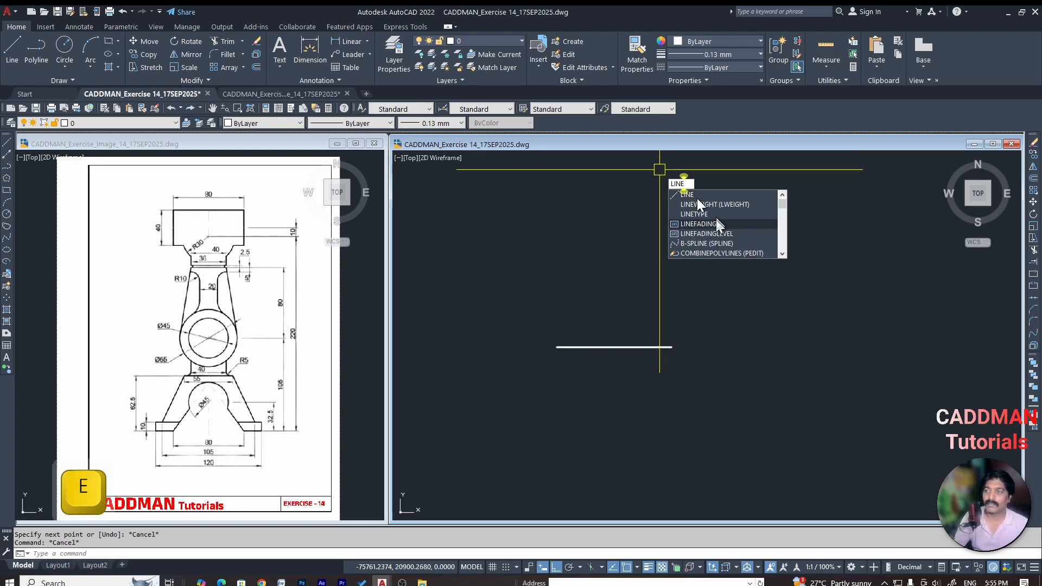
pyautogui.click(700, 204)
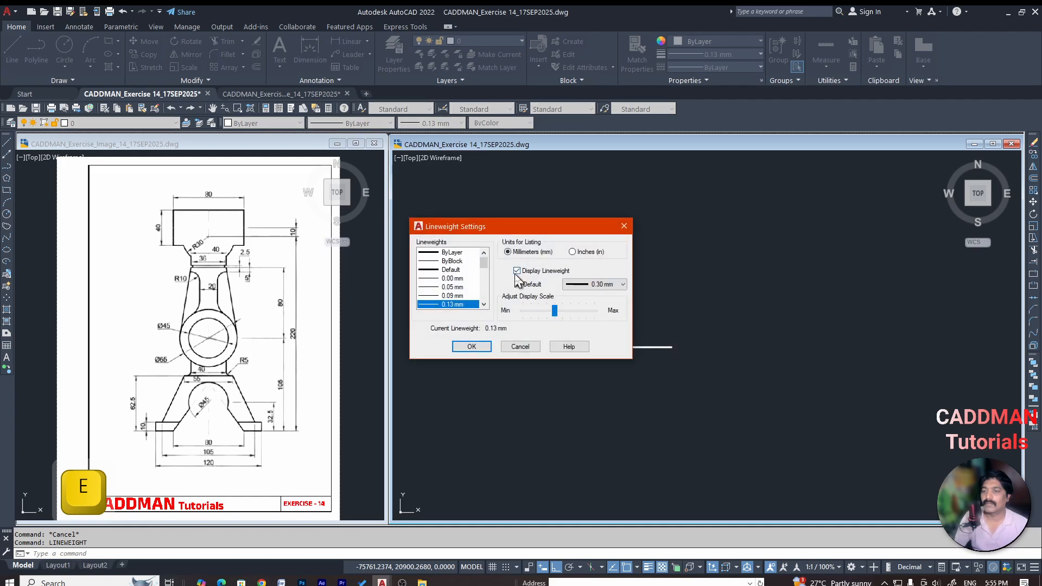
pyautogui.press('Escape')
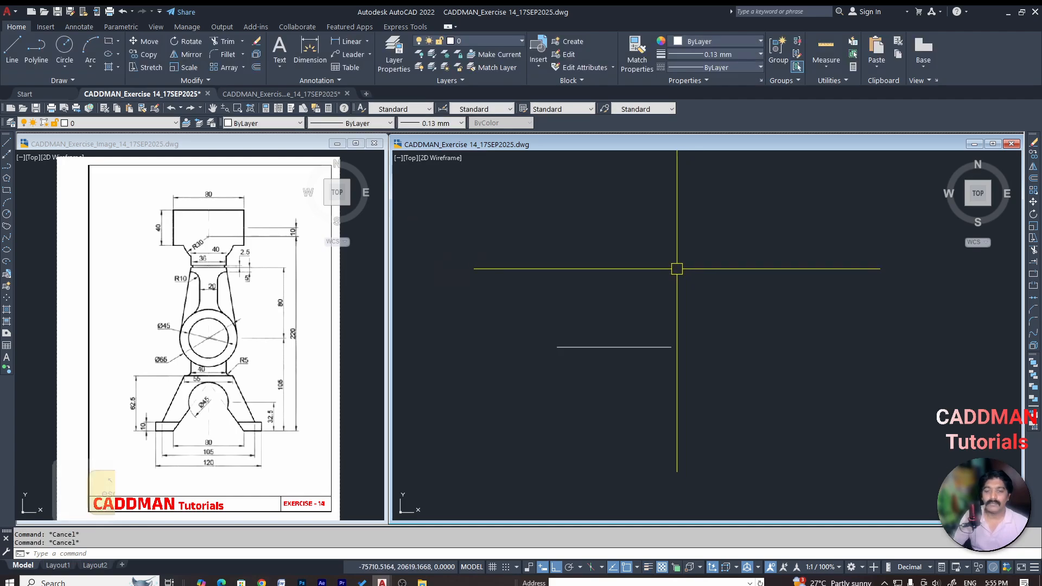
# Draw a vertical line about 688 units long, running downward through the midpoint of the horizontal line
pyautogui.write('l')
pyautogui.press('space')
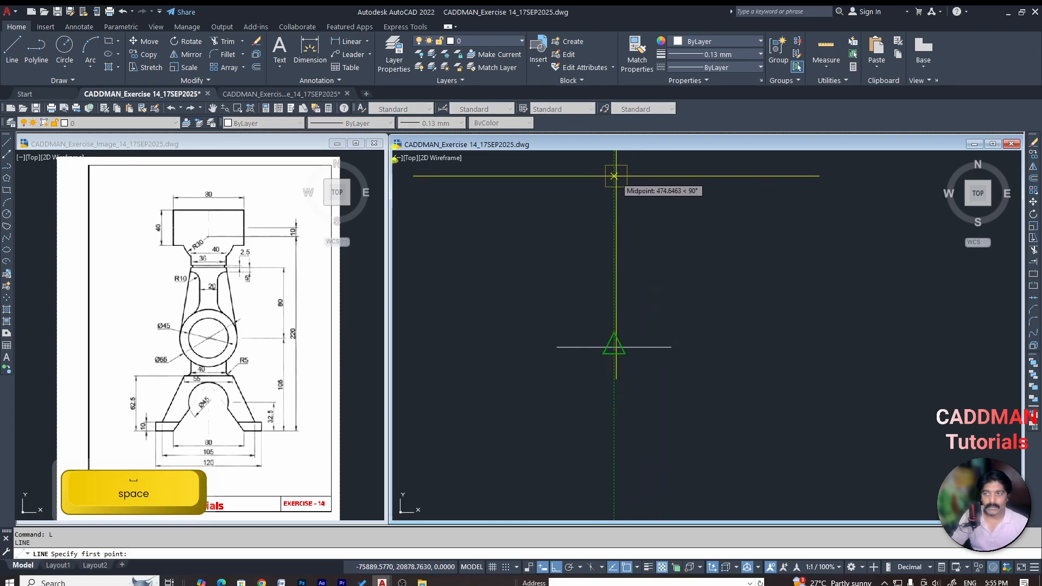
pyautogui.click(613, 171)
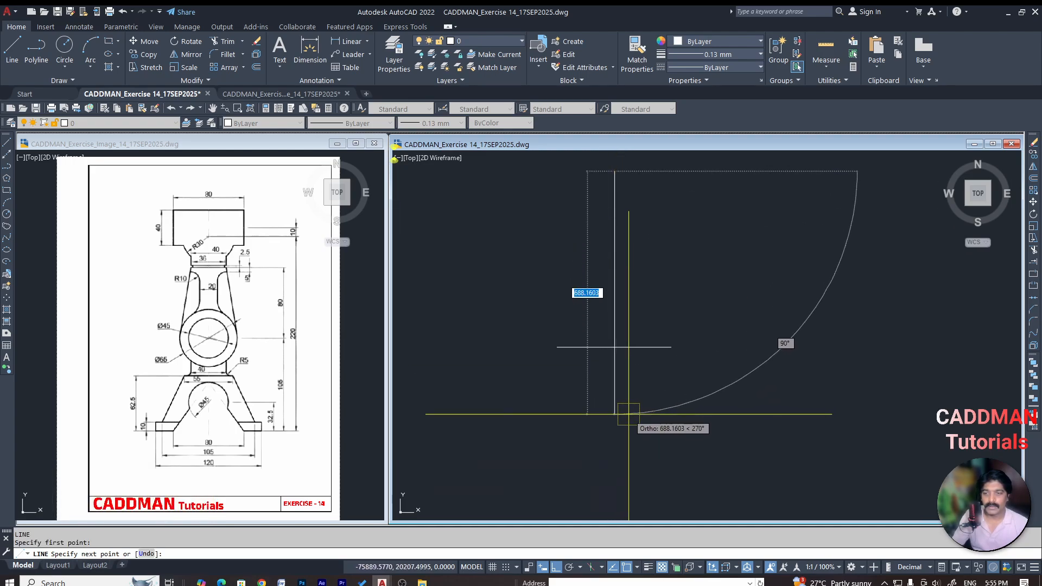
pyautogui.press('Escape')
pyautogui.press('Escape')
pyautogui.moveTo(679, 362); pyautogui.dragTo(668, 389, button='middle')
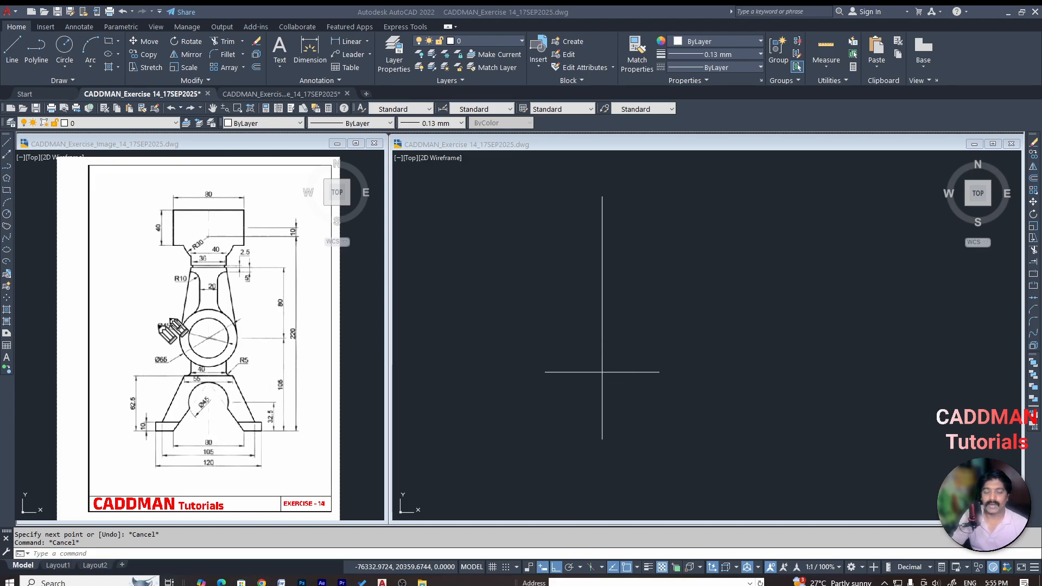
pyautogui.click(493, 209)
pyautogui.write('c')
pyautogui.press('Return')
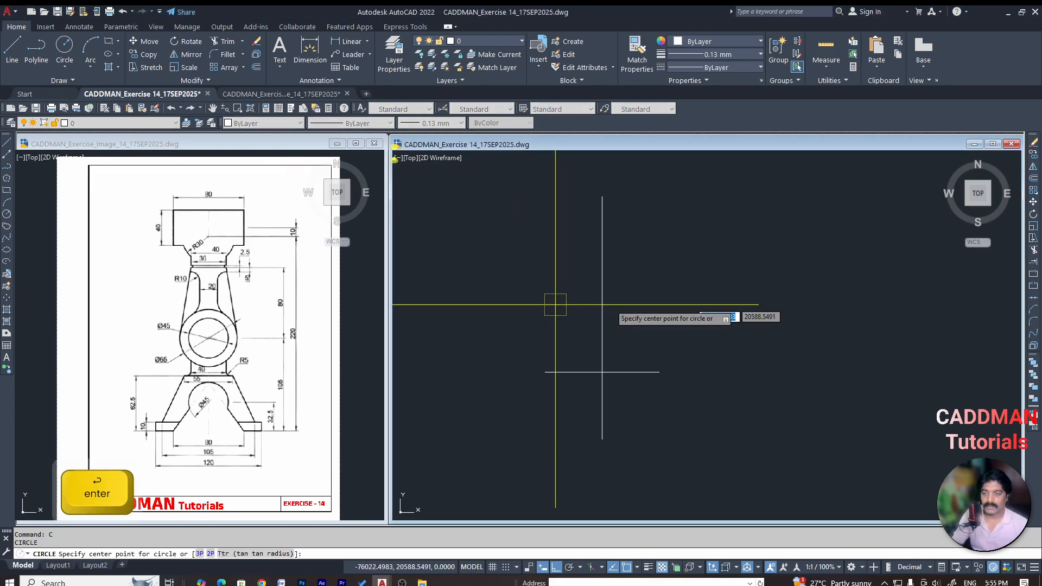
pyautogui.write('i')
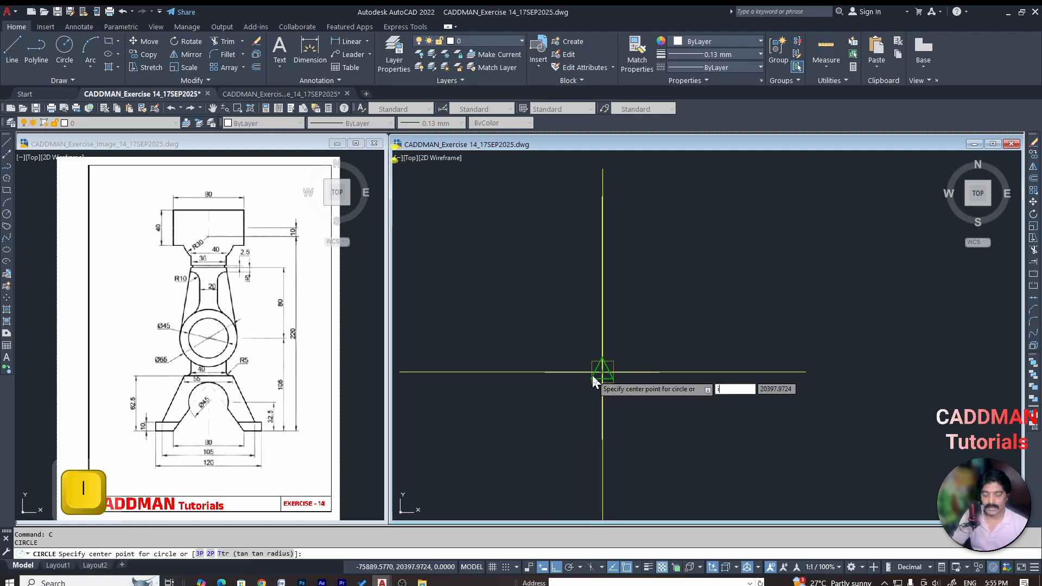
pyautogui.write('nt')
pyautogui.press('Return')
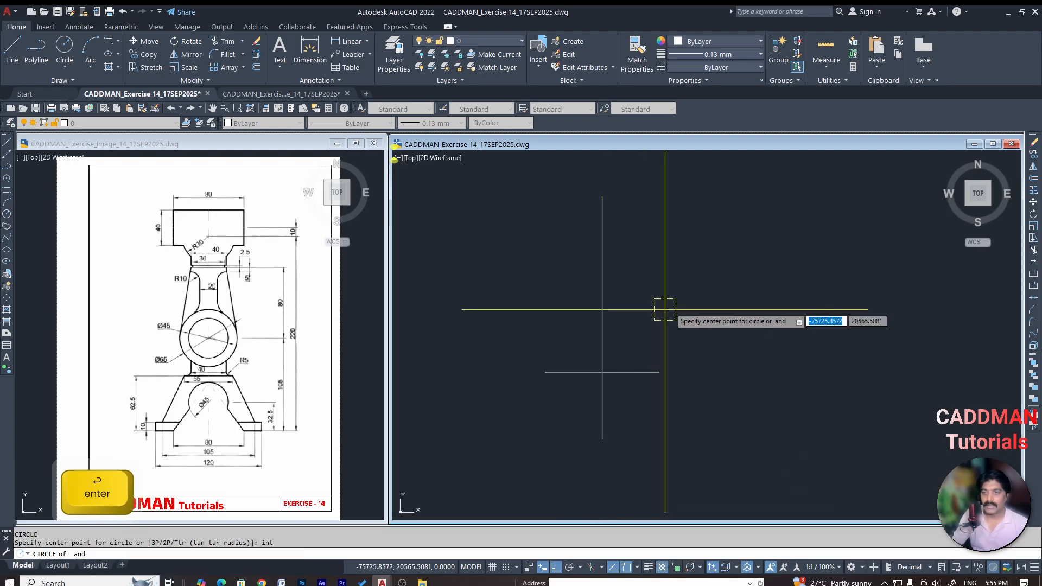
pyautogui.press('Escape')
# Draw a circle of diameter 45 centered on the intersection of the horizontal and vertical lines
pyautogui.write('c')
pyautogui.press('Return')
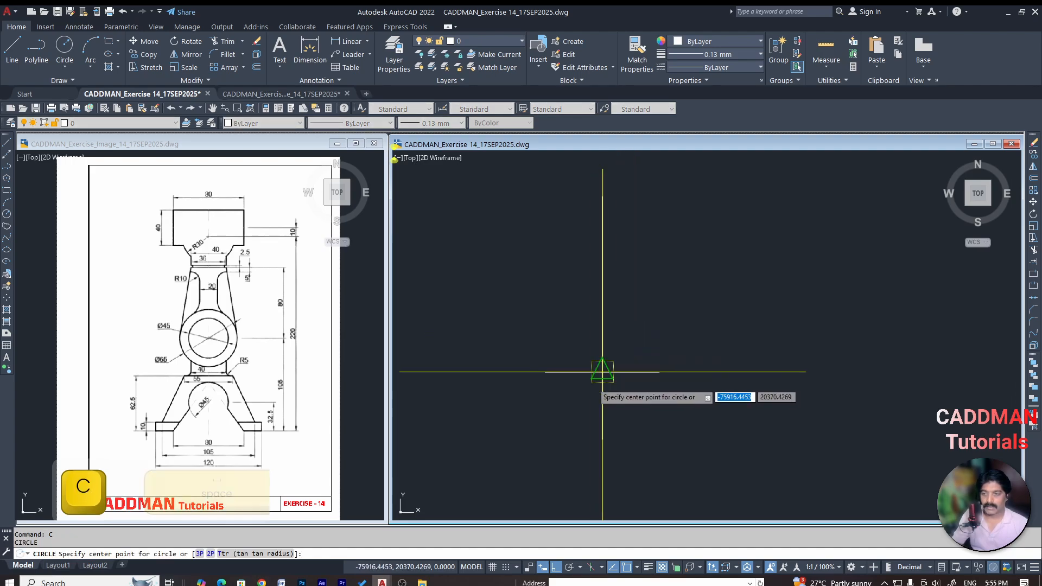
pyautogui.write('int')
pyautogui.press('Return')
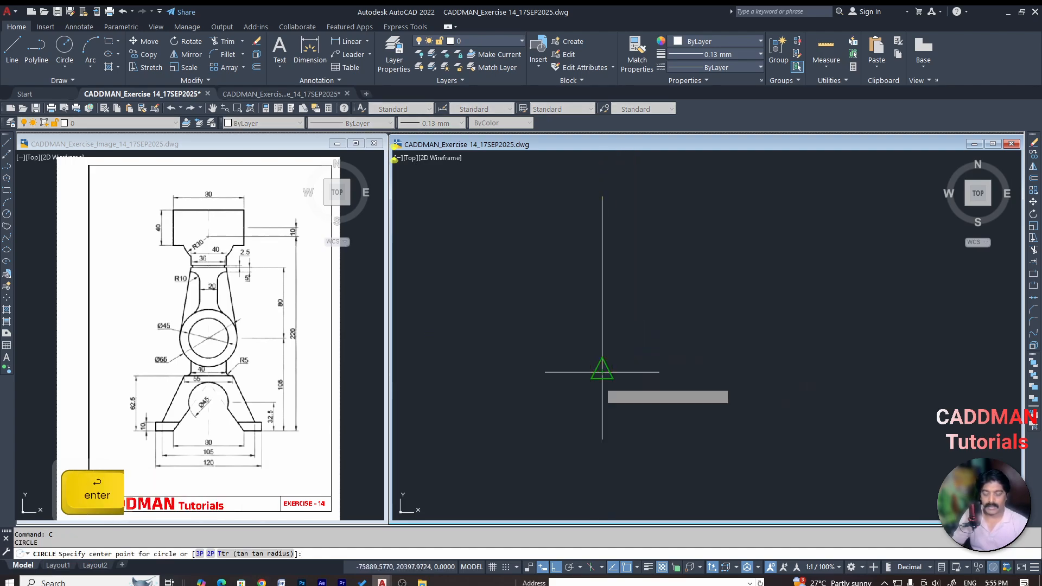
pyautogui.click(603, 372)
pyautogui.write('d')
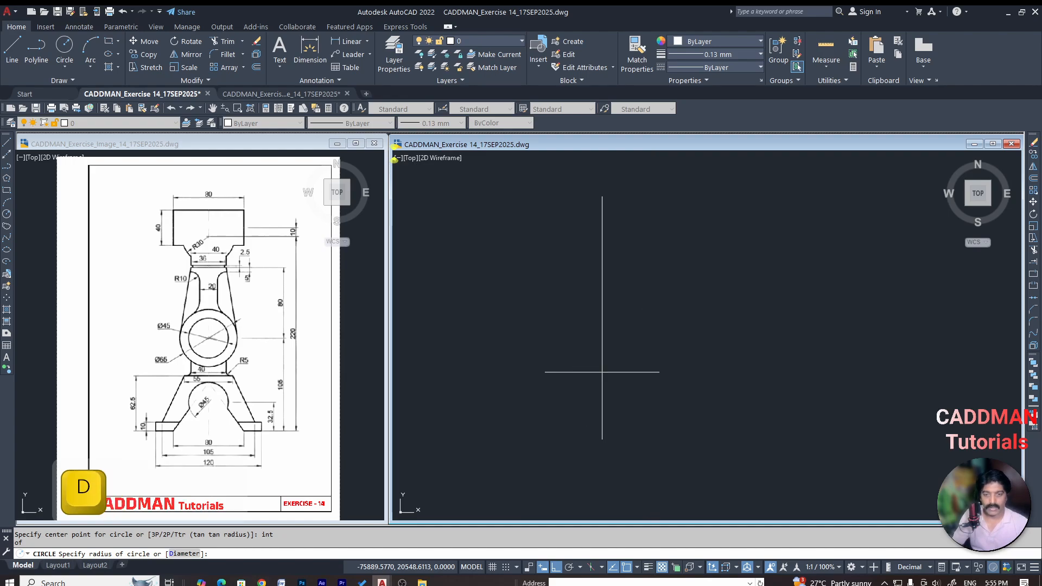
pyautogui.press('Return')
pyautogui.write('45')
pyautogui.press('Return')
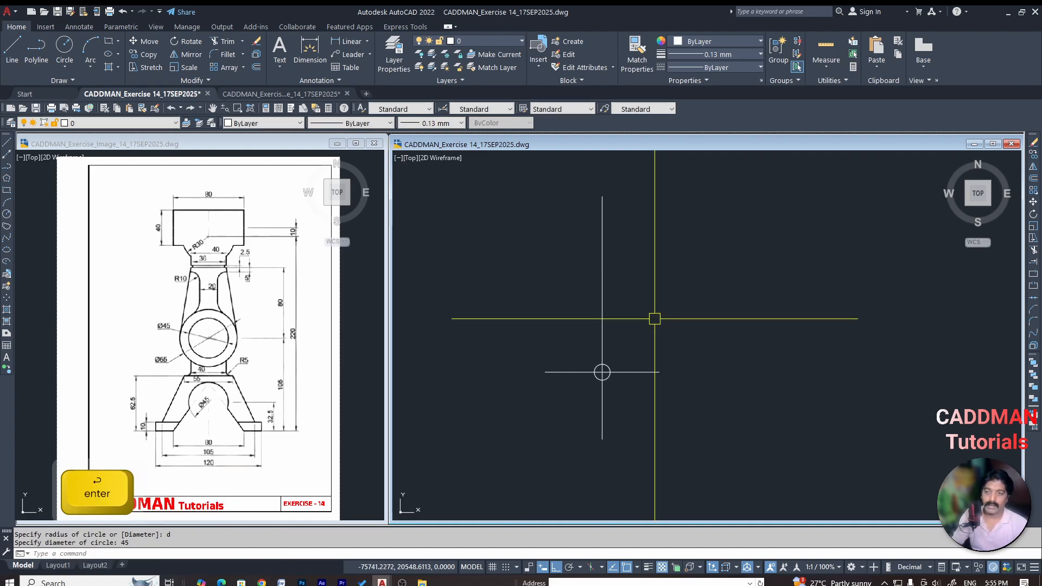
# Break off the lower part of the vertical centerline a short distance below the circle
pyautogui.scroll(2, 613, 398)
pyautogui.scroll(-2, 605, 373)
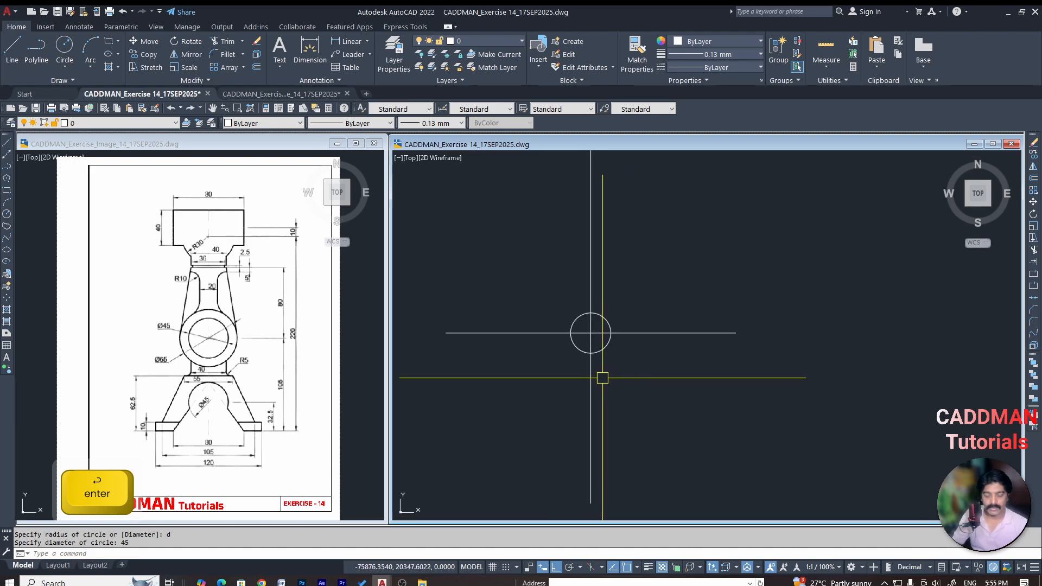
pyautogui.write('br')
pyautogui.press('space')
pyautogui.click(590, 372)
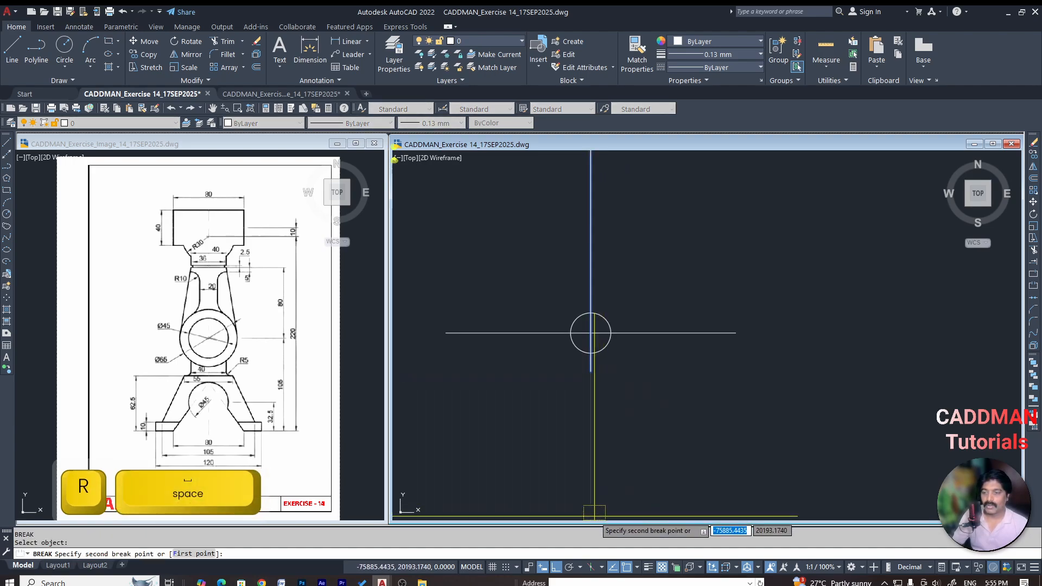
pyautogui.click(594, 515)
# Break off both outer ends of the horizontal centerline so it extends only slightly beyond the circle
pyautogui.scroll(-2, 610, 433)
pyautogui.moveTo(627, 304); pyautogui.dragTo(613, 354, button='middle')
pyautogui.scroll(2, 637, 352)
pyautogui.scroll(-2, 636, 355)
pyautogui.scroll(2, 608, 434)
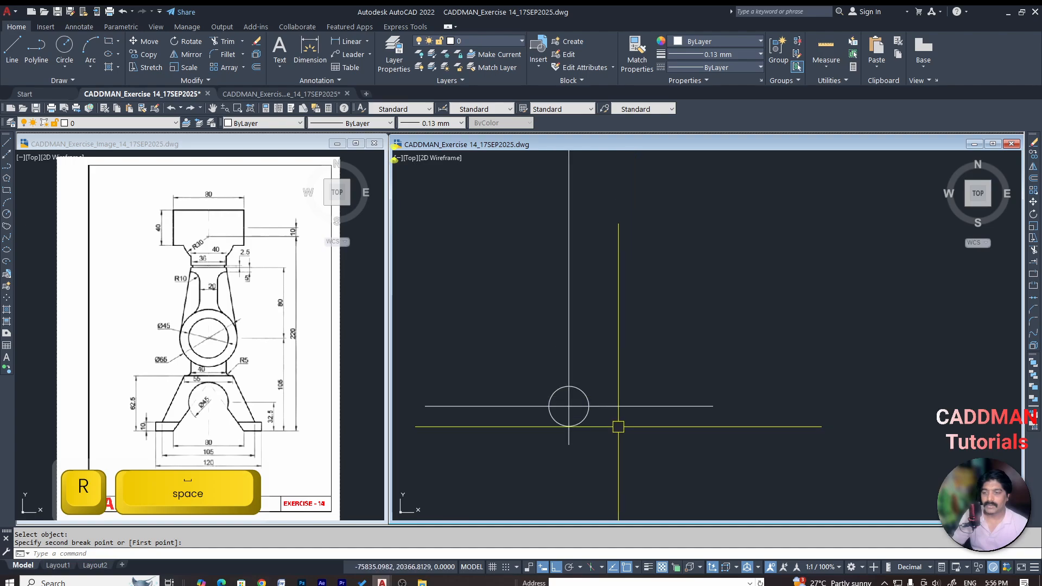
pyautogui.press('Escape')
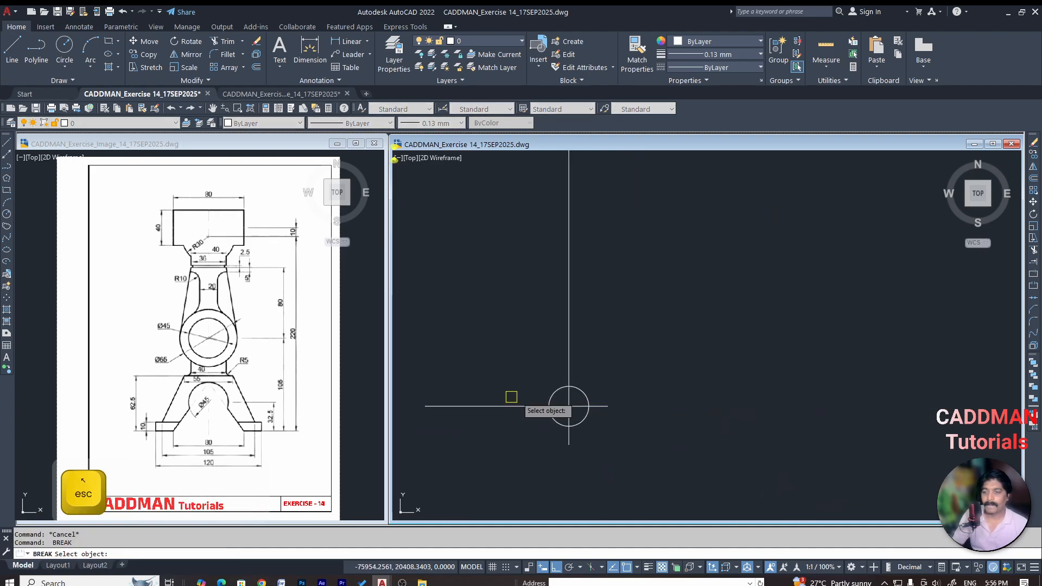
pyautogui.press('space')
pyautogui.click(530, 405)
pyautogui.press('Escape')
pyautogui.press('Escape')
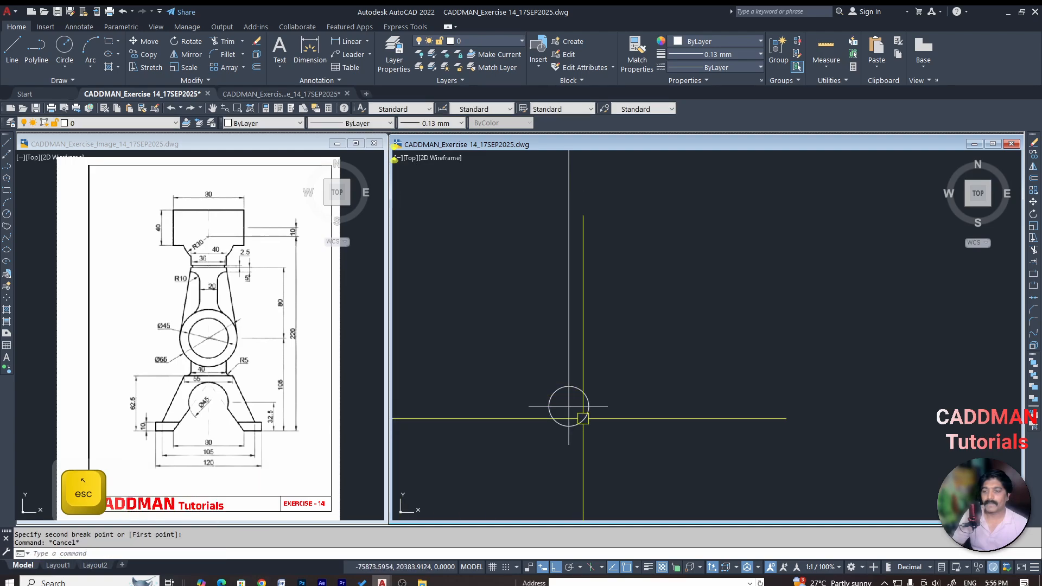
# Break off the upper end of the vertical centerline
pyautogui.scroll(2, 574, 446)
pyautogui.scroll(-3, 580, 389)
pyautogui.moveTo(612, 345); pyautogui.dragTo(609, 388, button='middle')
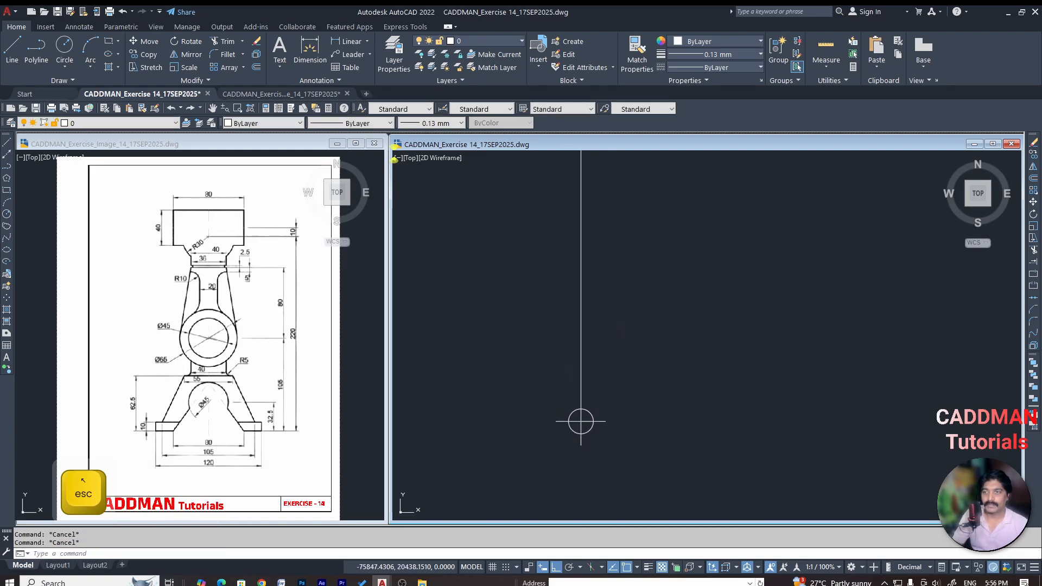
pyautogui.scroll(-3, 597, 391)
pyautogui.write('br')
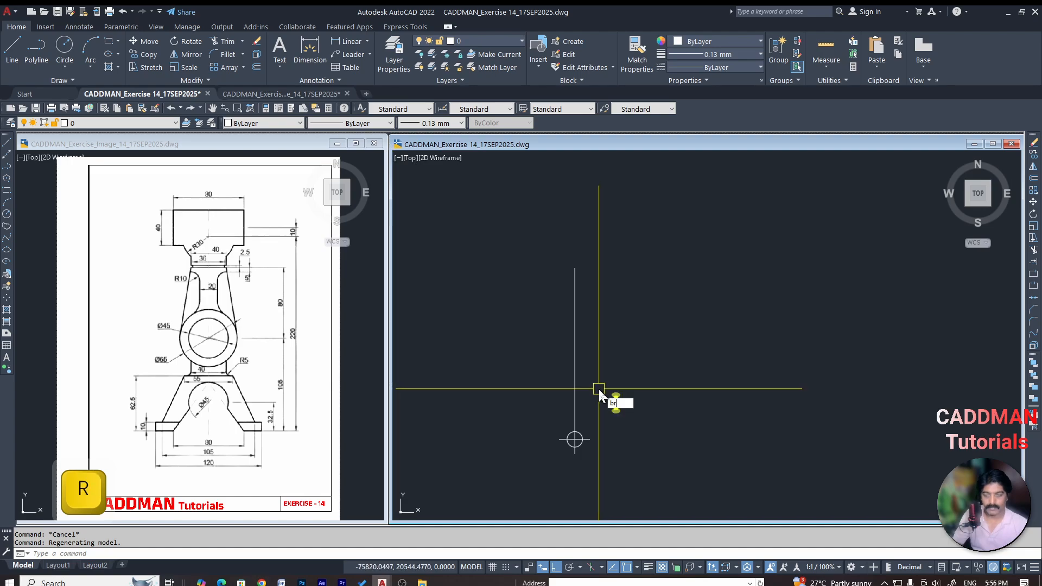
pyautogui.press('space')
pyautogui.click(581, 287)
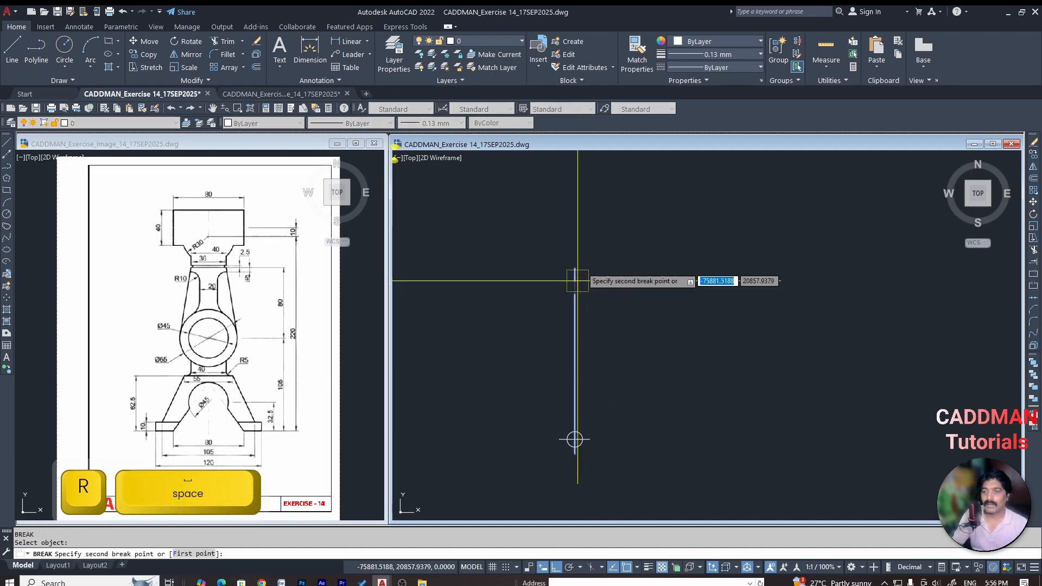
pyautogui.press('Escape')
# Offset the circle's horizontal centerline downward by 32.5 to place the bottom line of the base
pyautogui.scroll(3, 580, 419)
pyautogui.moveTo(567, 453)
pyautogui.mouseDown(button='middle')
pyautogui.moveTo(600, 306)
pyautogui.moveTo(597, 320)
pyautogui.mouseUp(button='middle')
pyautogui.scroll(-2, 597, 369)
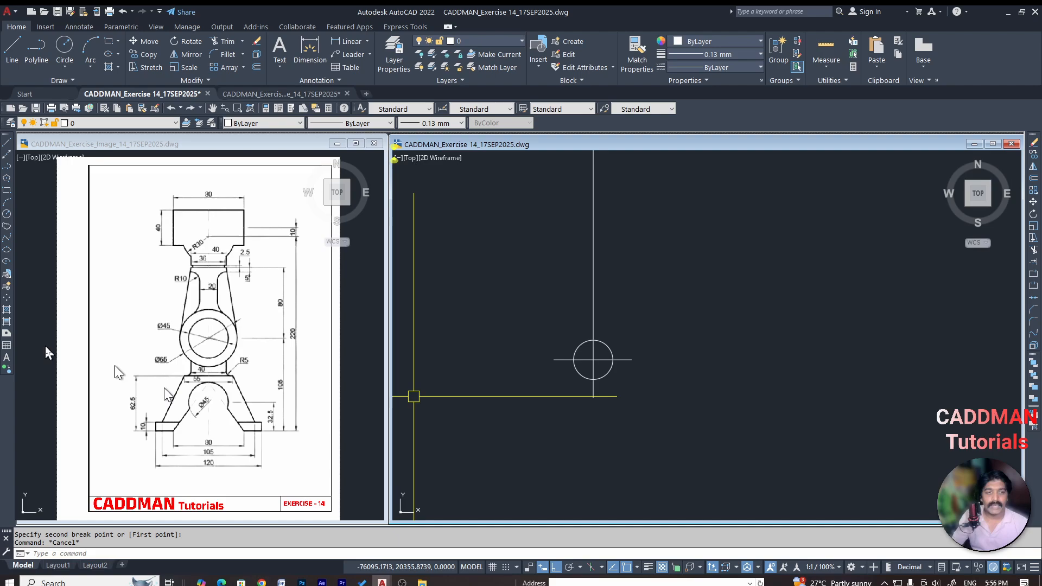
pyautogui.hotkey('ctrl', '2')
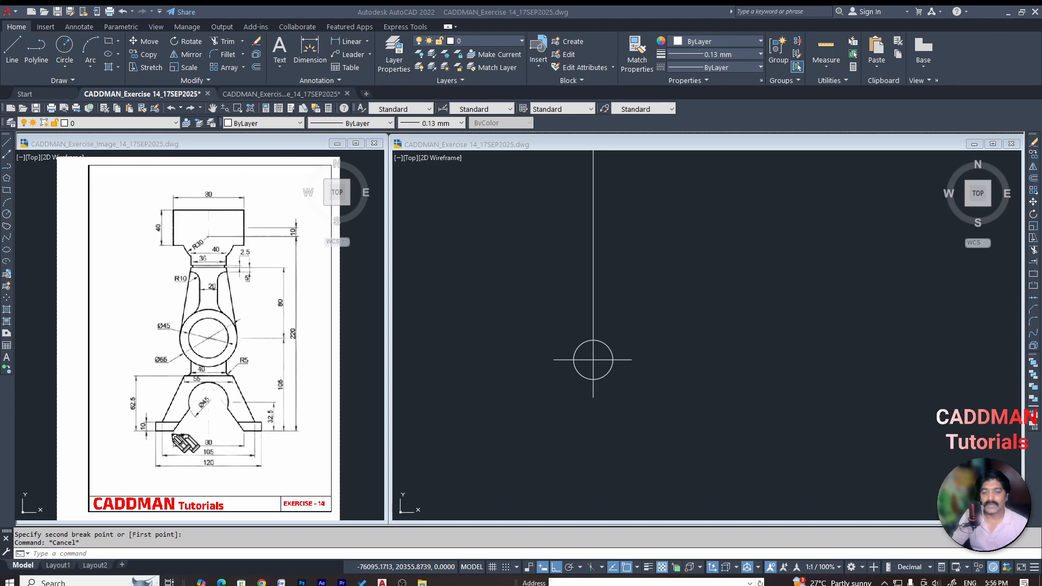
pyautogui.click(607, 311)
pyautogui.write('o')
pyautogui.press('Return')
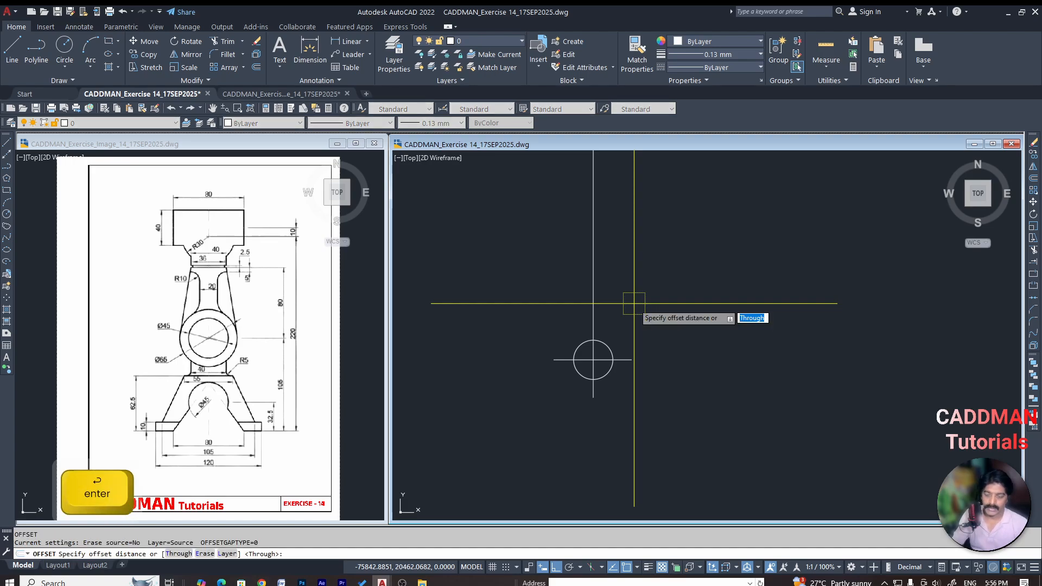
pyautogui.write('32.5')
pyautogui.press('Return')
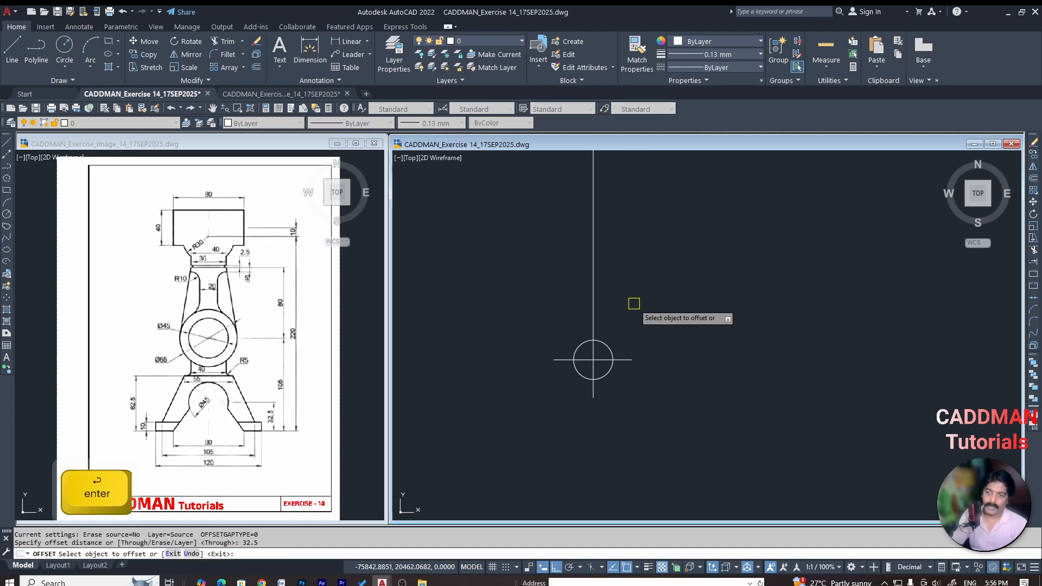
pyautogui.click(628, 359)
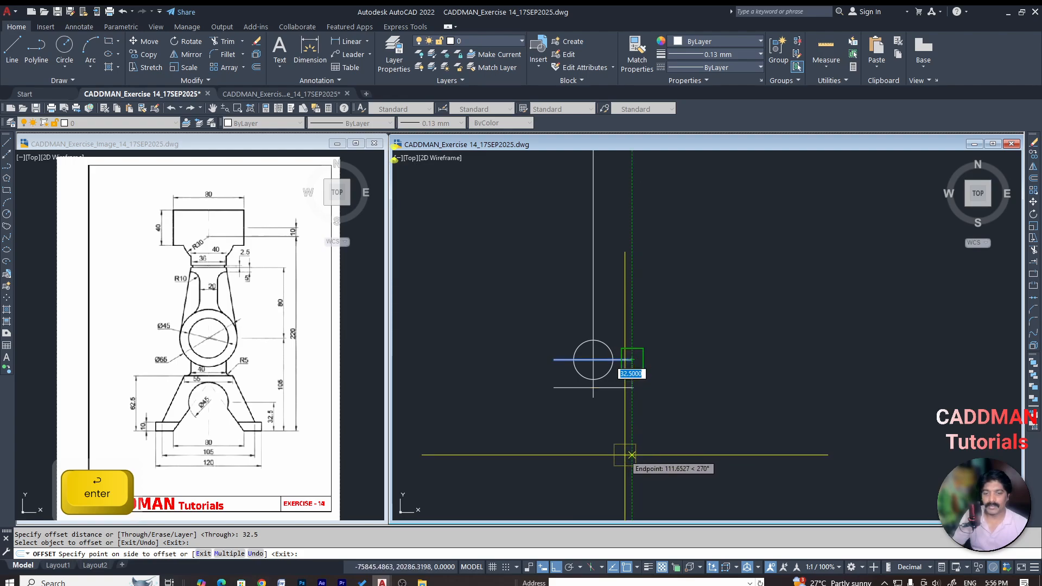
pyautogui.click(625, 455)
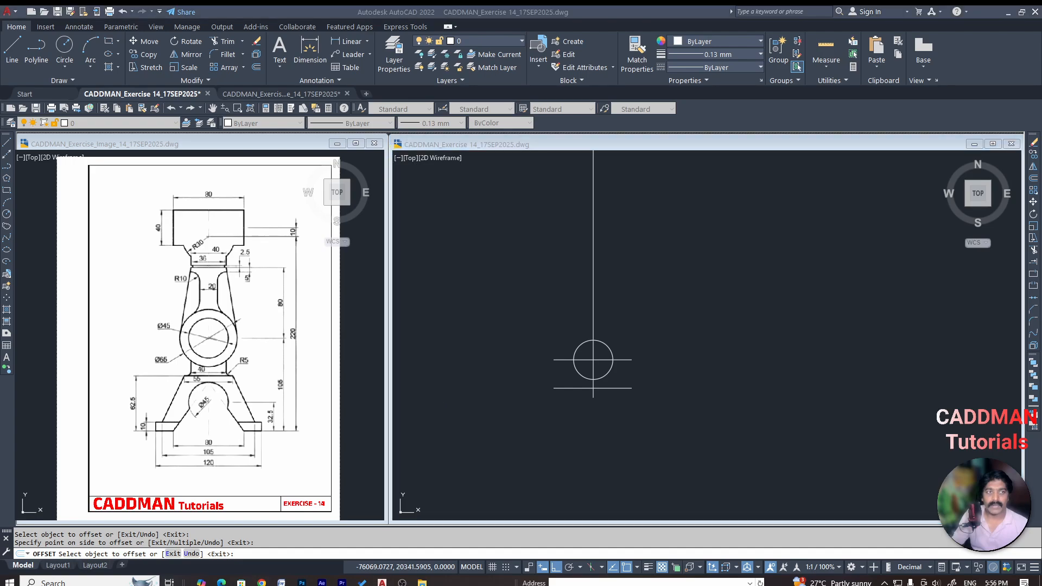
pyautogui.press('Escape')
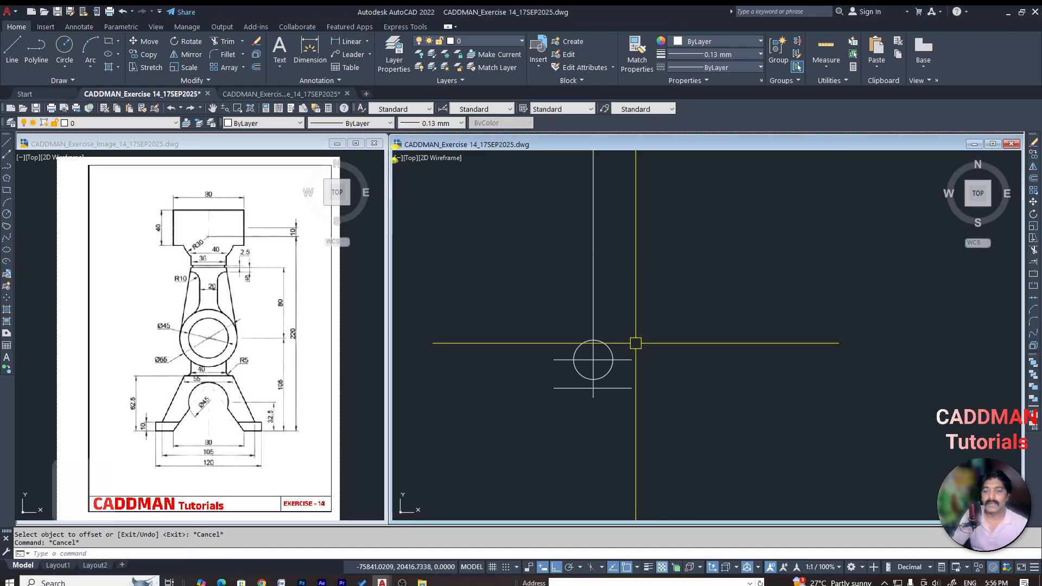
# Trim away the lower half of the 45-diameter circle below its horizontal centerline, leaving the upper semicircle
pyautogui.scroll(2, 609, 381)
pyautogui.scroll(2, 609, 382)
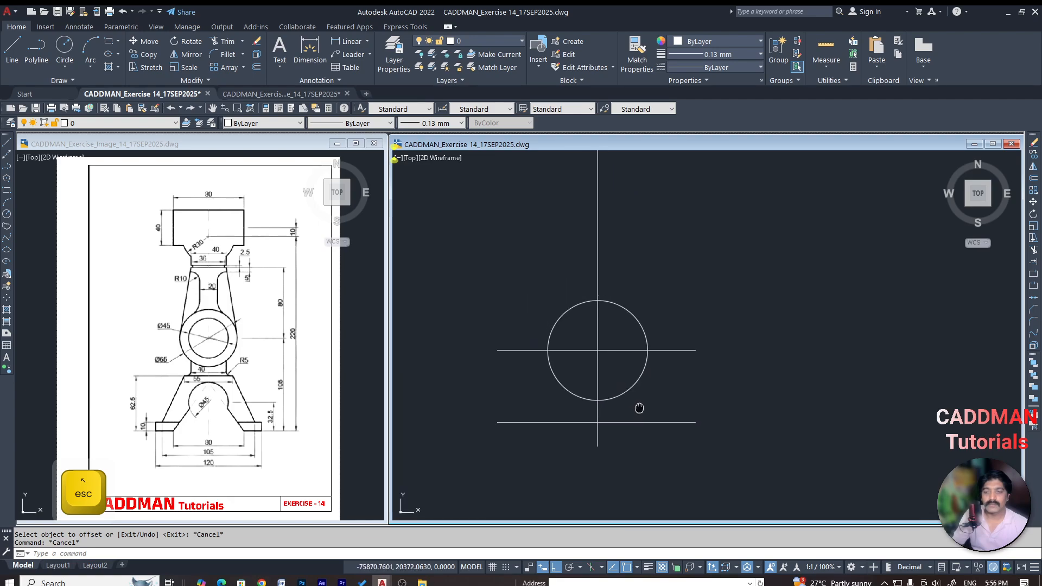
pyautogui.press('Escape')
pyautogui.rightClick(626, 383)
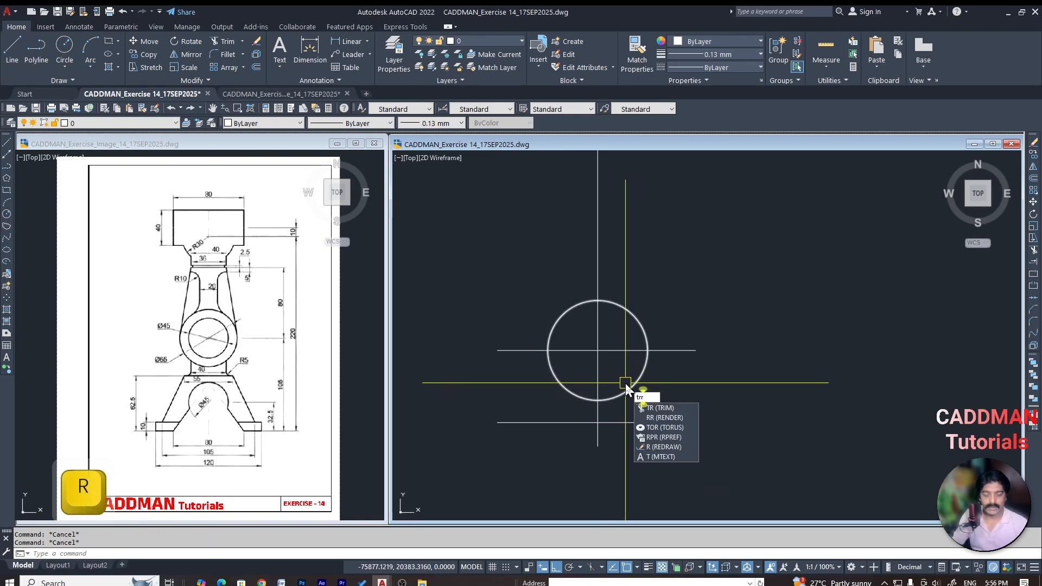
pyautogui.press('Escape')
pyautogui.write('tr')
pyautogui.press('Return')
pyautogui.click(636, 380)
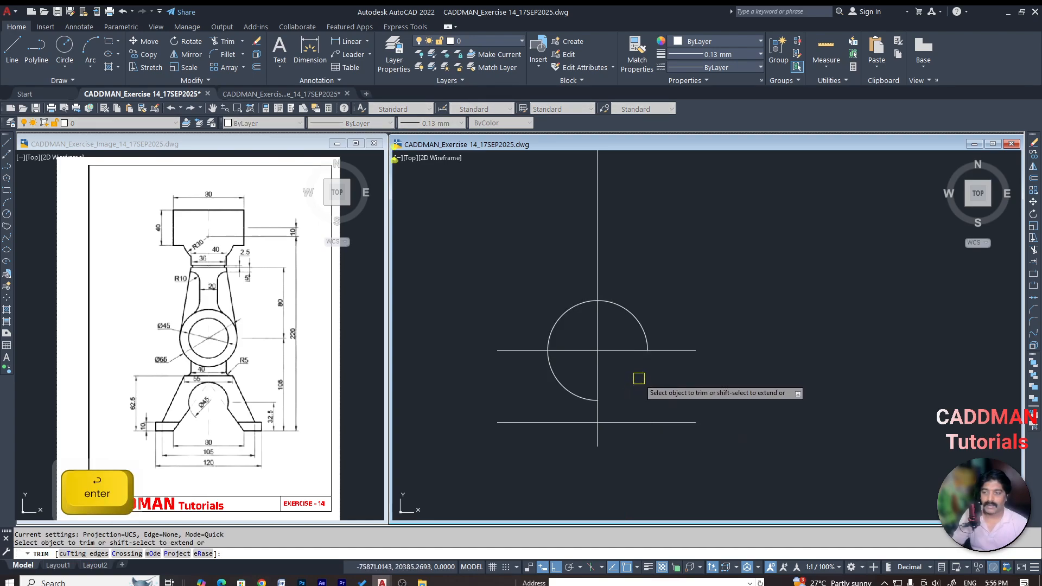
pyautogui.click(558, 384)
pyautogui.press('Escape')
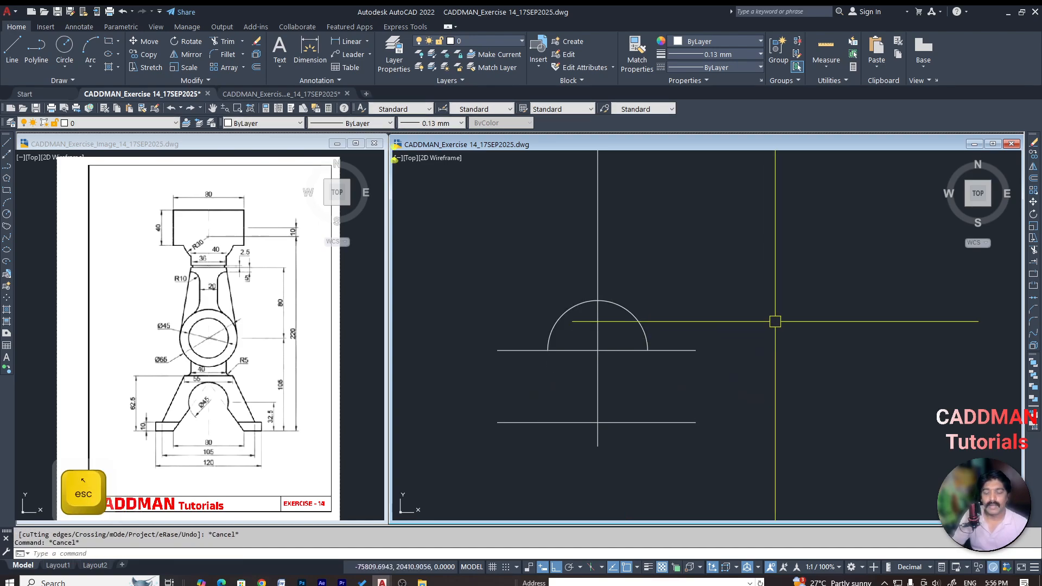
# Offset the bottom line of the base upward by 10 to create the top line of the foot
pyautogui.click(214, 426)
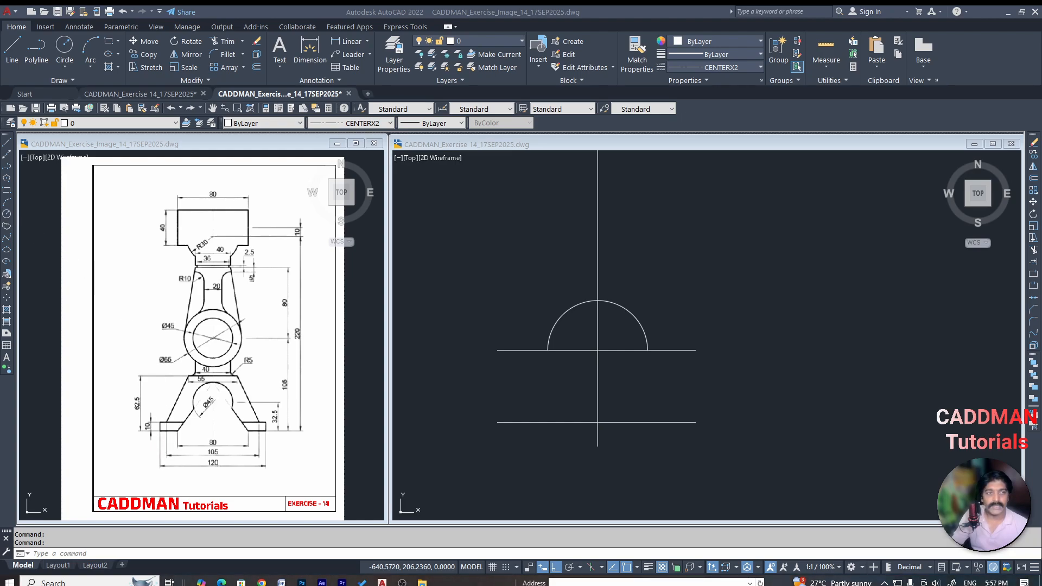
pyautogui.click(663, 245)
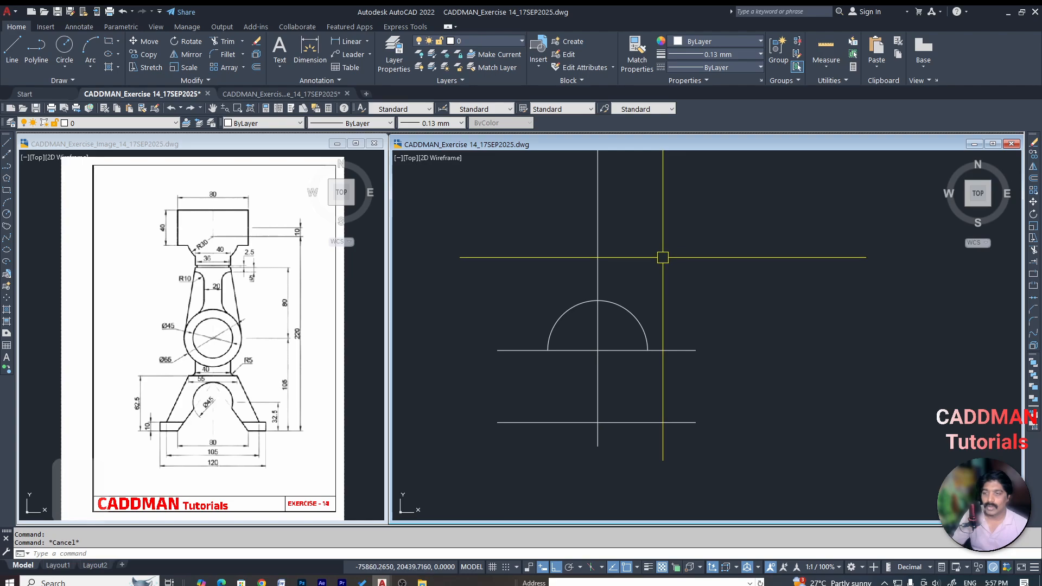
pyautogui.write('o')
pyautogui.press('Return')
pyautogui.write('10')
pyautogui.press('Return')
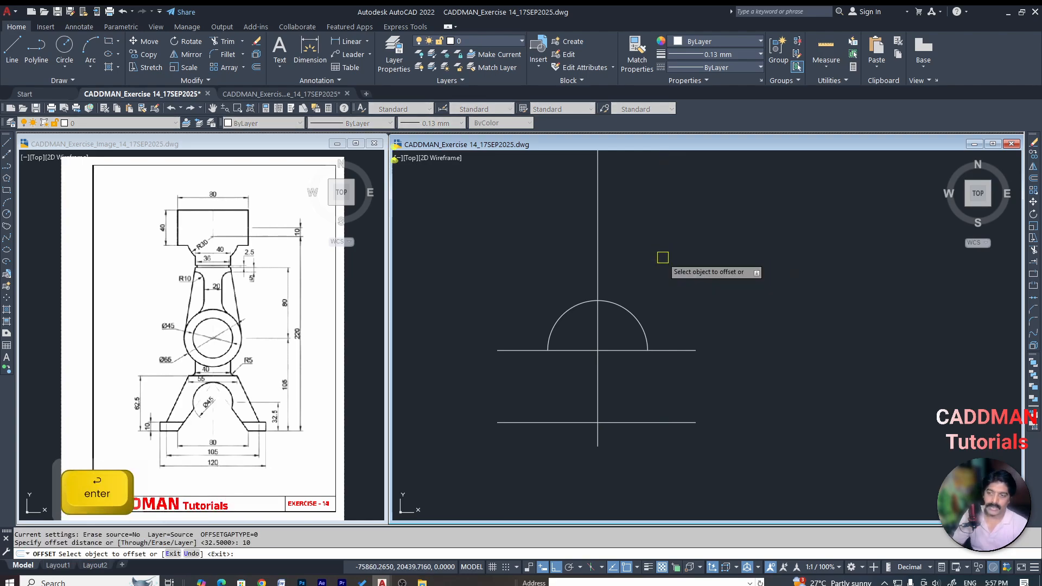
pyautogui.click(646, 422)
pyautogui.click(666, 377)
pyautogui.press('Escape')
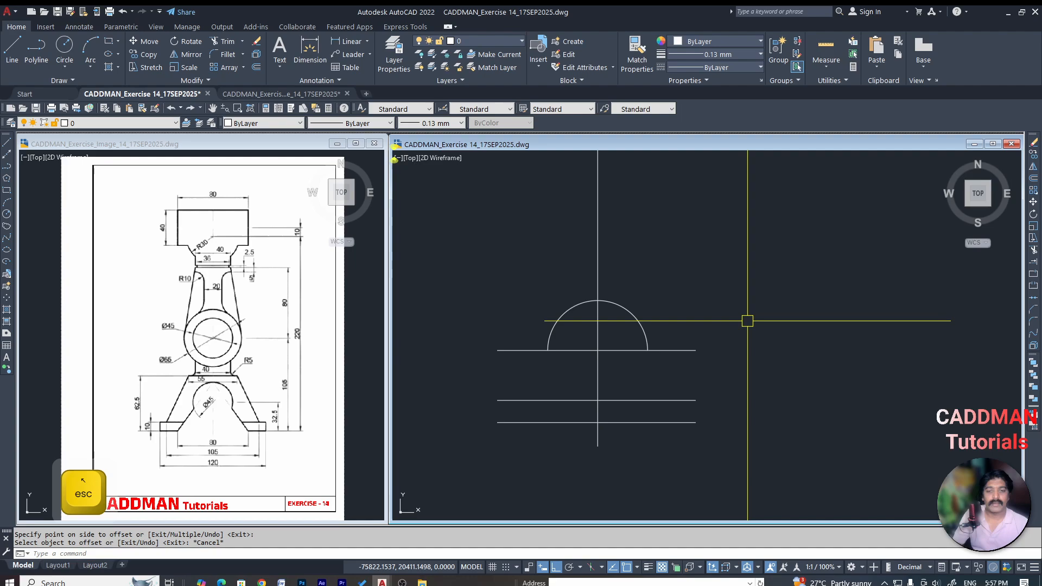
pyautogui.press('Escape')
pyautogui.scroll(2, 648, 412)
pyautogui.scroll(-2, 648, 412)
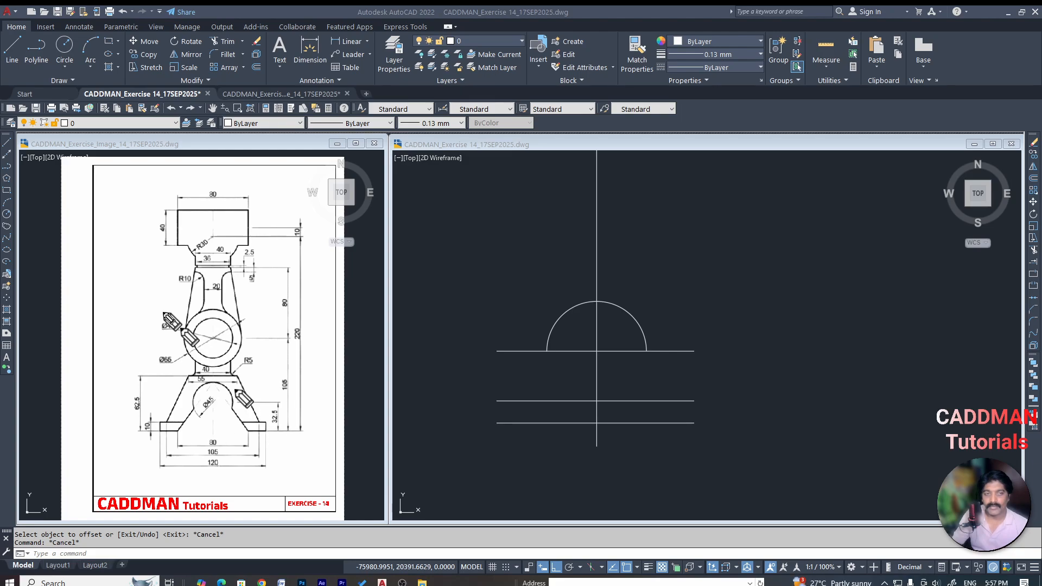
# Offset the vertical centerline by 60 to both sides to mark the outer ends of the base
pyautogui.click(603, 235)
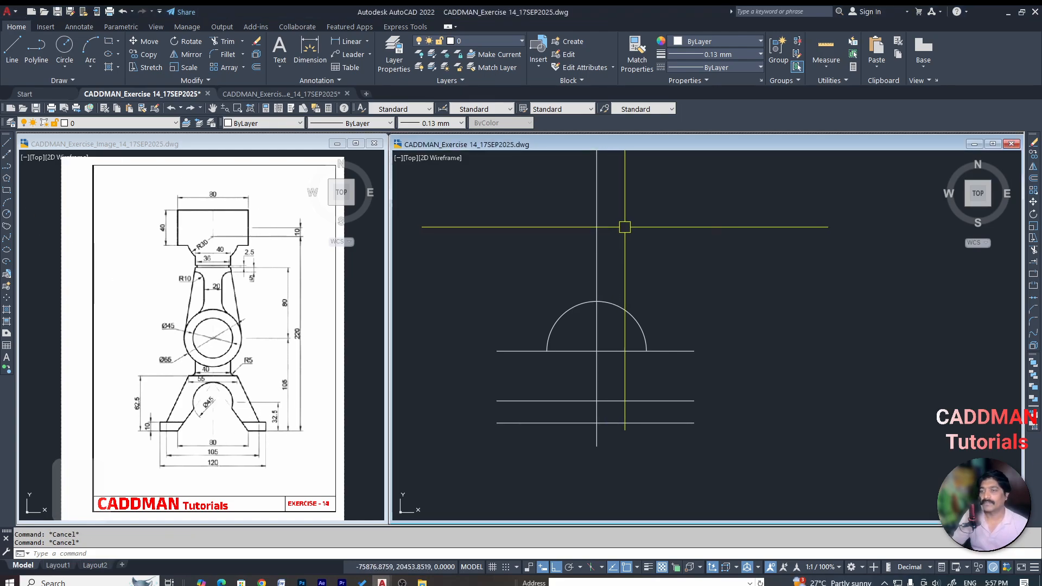
pyautogui.write('o')
pyautogui.press('Return')
pyautogui.press('space')
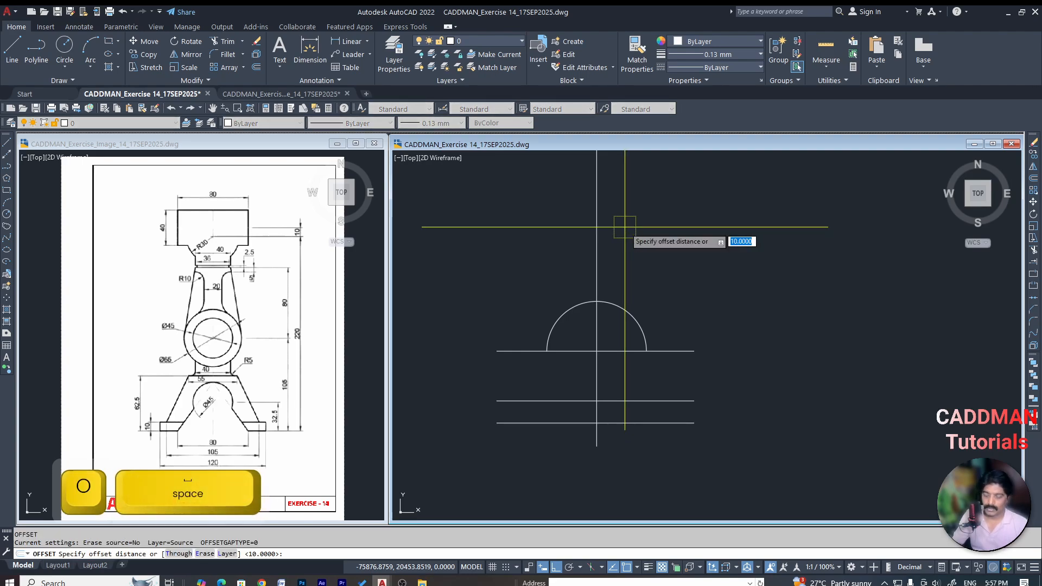
pyautogui.write('60')
pyautogui.press('Return')
pyautogui.click(596, 270)
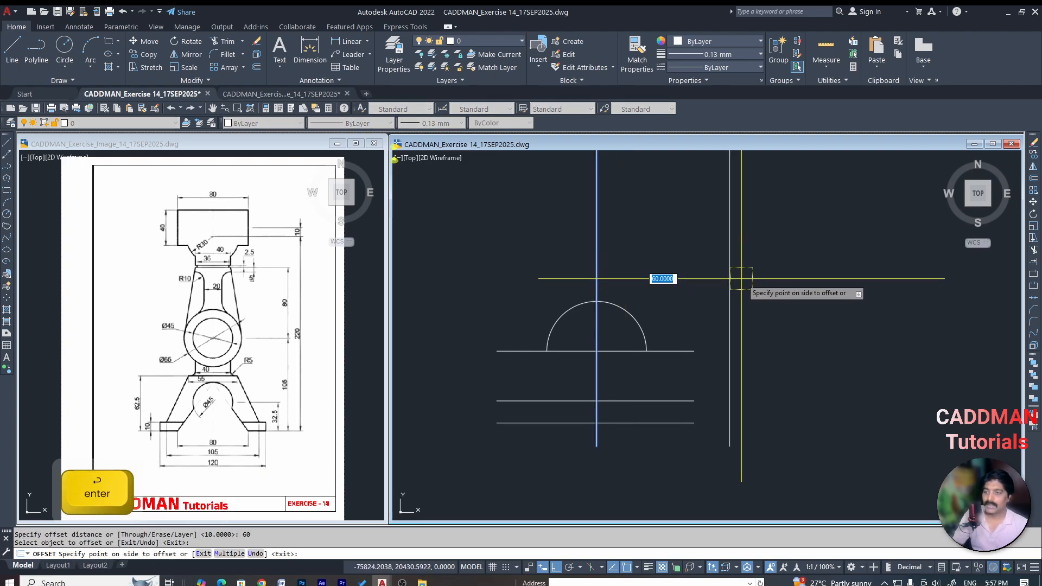
pyautogui.click(730, 278)
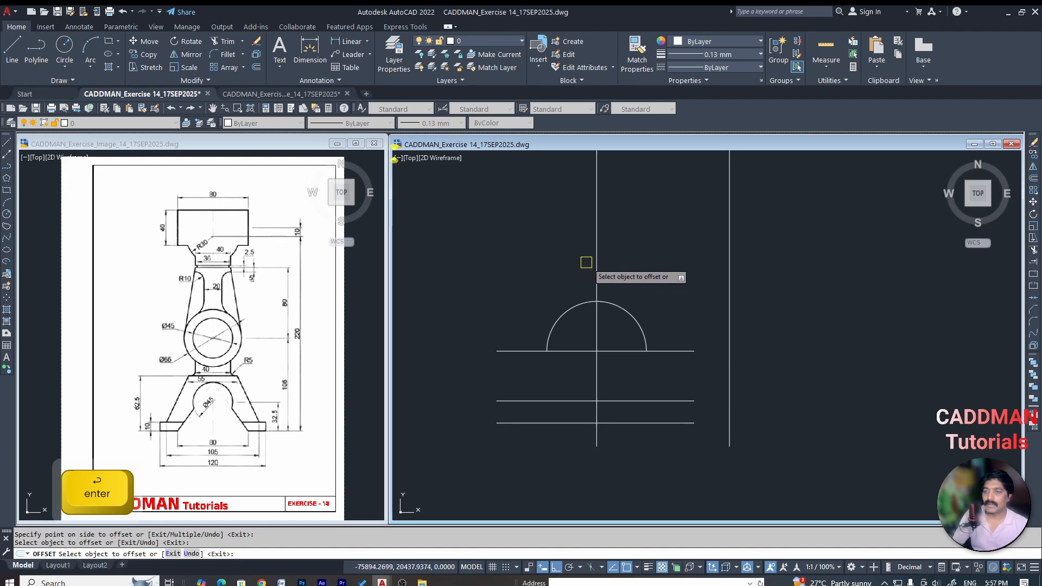
pyautogui.click(597, 261)
pyautogui.click(507, 267)
pyautogui.press('Escape')
# Extend both ends of the two horizontal base lines out to the outer vertical lines
pyautogui.write('e')
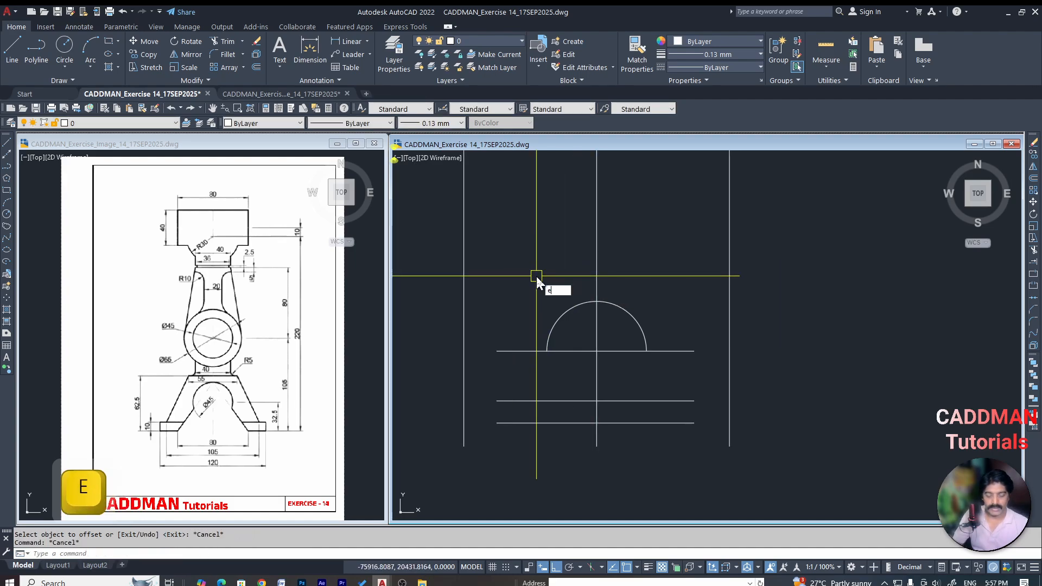
pyautogui.write('x')
pyautogui.press('space')
pyautogui.click(517, 402)
pyautogui.click(512, 423)
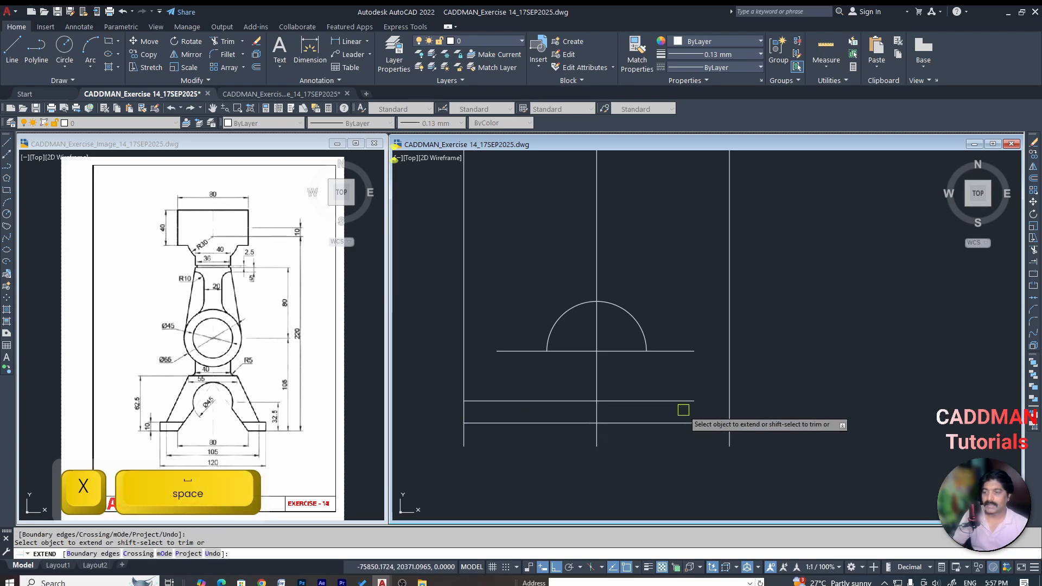
pyautogui.click(684, 402)
pyautogui.click(689, 422)
pyautogui.press('Escape')
# Trim the outer vertical lines below the bottom line and above the foot's top line, closing the base rectangle
pyautogui.write('t')
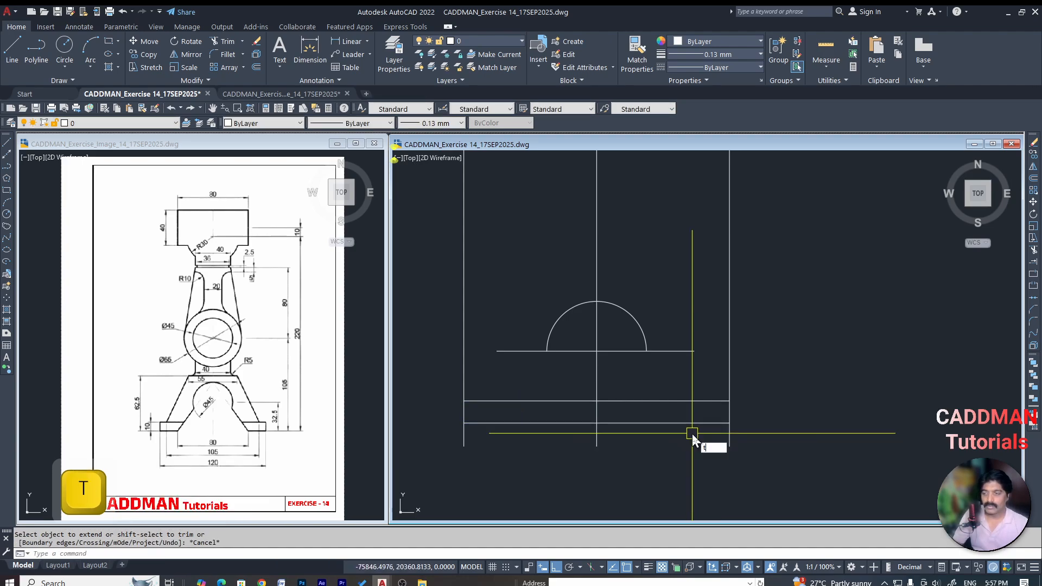
pyautogui.write('r')
pyautogui.press('space')
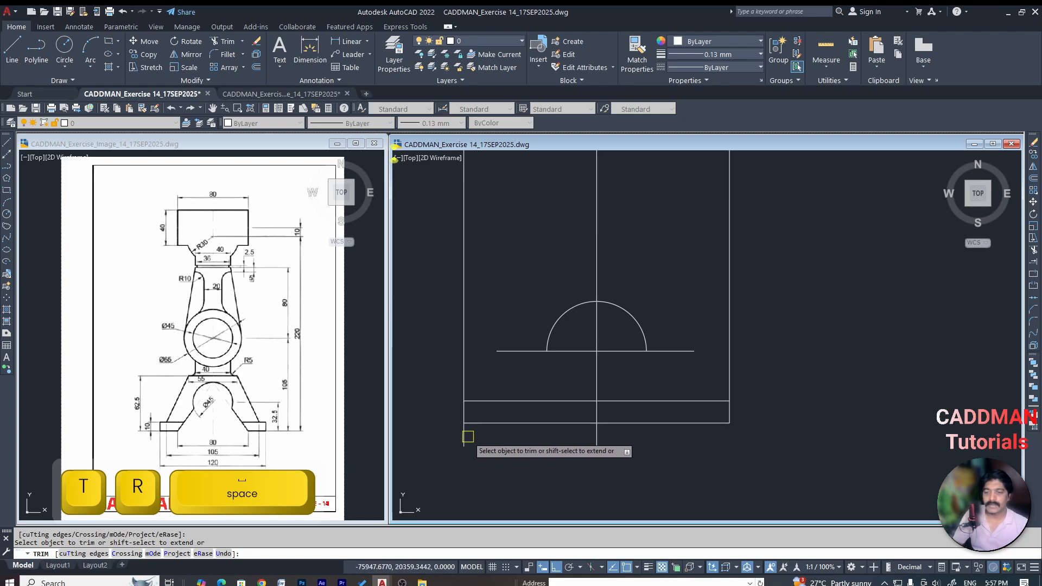
pyautogui.press('Escape')
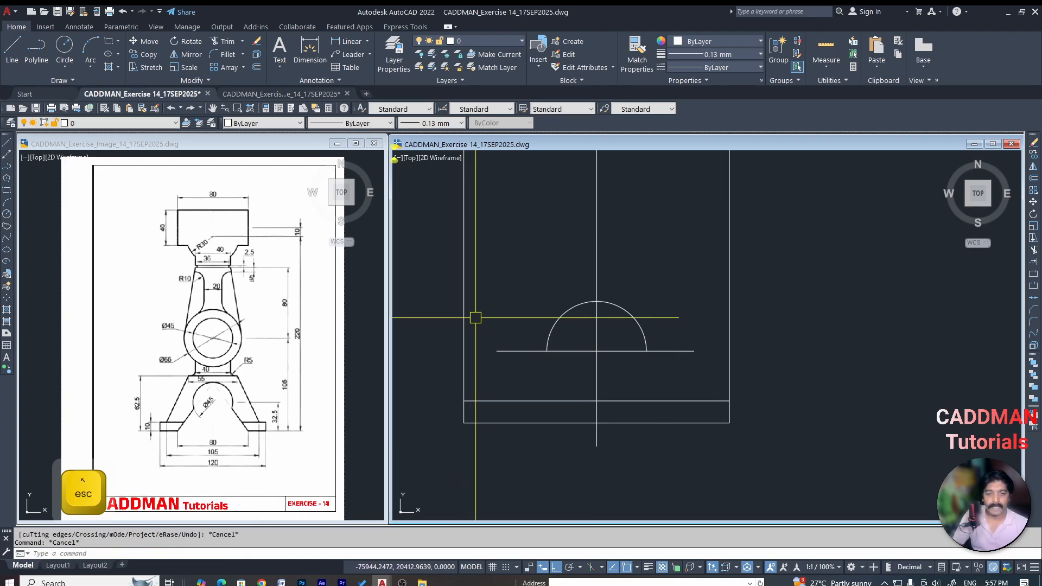
pyautogui.write('tr')
pyautogui.press('space')
pyautogui.click(464, 377)
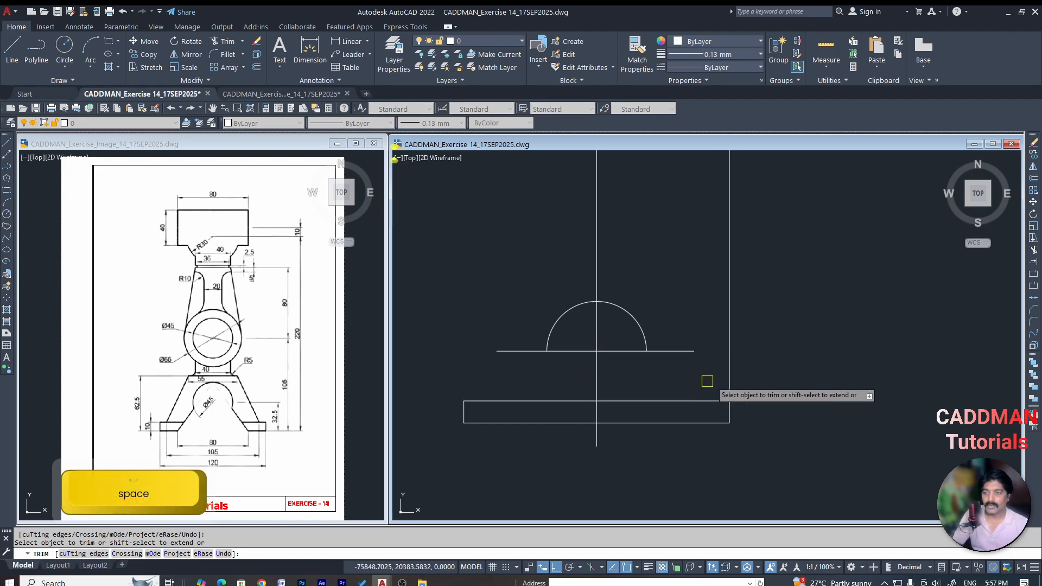
pyautogui.press('Escape')
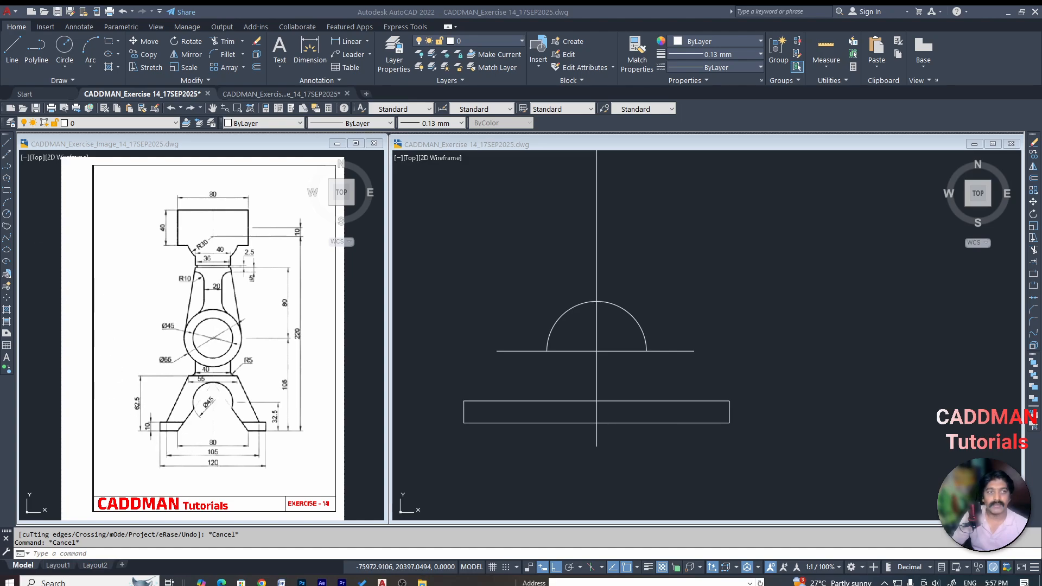
# Offset the bottom line of the base upward by 62.5 to place the top line of the tapered base
pyautogui.click(421, 209)
pyautogui.write('o')
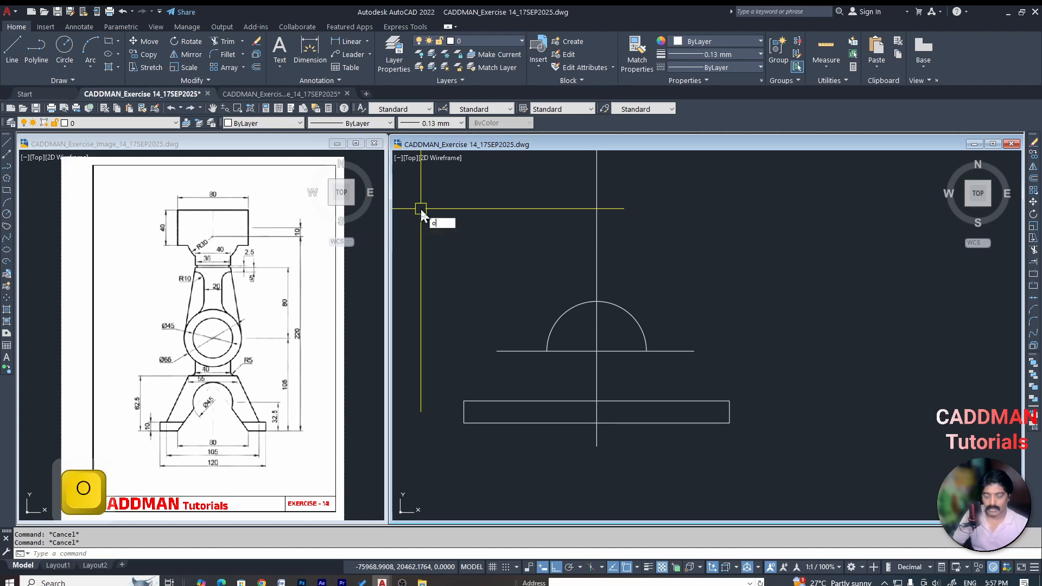
pyautogui.press('Return')
pyautogui.write('62.5')
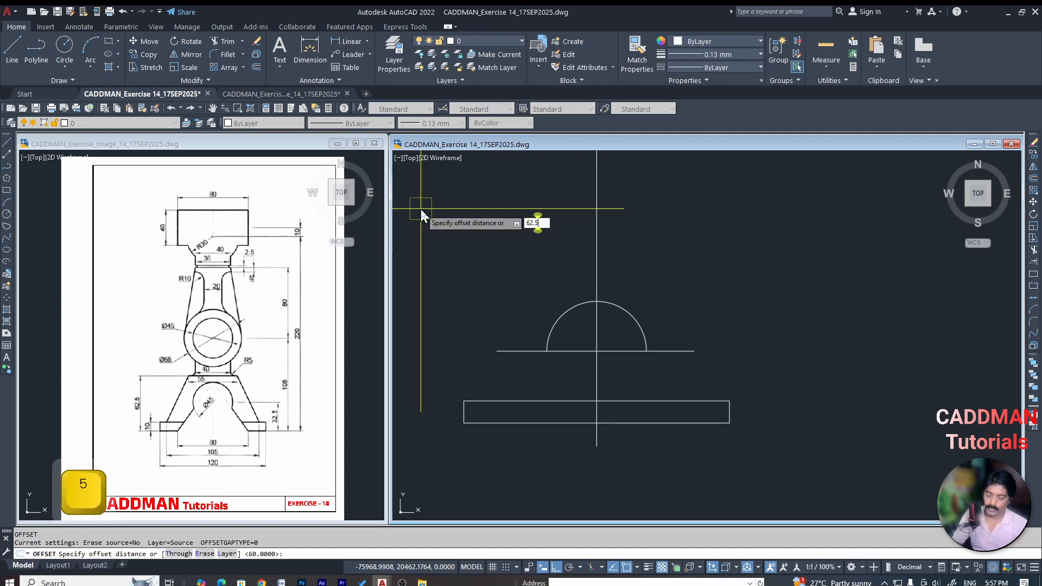
pyautogui.press('Return')
pyautogui.click(535, 423)
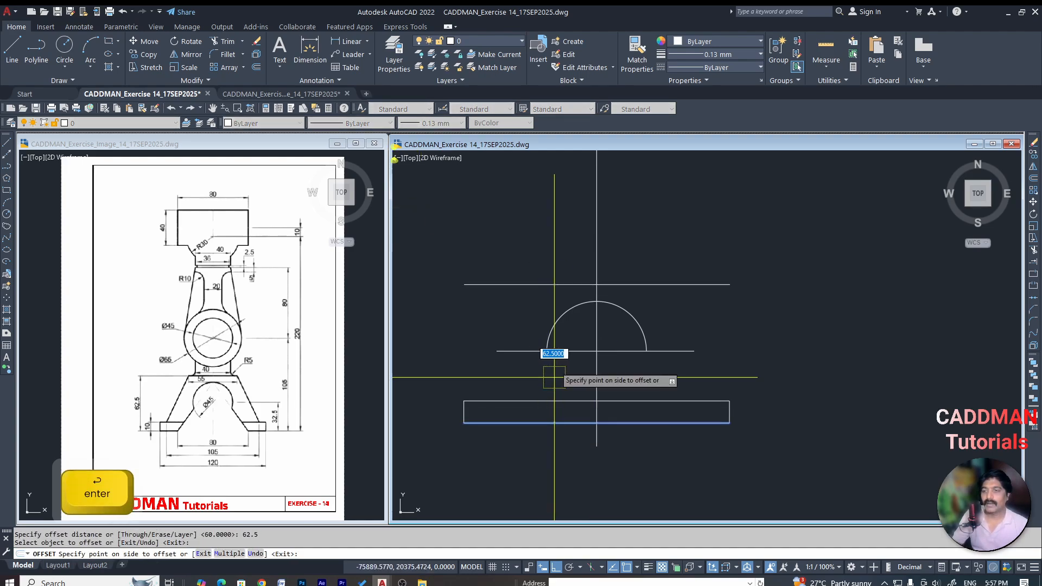
pyautogui.click(535, 228)
pyautogui.press('Escape')
pyautogui.press('Escape')
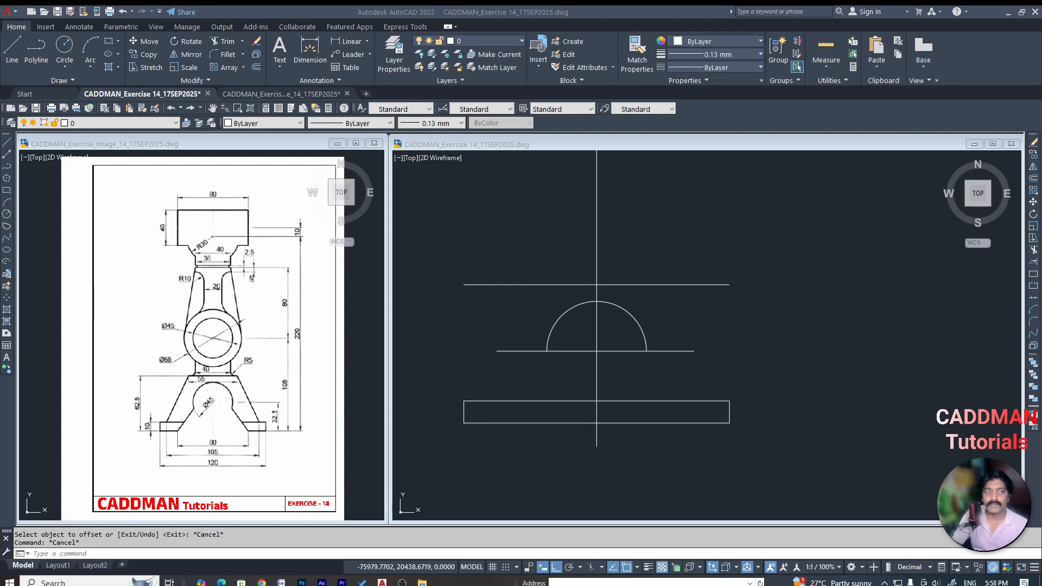
pyautogui.click(539, 224)
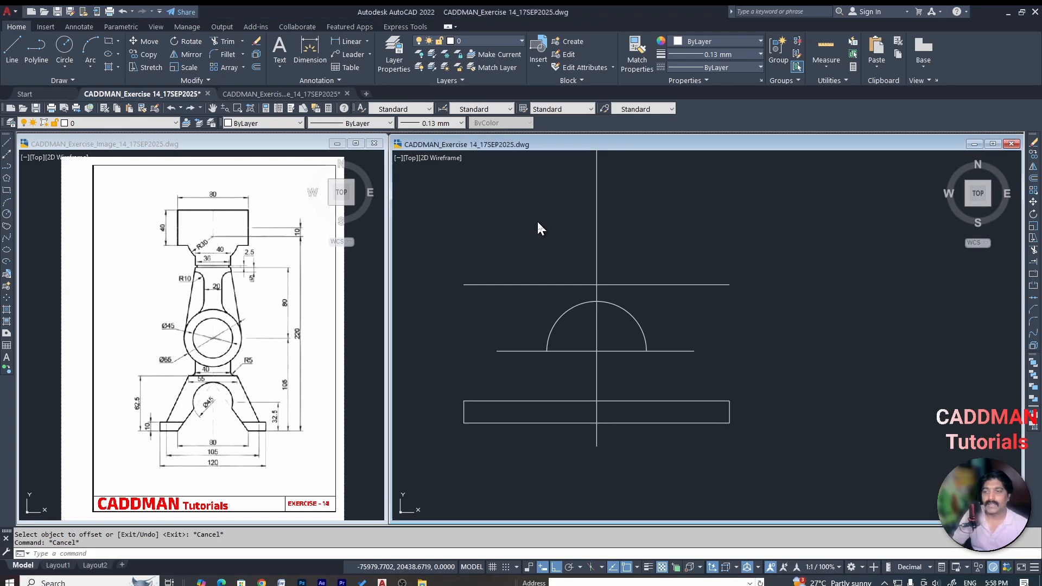
pyautogui.press('Escape')
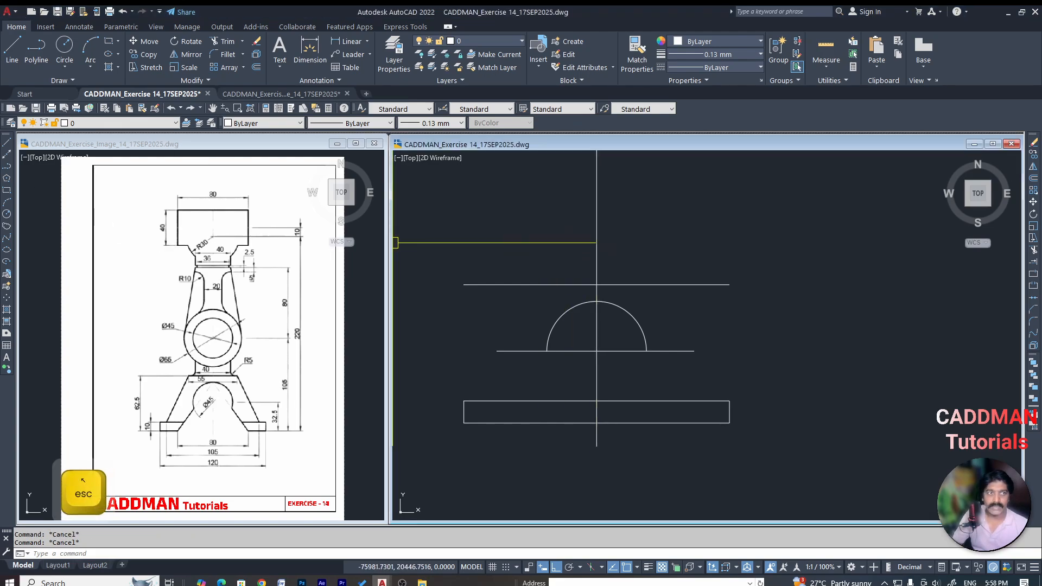
pyautogui.click(1, 181)
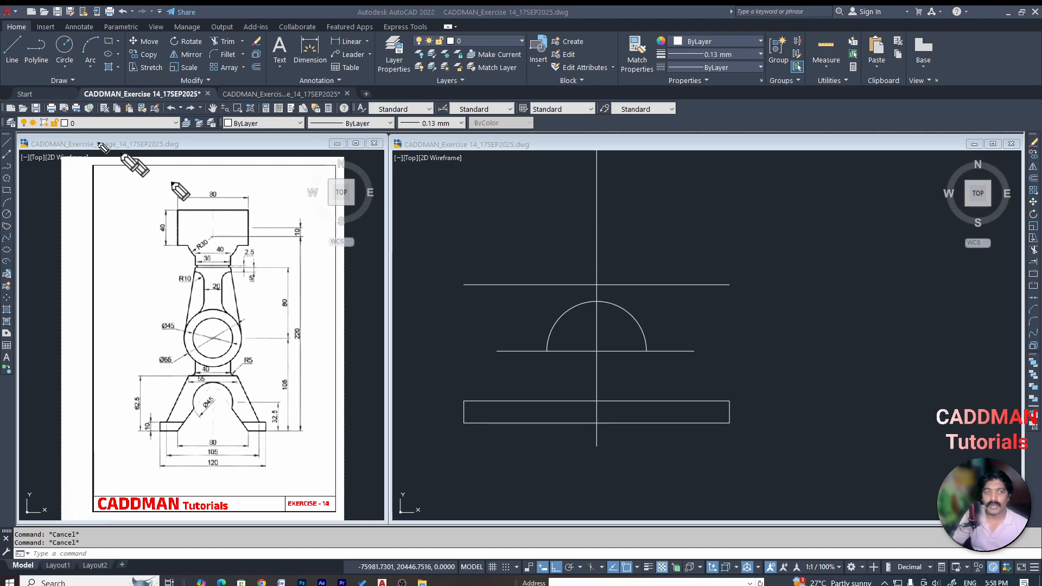
pyautogui.click(446, 158)
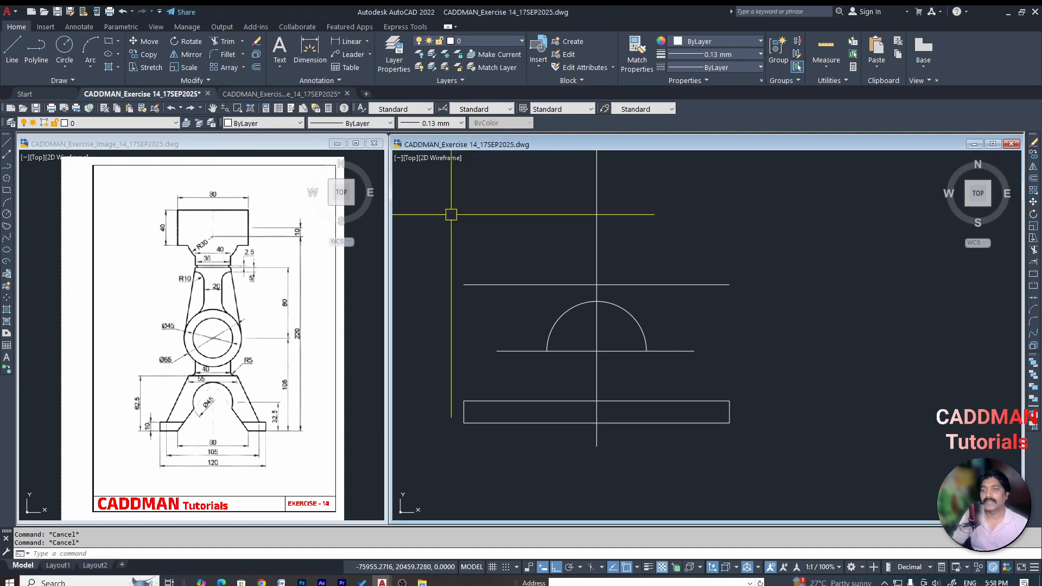
pyautogui.write('o')
pyautogui.press('Return')
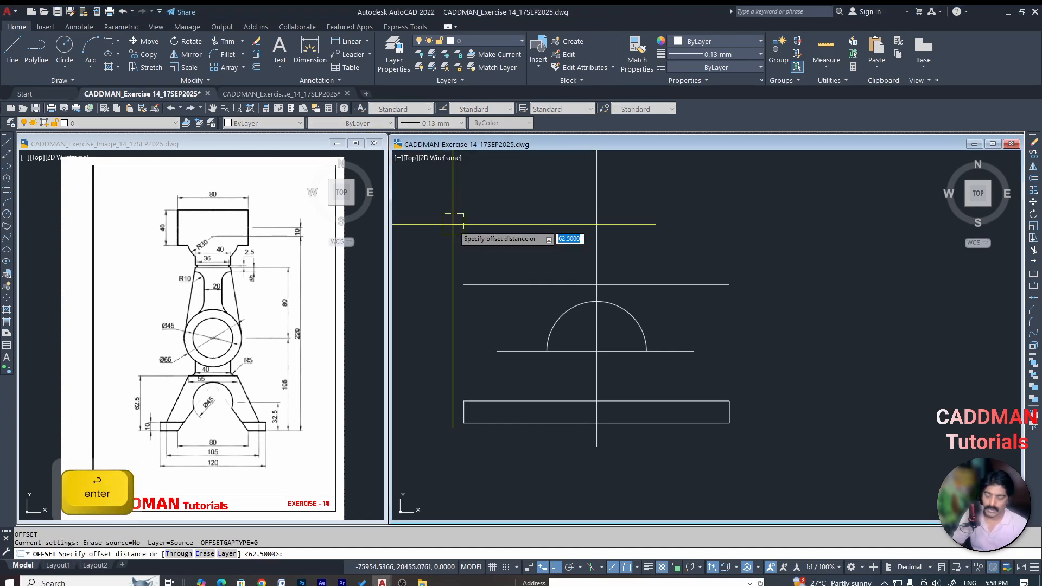
pyautogui.write('27')
pyautogui.press('Return')
pyautogui.write('.5')
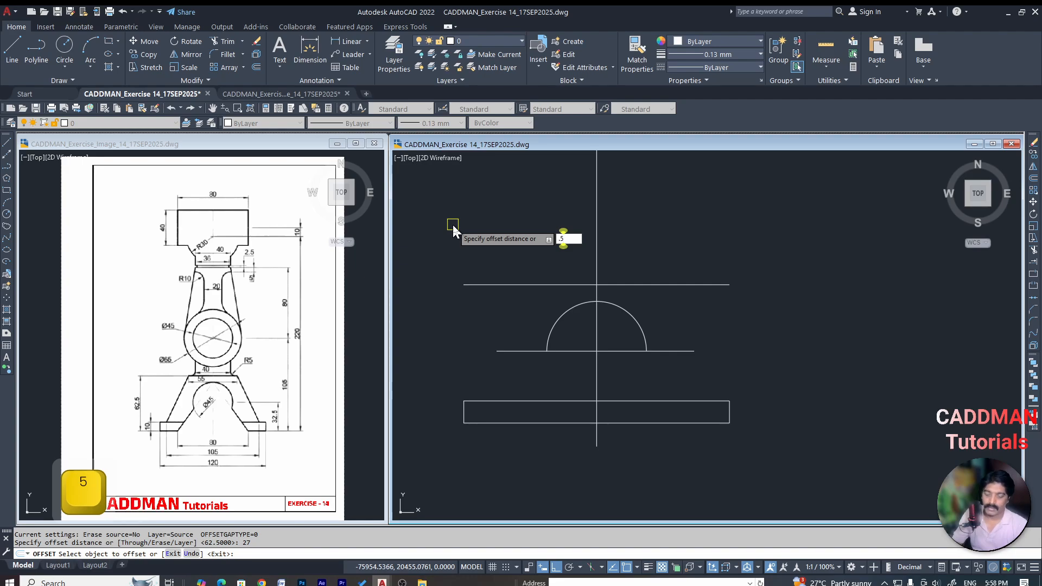
pyautogui.press('BackSpace')
pyautogui.press('BackSpace')
pyautogui.write('2')
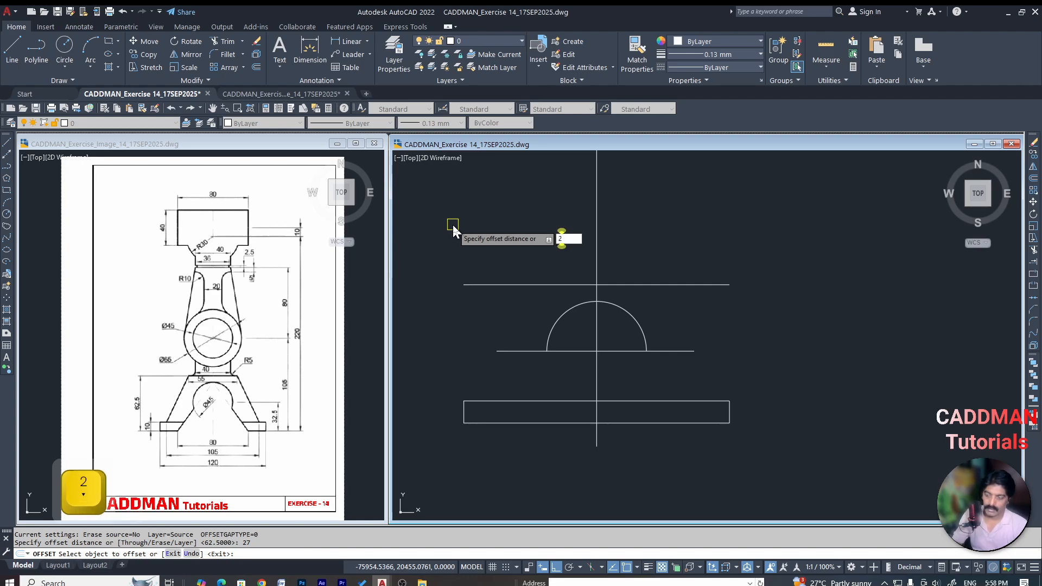
pyautogui.press('Num_Lock')
pyautogui.press('Home')
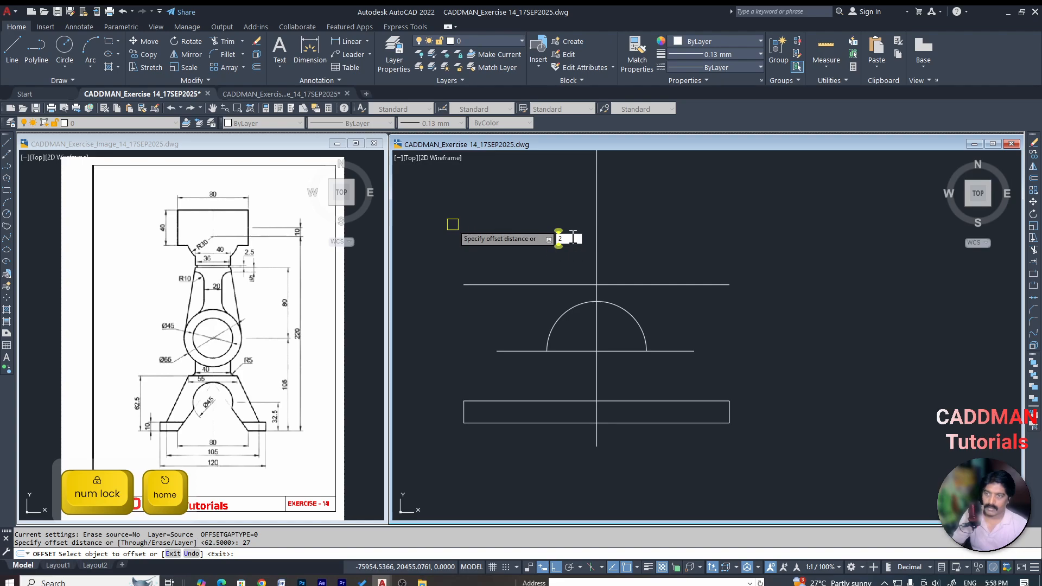
pyautogui.press('Escape')
pyautogui.press('Escape')
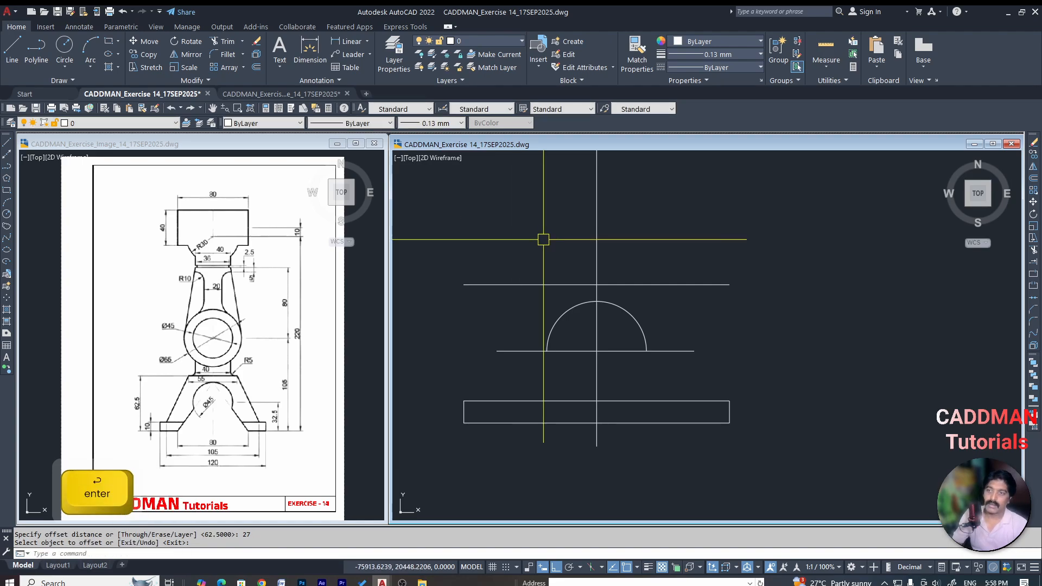
pyautogui.press('space')
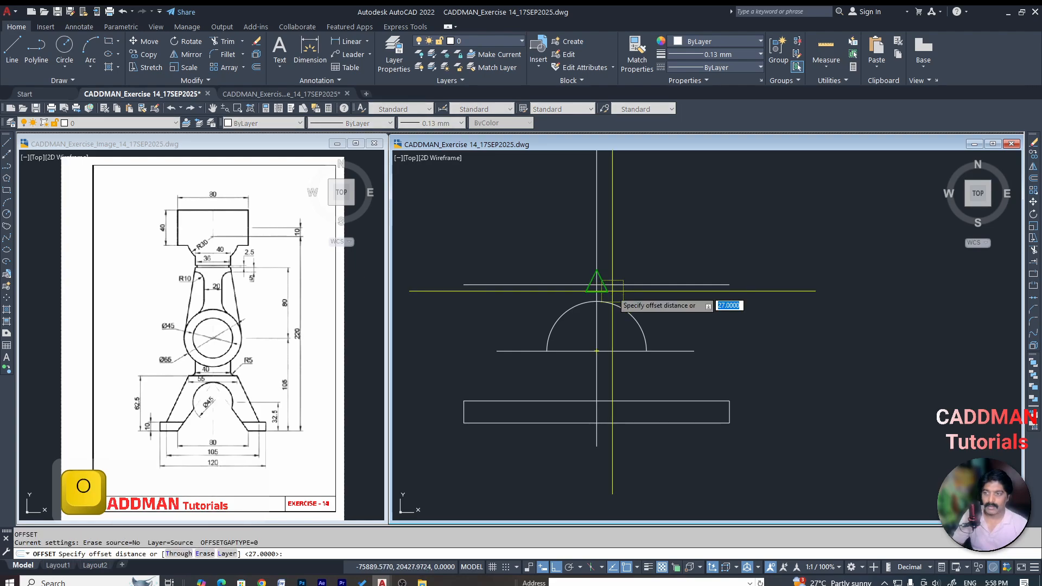
pyautogui.press('Down')
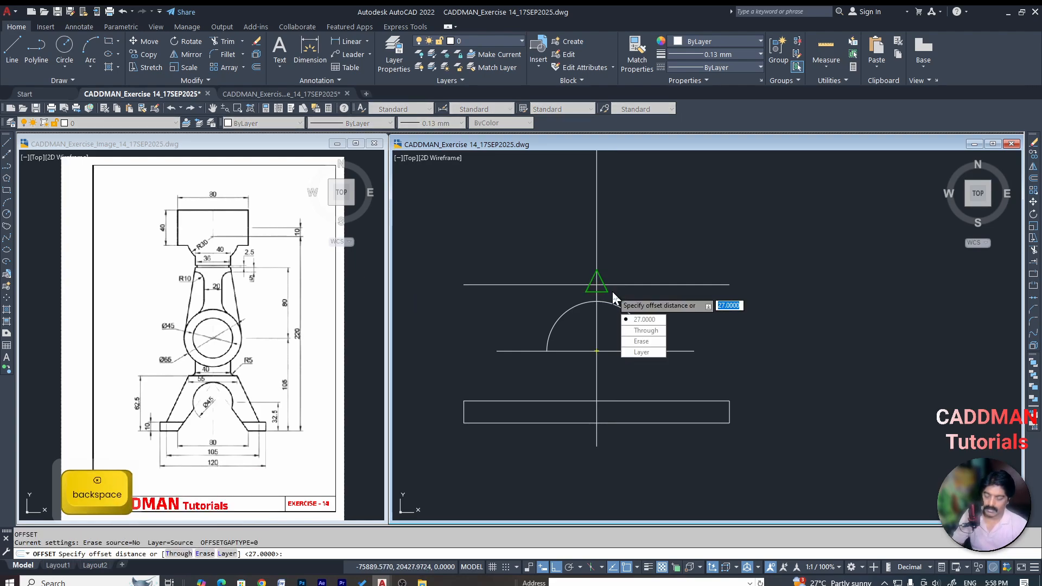
pyautogui.press('Home')
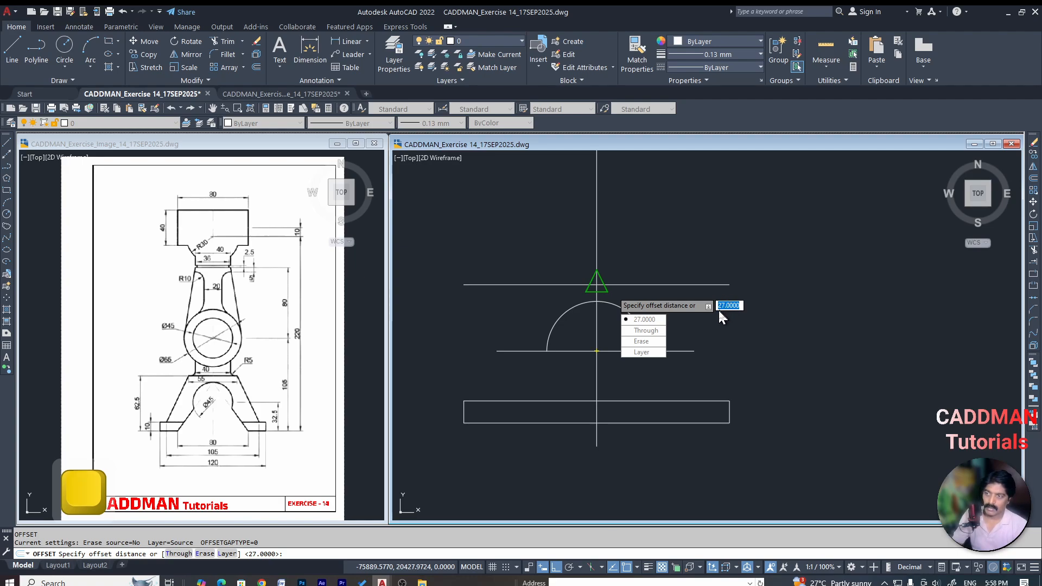
pyautogui.press('Escape')
pyautogui.press('Escape')
pyautogui.click(788, 277)
pyautogui.press('Escape')
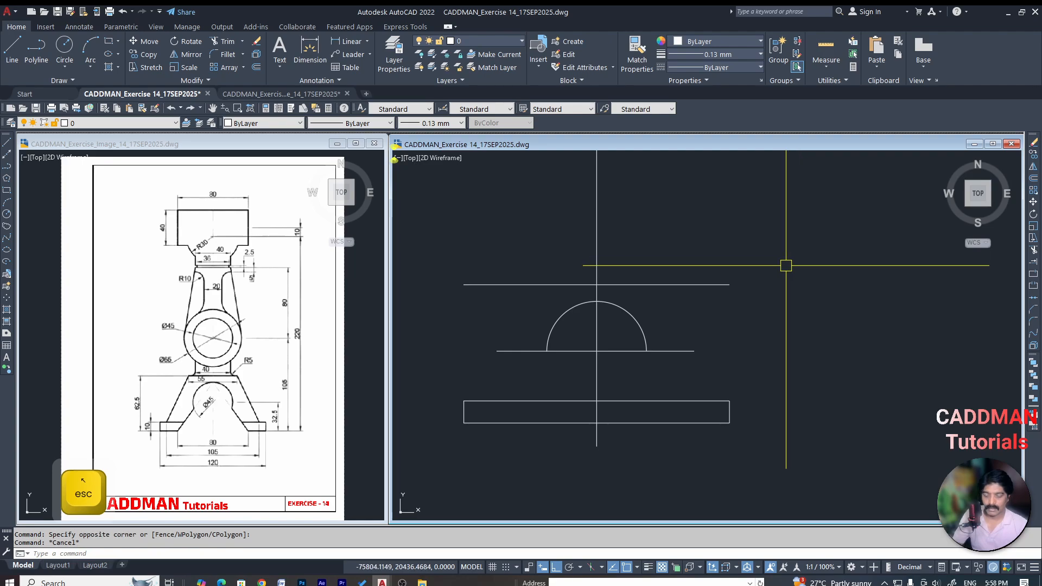
pyautogui.write('o')
pyautogui.press('Return')
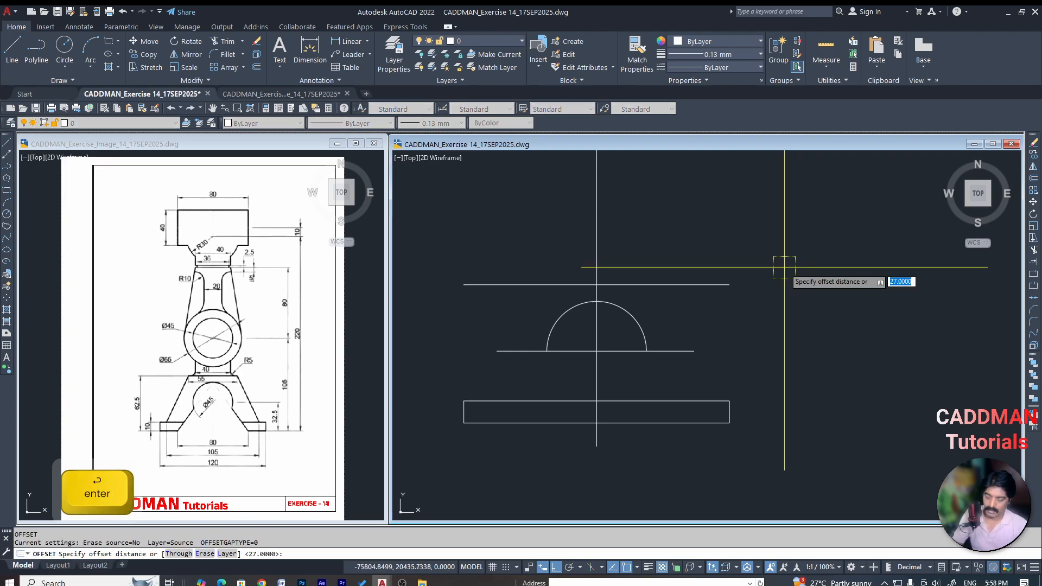
pyautogui.press('Down')
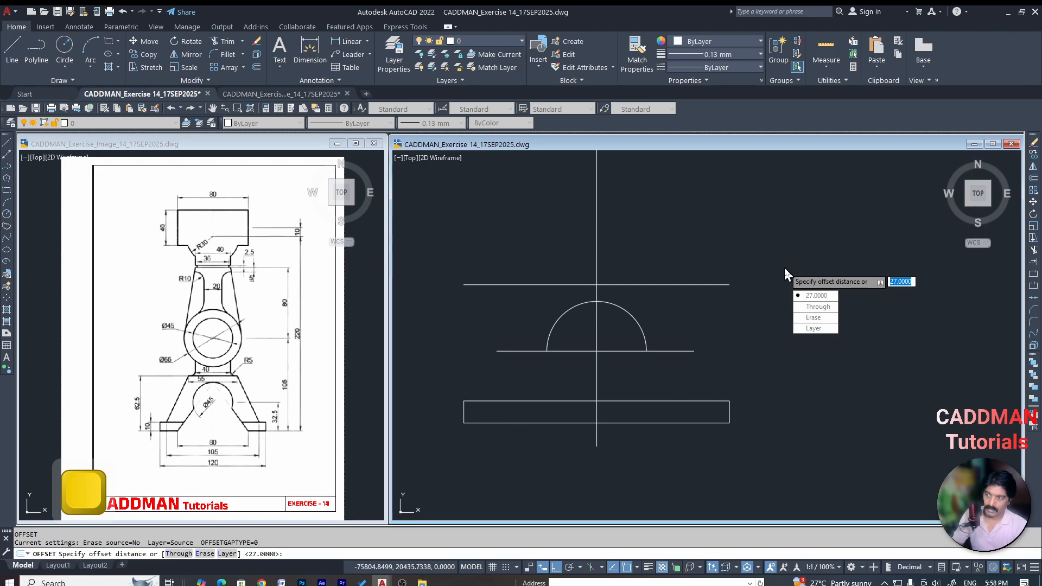
pyautogui.press('Return')
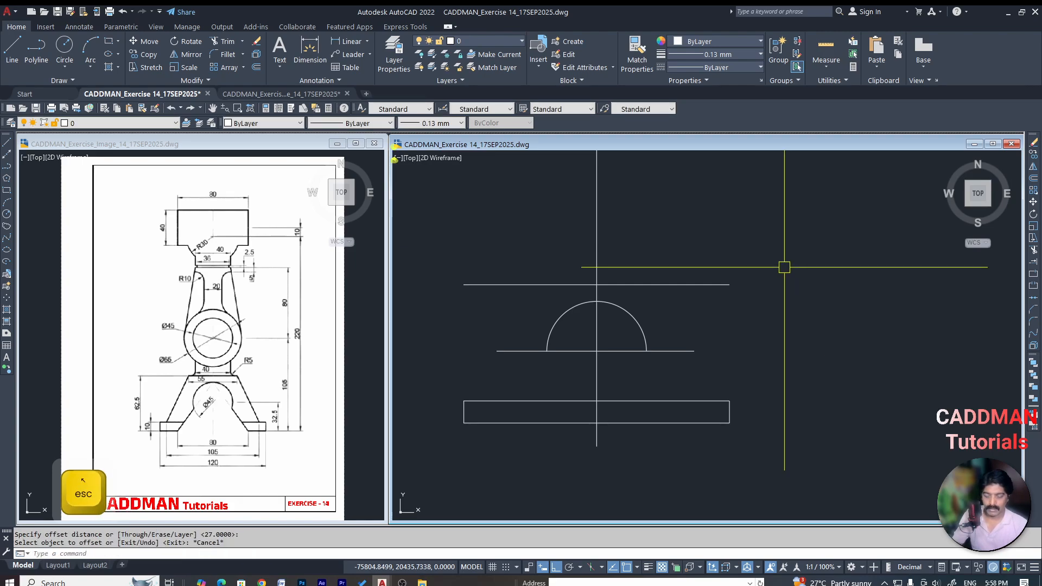
pyautogui.press('Escape')
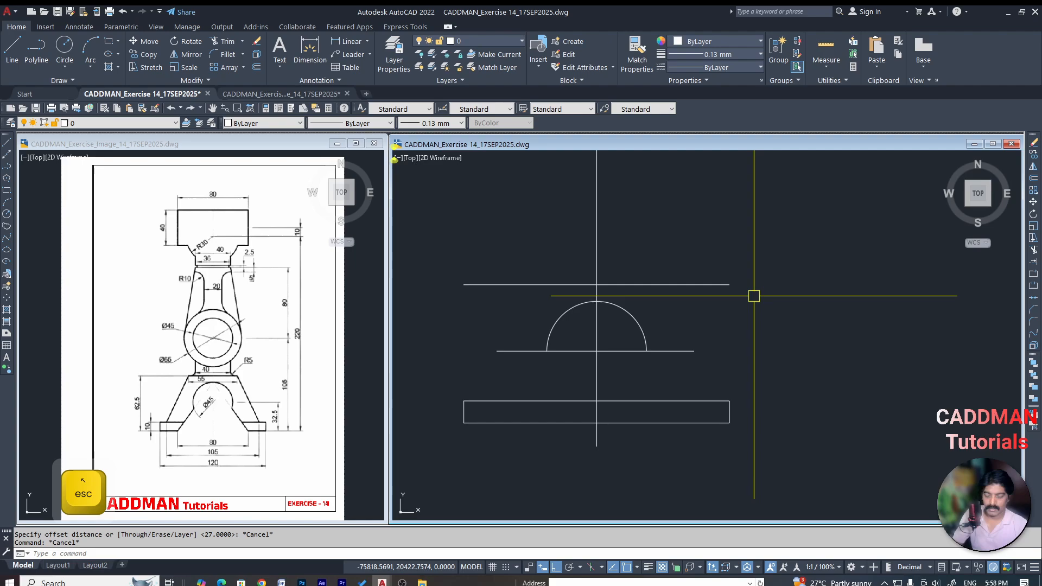
pyautogui.write('o')
pyautogui.press('space')
pyautogui.press('Down')
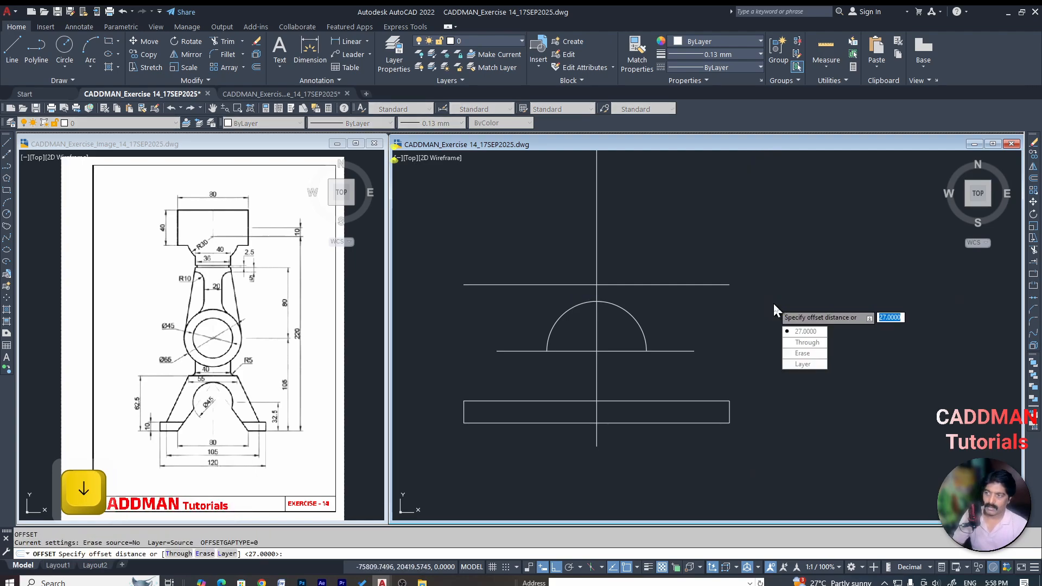
pyautogui.click(792, 344)
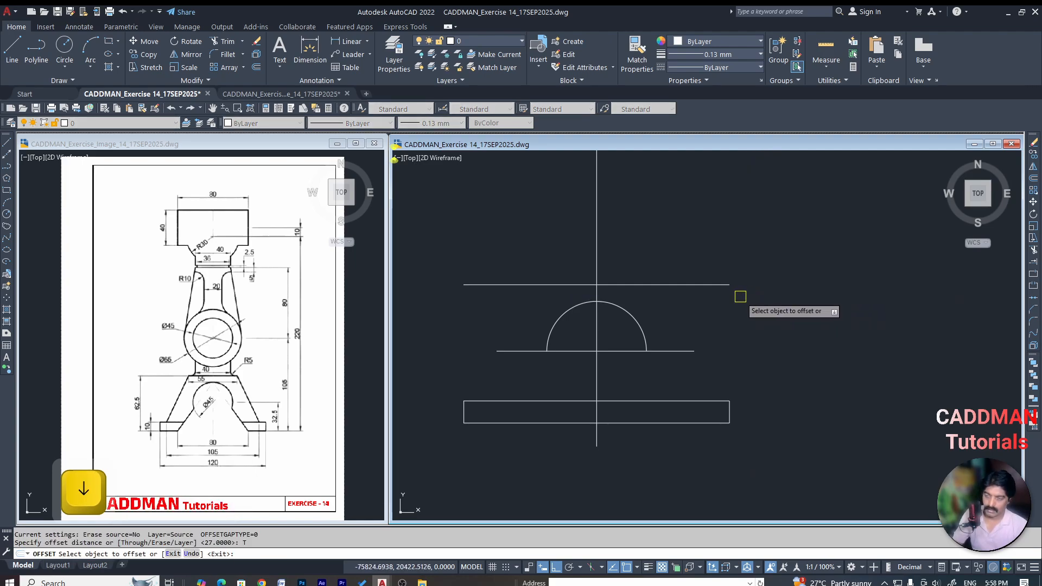
pyautogui.press('Escape')
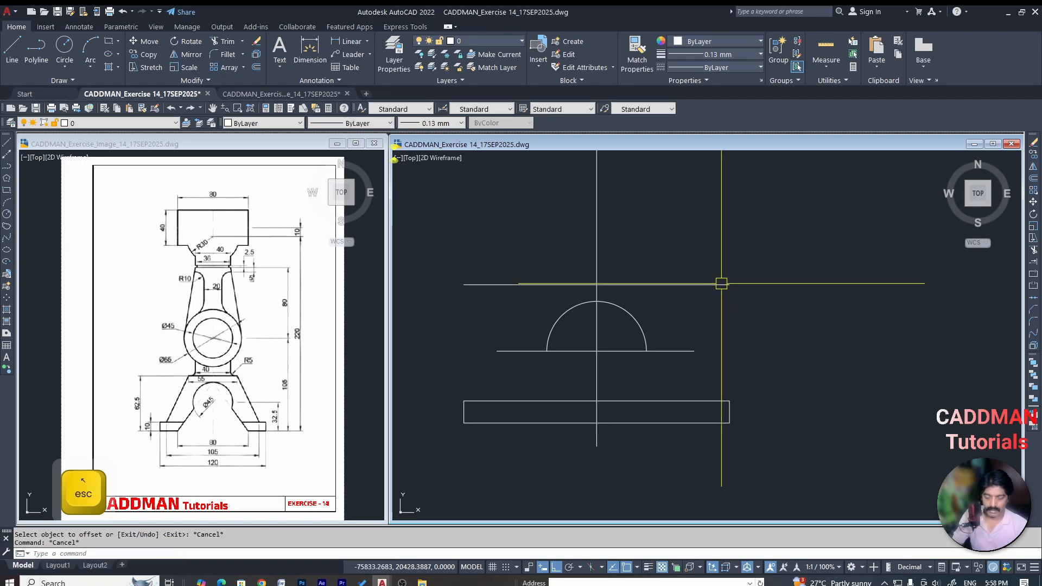
# Offset the vertical centerline by 27.5 to both sides to mark the width of the tapered base's top
pyautogui.write('o')
pyautogui.press('space')
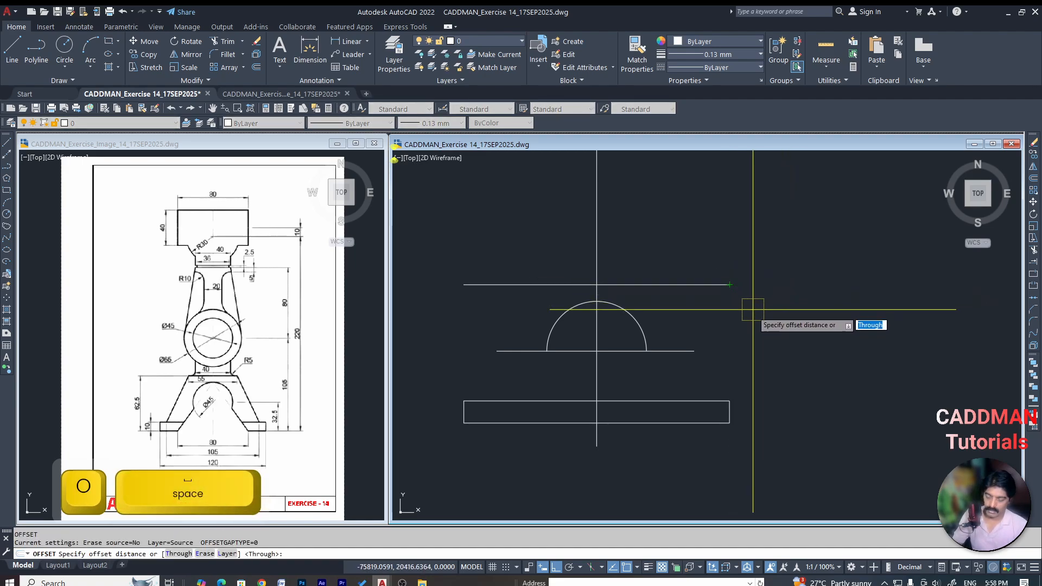
pyautogui.press('Home')
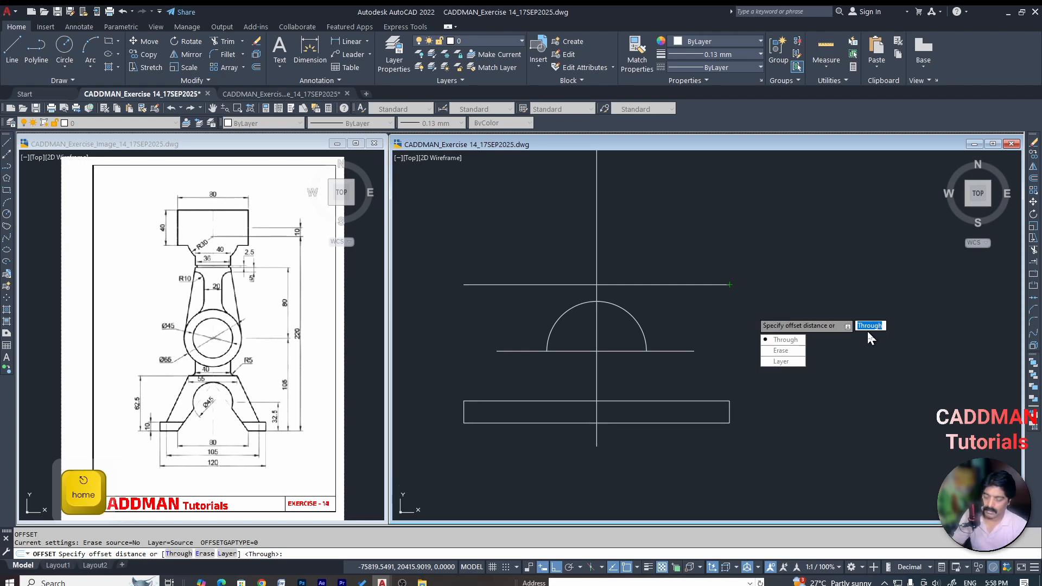
pyautogui.write('27.5')
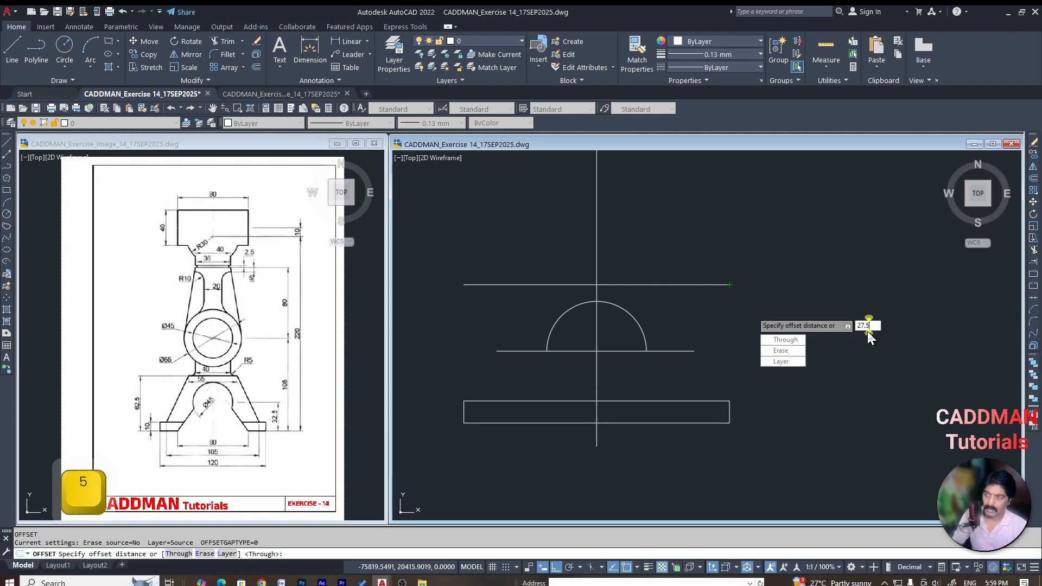
pyautogui.press('Return')
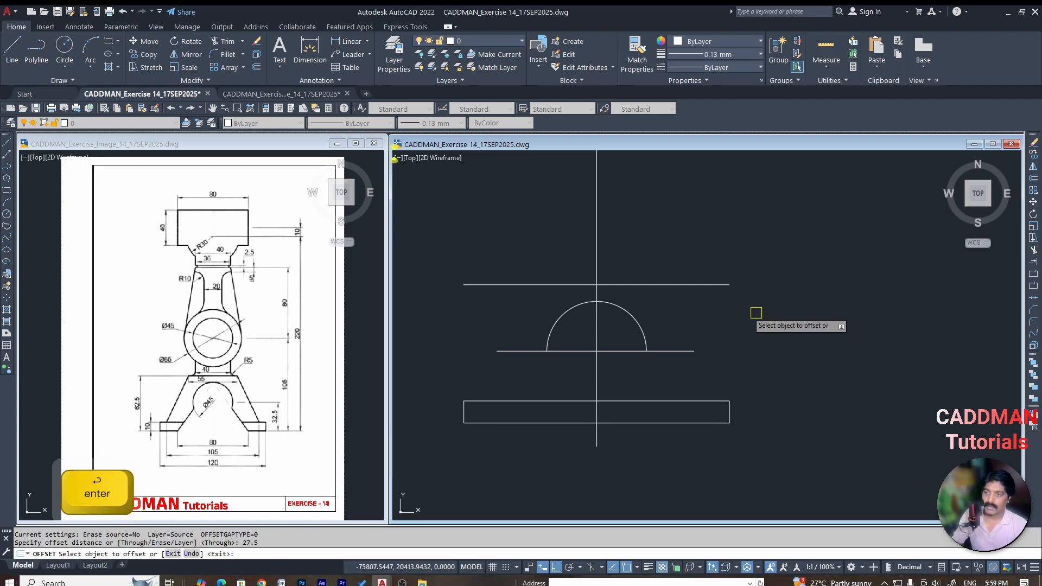
pyautogui.click(597, 238)
pyautogui.click(701, 245)
pyautogui.click(597, 239)
pyautogui.click(496, 238)
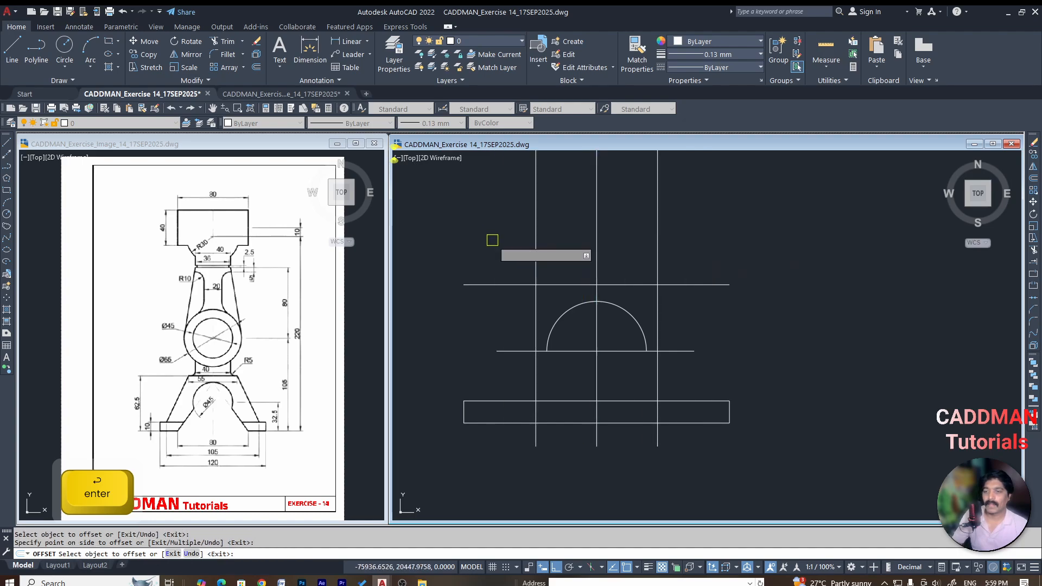
pyautogui.press('Escape')
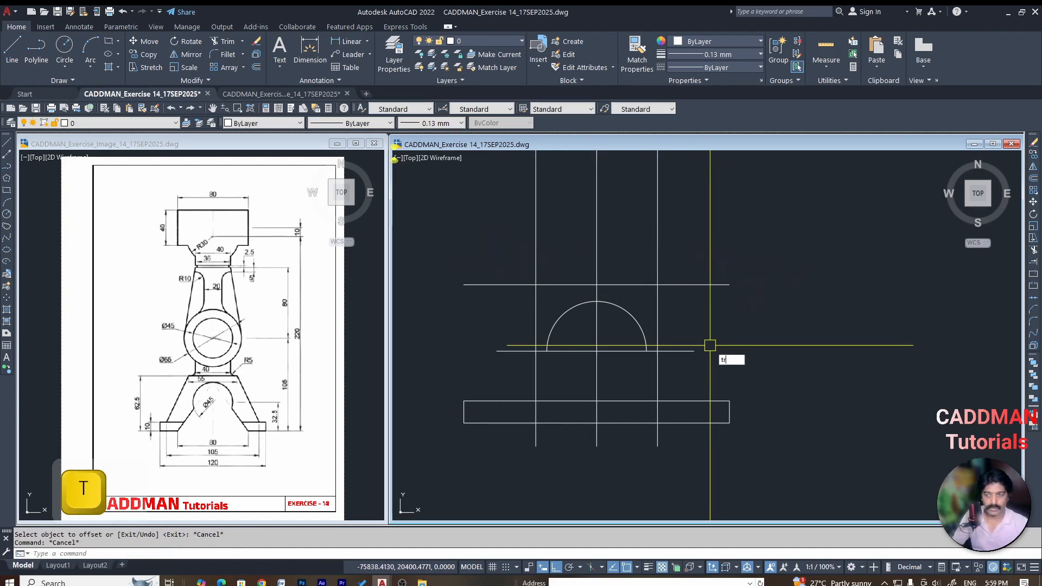
# Trim the two inner vertical lines everywhere below the tapered base's top line
pyautogui.write('tr')
pyautogui.press('space')
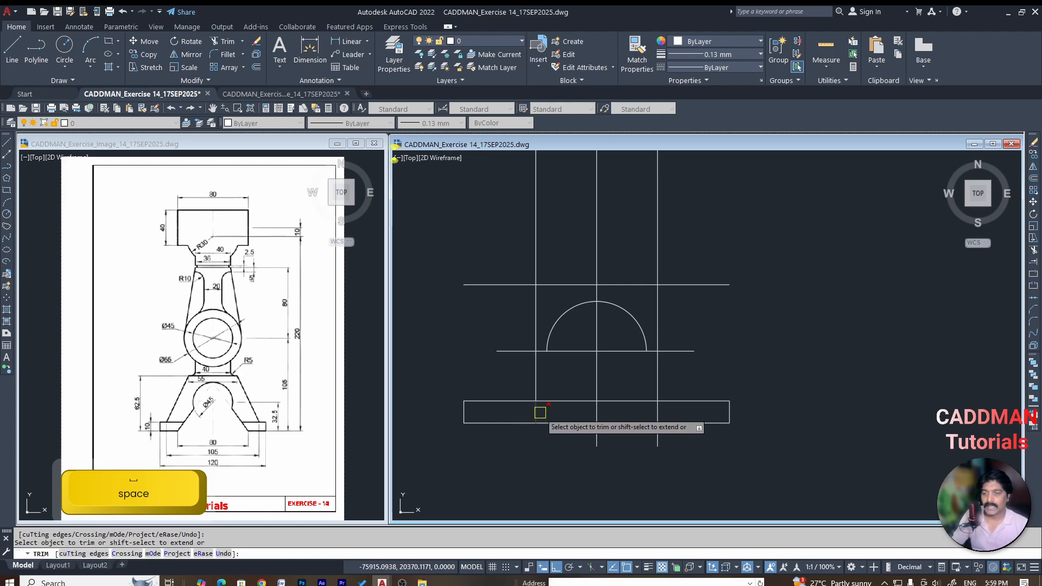
pyautogui.click(538, 371)
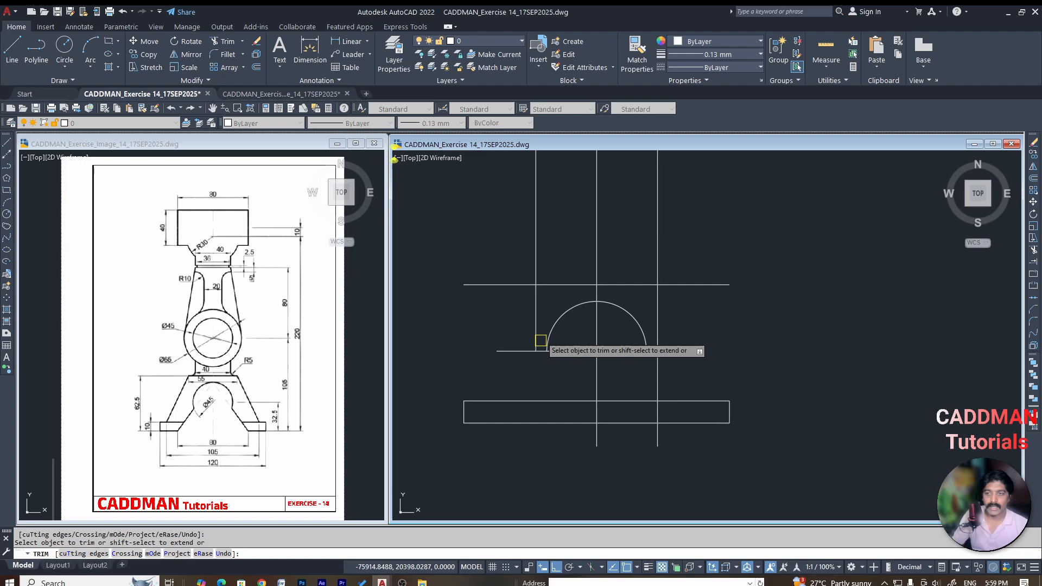
pyautogui.click(535, 312)
pyautogui.click(657, 437)
pyautogui.click(657, 412)
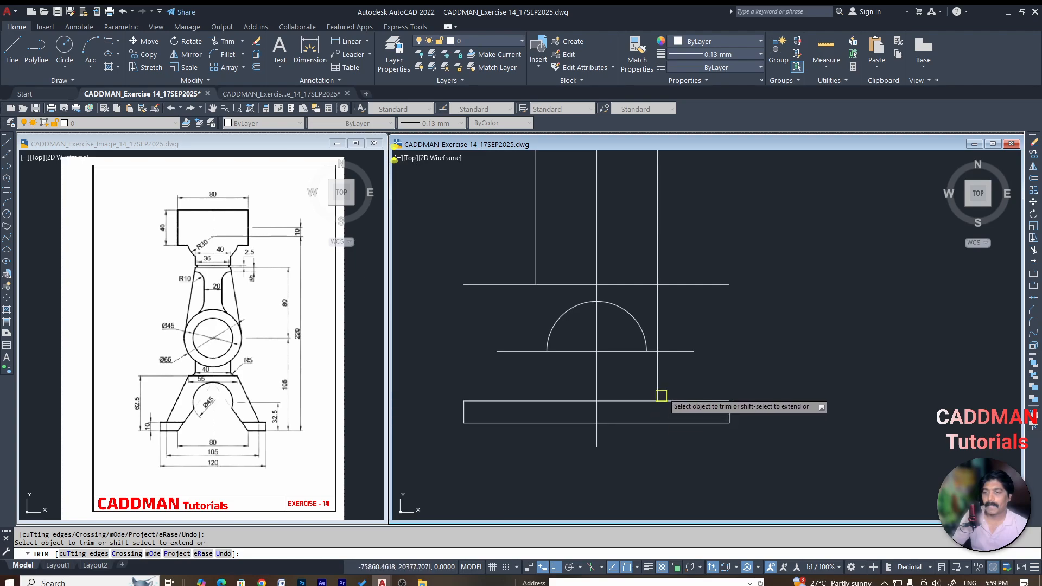
pyautogui.click(662, 388)
pyautogui.click(646, 380)
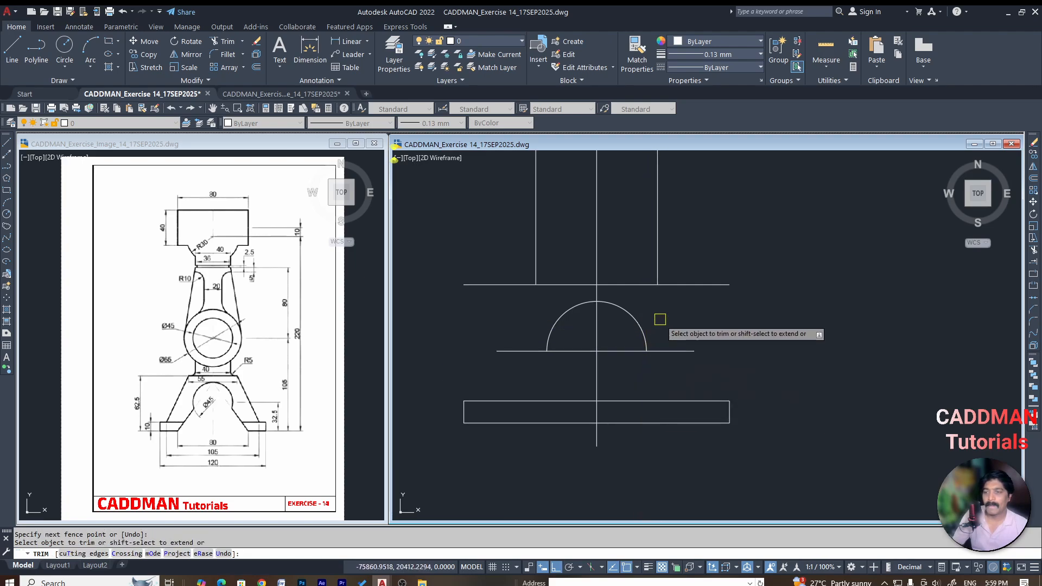
pyautogui.press('Escape')
# Trim both ends of the tapered base's top line that overhang the two inner vertical lines
pyautogui.write('tr')
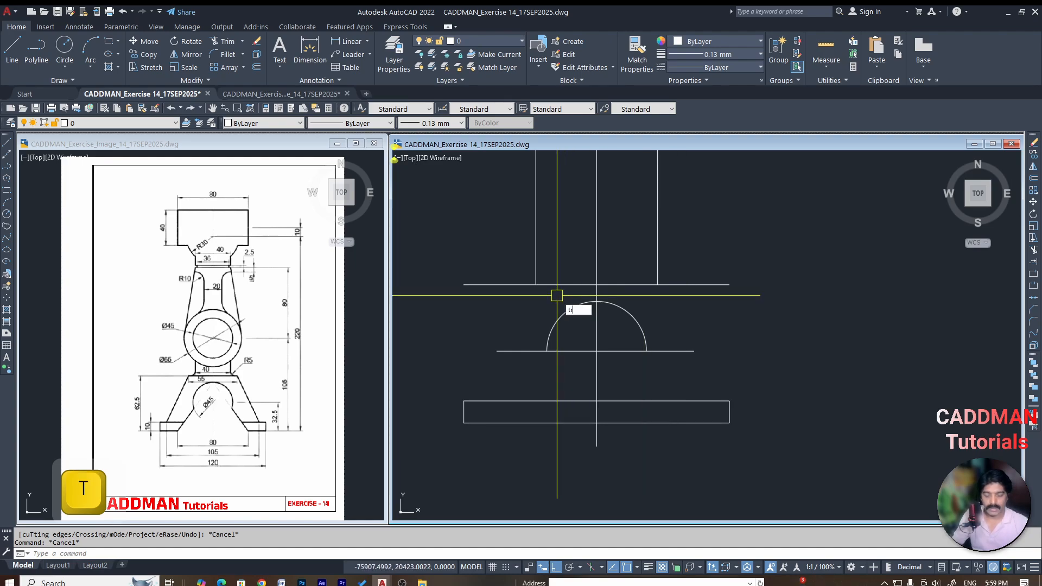
pyautogui.press('space')
pyautogui.press('Escape')
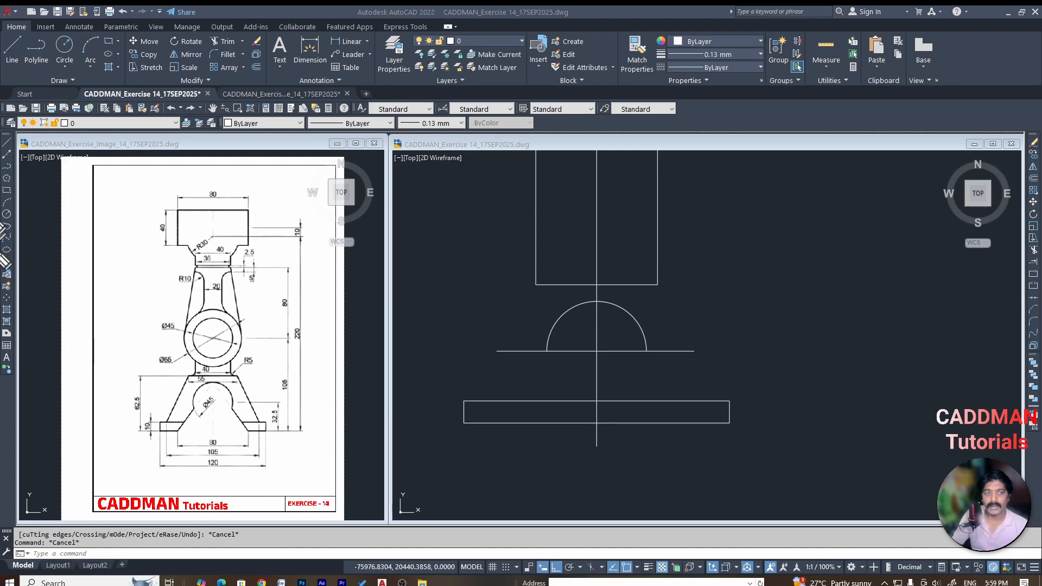
pyautogui.click(728, 293)
pyautogui.press('Escape')
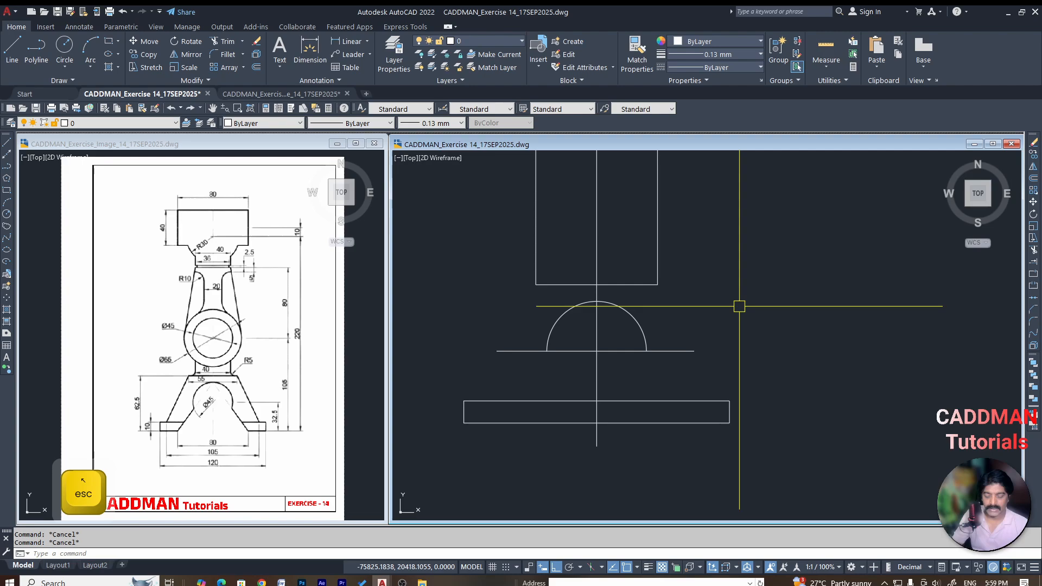
# Offset the vertical centerline by 52.5 to both sides to mark where the tapered sides meet the foot
pyautogui.write('o')
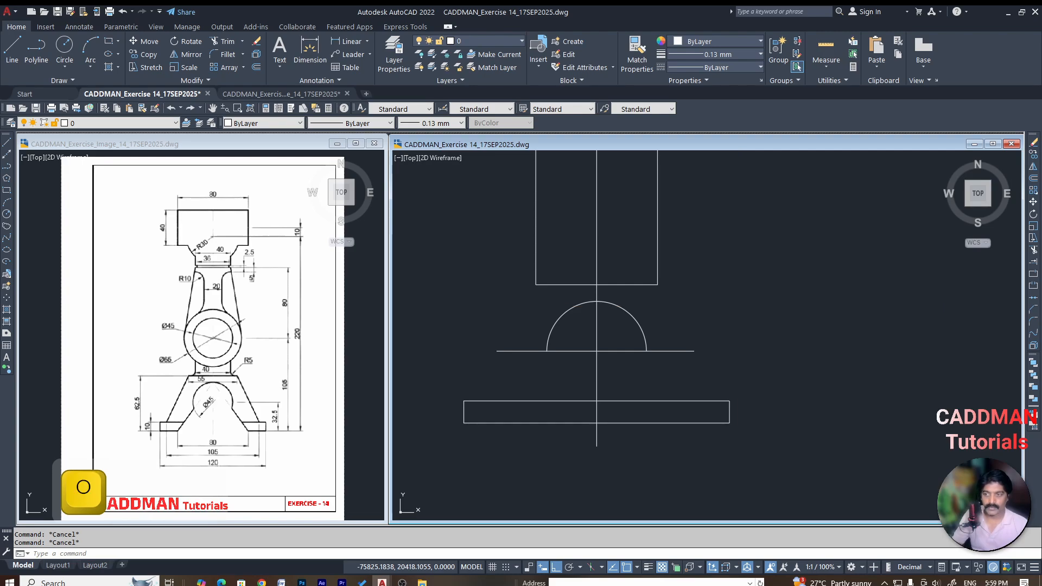
pyautogui.press('space')
pyautogui.write('5')
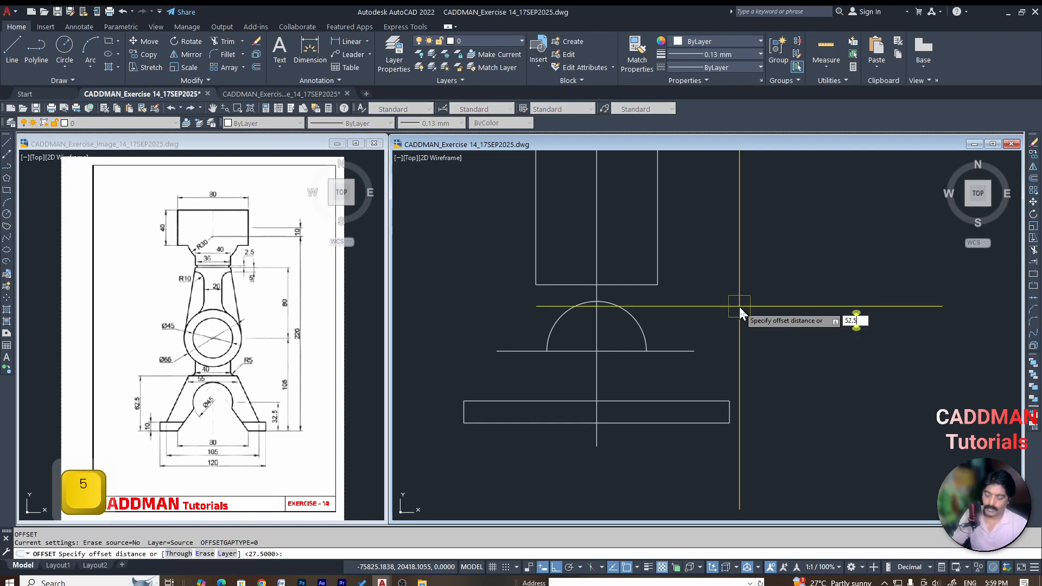
pyautogui.write('2.5')
pyautogui.press('Return')
pyautogui.click(597, 368)
pyautogui.click(735, 360)
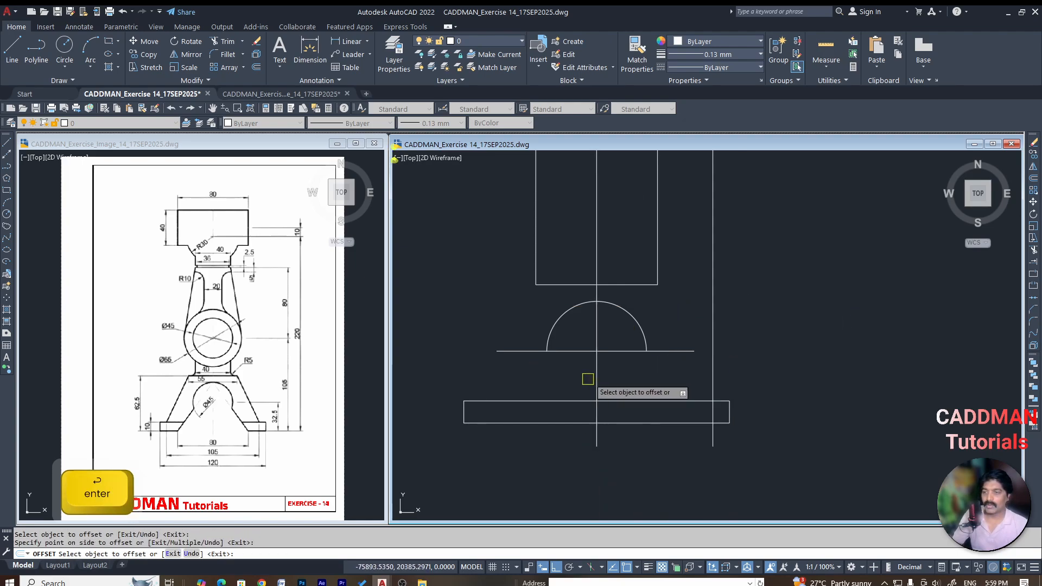
pyautogui.click(596, 442)
pyautogui.click(496, 377)
pyautogui.press('Escape')
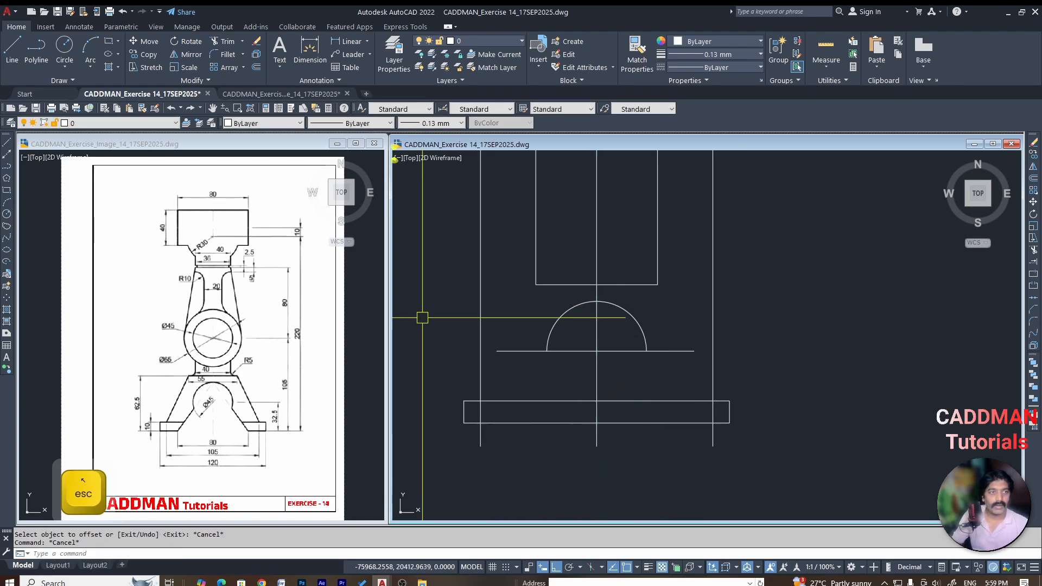
# Trim the two outer vertical lines below the foot's top line
pyautogui.click(503, 438)
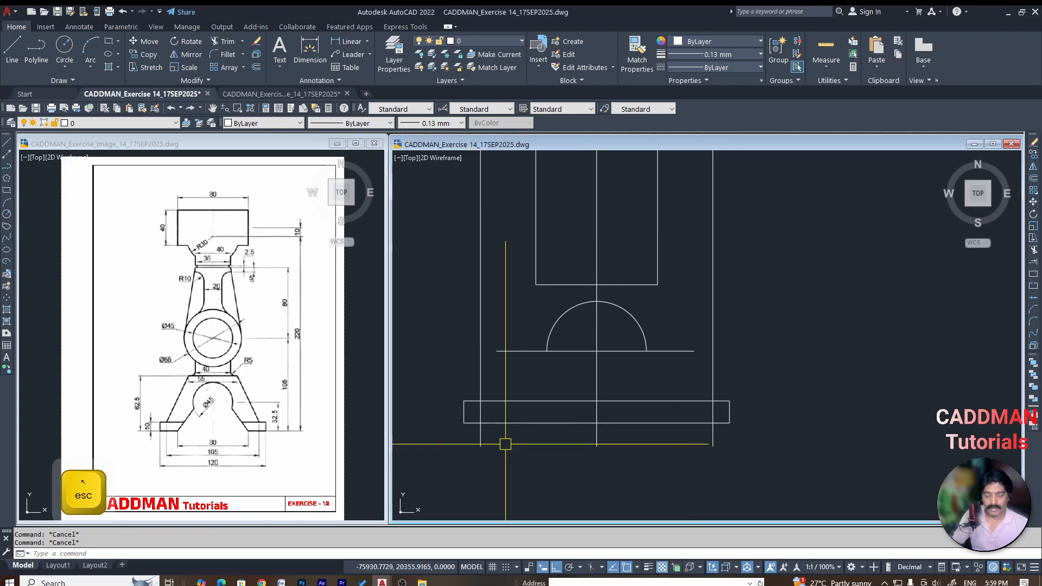
pyautogui.write('tr')
pyautogui.press('Return')
pyautogui.click(480, 427)
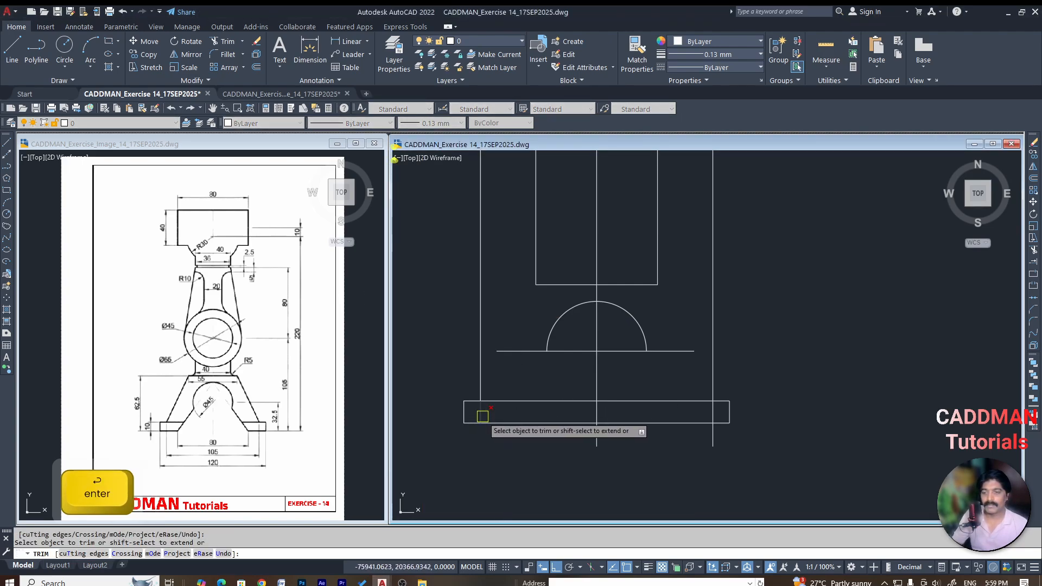
pyautogui.click(480, 414)
pyautogui.click(713, 441)
pyautogui.click(714, 411)
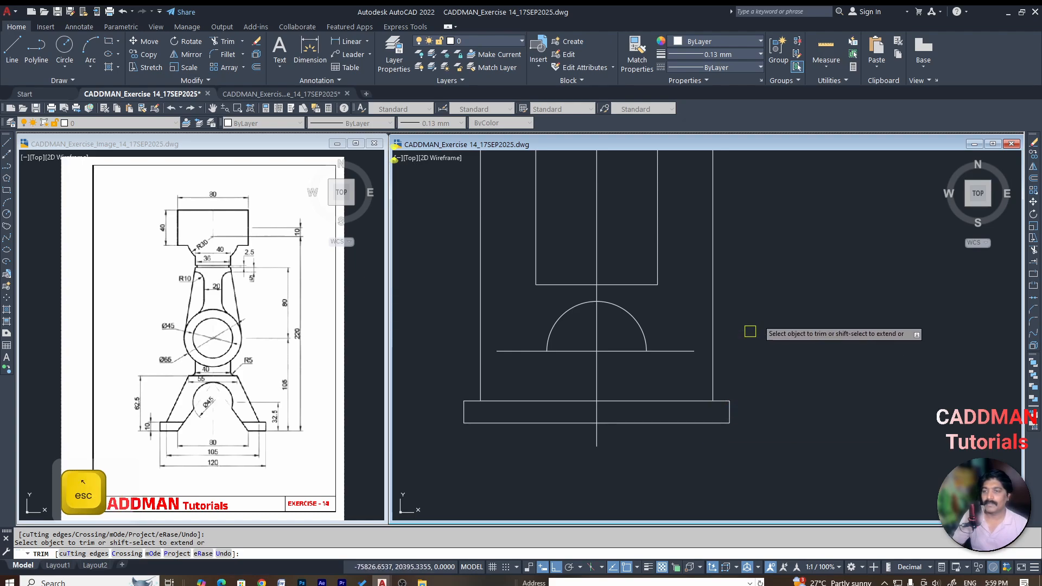
pyautogui.press('Escape')
# Draw the two slanted sides from the ends of the tapered base's top line to where the outer verticals meet the foot
pyautogui.write('l')
pyautogui.press('Return')
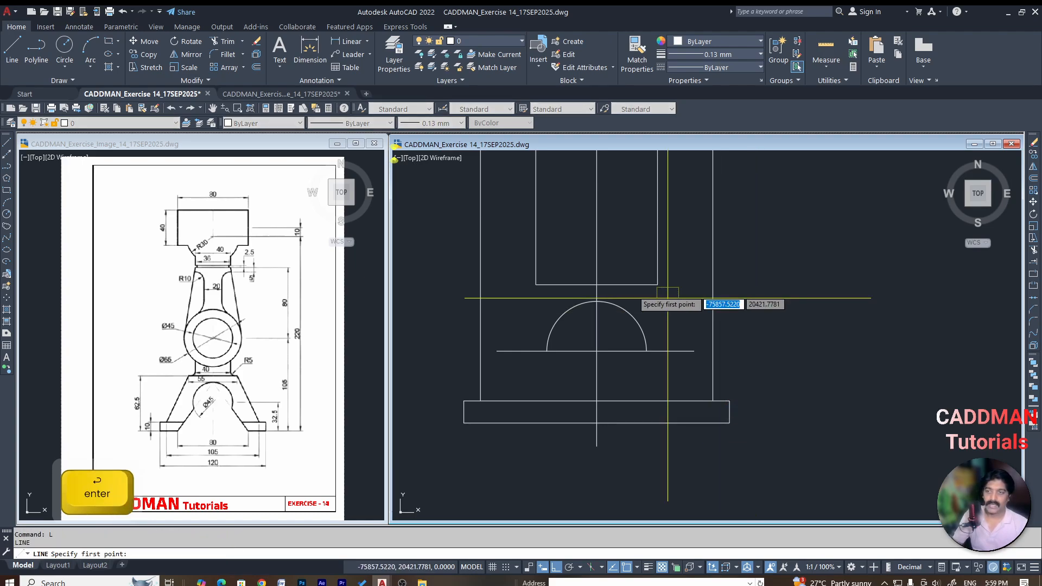
pyautogui.click(535, 285)
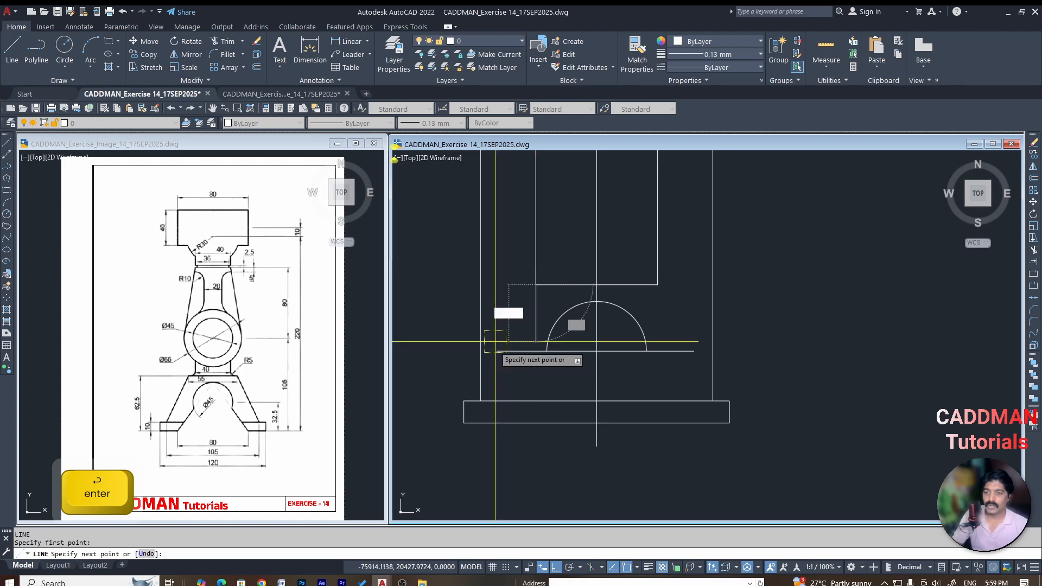
pyautogui.click(481, 401)
pyautogui.press('Escape')
pyautogui.press('Return')
pyautogui.click(657, 284)
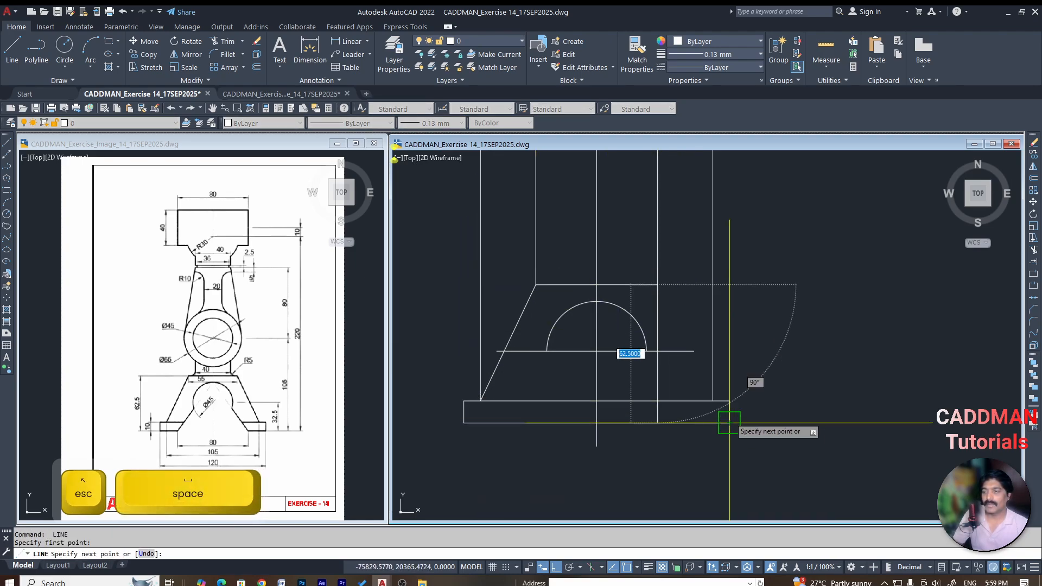
pyautogui.press('Escape')
pyautogui.press('Escape')
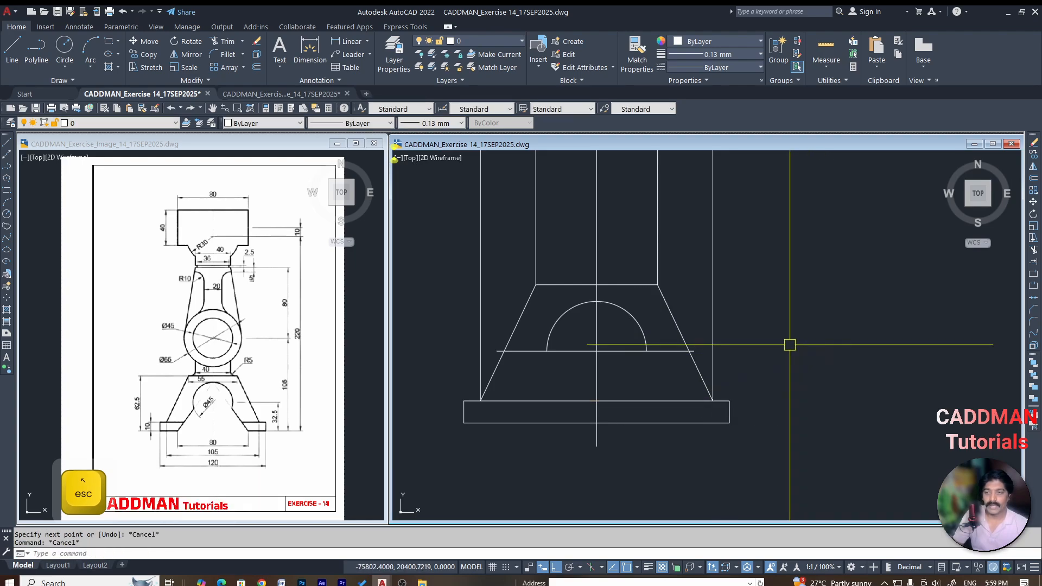
# Erase the two outer vertical construction lines above the foot
pyautogui.click(710, 279)
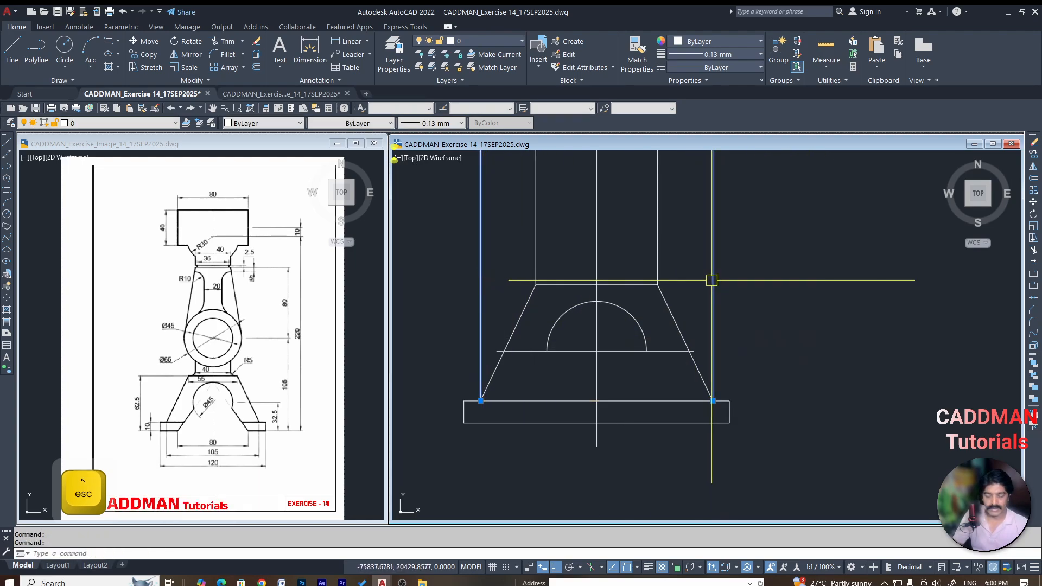
pyautogui.write('e')
pyautogui.press('space')
pyautogui.press('Escape')
pyautogui.press('Escape')
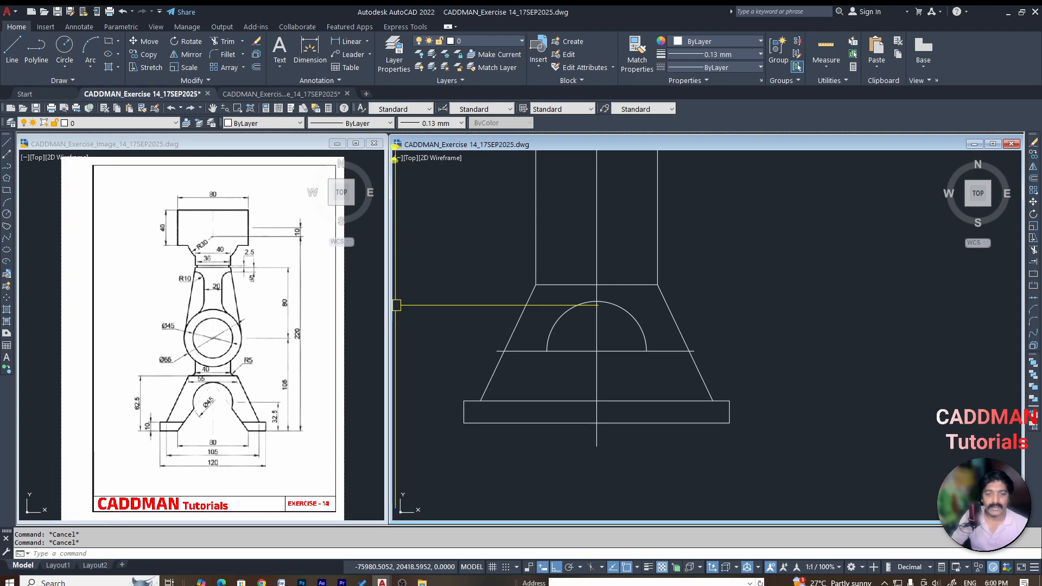
# Offset the vertical centerline by 40 to both sides to mark the width of the base opening
pyautogui.click(28, 186)
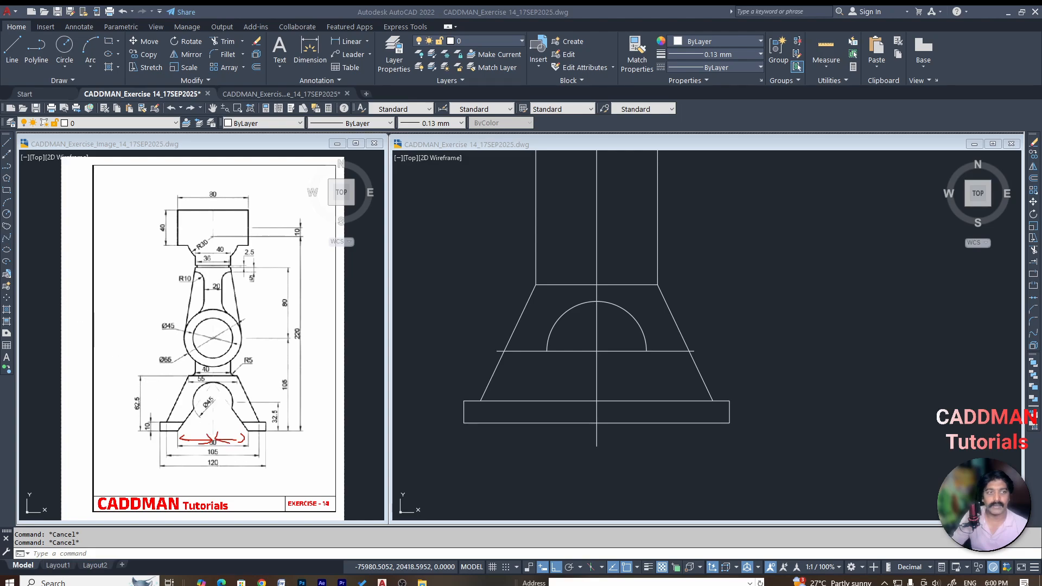
pyautogui.click(676, 248)
pyautogui.write('o')
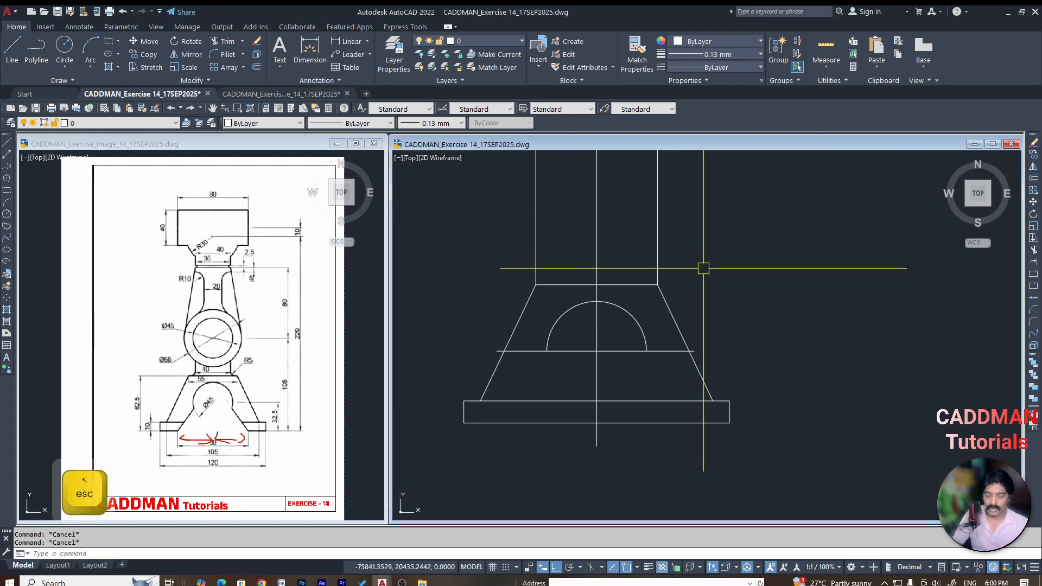
pyautogui.press('Return')
pyautogui.write('40')
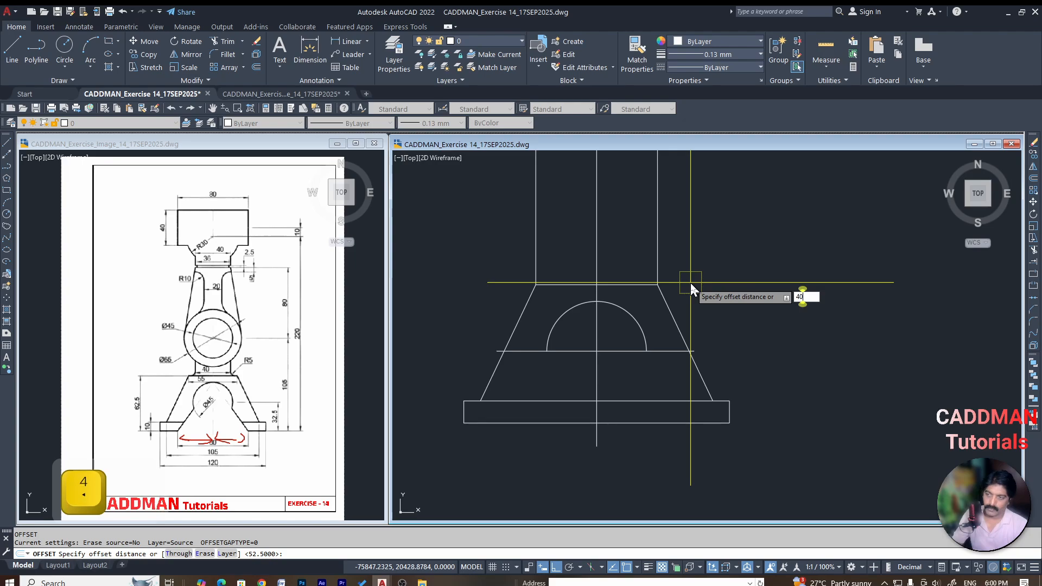
pyautogui.press('Return')
pyautogui.click(596, 262)
pyautogui.click(633, 243)
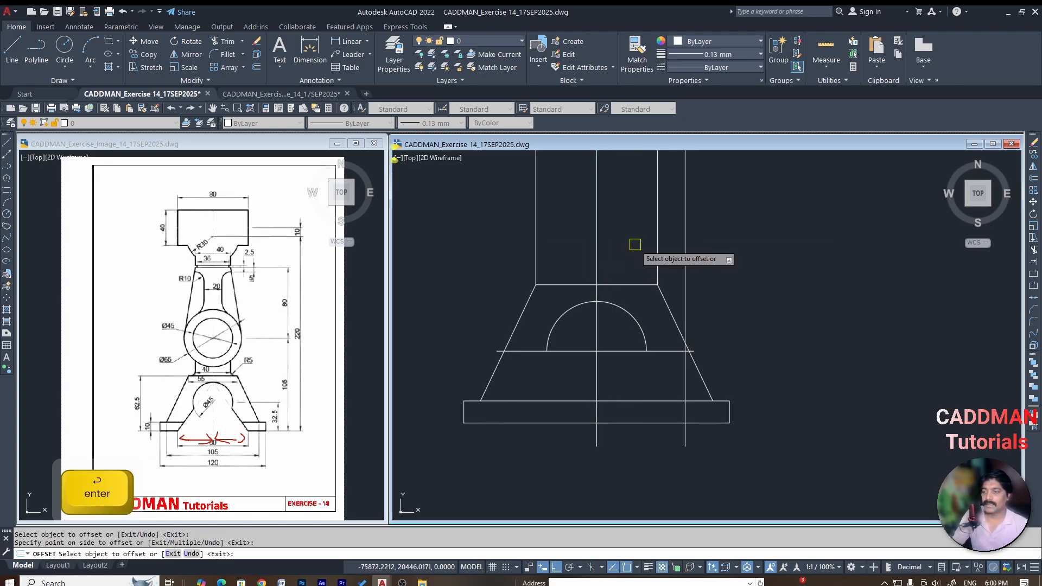
pyautogui.click(597, 250)
pyautogui.press('Escape')
pyautogui.press('Escape')
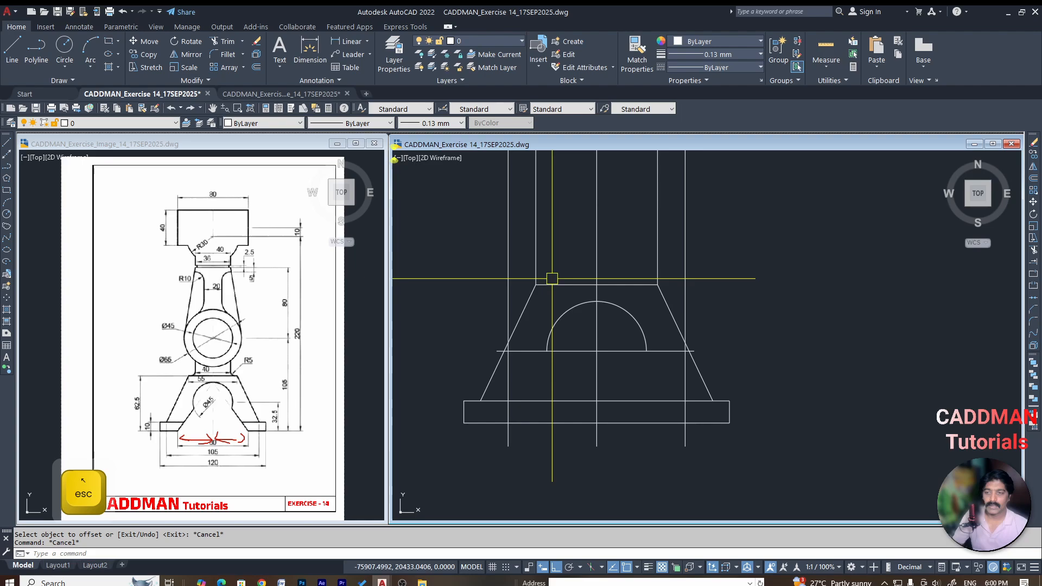
# Trim the left 40-offset line to the segment inside the foot and erase its remaining upper part
pyautogui.write('tr')
pyautogui.press('space')
pyautogui.click(508, 383)
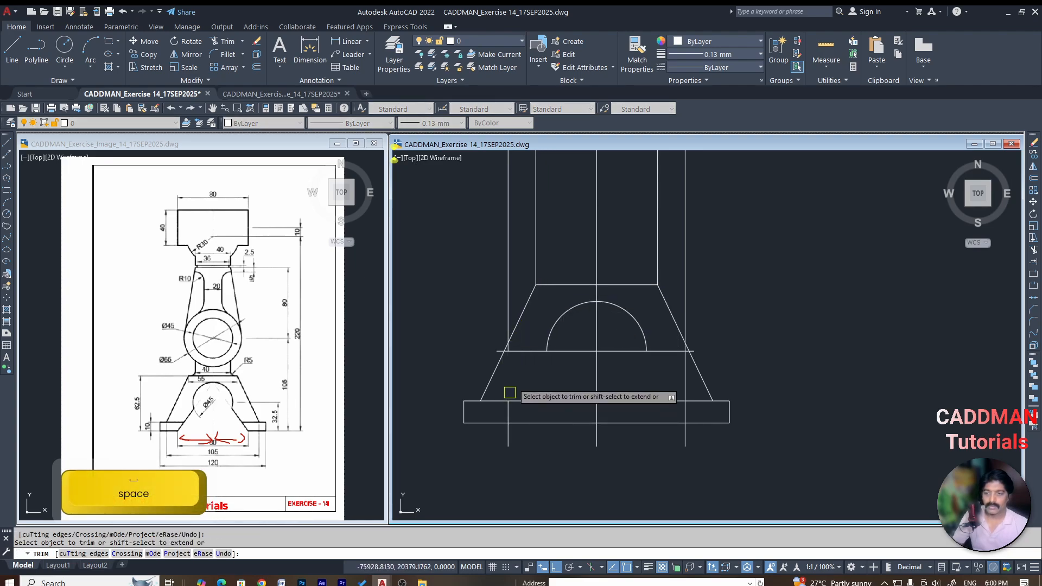
pyautogui.press('Escape')
pyautogui.click(511, 279)
pyautogui.write('e')
pyautogui.press('space')
pyautogui.press('Escape')
pyautogui.write('tr')
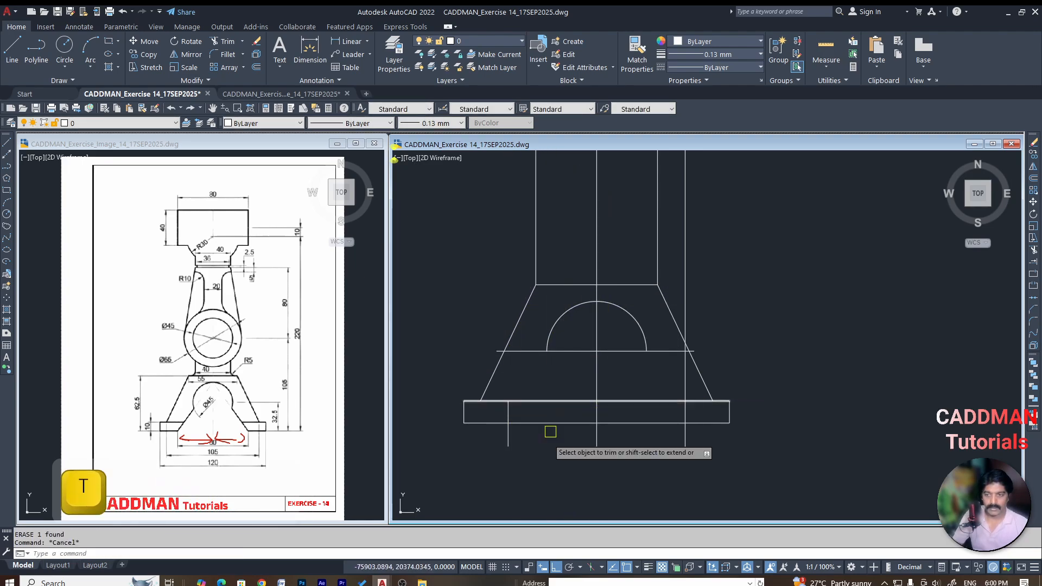
pyautogui.press('space')
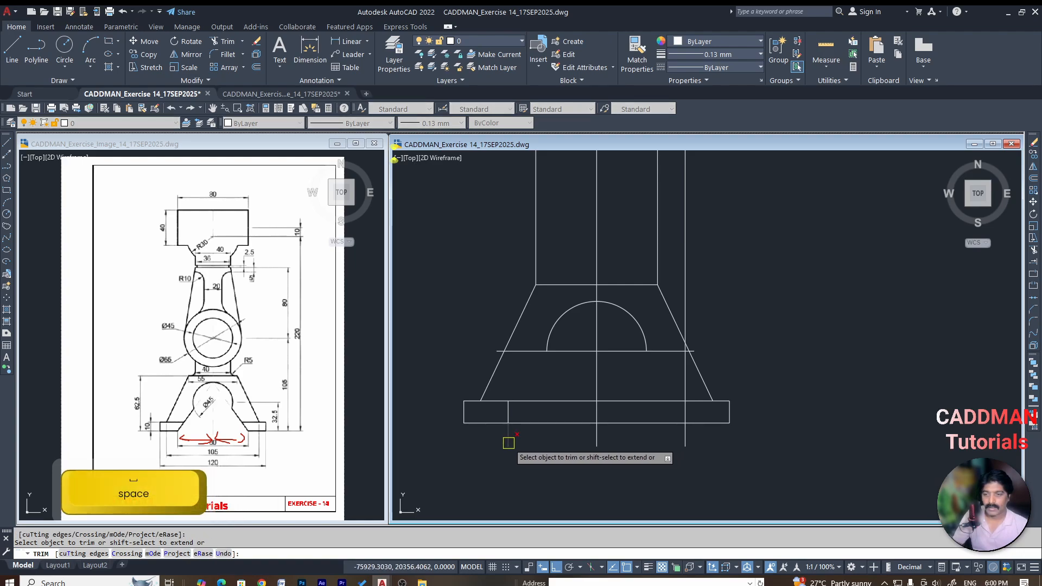
# Trim the right 40-offset line to the segment inside the foot and erase its remaining upper part
pyautogui.click(685, 274)
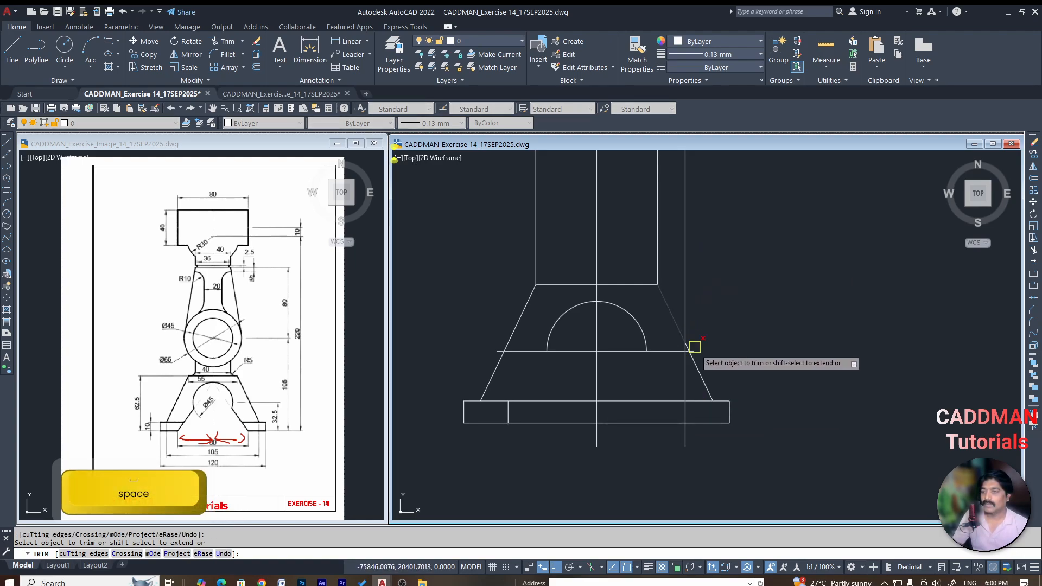
pyautogui.click(685, 376)
pyautogui.press('Escape')
pyautogui.click(685, 308)
pyautogui.write('e')
pyautogui.press('space')
pyautogui.press('Escape')
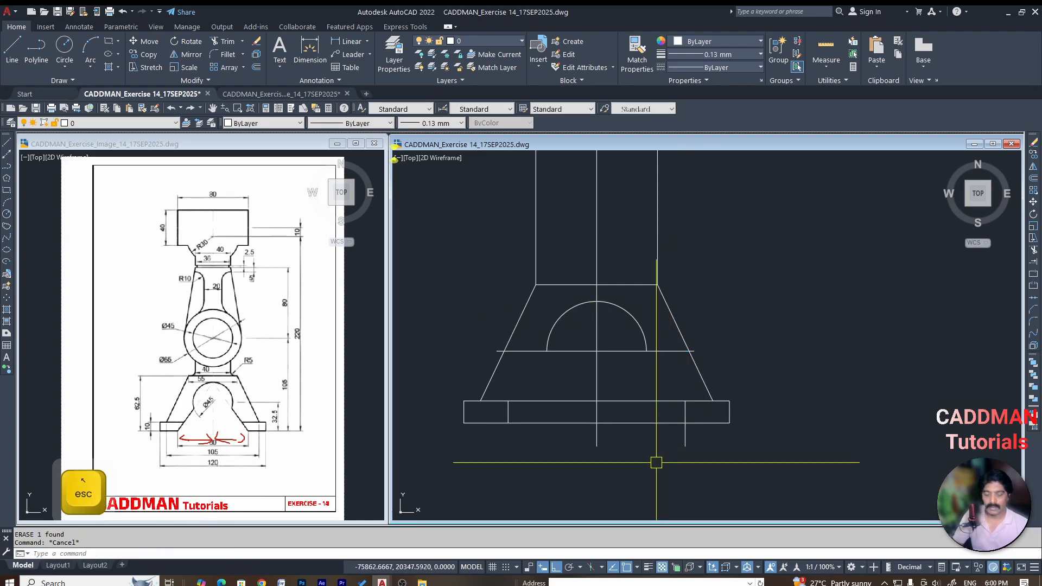
pyautogui.write('tr')
pyautogui.press('space')
pyautogui.click(687, 439)
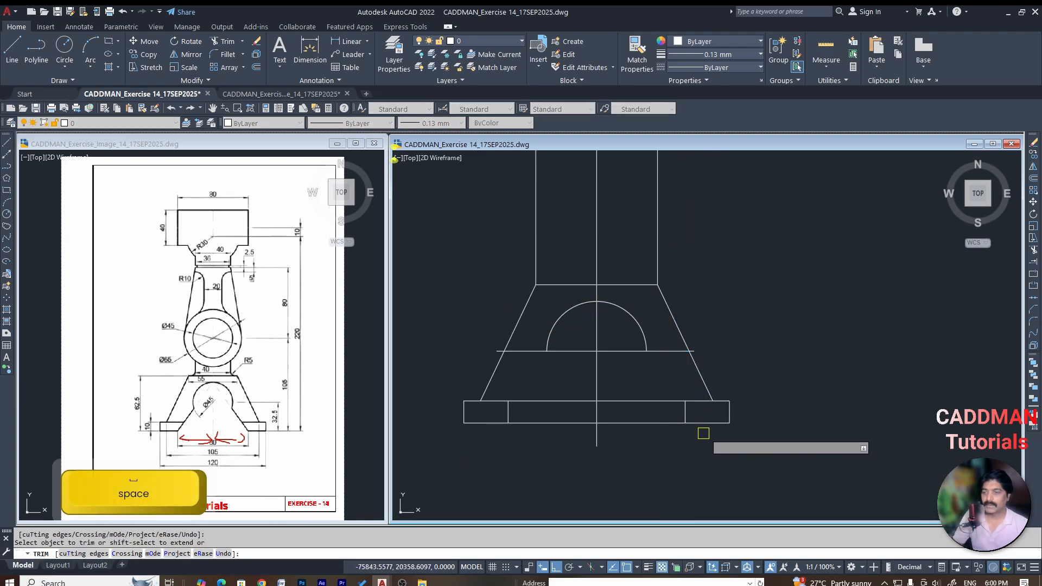
pyautogui.press('Escape')
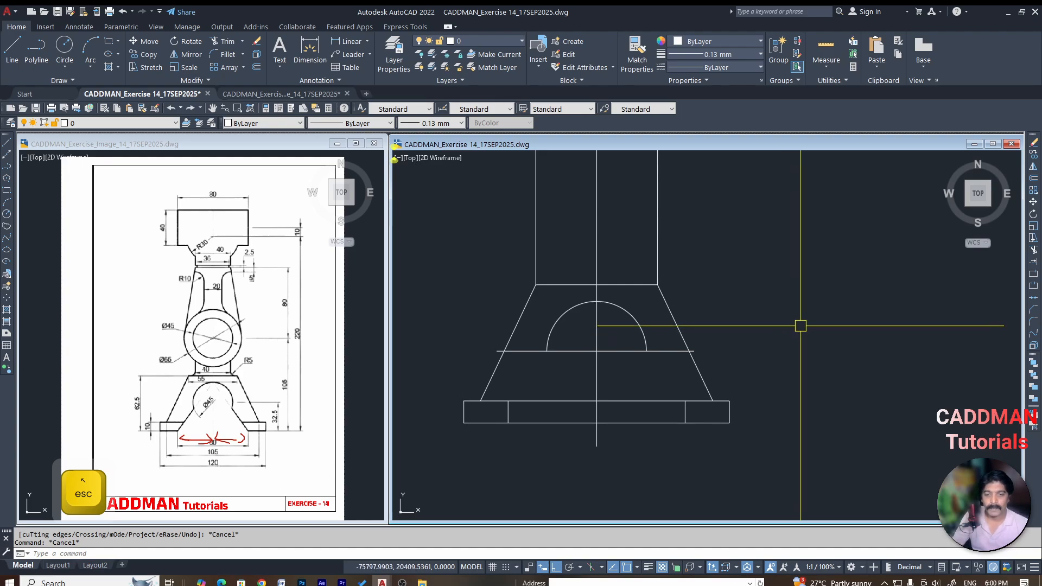
# Draw two slanted lines from the semicircle's top point to where the short verticals meet the foot's bottom line
pyautogui.press('Return')
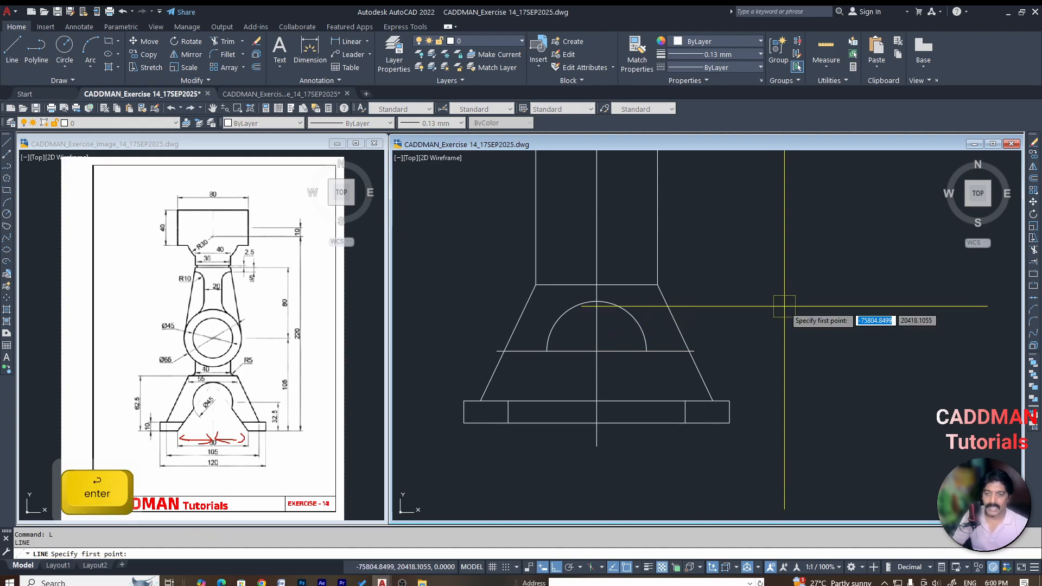
pyautogui.click(596, 300)
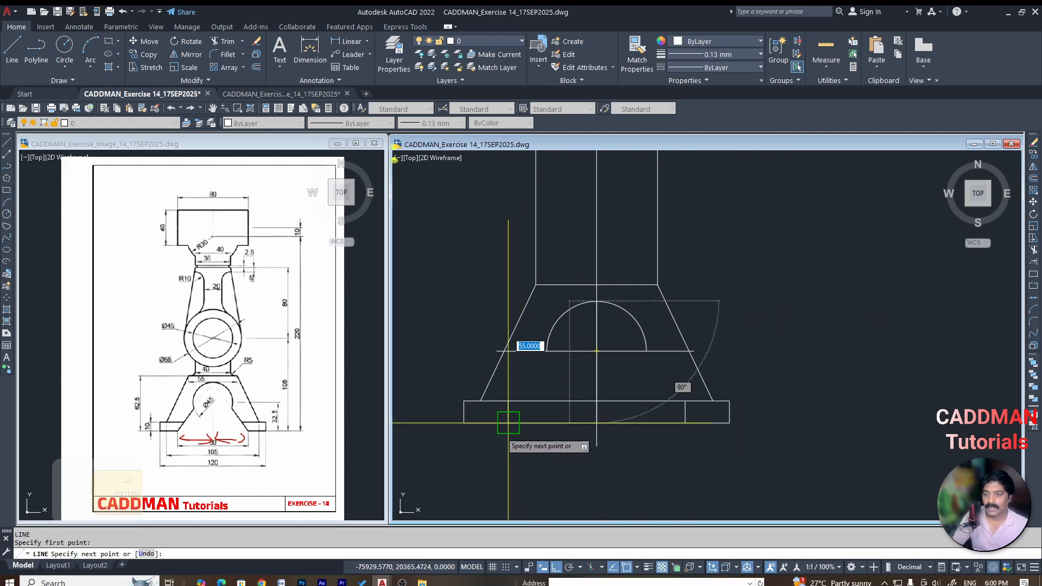
pyautogui.press('Escape')
pyautogui.press('space')
pyautogui.click(596, 301)
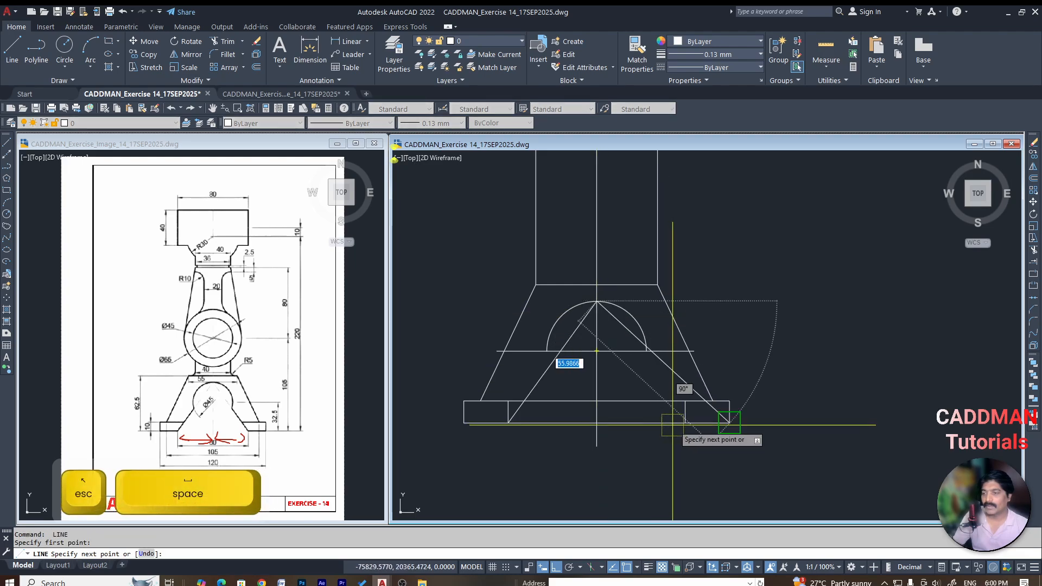
pyautogui.press('Escape')
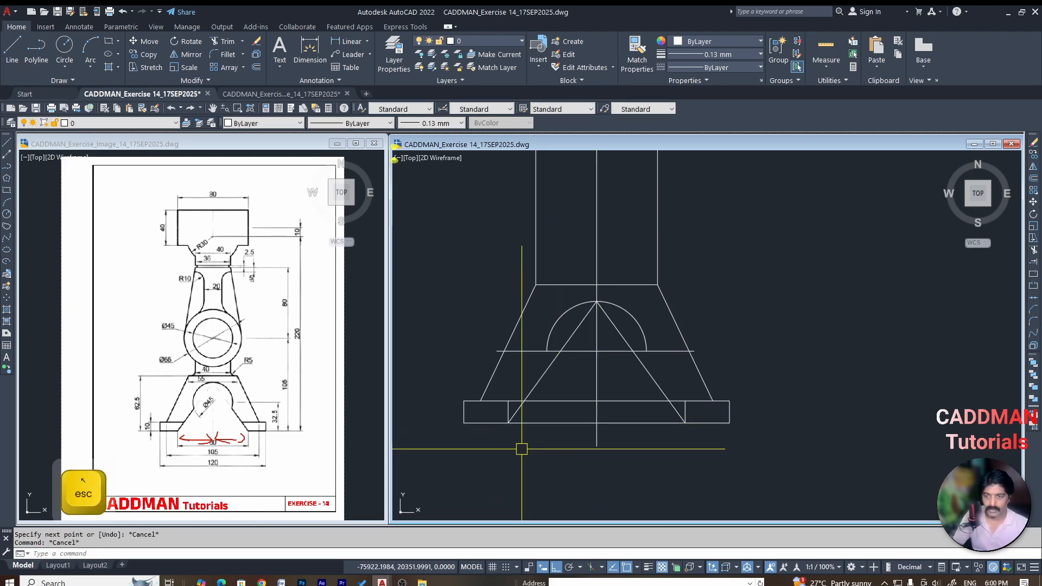
# Erase the two short vertical lines inside the foot
pyautogui.click(505, 409)
pyautogui.write('E')
pyautogui.press('space')
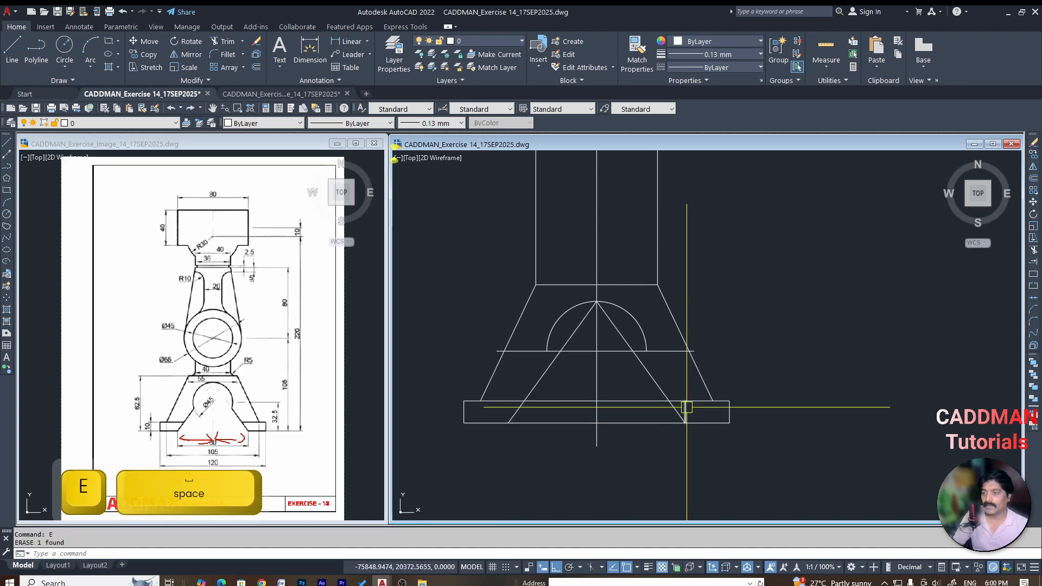
pyautogui.press('Escape')
pyautogui.press('Escape')
pyautogui.write('Y')
pyautogui.press('space')
pyautogui.press('space')
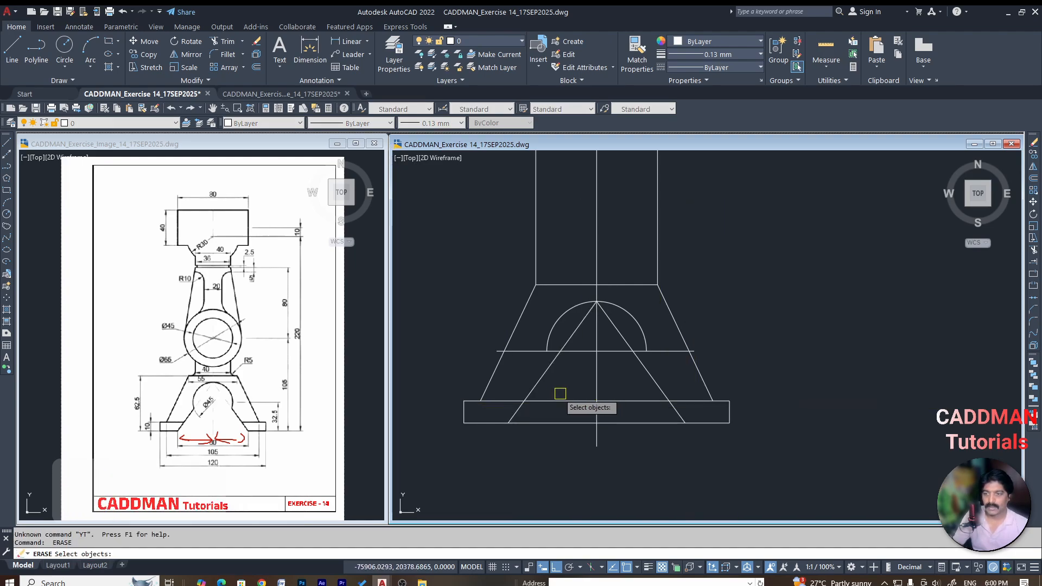
pyautogui.click(558, 402)
pyautogui.press('Escape')
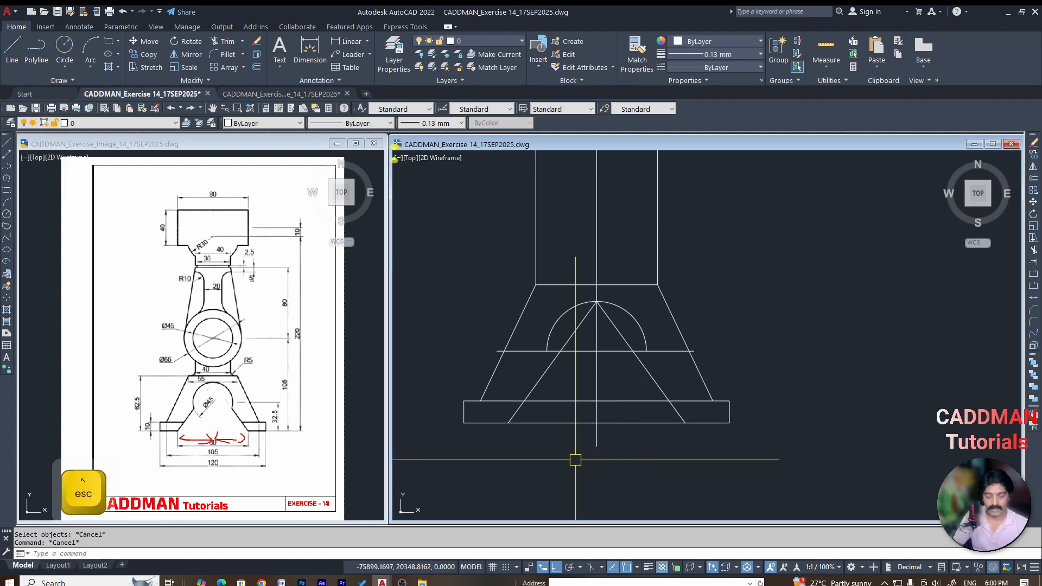
# Trim the foot's top line between the two inner slanted lines
pyautogui.write('TR')
pyautogui.press('space')
pyautogui.click(561, 402)
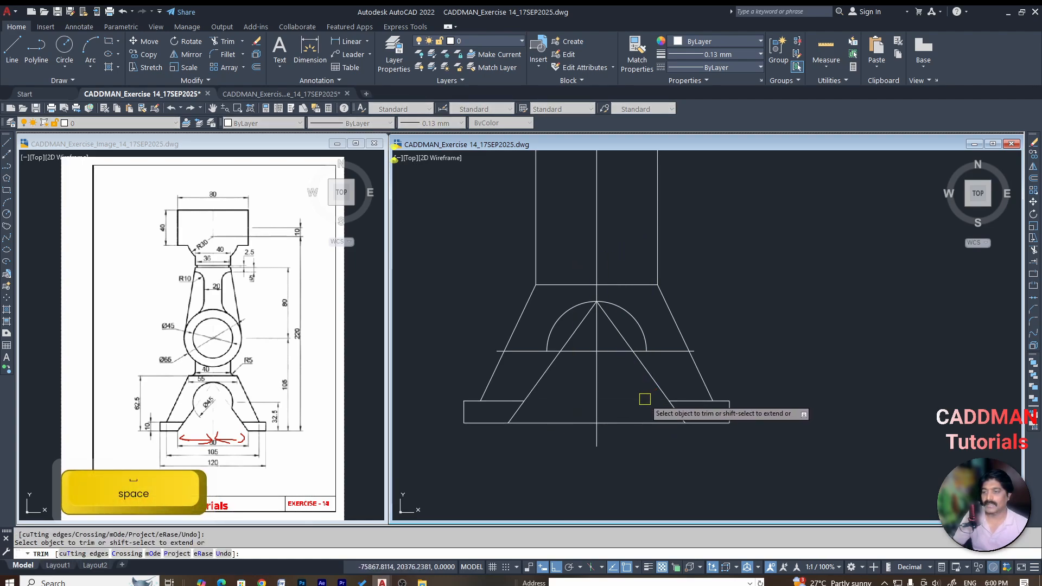
pyautogui.press('Escape')
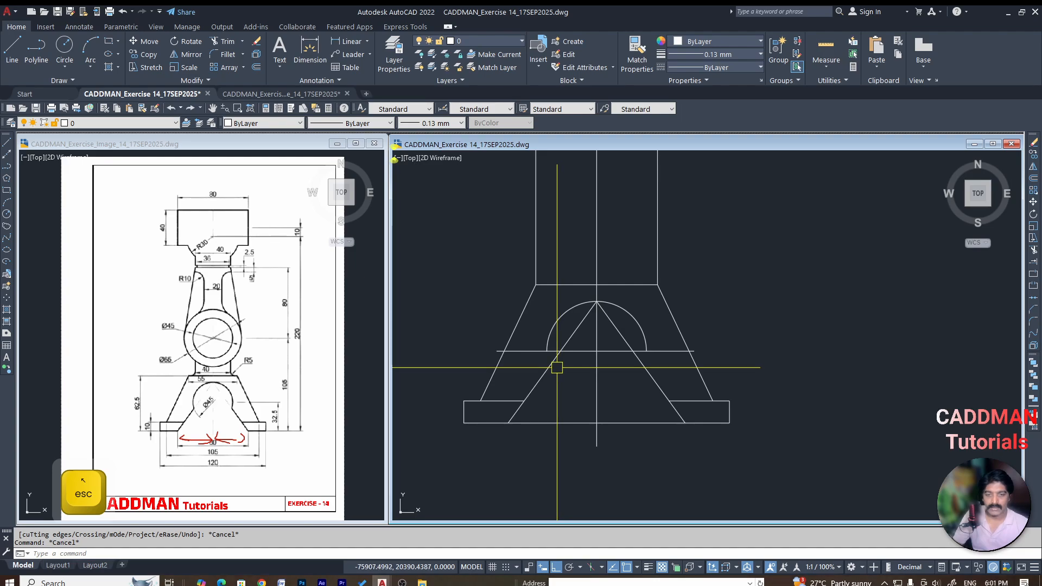
# Extend both ends of the semicircle down to the inner slanted lines
pyautogui.scroll(2, 558, 370)
pyautogui.press('Escape')
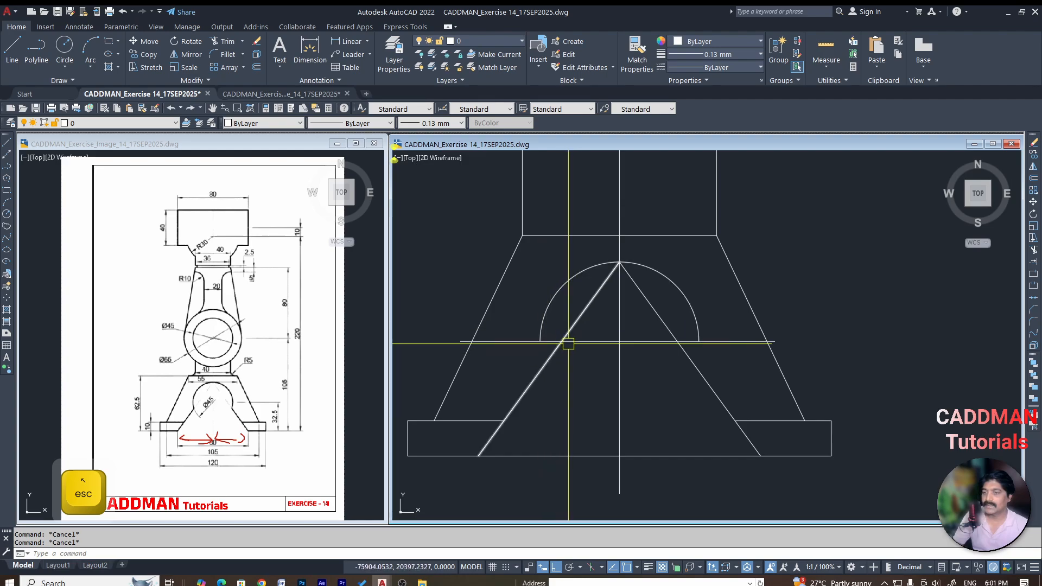
pyautogui.write('ex')
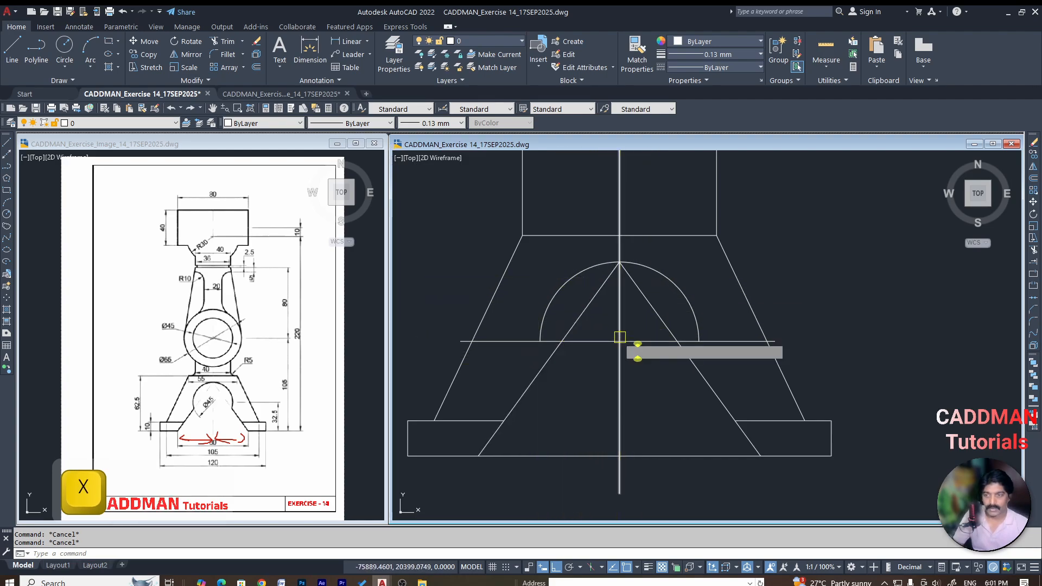
pyautogui.press('space')
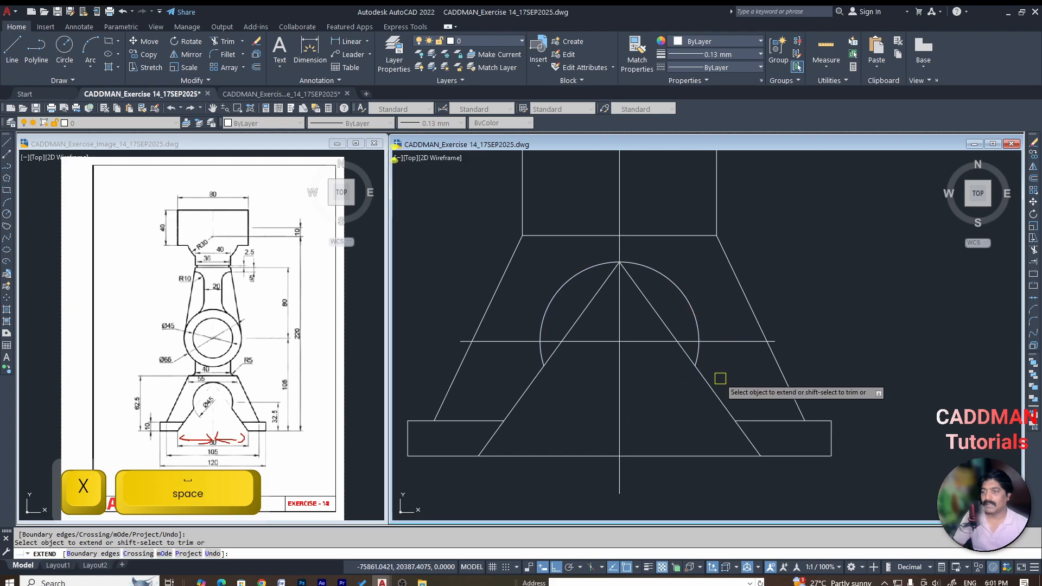
pyautogui.press('Escape')
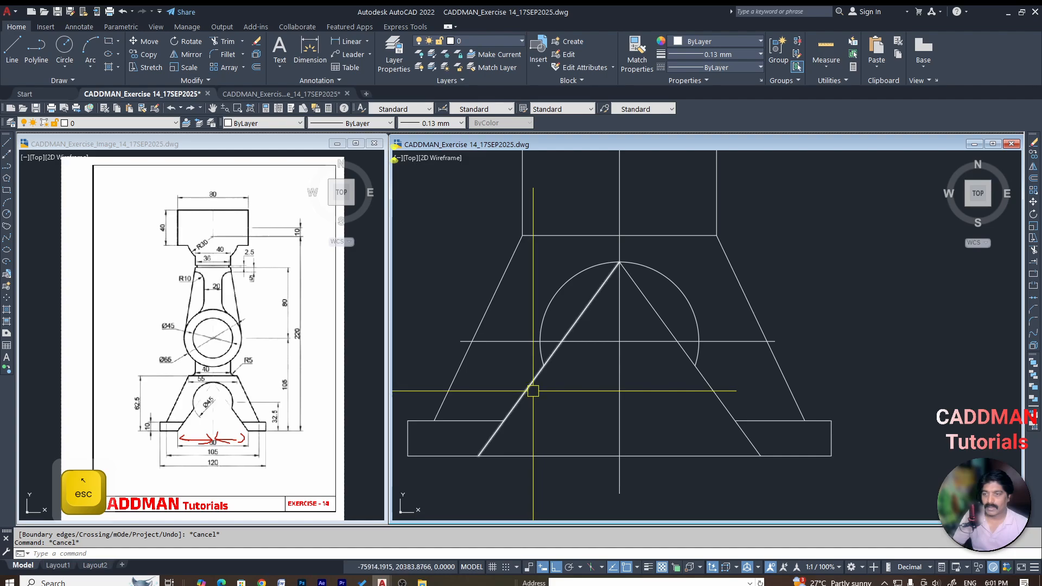
pyautogui.press('Escape')
pyautogui.press('Escape')
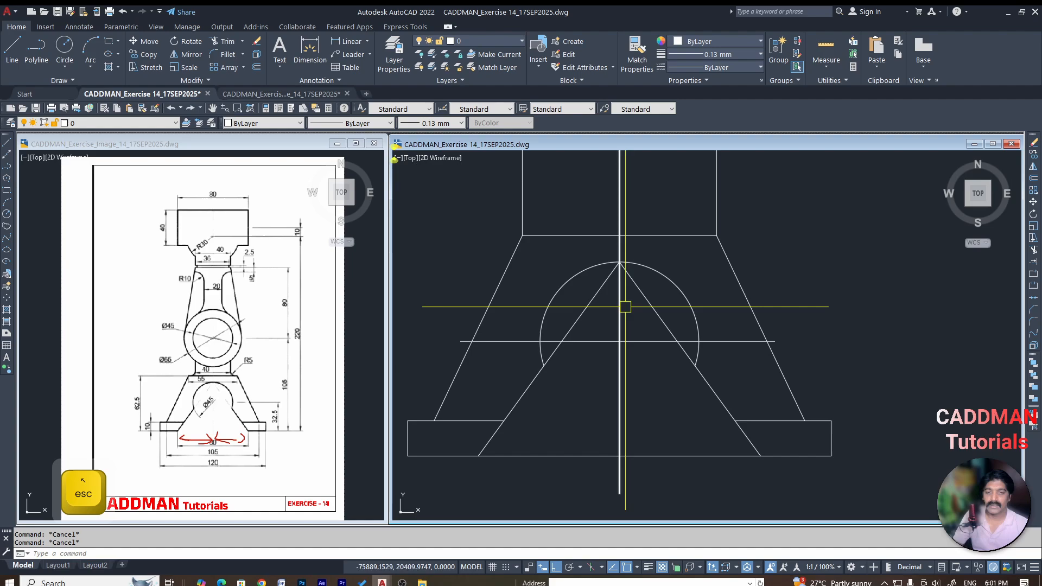
# Break the left inner slanted line at the point where the arc's end meets it, using Break at Point
pyautogui.write('b')
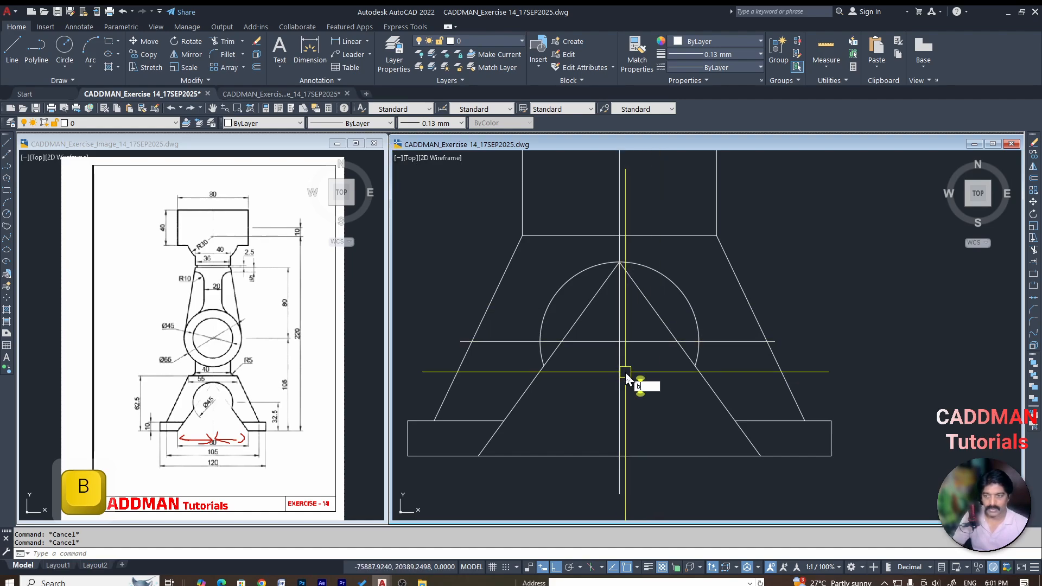
pyautogui.write('re')
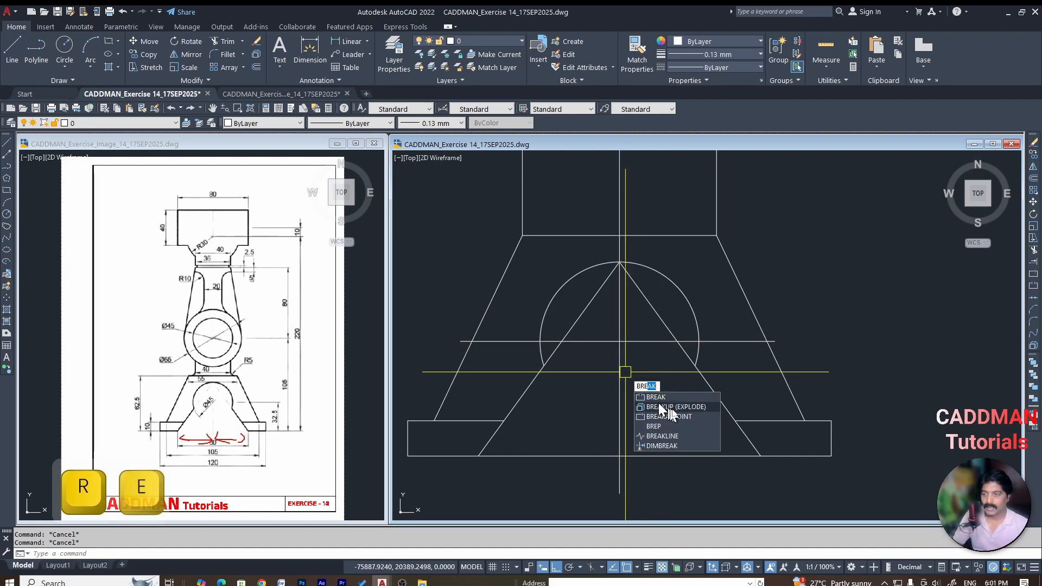
pyautogui.click(688, 416)
pyautogui.scroll(6, 543, 367)
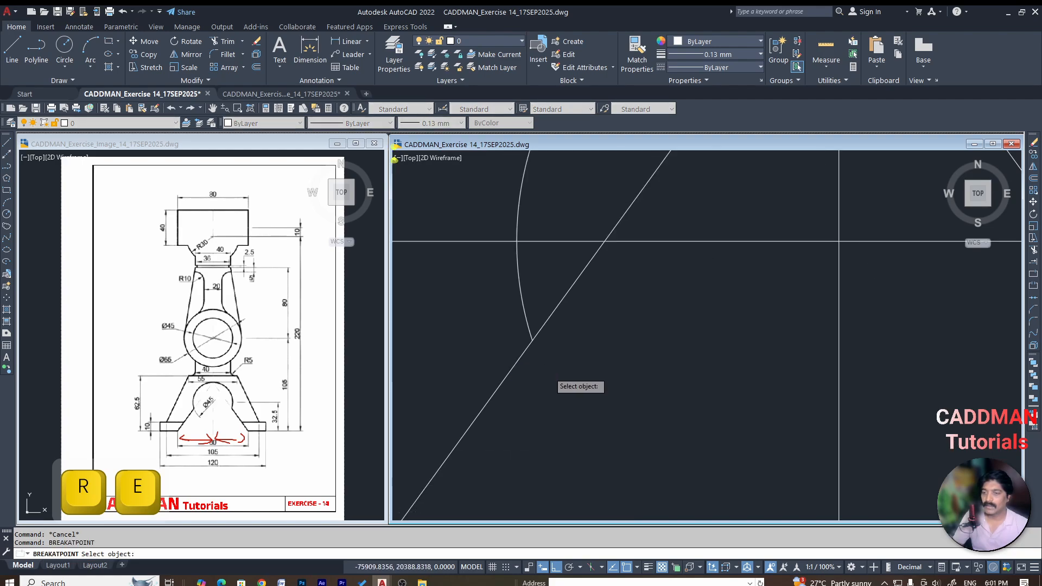
pyautogui.click(529, 322)
pyautogui.press('Escape')
pyautogui.press('Escape')
pyautogui.scroll(-5, 572, 400)
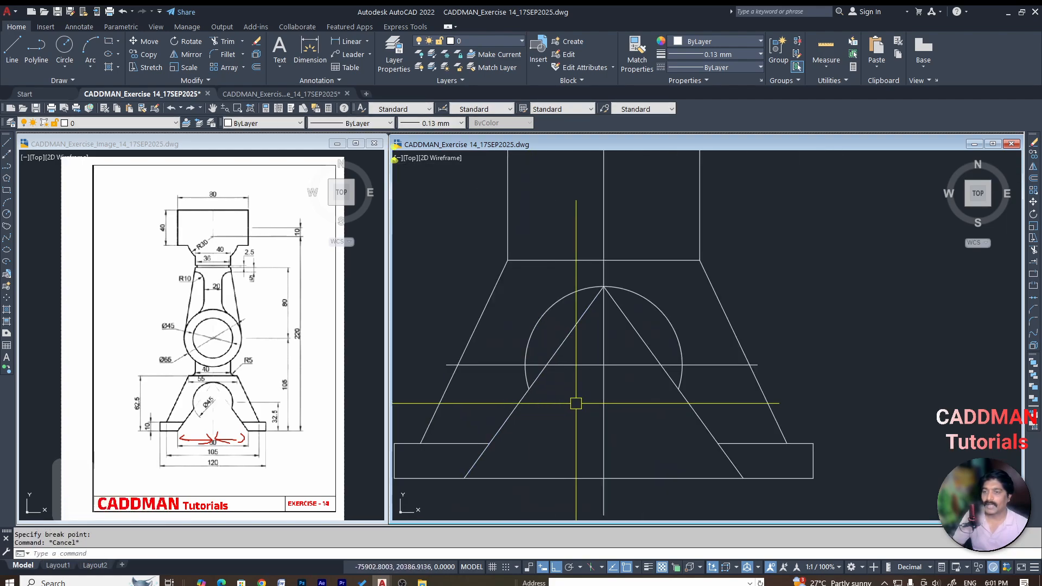
# Break the right inner slanted line at the point where the arc's end meets it, using Break at Point
pyautogui.scroll(1, 674, 401)
pyautogui.write('b')
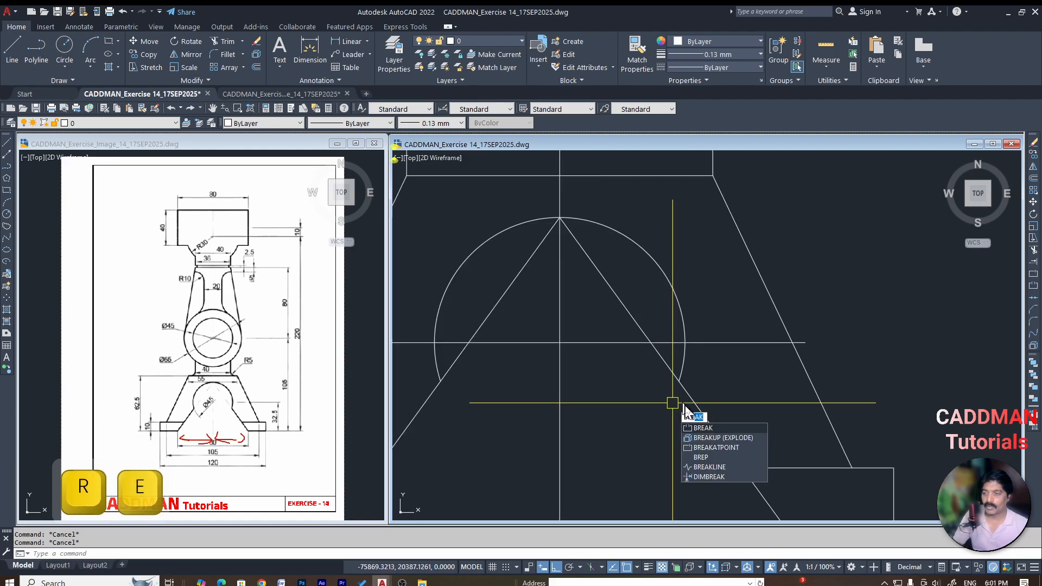
pyautogui.click(730, 447)
pyautogui.scroll(5, 685, 374)
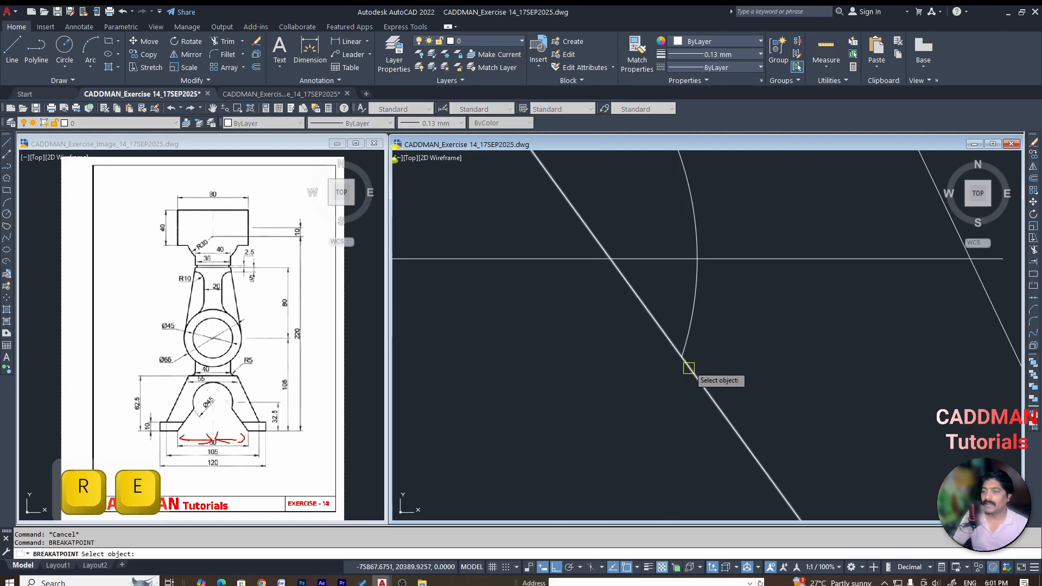
pyautogui.click(671, 337)
pyautogui.scroll(-5, 679, 357)
pyautogui.press('Escape')
pyautogui.press('Escape')
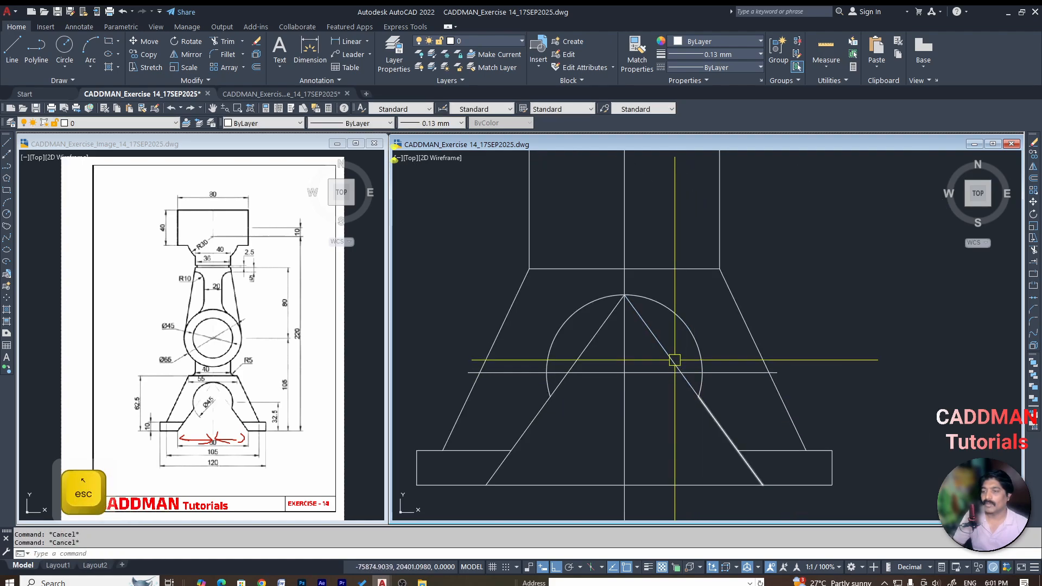
# Set the linetype of the two inner slanted segments inside the arc to CENTERX2
pyautogui.click(671, 358)
pyautogui.click(593, 342)
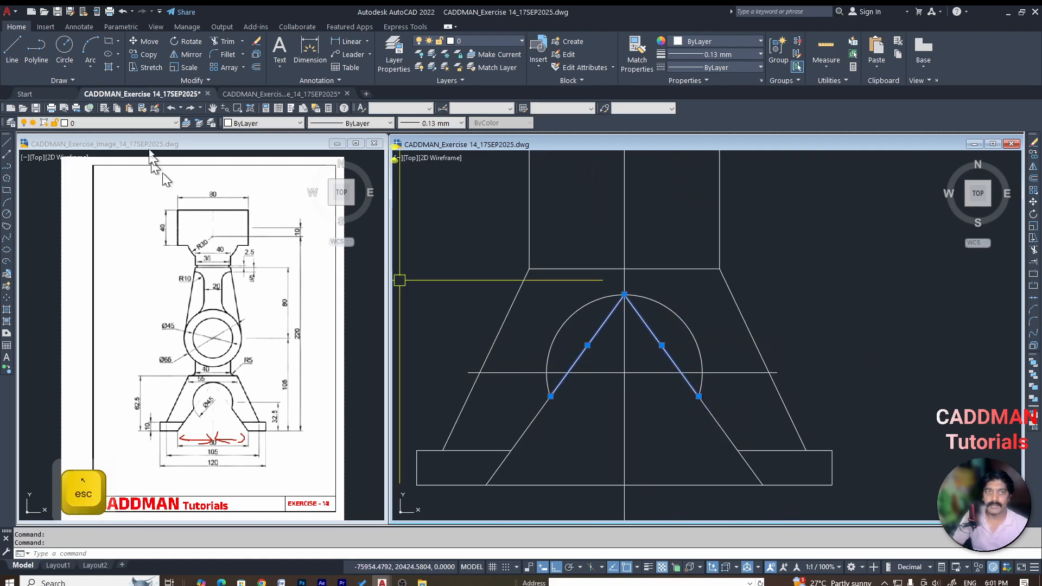
pyautogui.click(687, 67)
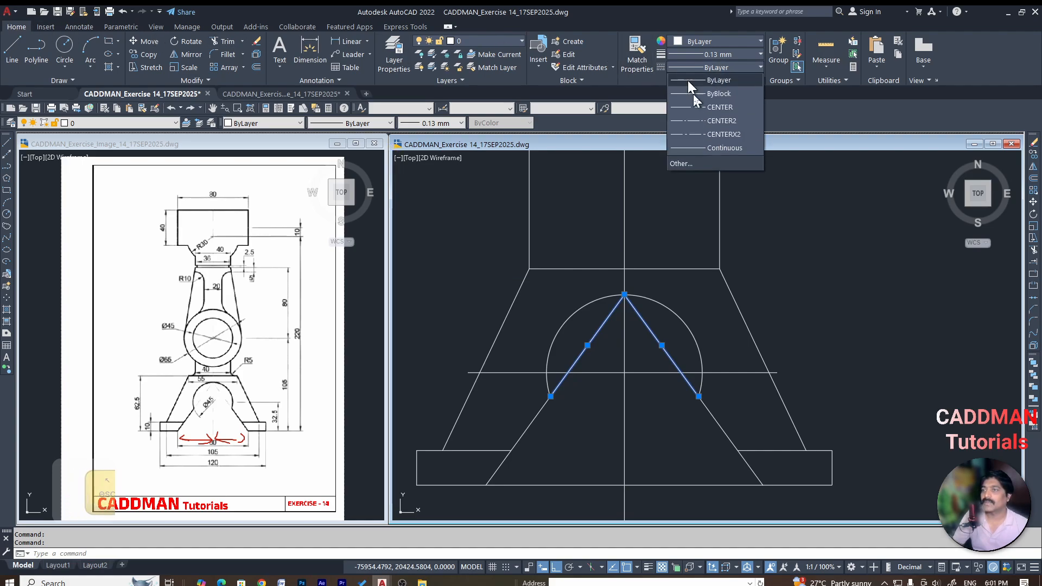
pyautogui.click(718, 135)
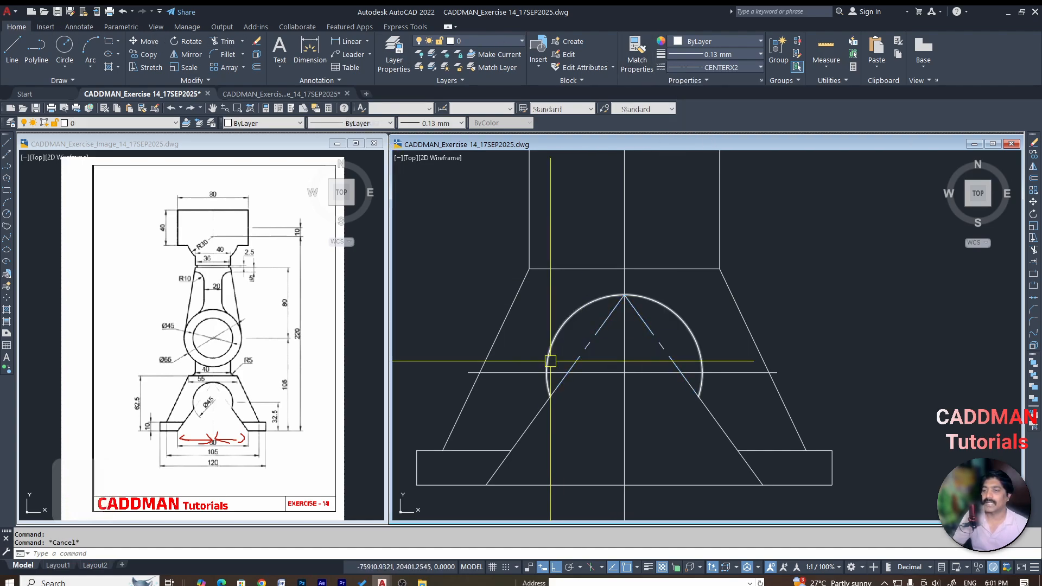
pyautogui.press('Escape')
pyautogui.press('Escape')
# Break the left dashed slanted line just above the arc's left end to leave a small gap
pyautogui.scroll(-1, 542, 372)
pyautogui.scroll(1, 553, 387)
pyautogui.write('br')
pyautogui.press('space')
pyautogui.scroll(3, 551, 416)
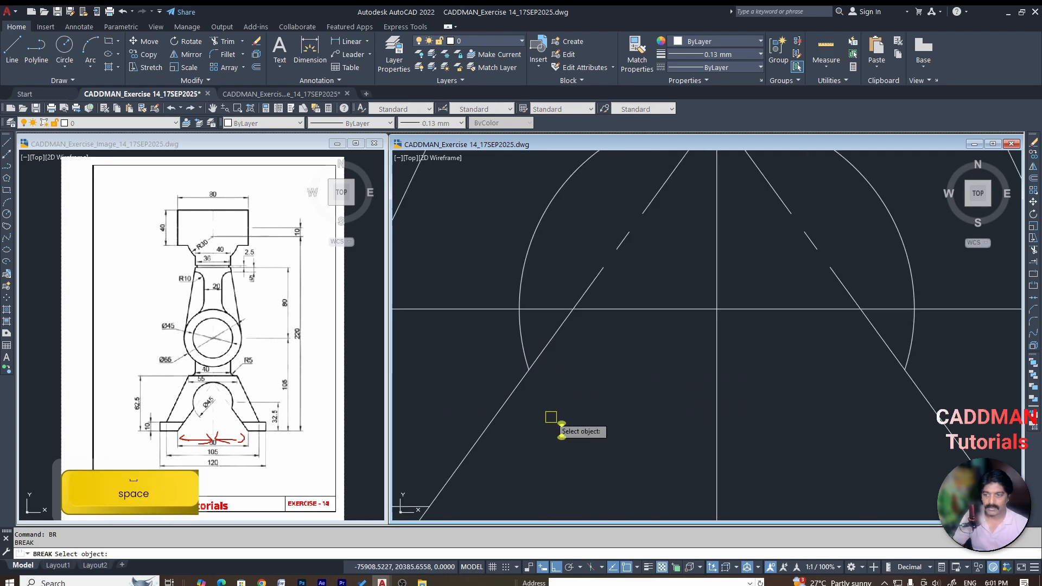
pyautogui.click(528, 331)
pyautogui.press('Escape')
pyautogui.scroll(-3, 542, 360)
# Break the right dashed slanted line just above the arc's right end to leave a small gap
pyautogui.press('space')
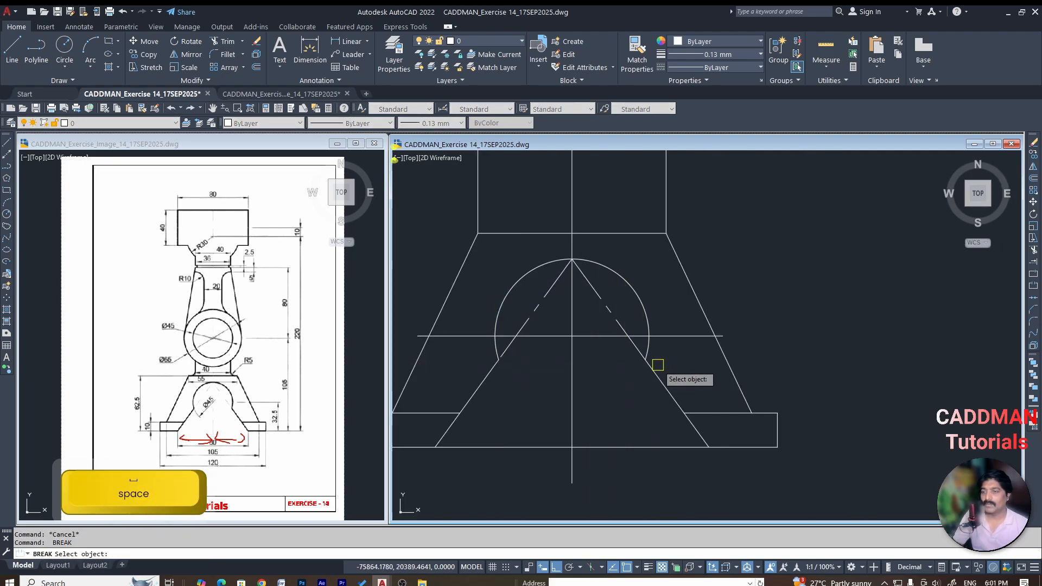
pyautogui.scroll(3, 643, 357)
pyautogui.click(643, 357)
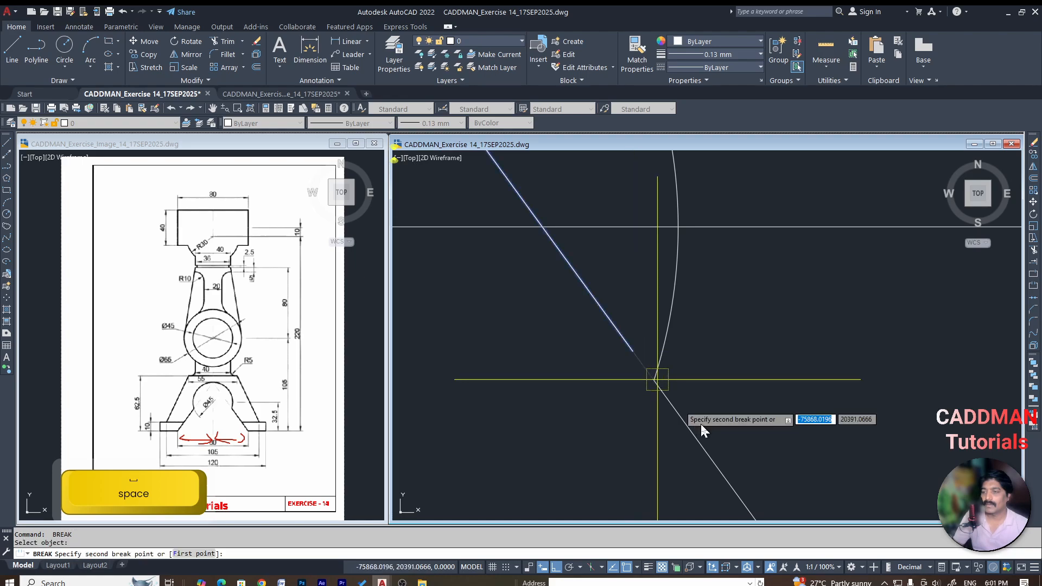
pyautogui.scroll(-3, 698, 430)
pyautogui.press('Escape')
# Break the lower ends of both dashed slanted lines again to widen their gaps from the arc ends
pyautogui.scroll(4, 619, 389)
pyautogui.press('space')
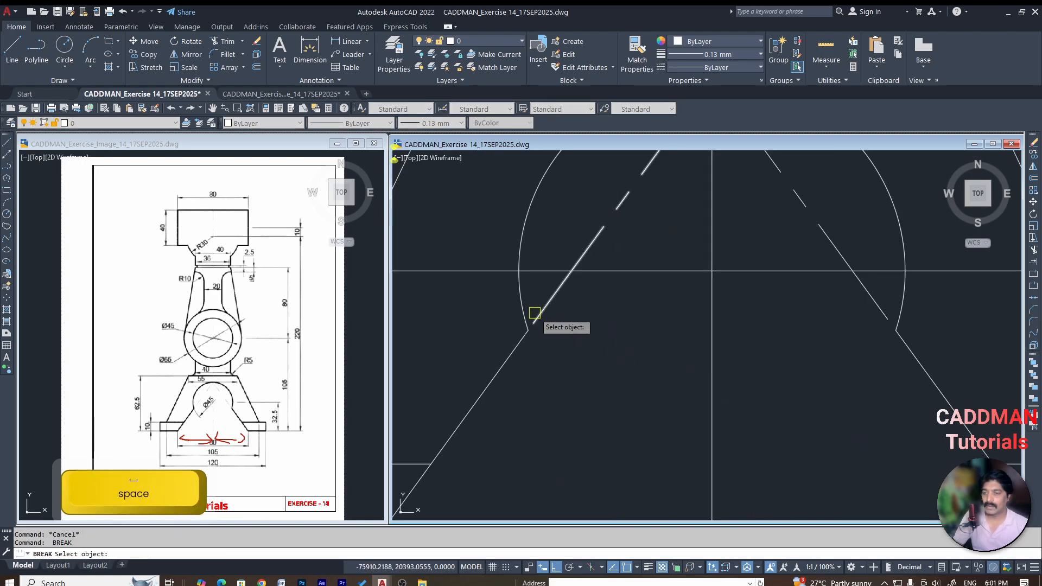
pyautogui.click(540, 311)
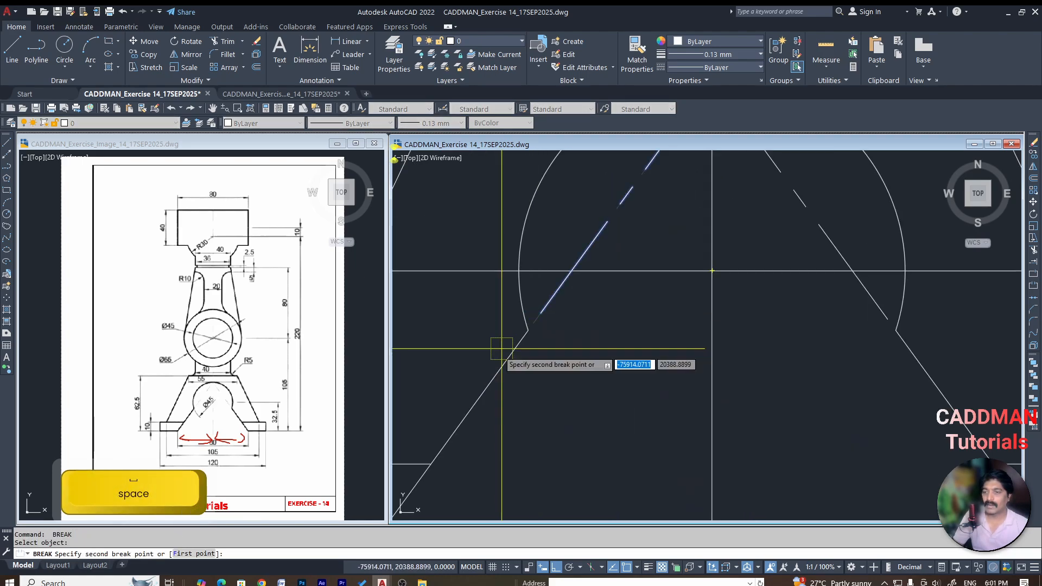
pyautogui.click(884, 311)
pyautogui.scroll(-3, 726, 396)
pyautogui.press('Escape')
pyautogui.press('Escape')
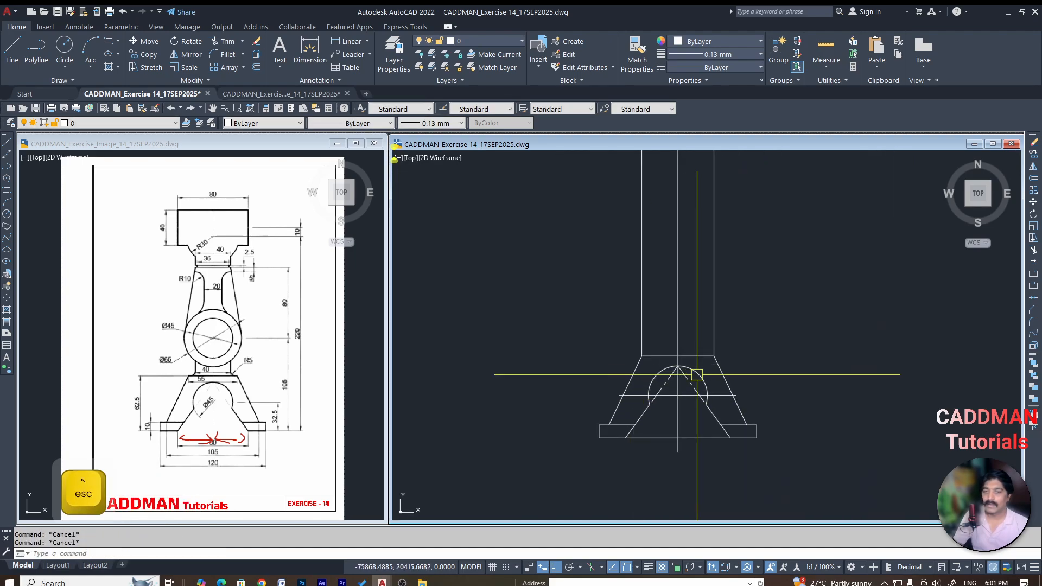
# Erase the two outer vertical lines rising from the ends of the base's 55-wide top edge
pyautogui.moveTo(740, 357); pyautogui.dragTo(713, 362, button='middle')
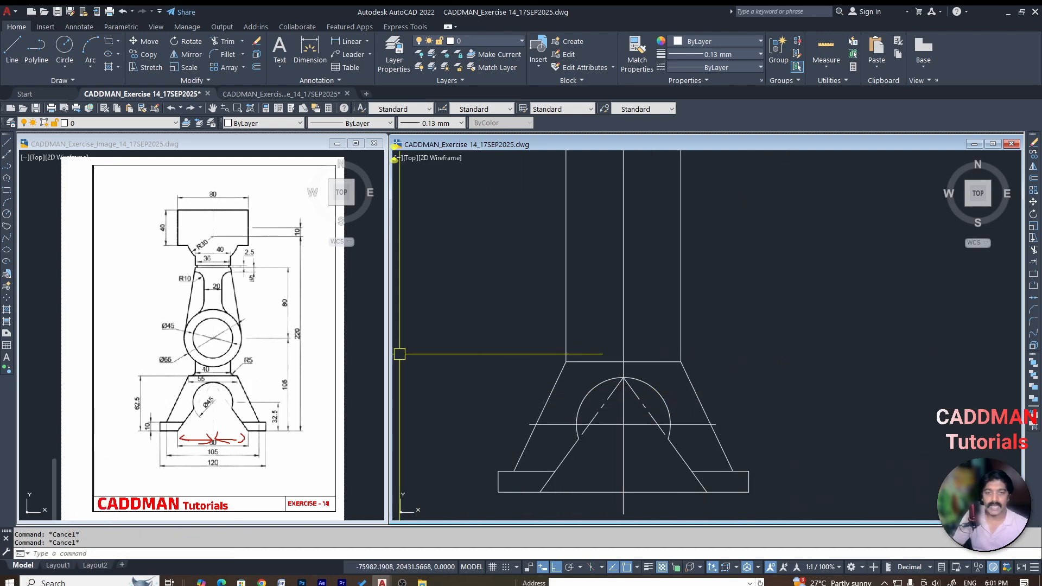
pyautogui.scroll(-6, 620, 356)
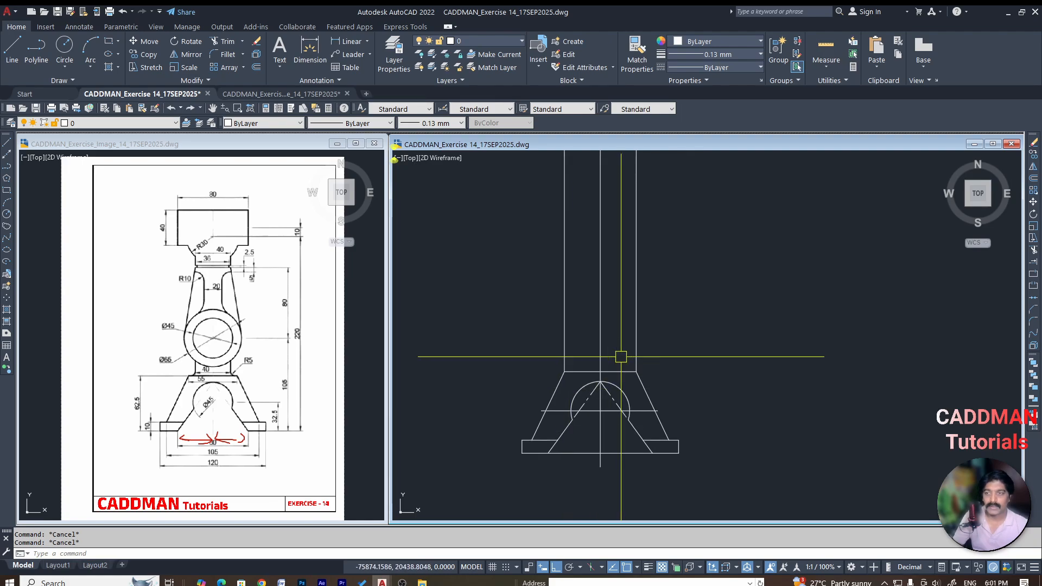
pyautogui.scroll(2, 647, 326)
pyautogui.click(631, 342)
pyautogui.press('e')
pyautogui.press('space')
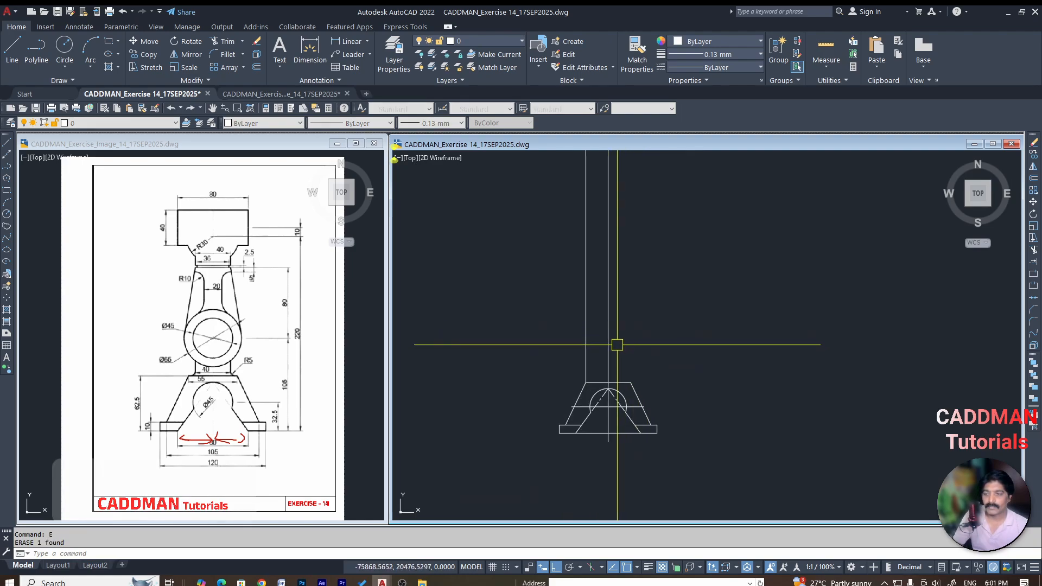
pyautogui.press('Escape')
pyautogui.press('Escape')
pyautogui.scroll(2, 624, 414)
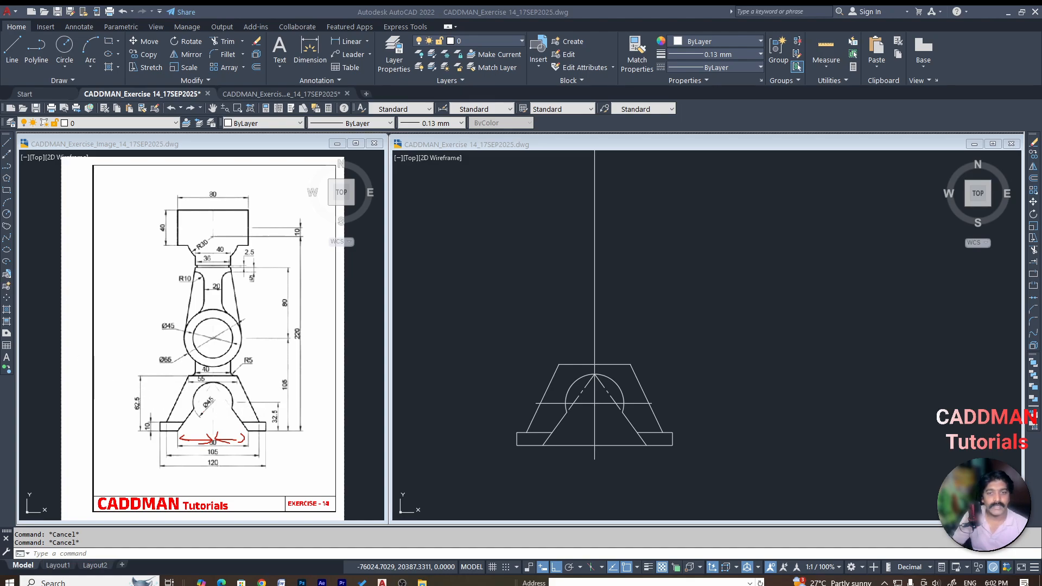
# Offset the vertical centre line by 20 to both sides
pyautogui.click(457, 223)
pyautogui.write('o')
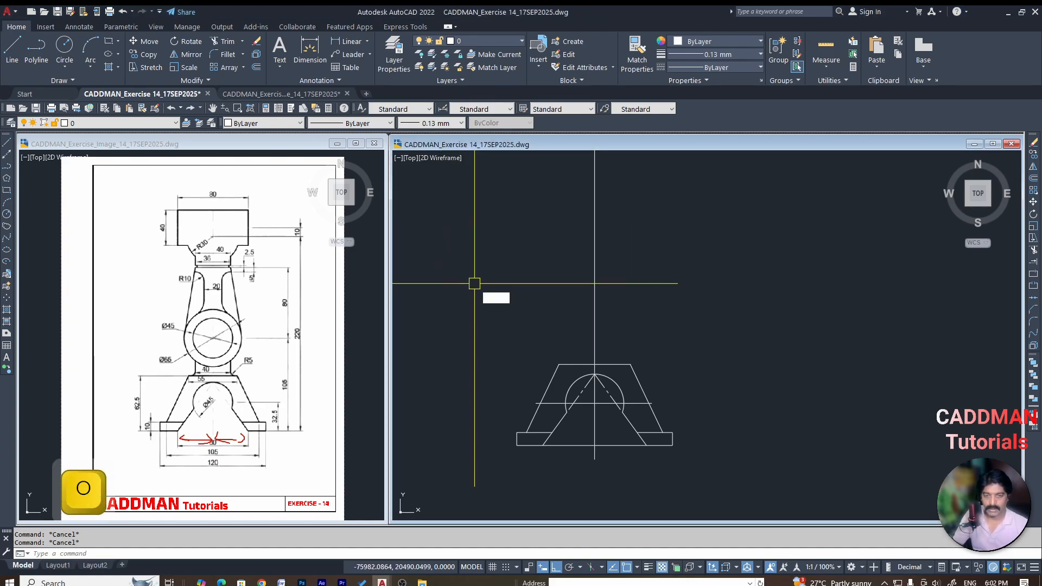
pyautogui.press('space')
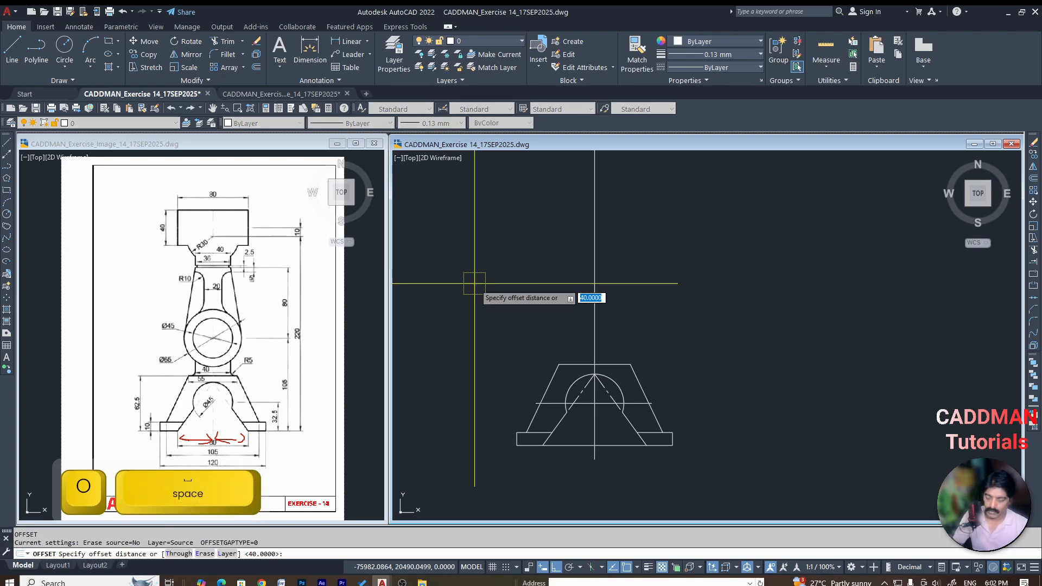
pyautogui.write('20')
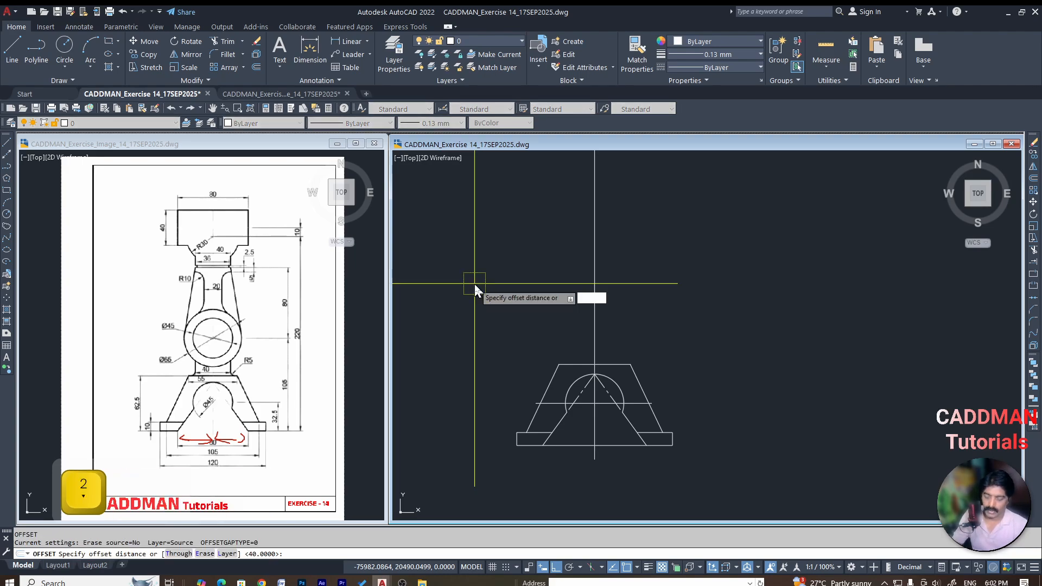
pyautogui.press('Return')
pyautogui.click(595, 320)
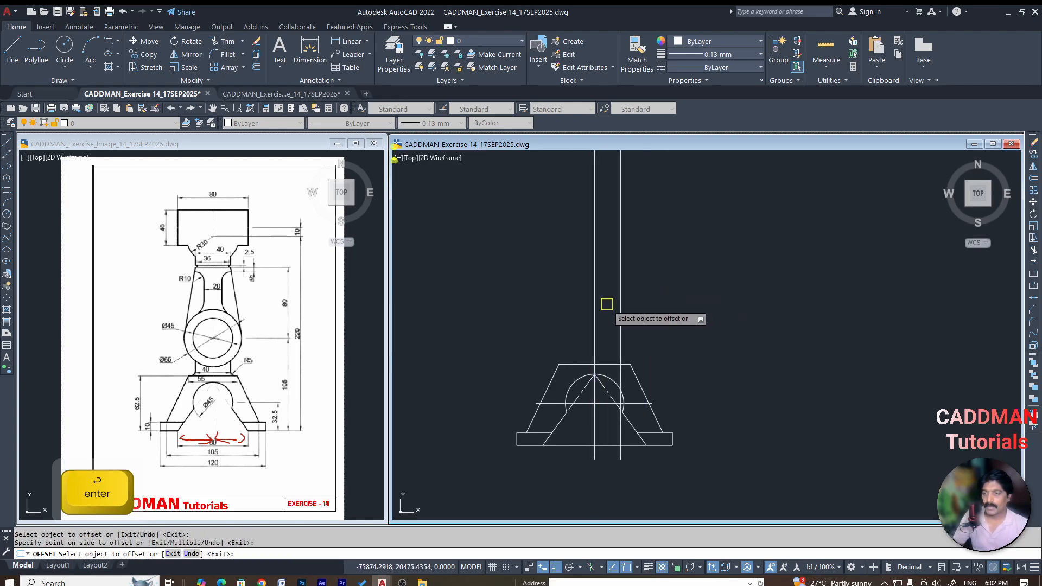
pyautogui.click(582, 296)
pyautogui.press('Escape')
# Trim the two offset vertical lines at the base's top edge and delete their leftover pieces below it
pyautogui.write('t')
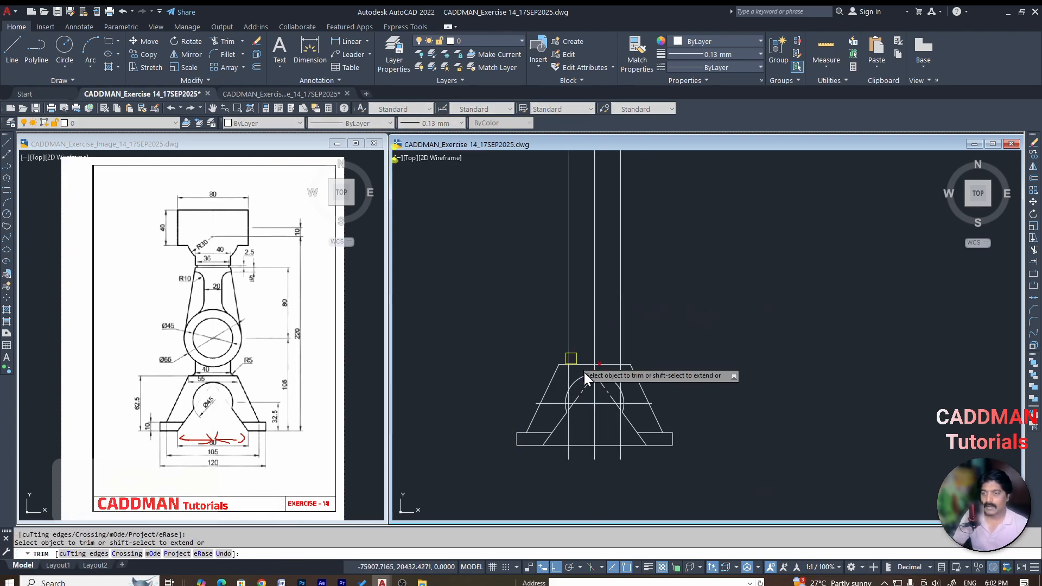
pyautogui.press('space')
pyautogui.press('Escape')
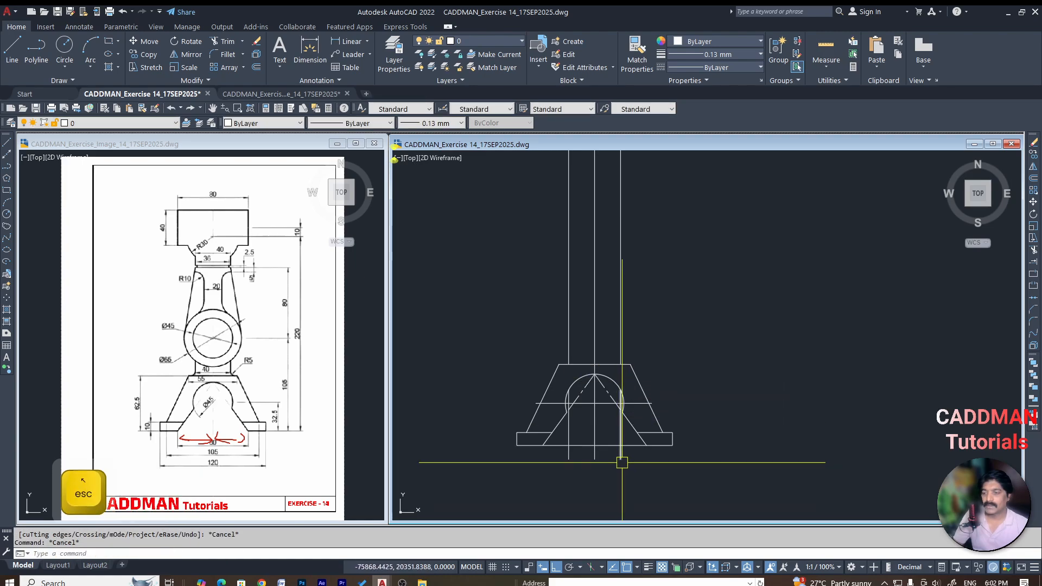
pyautogui.click(620, 453)
pyautogui.click(569, 453)
pyautogui.press('Delete')
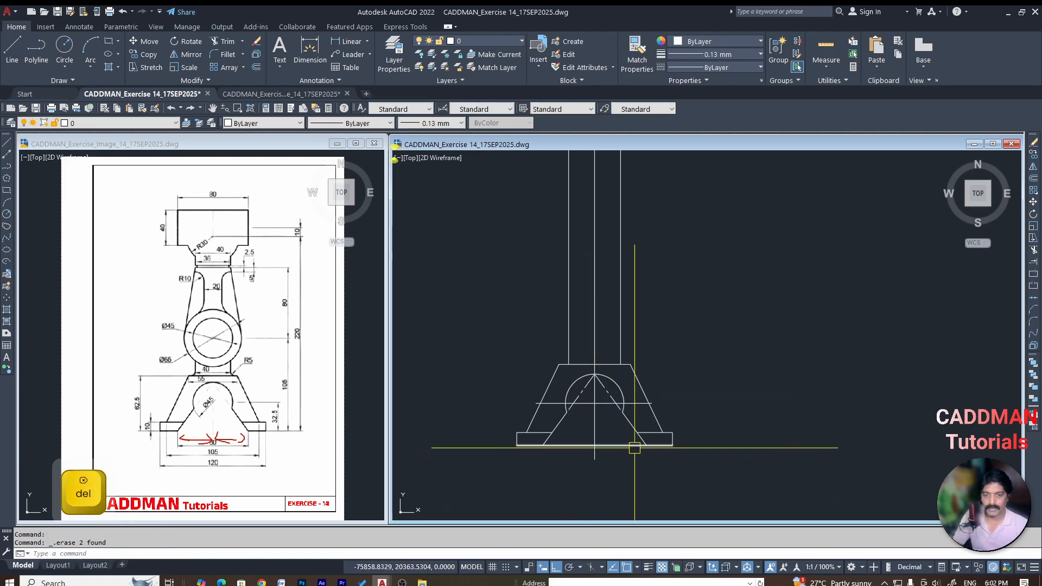
# Trim the base's bottom line between the two inner slanted lines
pyautogui.write('tr')
pyautogui.press('space')
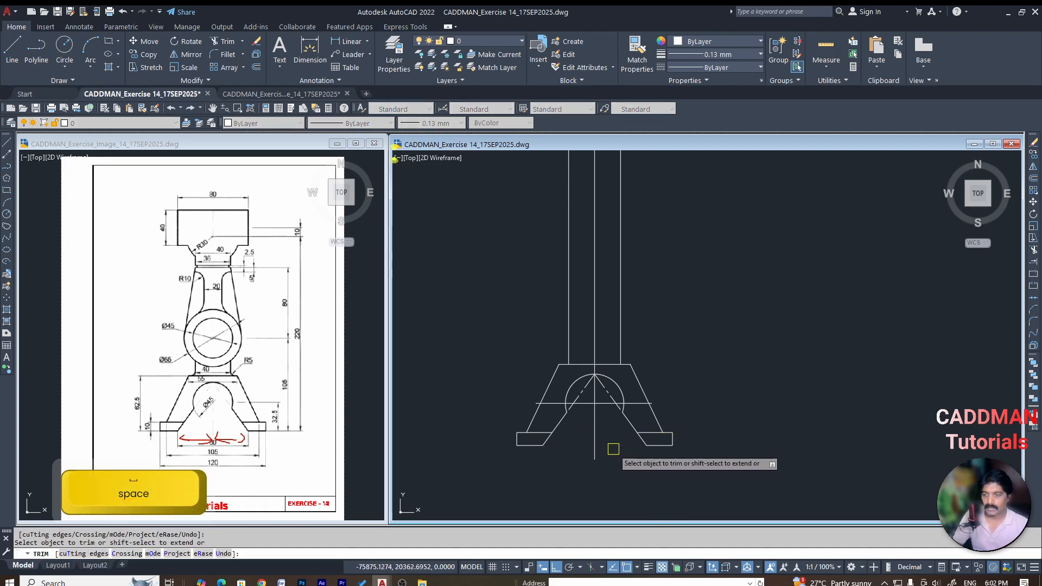
pyautogui.press('Escape')
pyautogui.scroll(4, 627, 414)
pyautogui.scroll(-4, 610, 309)
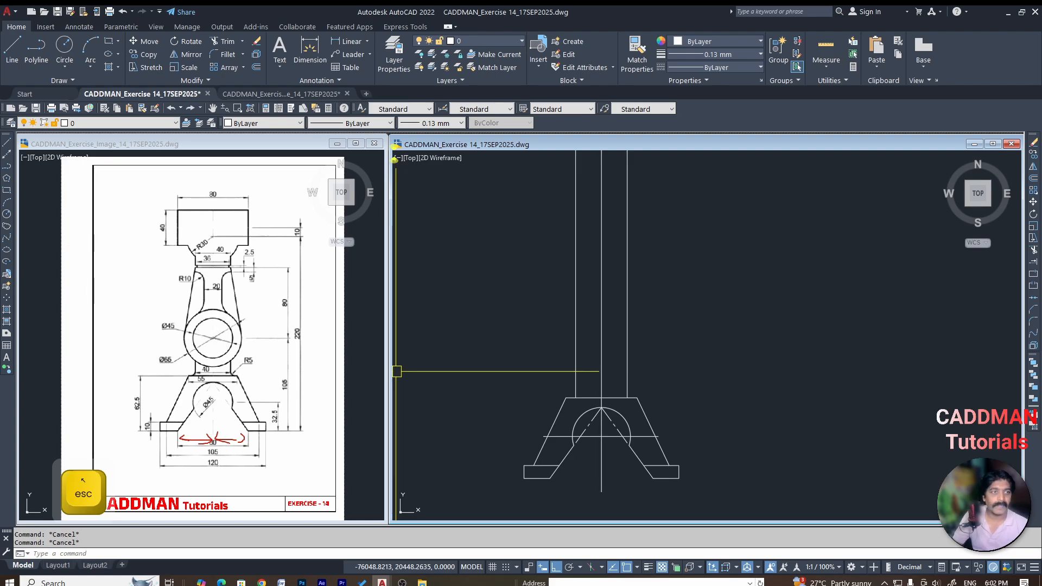
# Offset the bottom line of the right foot upward by 105
pyautogui.click(21, 130)
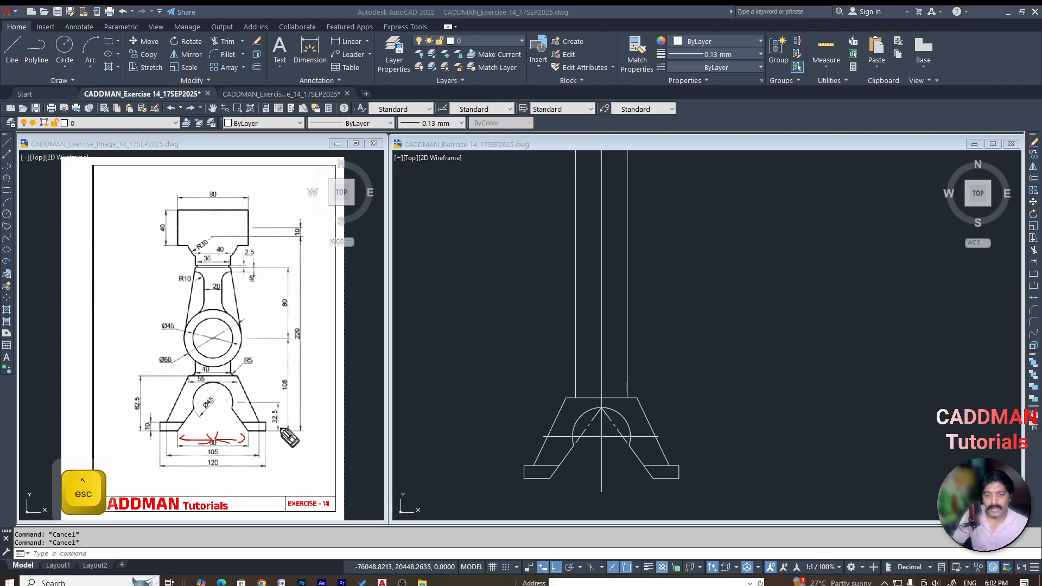
pyautogui.moveTo(267, 431); pyautogui.dragTo(289, 431)
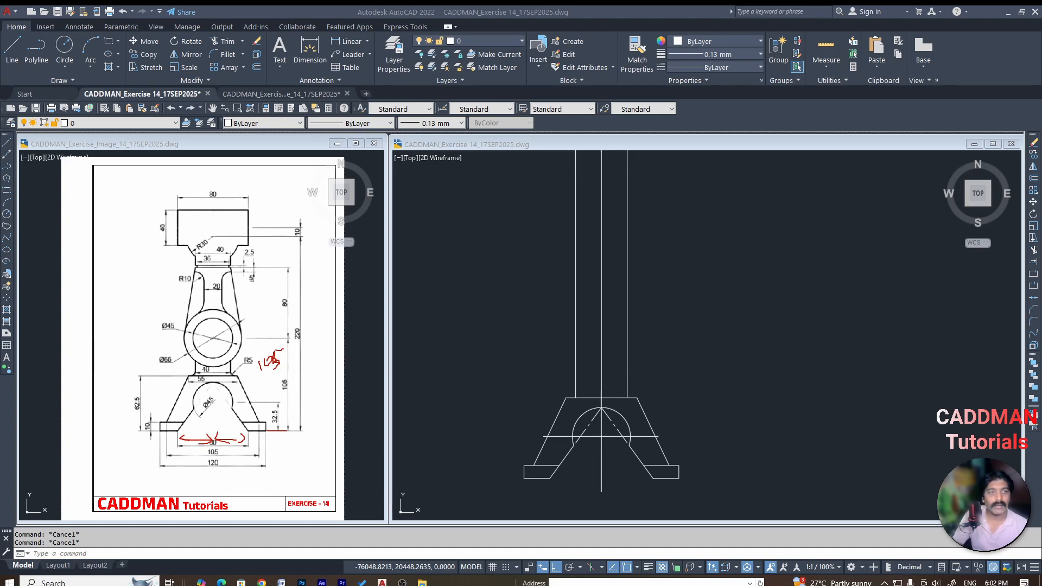
pyautogui.click(697, 285)
pyautogui.write('o')
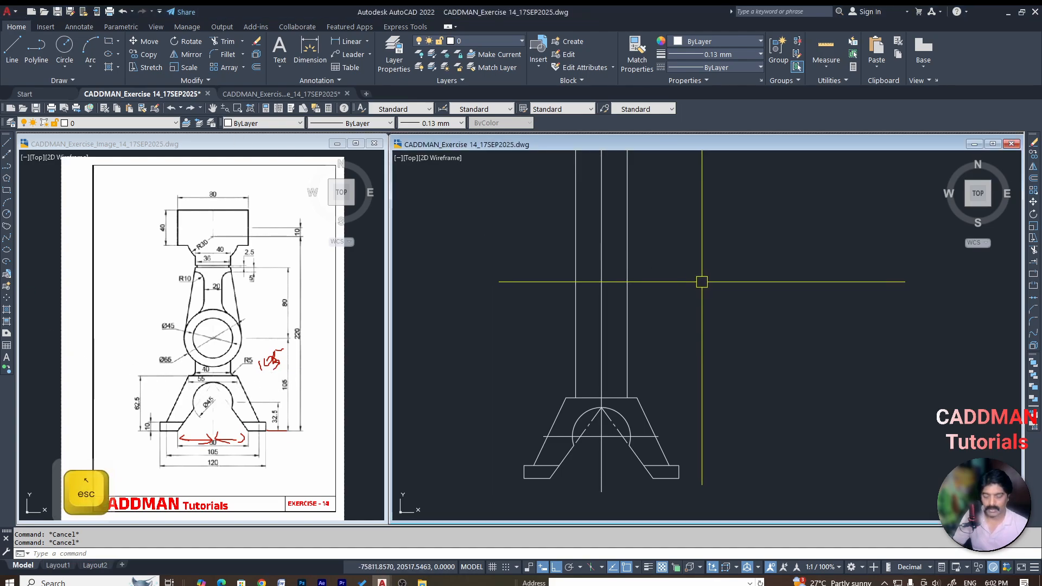
pyautogui.press('Return')
pyautogui.write('105')
pyautogui.press('Return')
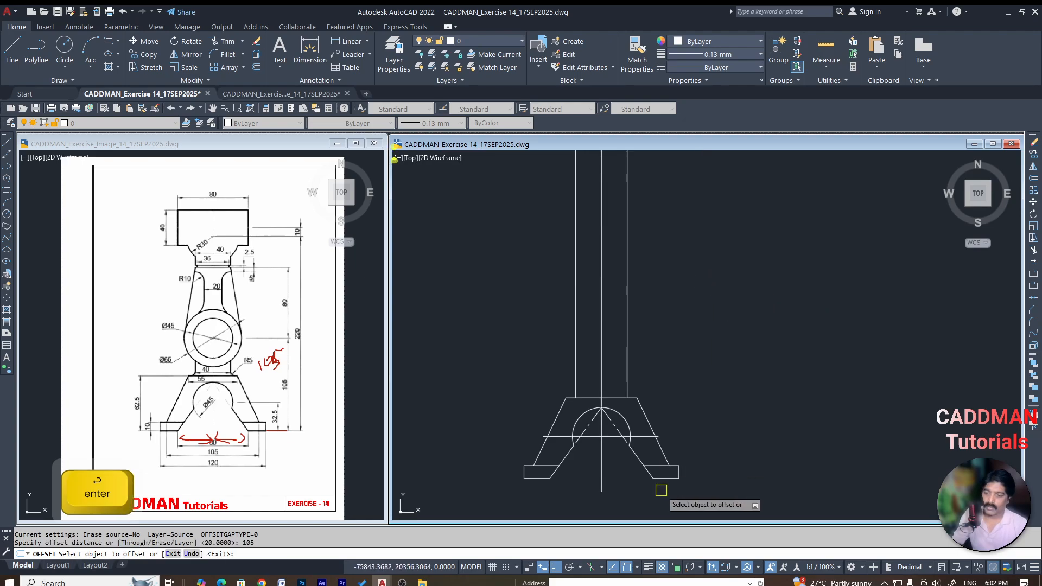
pyautogui.click(665, 478)
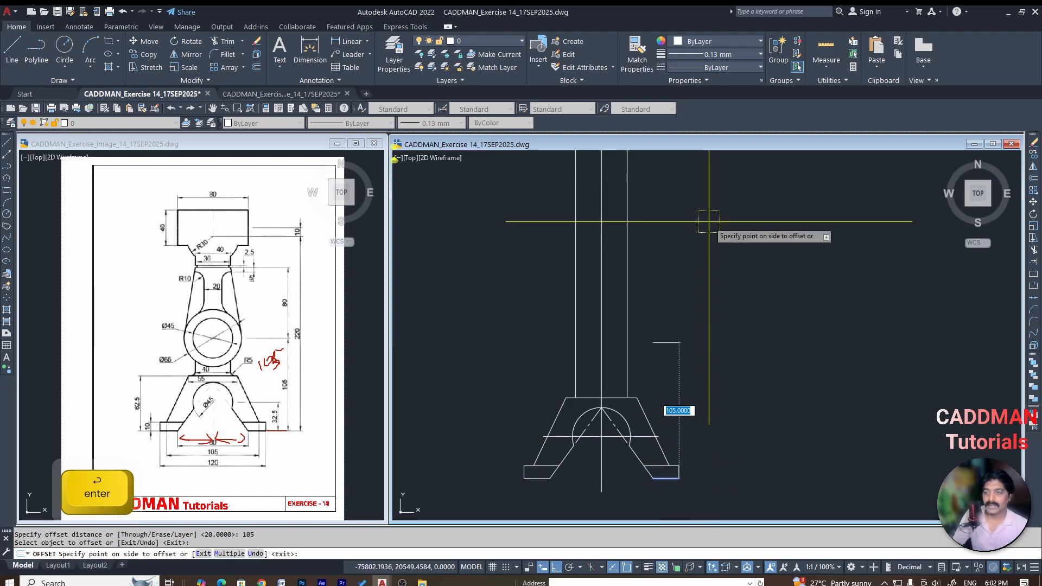
pyautogui.click(687, 236)
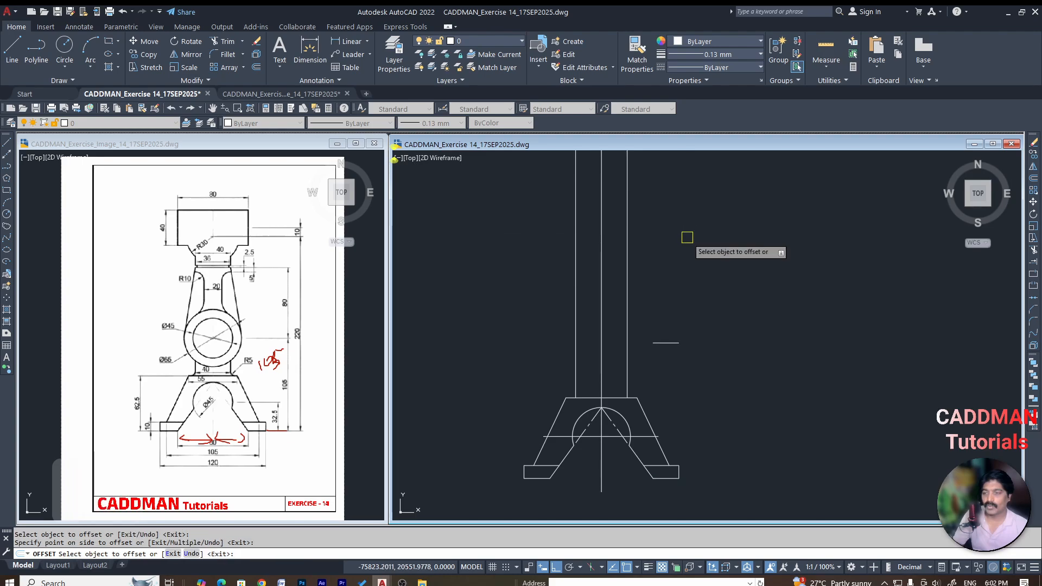
pyautogui.press('Return')
# Stretch the left end of the short offset line leftward by about 88 so it crosses the vertical lines
pyautogui.write('s')
pyautogui.press('space')
pyautogui.click(658, 364)
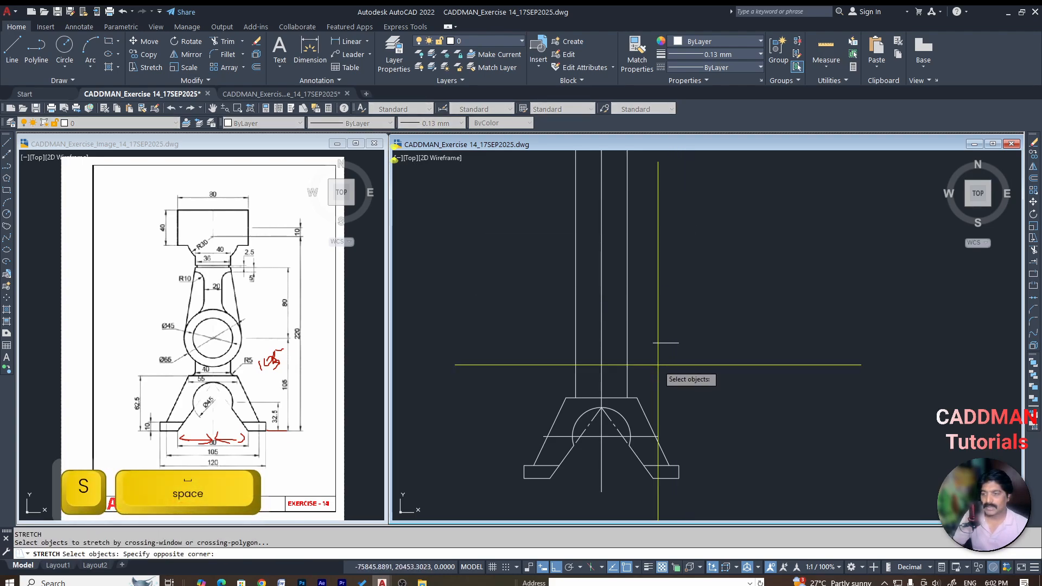
pyautogui.click(646, 324)
pyautogui.press('space')
pyautogui.click(526, 269)
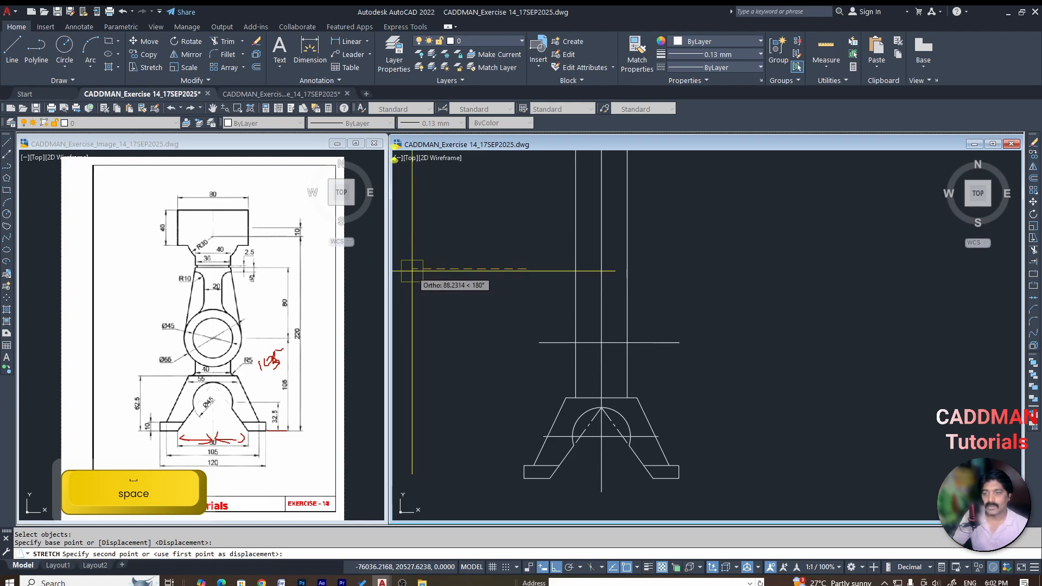
pyautogui.press('Escape')
pyautogui.press('Escape')
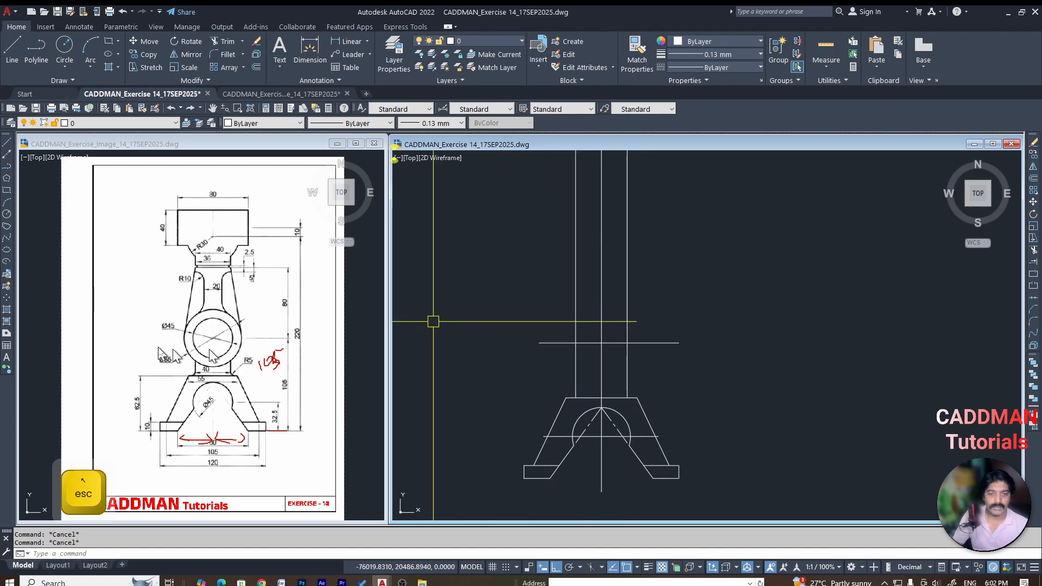
# Draw a 65 diameter circle centred where the vertical centre line crosses the horizontal line 105 above the base
pyautogui.hotkey('ctrl', 'shift', '3')
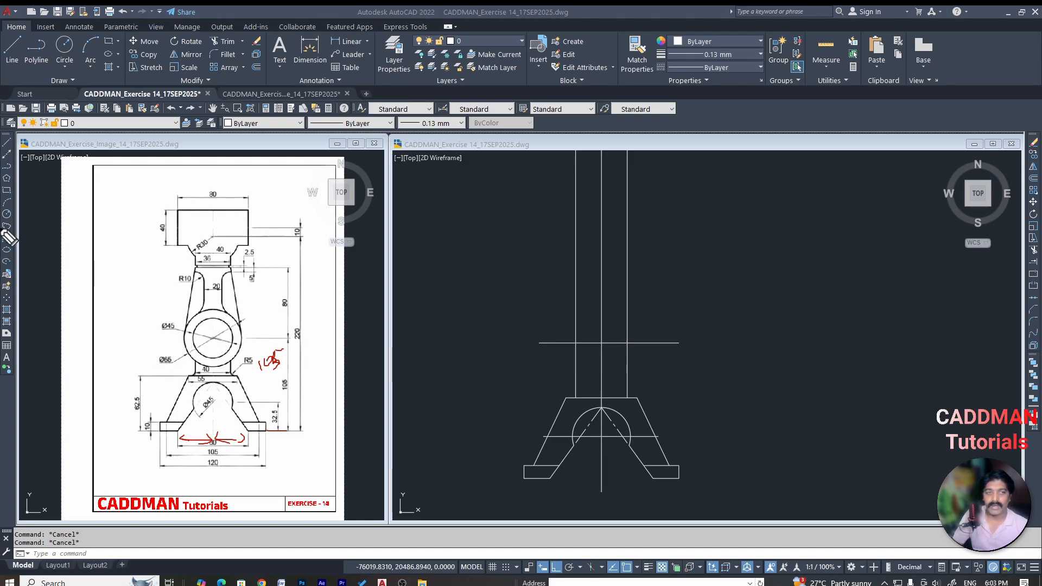
pyautogui.hotkey('ctrl', 'shift', '3')
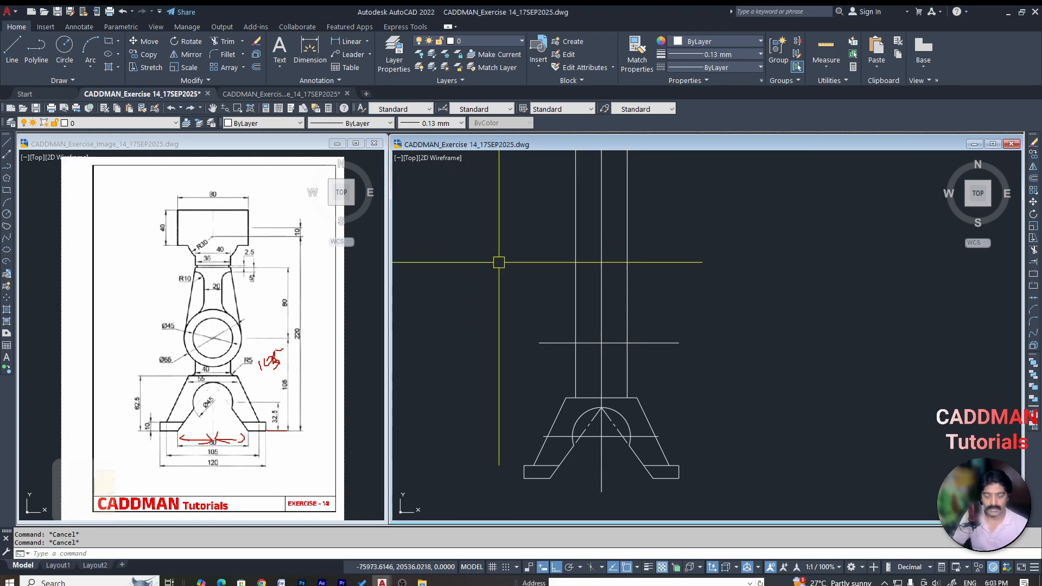
pyautogui.write('C')
pyautogui.press('Return')
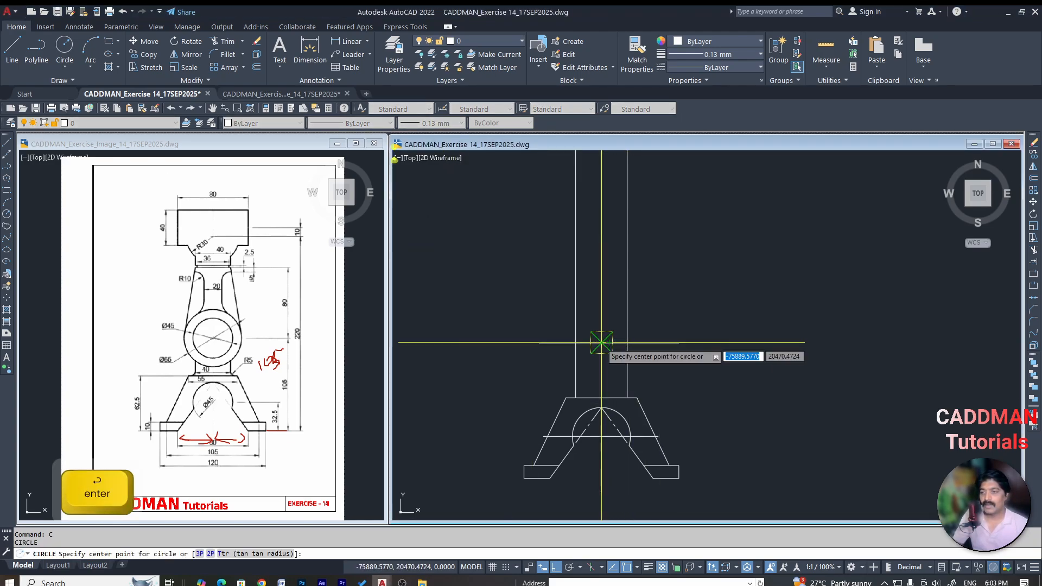
pyautogui.click(601, 343)
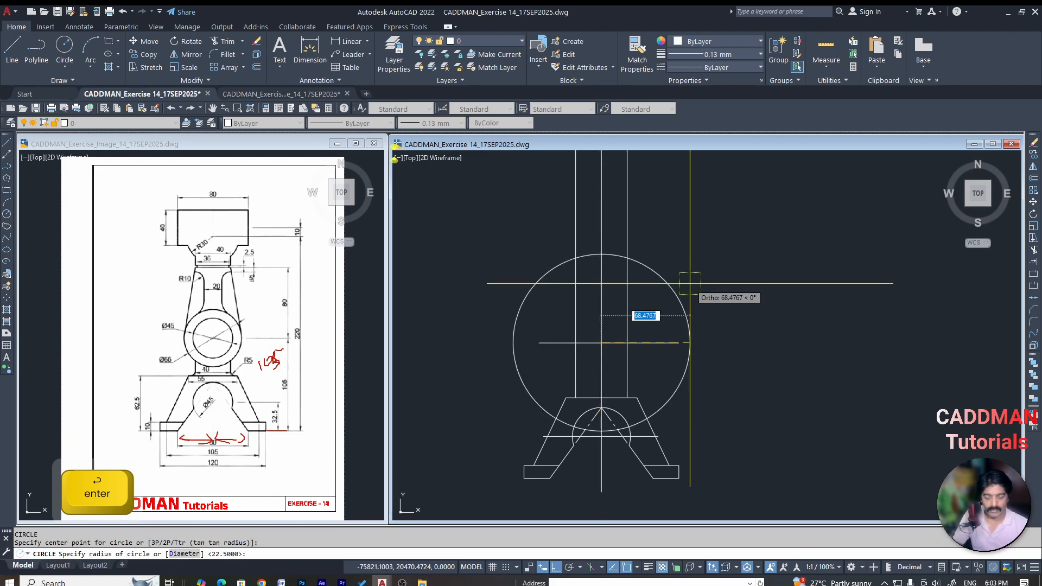
pyautogui.write('d')
pyautogui.press('space')
pyautogui.write('65')
pyautogui.press('Return')
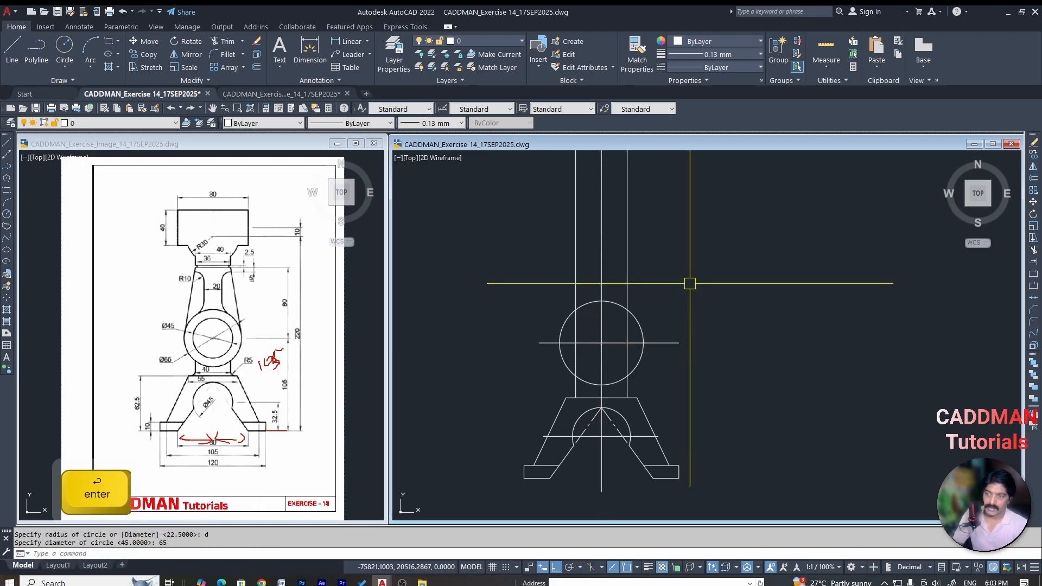
# Draw a concentric 45 diameter circle inside the hub's outer circle
pyautogui.write('C')
pyautogui.press('space')
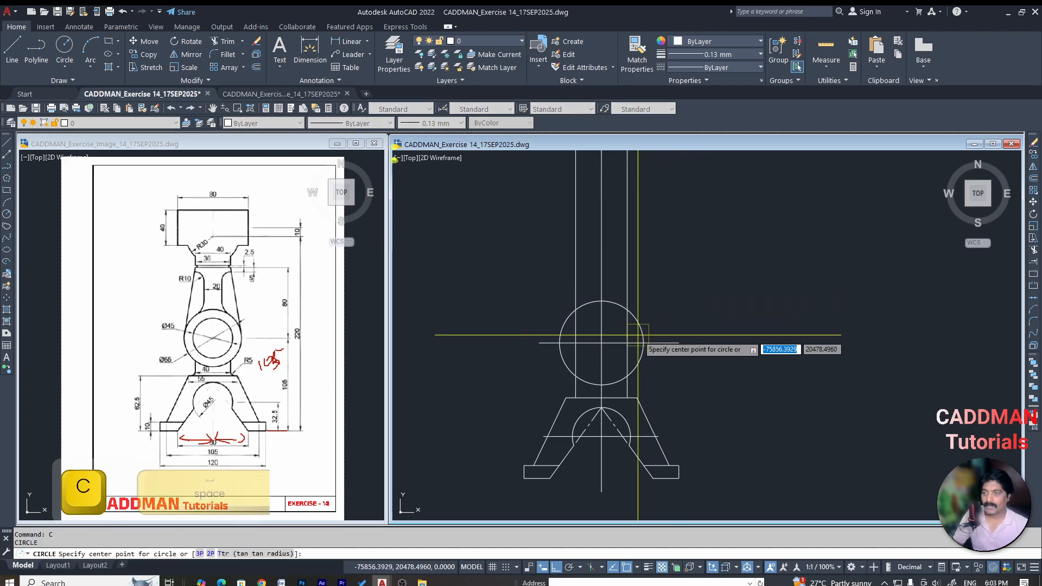
pyautogui.click(597, 347)
pyautogui.write('d')
pyautogui.press('space')
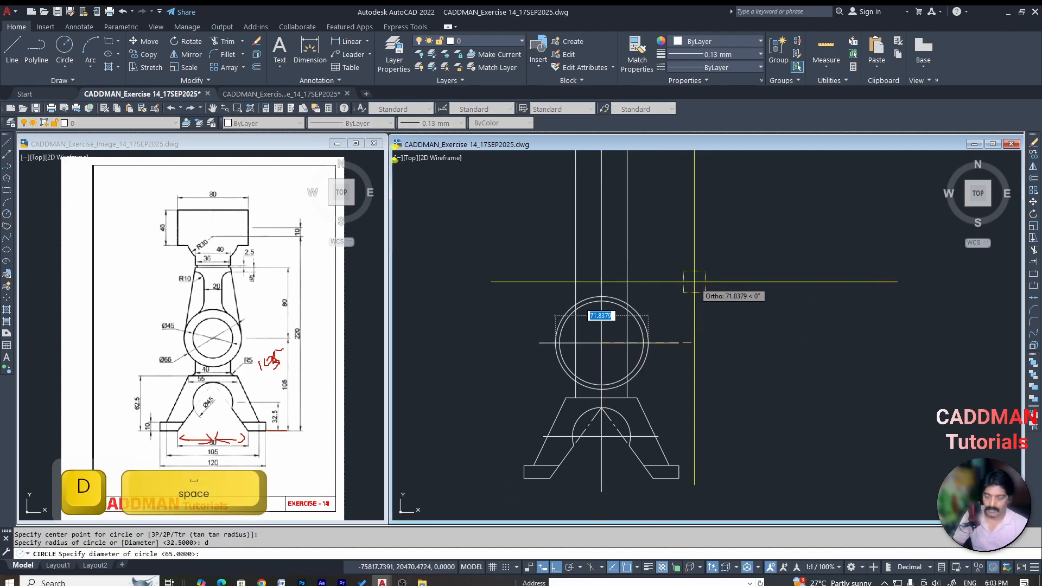
pyautogui.write('45')
pyautogui.press('Return')
pyautogui.press('Escape')
pyautogui.press('Escape')
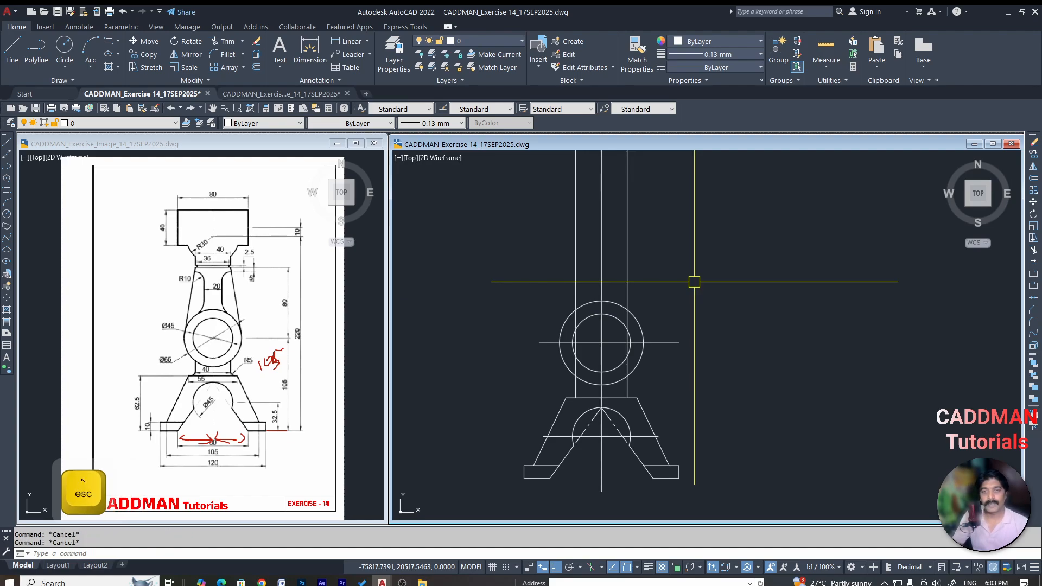
# Trim both neck lines between the hub's inner and outer circles so the neck ends at the outer circle
pyautogui.write('tr')
pyautogui.press('space')
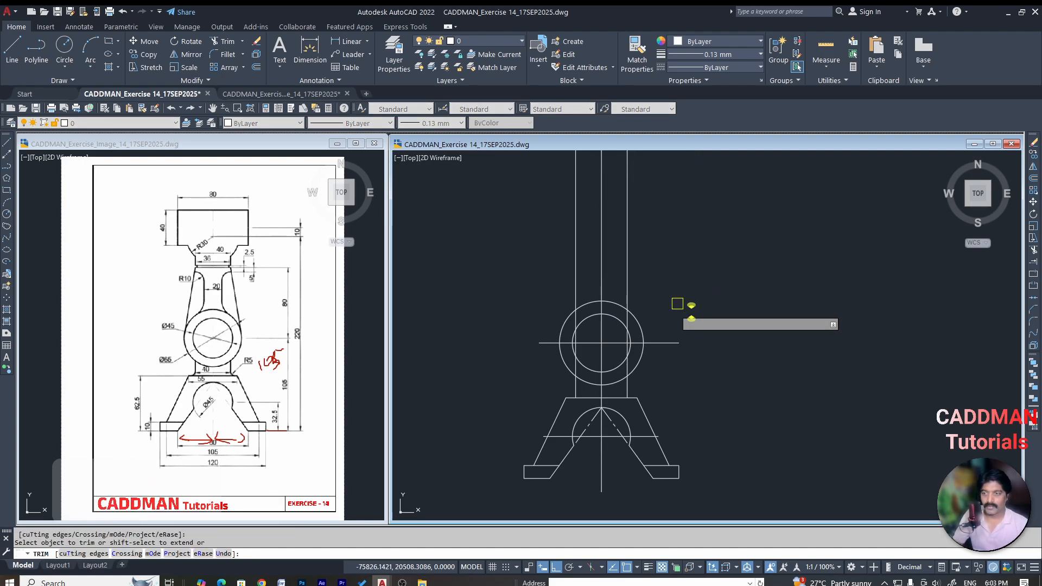
pyautogui.scroll(2, 630, 387)
pyautogui.click(626, 361)
pyautogui.click(624, 362)
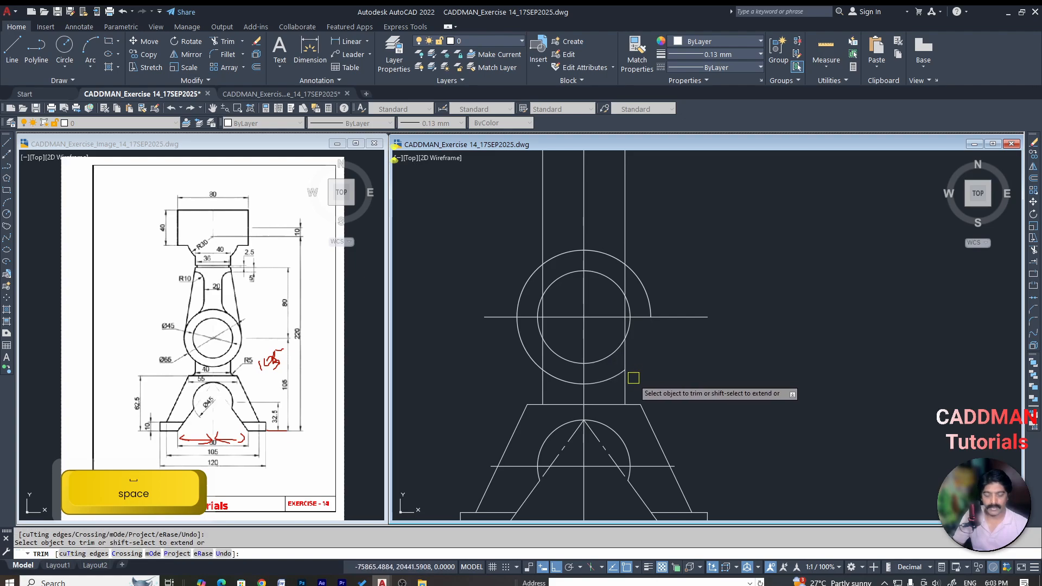
pyautogui.hotkey('ctrl', 'z')
pyautogui.scroll(2, 613, 372)
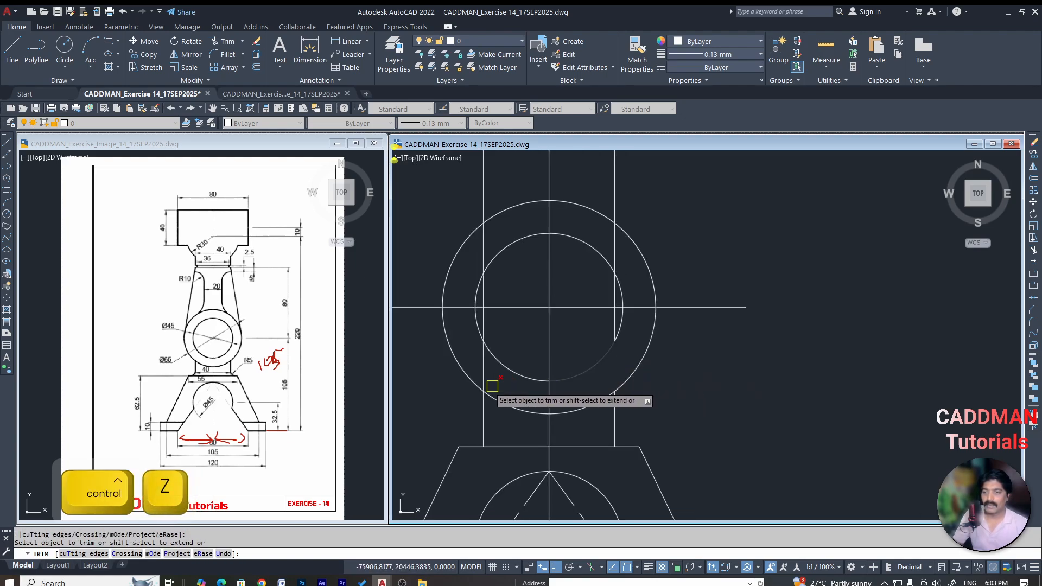
pyautogui.scroll(-4, 557, 376)
# Erase the two leftover vertical line pieces running from inside the hub upward
pyautogui.press('Escape')
pyautogui.click(580, 268)
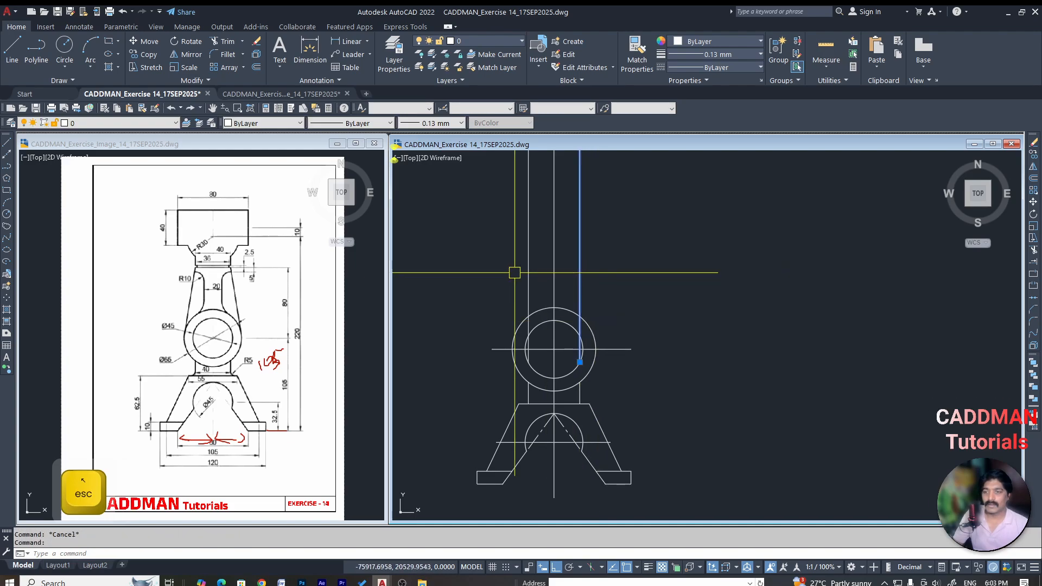
pyautogui.press('e')
pyautogui.press('Return')
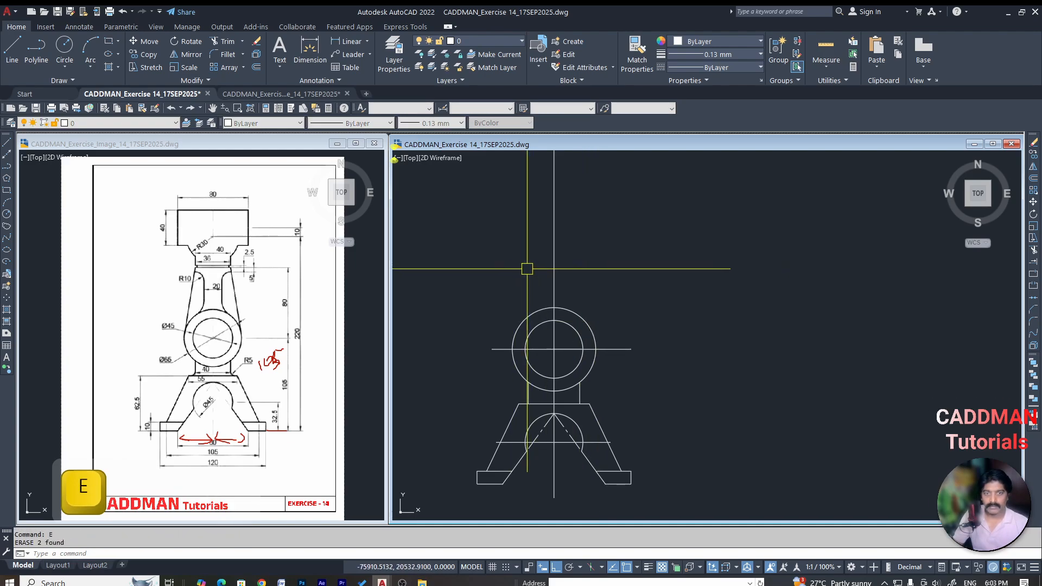
pyautogui.press('Escape')
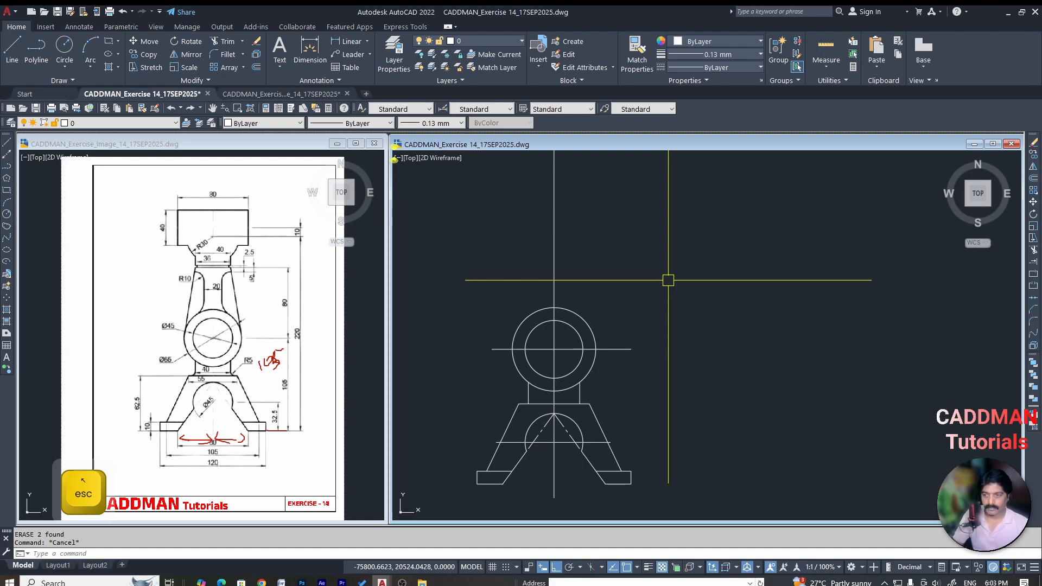
# Offset the hub's horizontal centre line upward by 80
pyautogui.scroll(2, 633, 391)
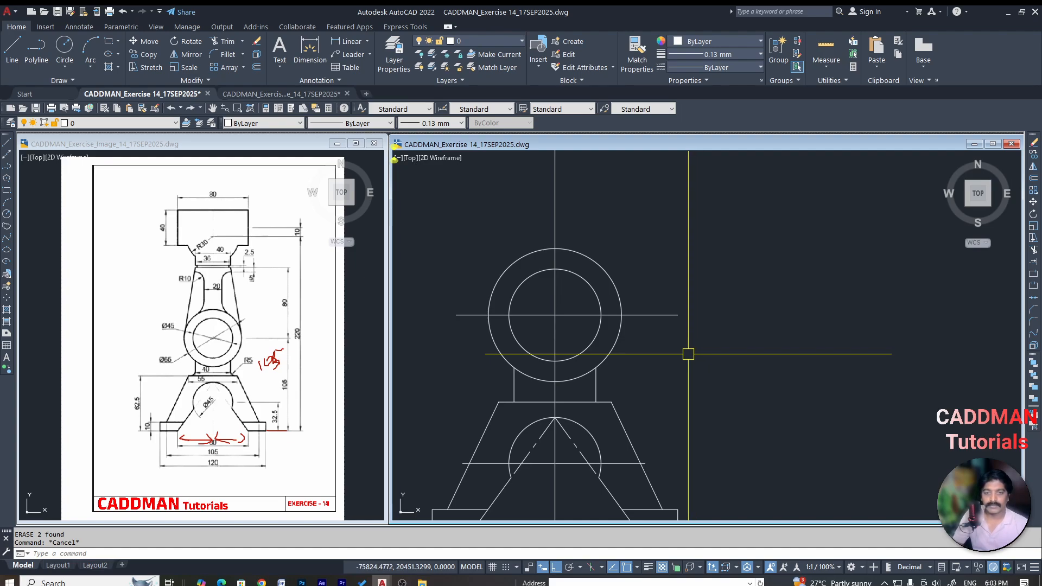
pyautogui.scroll(-2, 689, 354)
pyautogui.press('Escape')
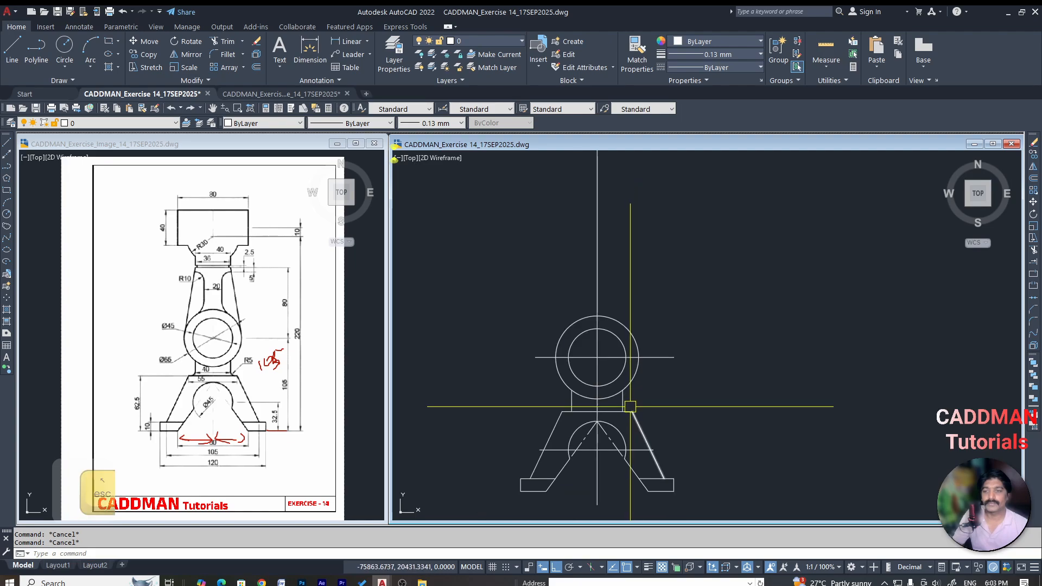
pyautogui.scroll(2, 630, 333)
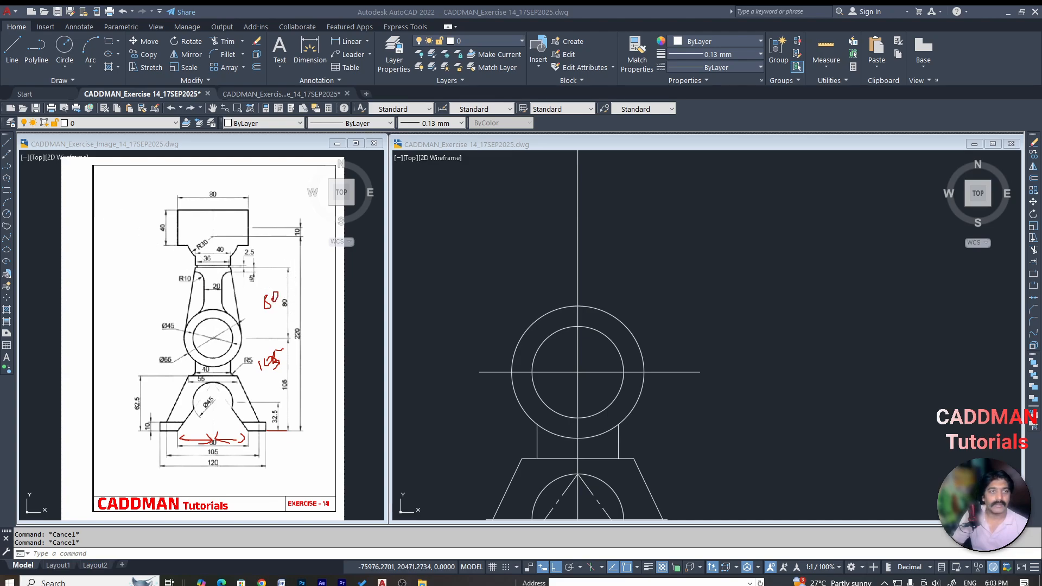
pyautogui.click(592, 206)
pyautogui.scroll(-4, 510, 291)
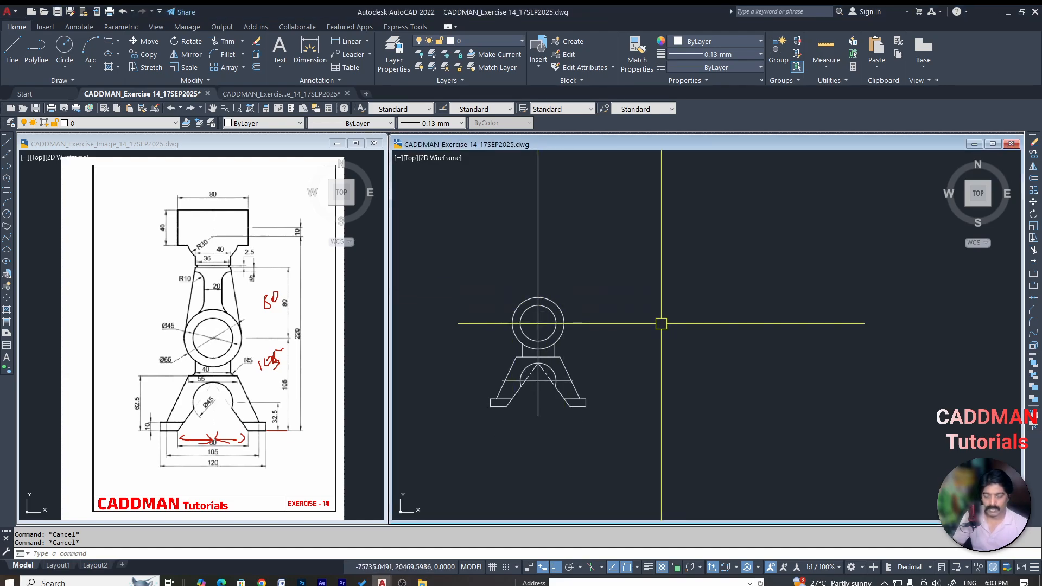
pyautogui.write('o')
pyautogui.press('Return')
pyautogui.write('80')
pyautogui.press('Return')
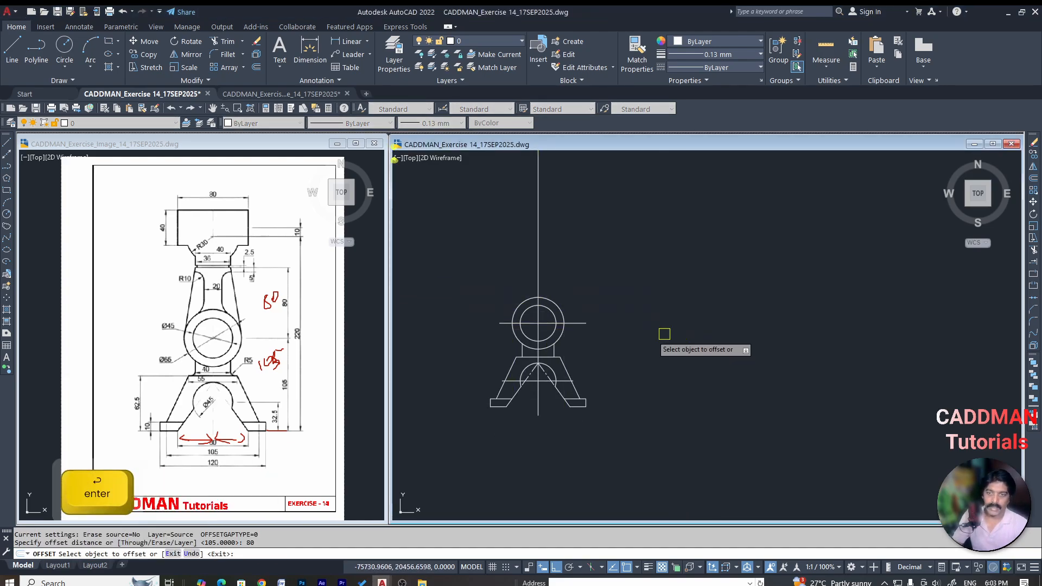
pyautogui.click(582, 324)
pyautogui.press('Escape')
pyautogui.press('Escape')
pyautogui.scroll(4, 510, 255)
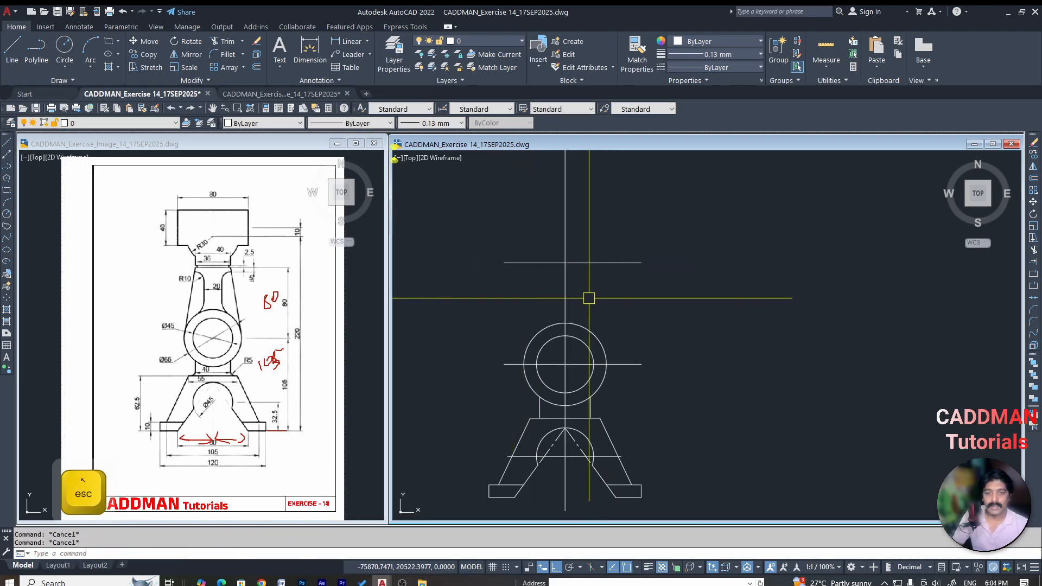
# Set the linetype of the hub's horizontal line to CENTERX2
pyautogui.click(689, 377)
pyautogui.click(656, 419)
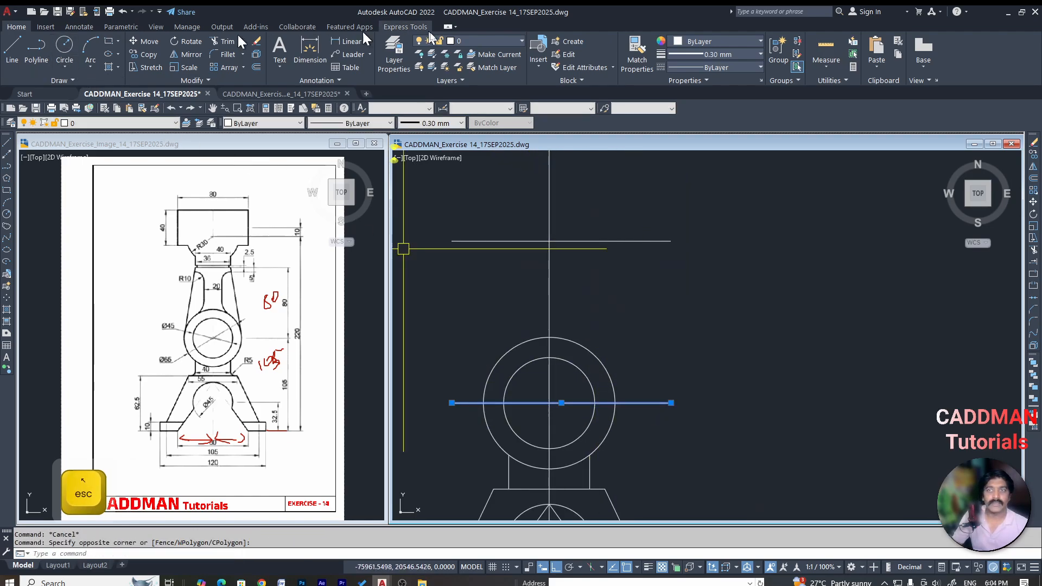
pyautogui.click(706, 68)
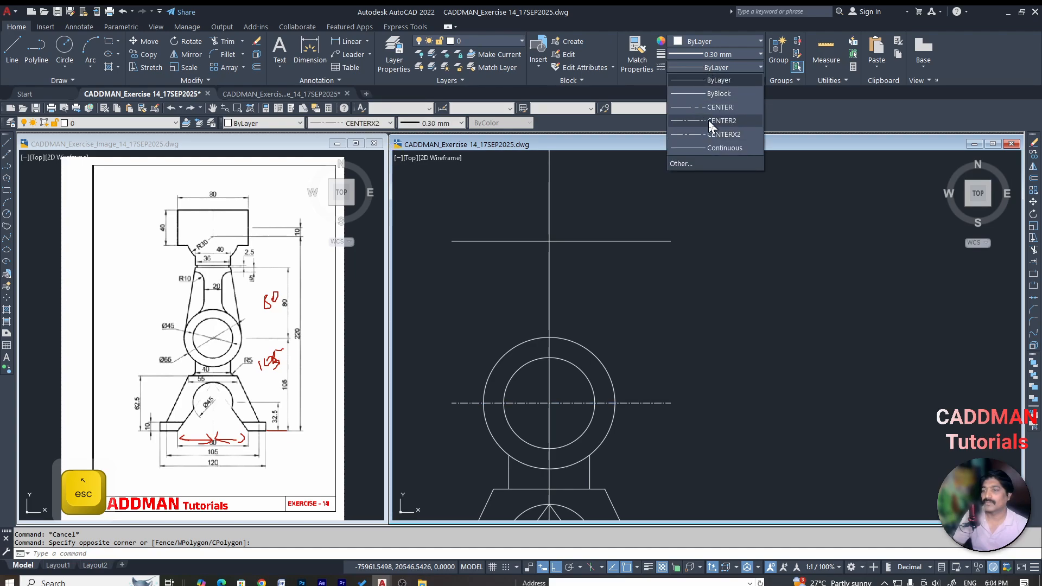
pyautogui.click(707, 134)
pyautogui.press('Escape')
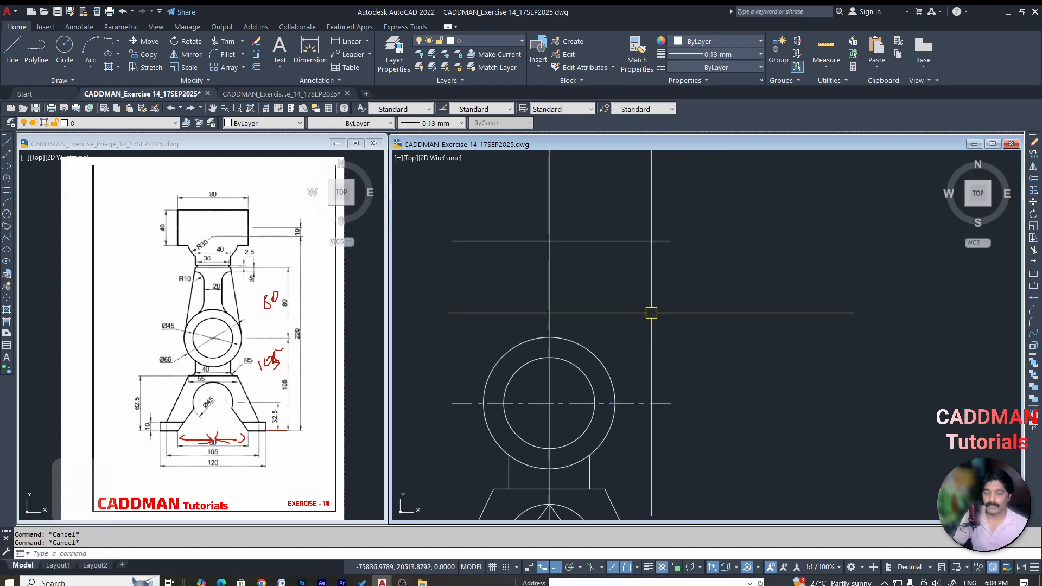
# Break off both outer ends of the hub's horizontal centre line so it extends only slightly beyond the outer circle
pyautogui.write('br')
pyautogui.press('Return')
pyautogui.click(635, 402)
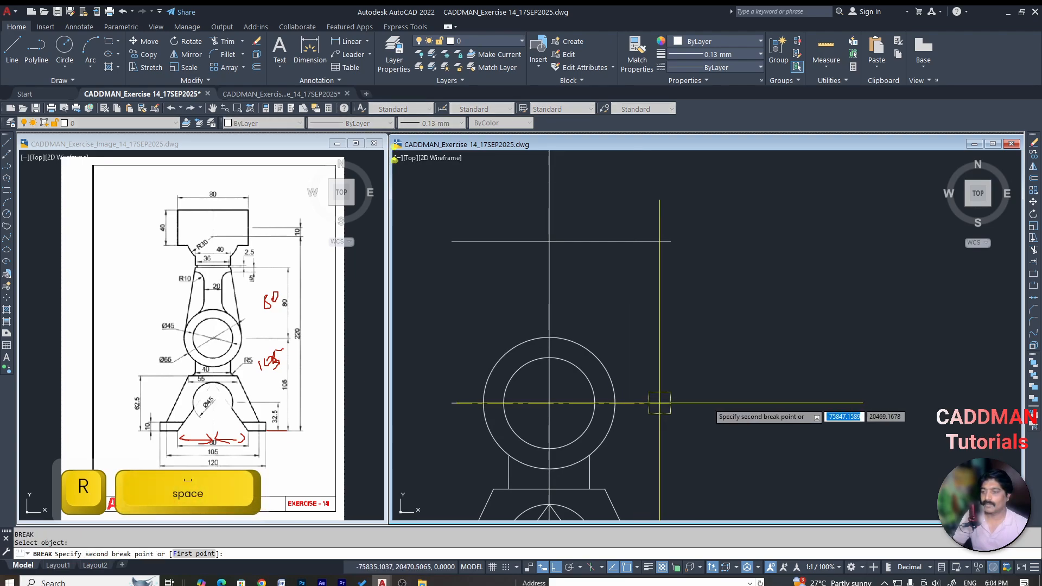
pyautogui.press('Escape')
pyautogui.press('space')
pyautogui.click(461, 403)
pyautogui.click(433, 404)
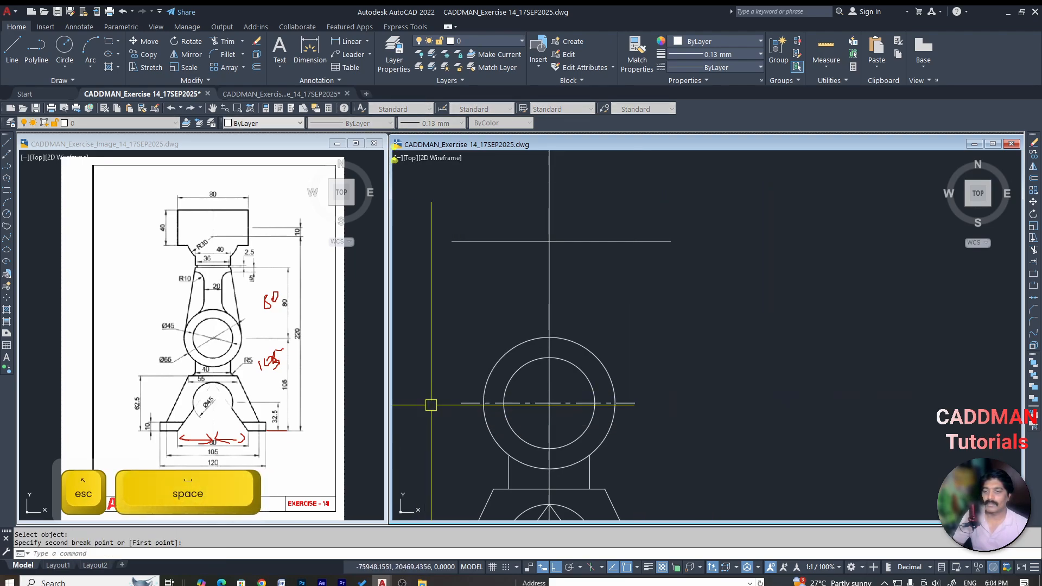
pyautogui.press('Escape')
pyautogui.press('Escape')
# Offset the vertical centre line by 20 to both sides
pyautogui.moveTo(592, 246); pyautogui.dragTo(599, 294, button='middle')
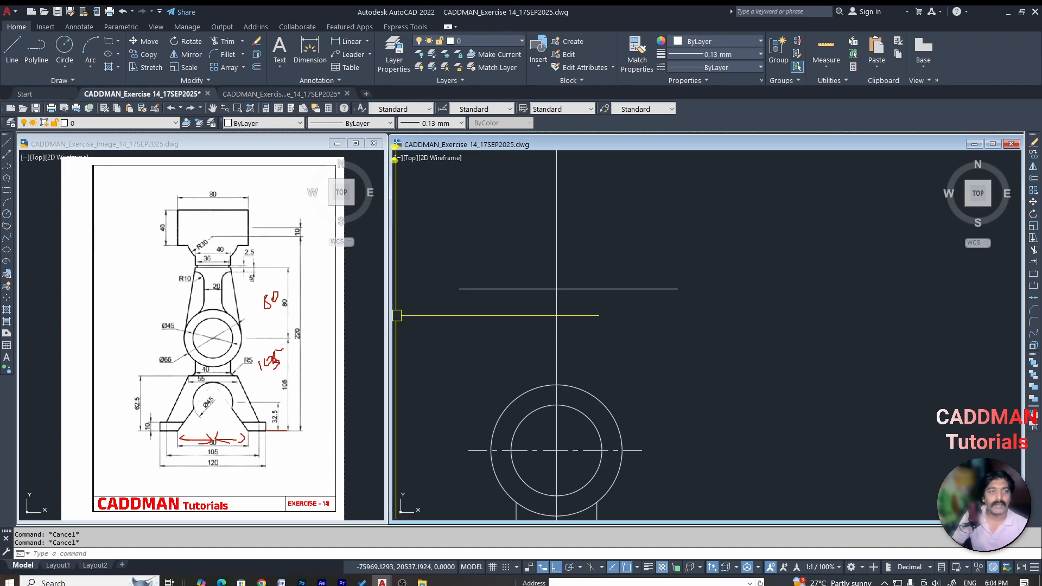
pyautogui.hotkey('ctrl', 'shift', '3')
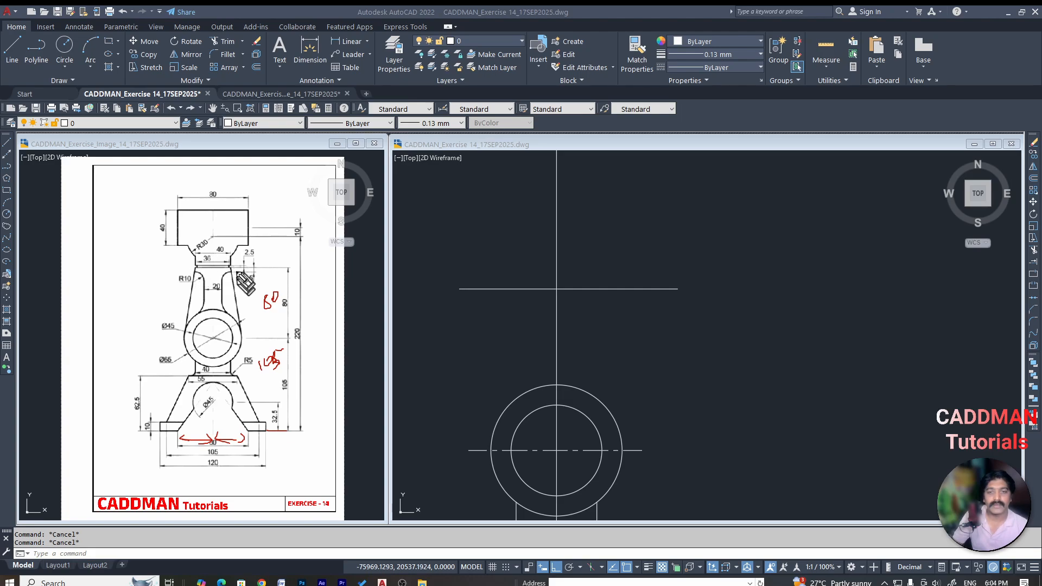
pyautogui.click(645, 166)
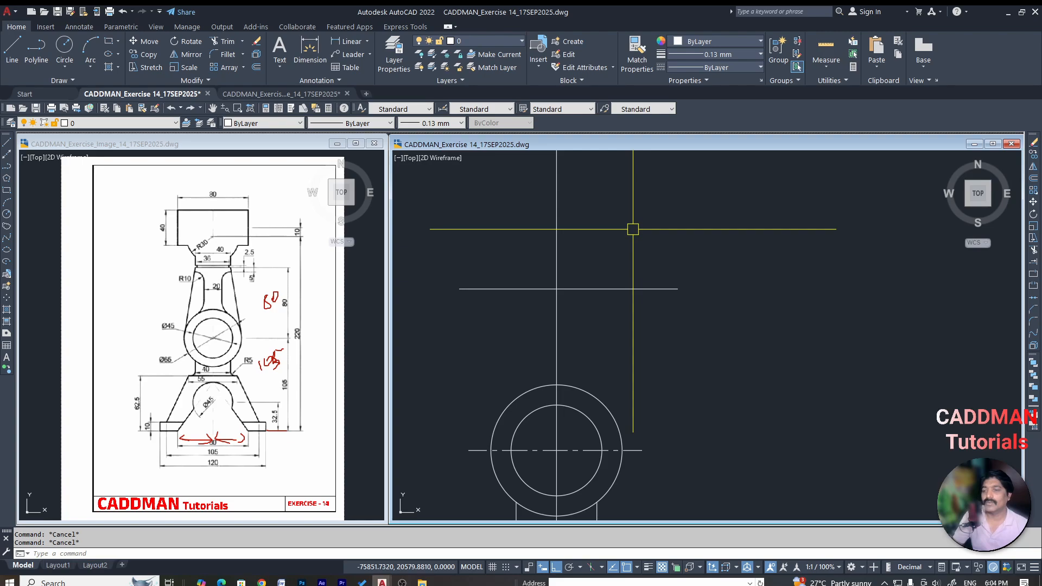
pyautogui.write('o')
pyautogui.press('Return')
pyautogui.write('20')
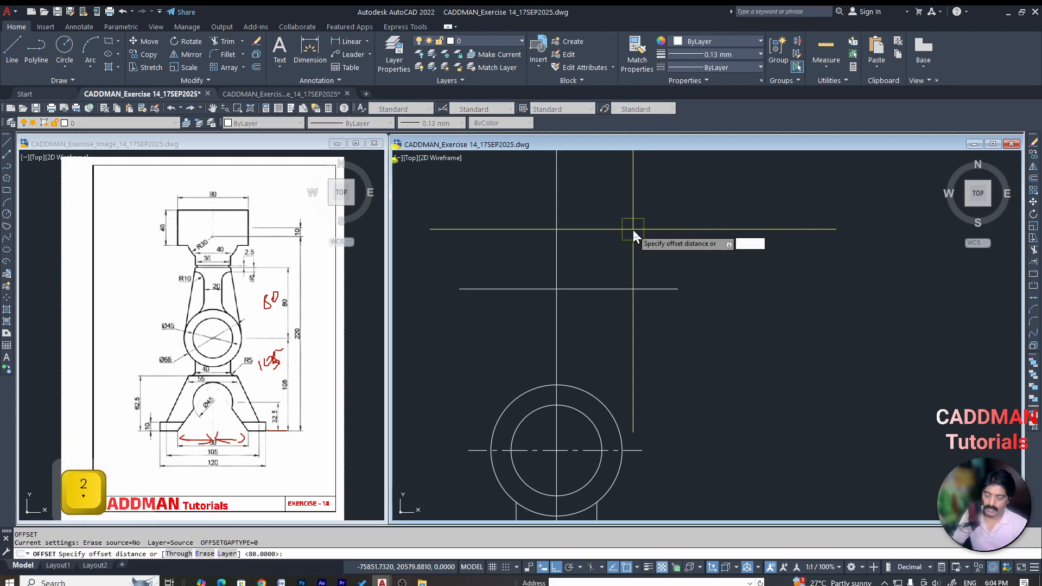
pyautogui.press('Return')
pyautogui.click(556, 249)
pyautogui.click(682, 232)
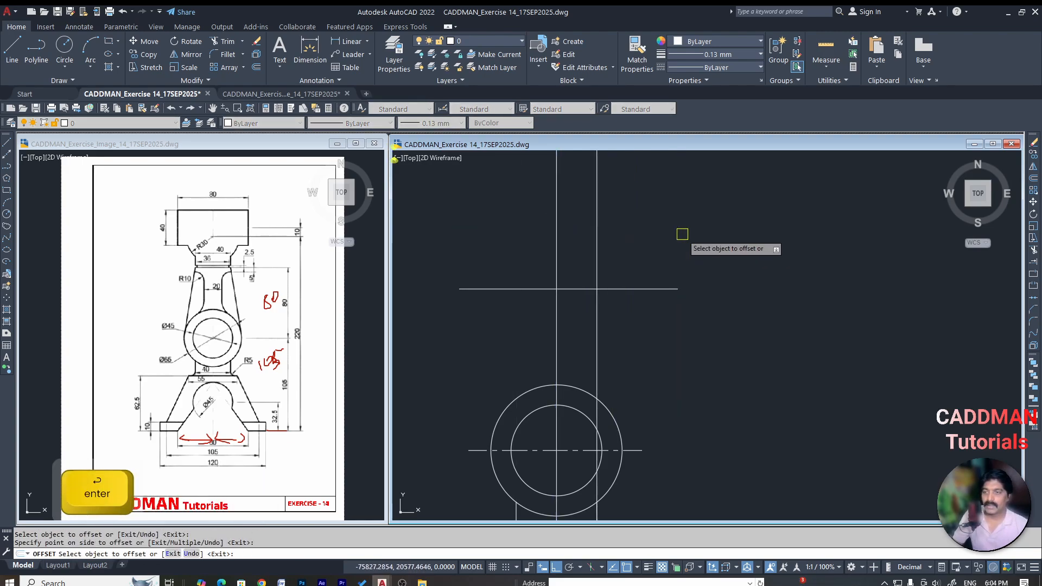
pyautogui.click(556, 252)
pyautogui.click(483, 259)
pyautogui.press('Escape')
# Trim the two offset vertical lines between the upper horizontal line and the hub's outer circle
pyautogui.write('tr')
pyautogui.press('space')
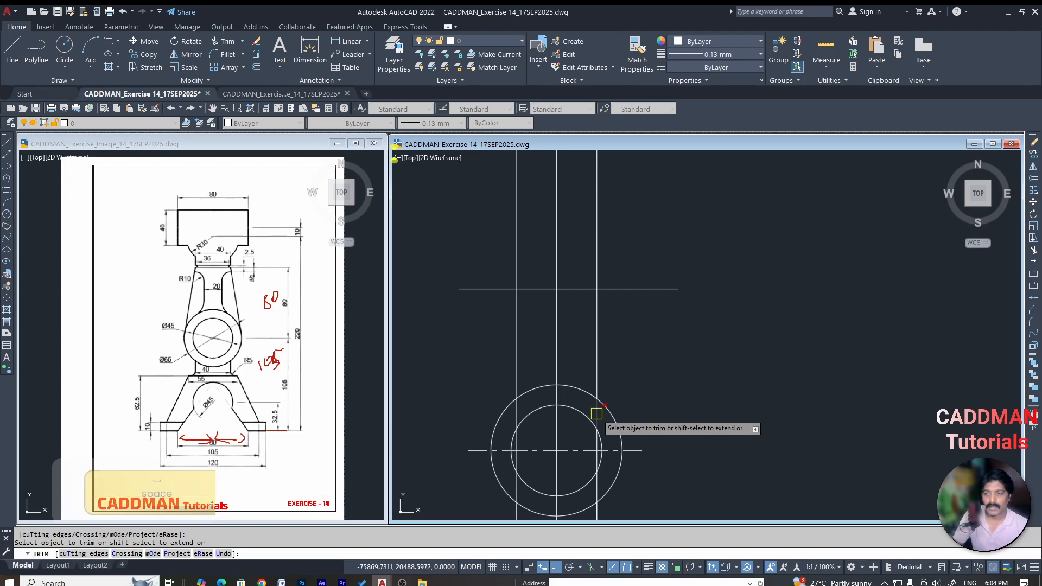
pyautogui.click(596, 380)
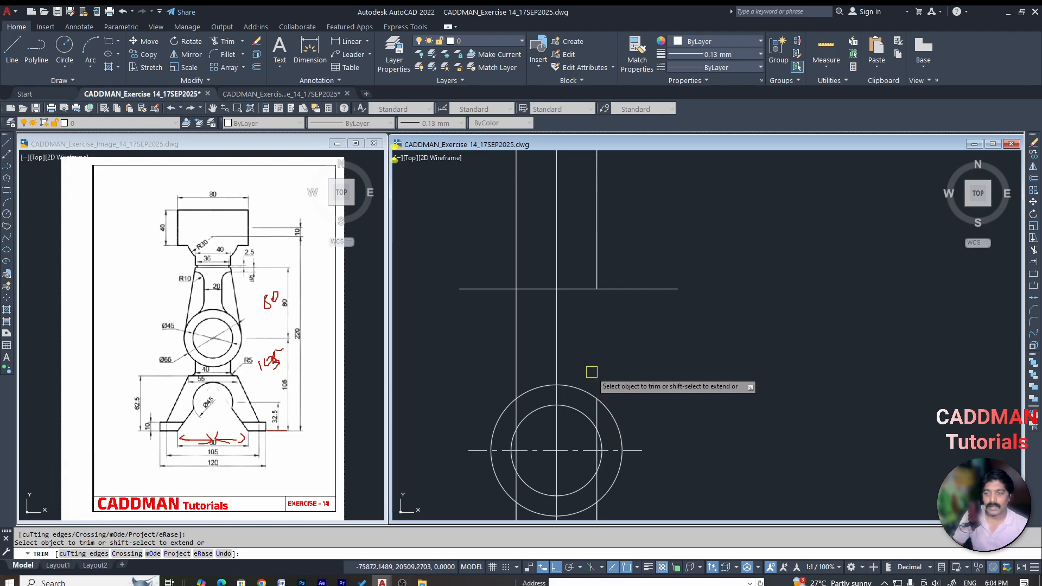
pyautogui.click(516, 339)
pyautogui.press('Escape')
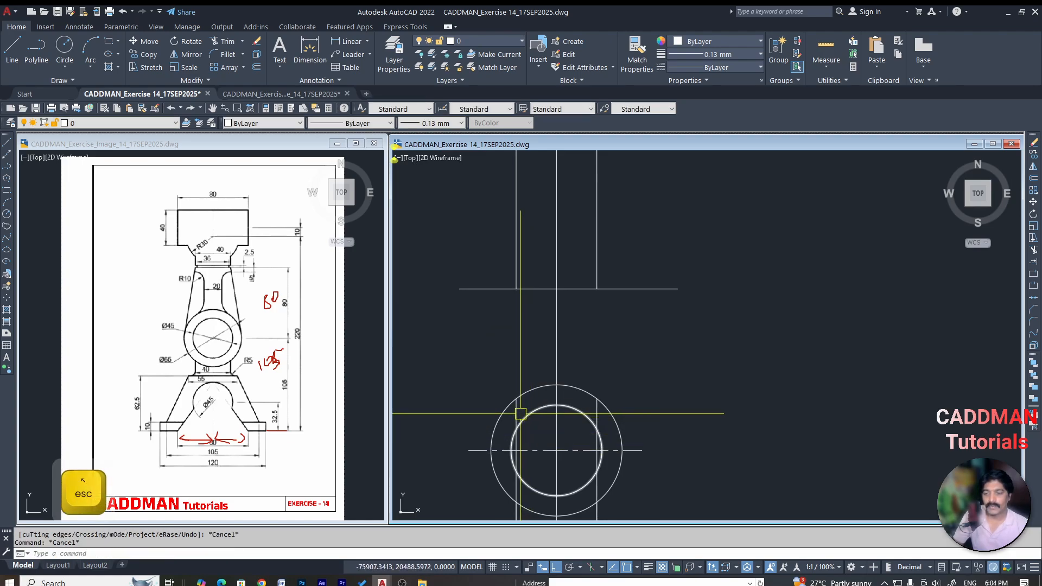
# Erase the leftover pieces of the two offset vertical lines running down through the hub
pyautogui.click(517, 424)
pyautogui.press('e')
pyautogui.press('space')
pyautogui.press('space')
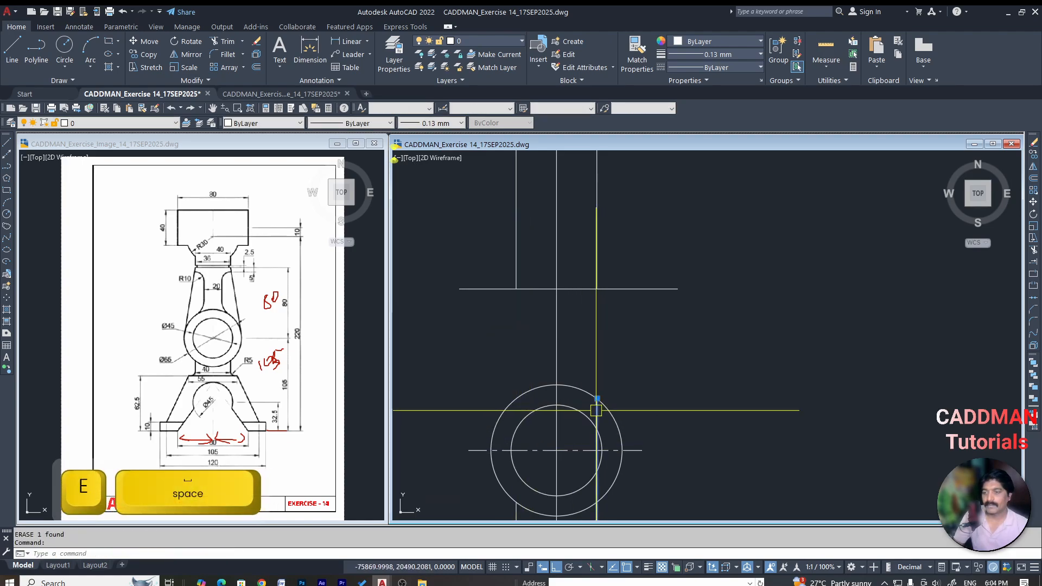
pyautogui.press('Escape')
pyautogui.press('Escape')
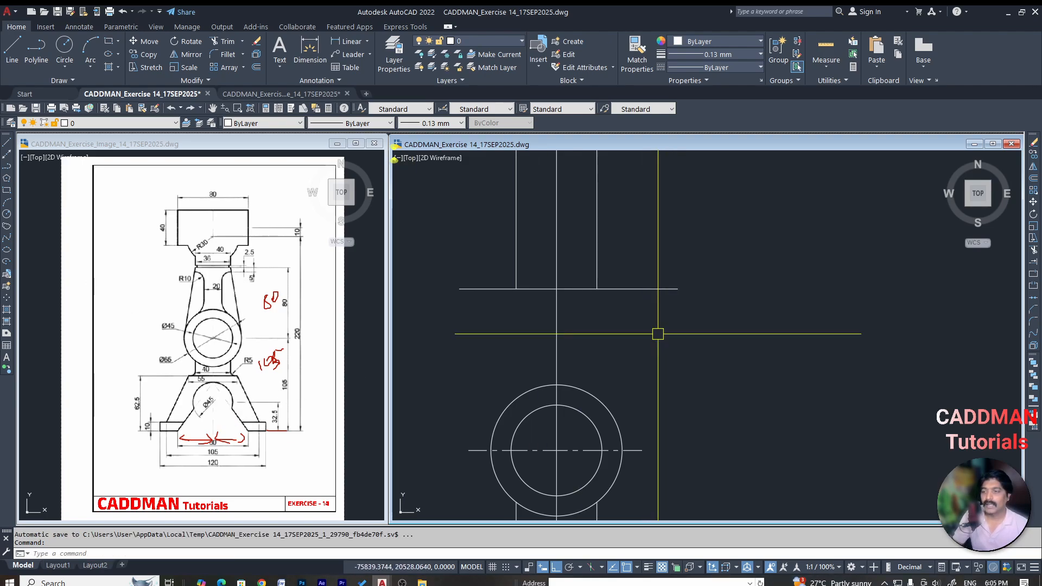
# Draw a line from the left end of the arm's top edge, tangent to the left side of the hub's outer circle
pyautogui.write('L')
pyautogui.press('Return')
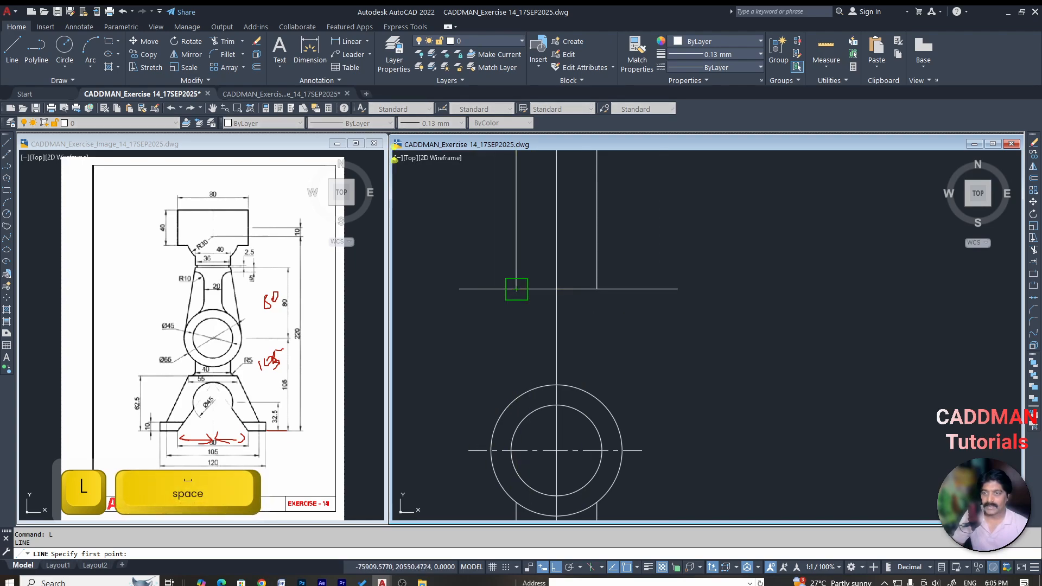
pyautogui.click(516, 289)
pyautogui.write('tan')
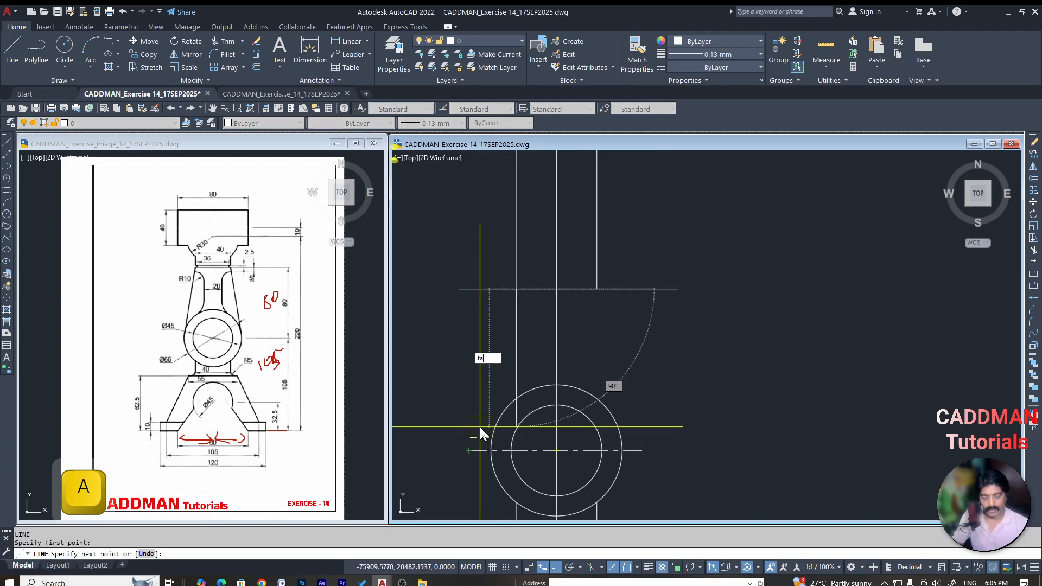
pyautogui.press('Return')
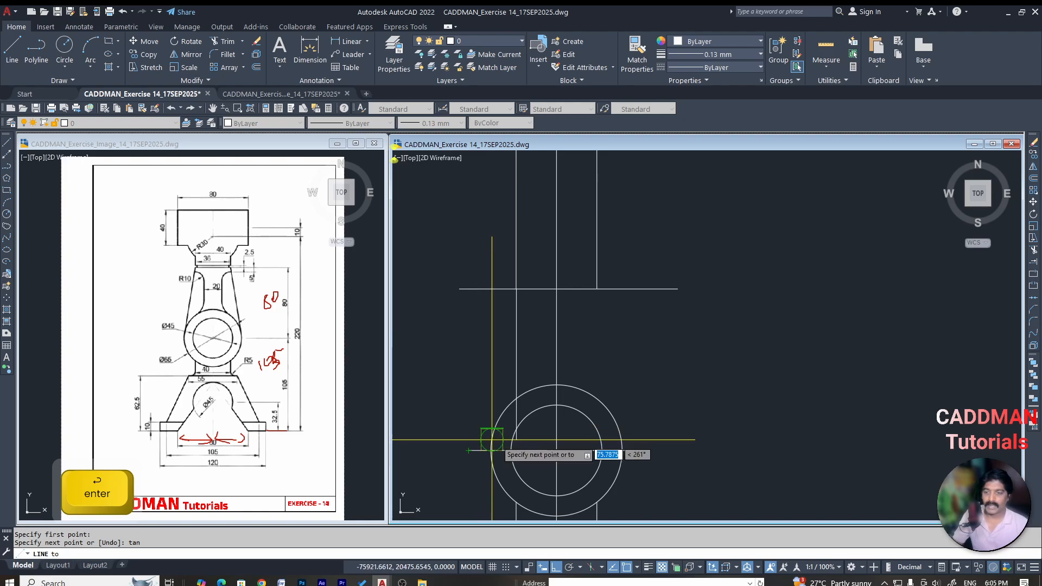
pyautogui.click(489, 438)
pyautogui.press('Escape')
# Draw the matching slanted line from the foot of the right vertical line, tangent to the right side of the hub's outer circle
pyautogui.press('space')
pyautogui.click(597, 288)
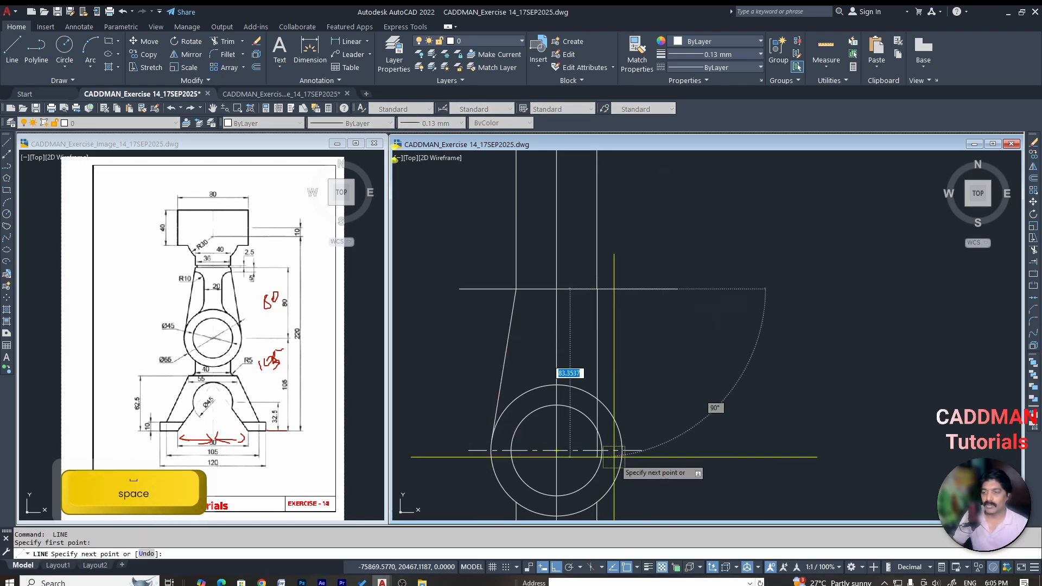
pyautogui.click(621, 438)
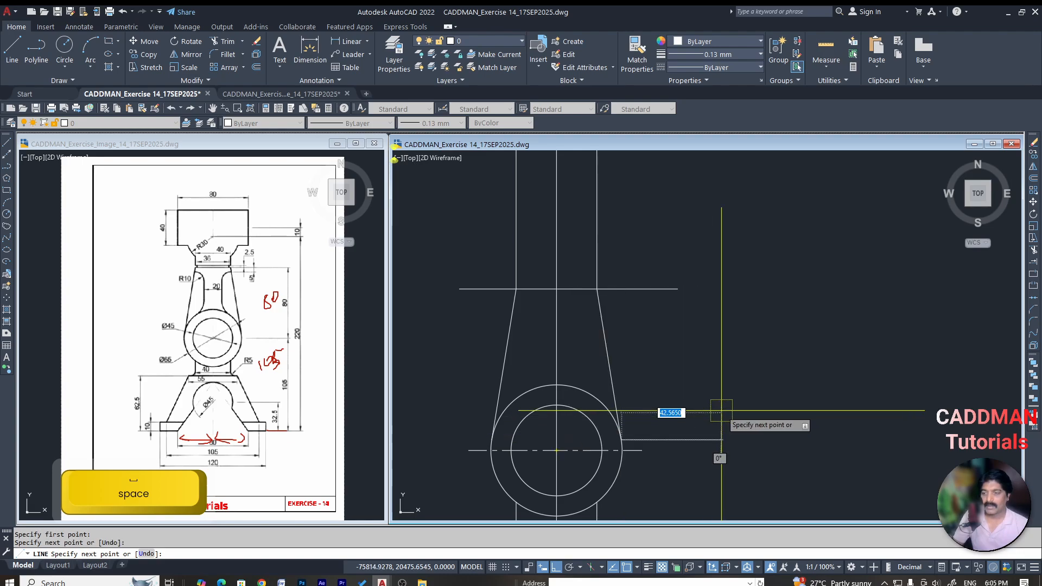
pyautogui.press('Escape')
# Trim both ends of the upper horizontal line that overhang the two vertical side lines
pyautogui.write('tr')
pyautogui.press('space')
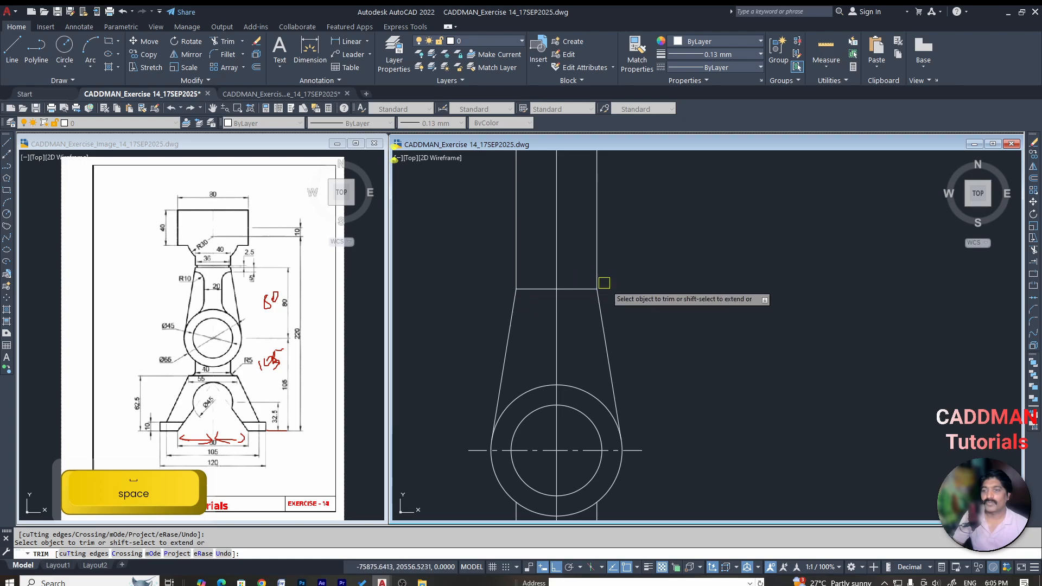
pyautogui.press('Escape')
pyautogui.scroll(-2, 609, 369)
pyautogui.press('Escape')
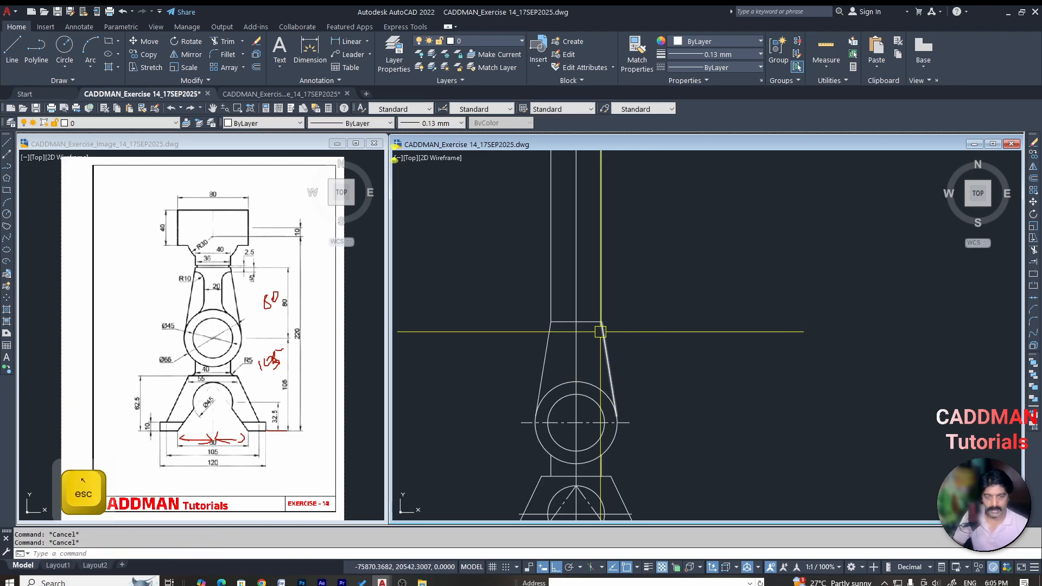
# Offset the arm's horizontal top edge upward by 2.5 to form the collar band
pyautogui.scroll(4, 603, 317)
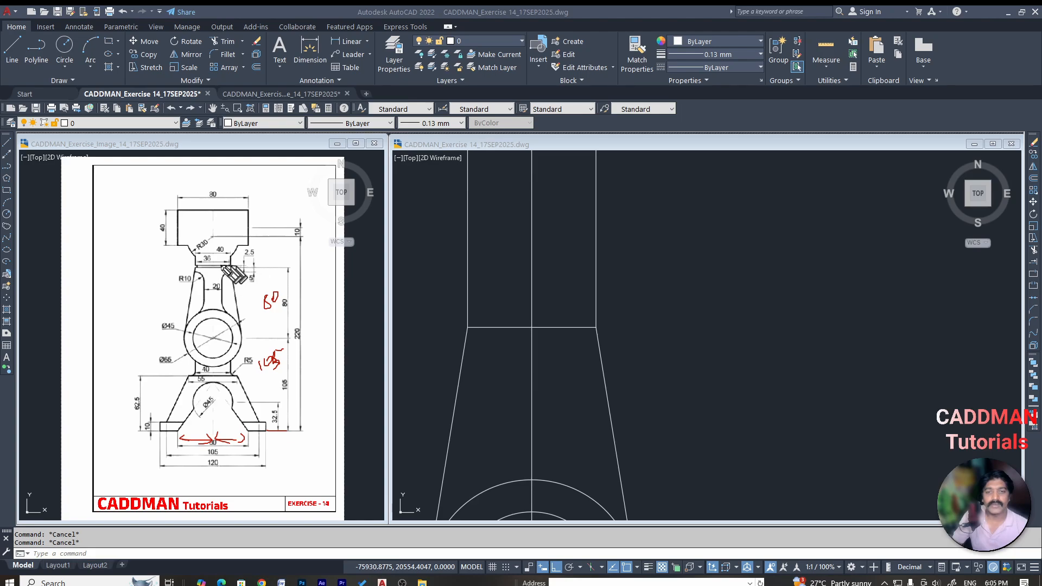
pyautogui.click(688, 276)
pyautogui.write('o')
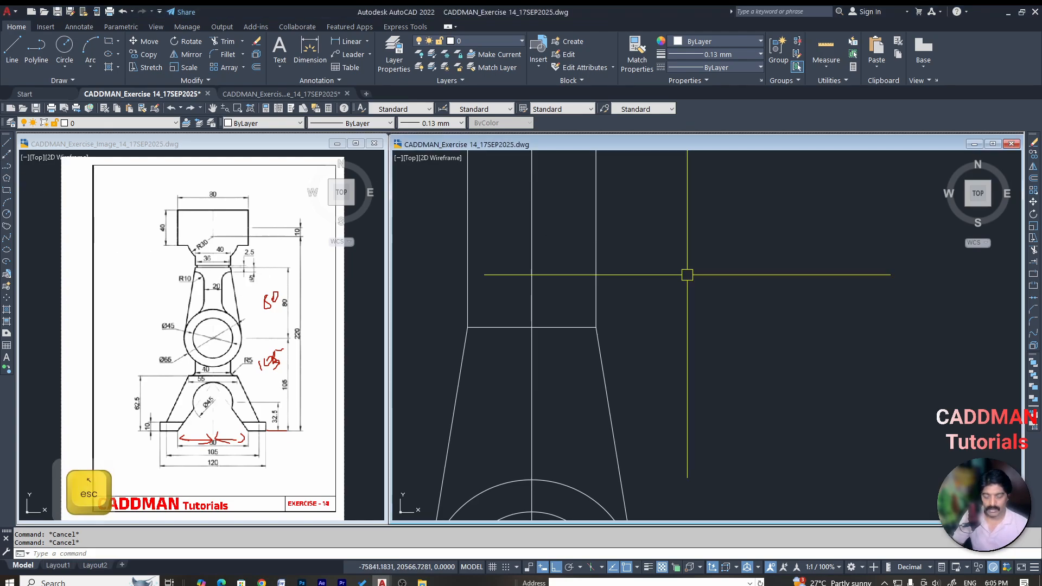
pyautogui.press('Return')
pyautogui.write('2.5')
pyautogui.press('Return')
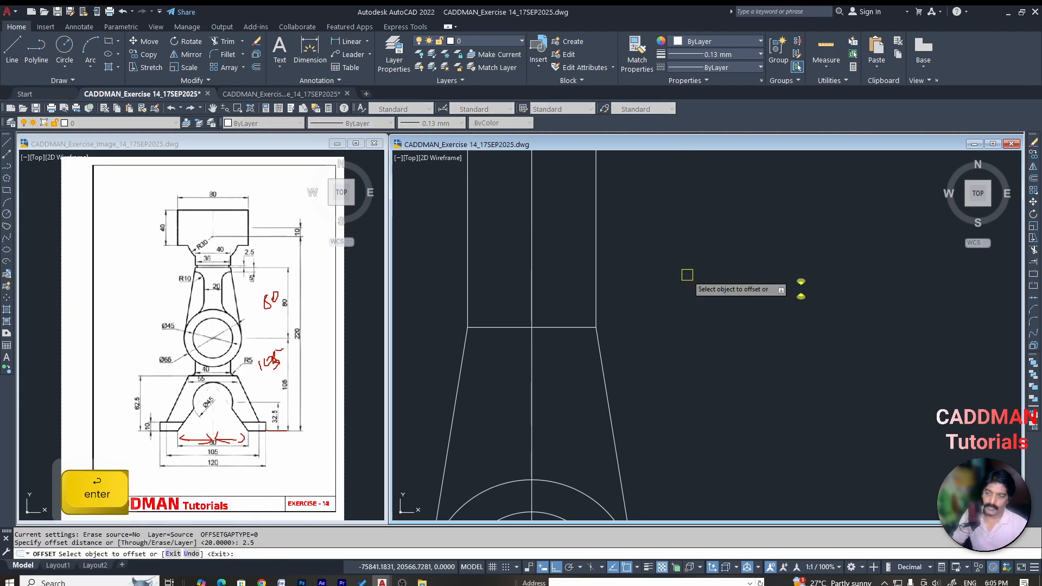
pyautogui.click(564, 326)
pyautogui.click(568, 297)
pyautogui.scroll(2, 461, 350)
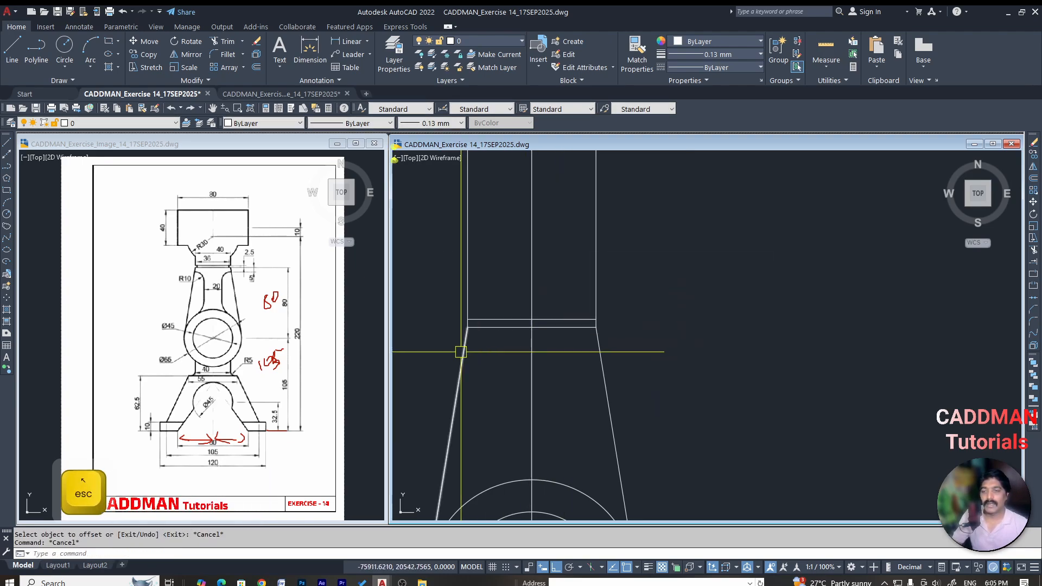
pyautogui.press('Escape')
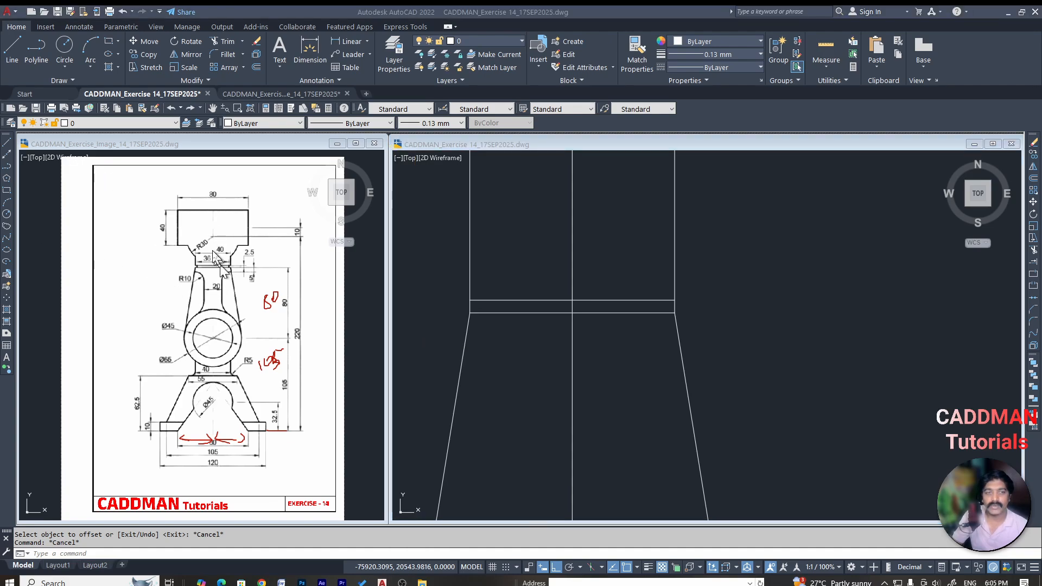
pyautogui.click(240, 205)
pyautogui.press('Escape')
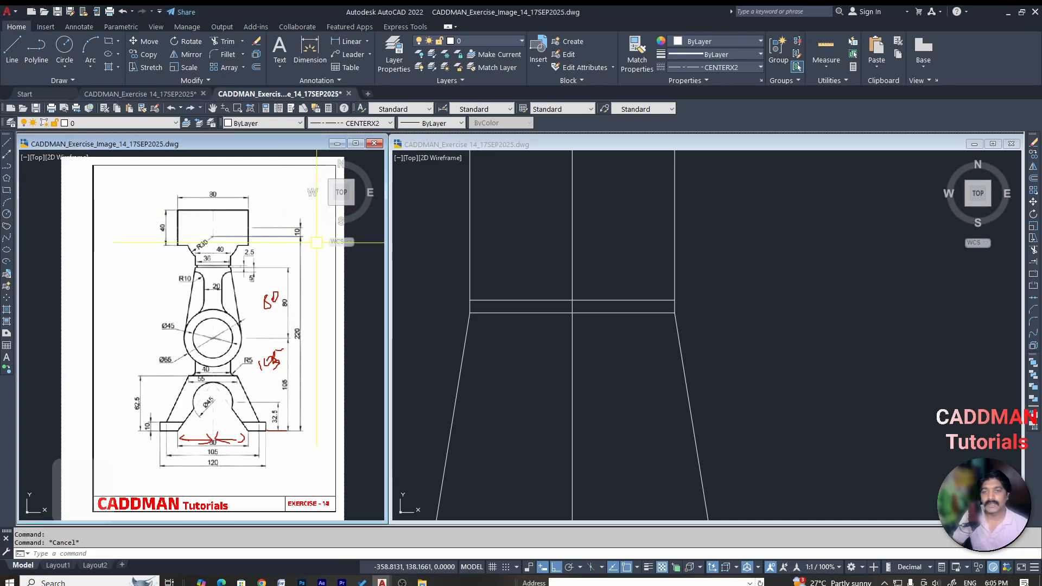
# Offset the vertical centreline by 18 to both sides
pyautogui.click(638, 260)
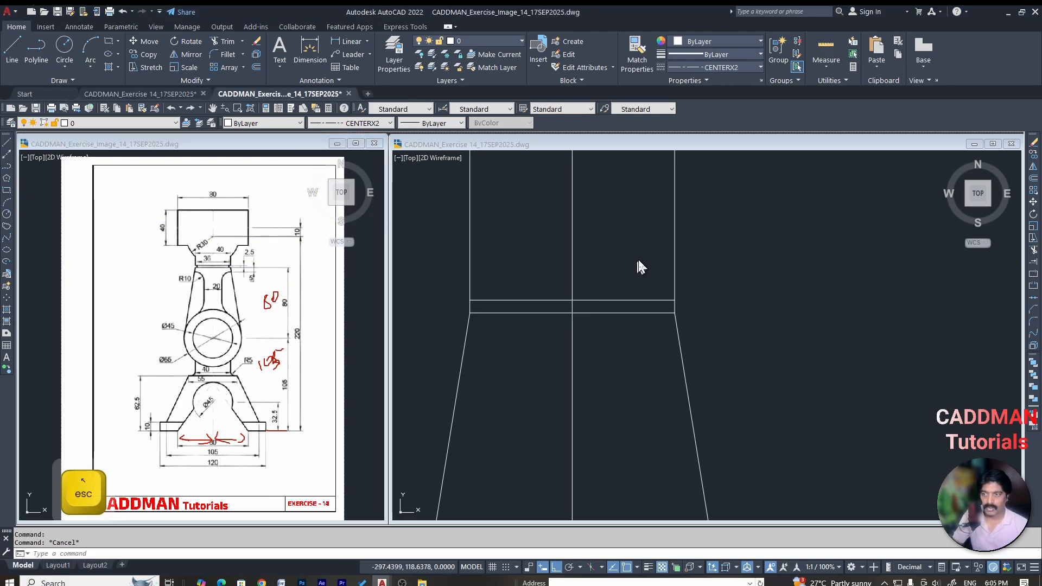
pyautogui.write('o')
pyautogui.press('space')
pyautogui.write('18')
pyautogui.press('Return')
pyautogui.click(573, 263)
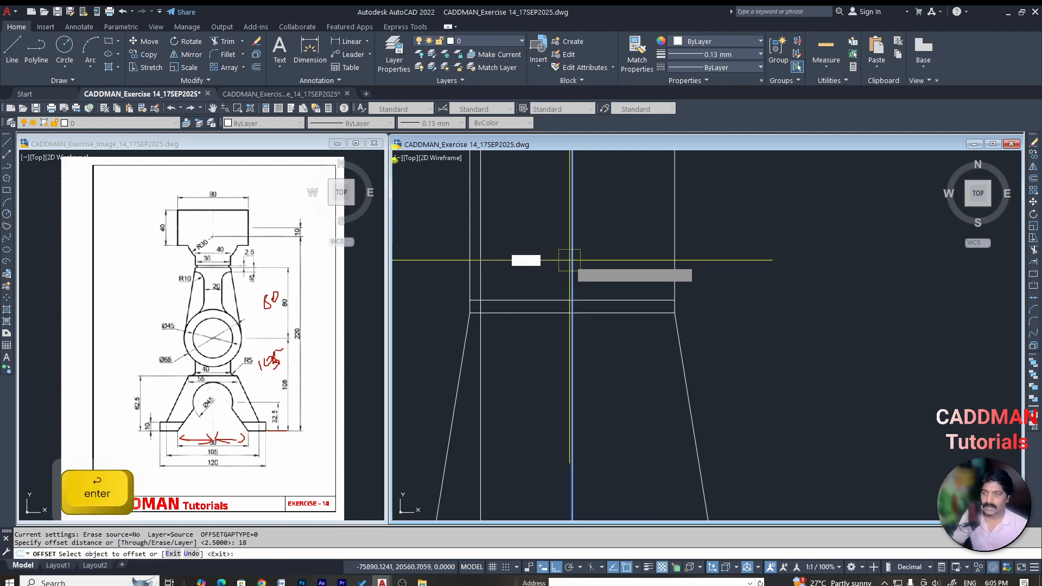
pyautogui.click(639, 233)
pyautogui.click(572, 255)
pyautogui.click(543, 259)
pyautogui.press('Escape')
pyautogui.press('Escape')
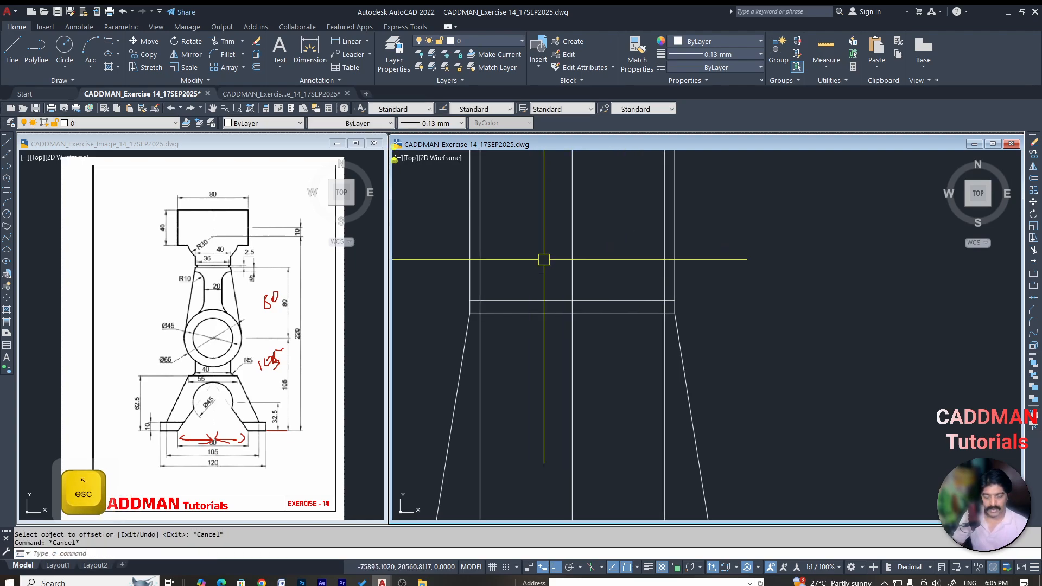
# Trim away both 18-unit offset lines below the collar's lower horizontal line
pyautogui.write('tr')
pyautogui.press('space')
pyautogui.press('space')
pyautogui.click(481, 329)
pyautogui.click(665, 351)
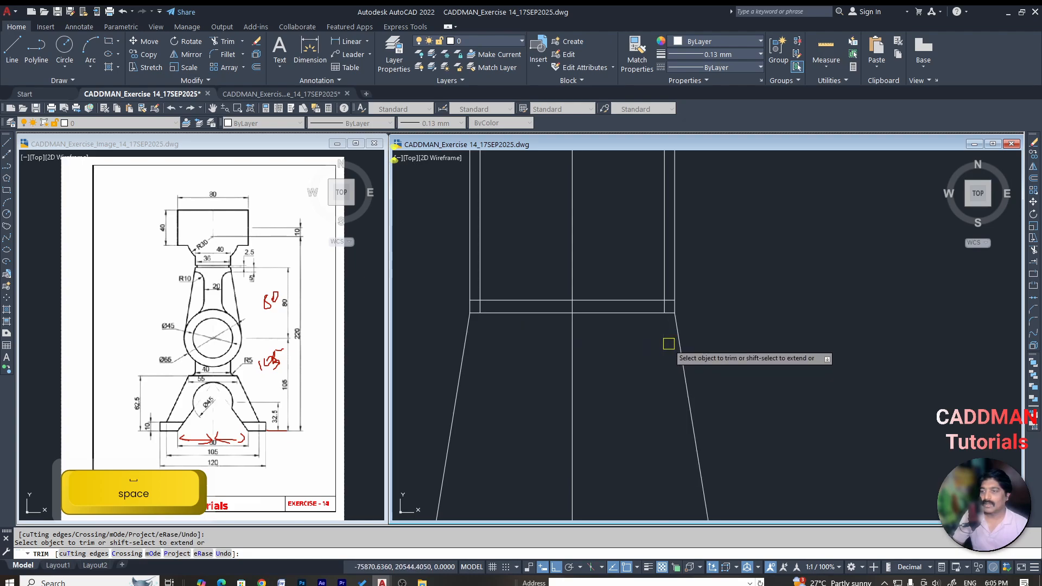
# Trim the outer vertical edges between the collar's two horizontal lines on both sides
pyautogui.scroll(-5, 602, 344)
pyautogui.scroll(4, 611, 267)
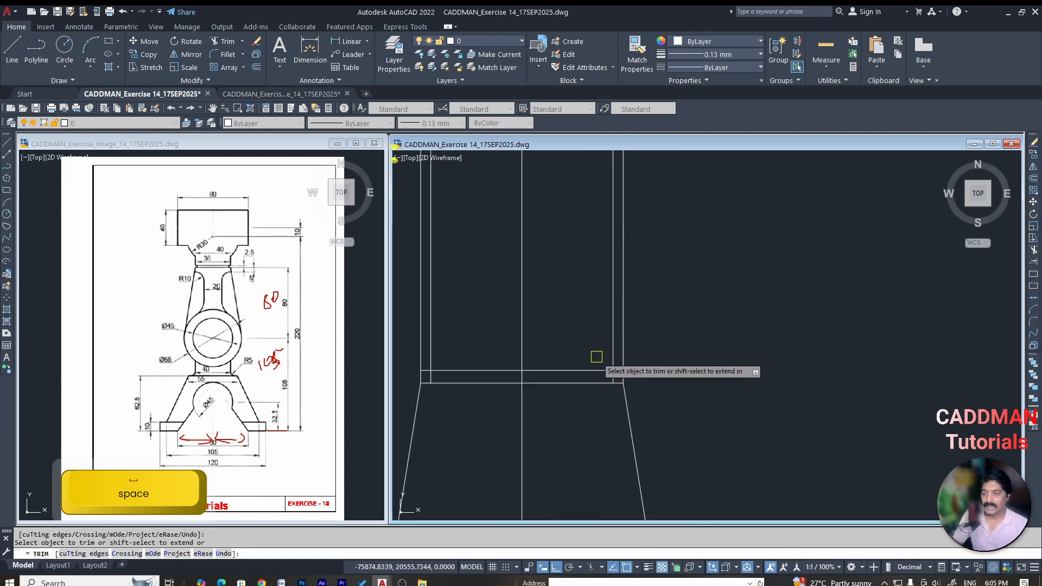
pyautogui.click(624, 376)
pyautogui.scroll(-4, 620, 374)
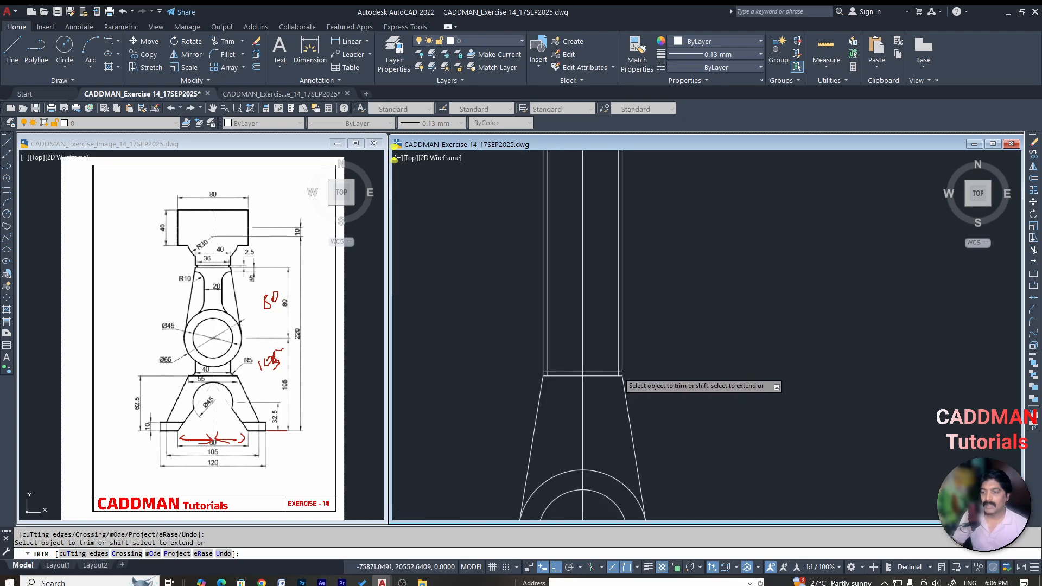
pyautogui.scroll(5, 486, 375)
pyautogui.scroll(-4, 459, 386)
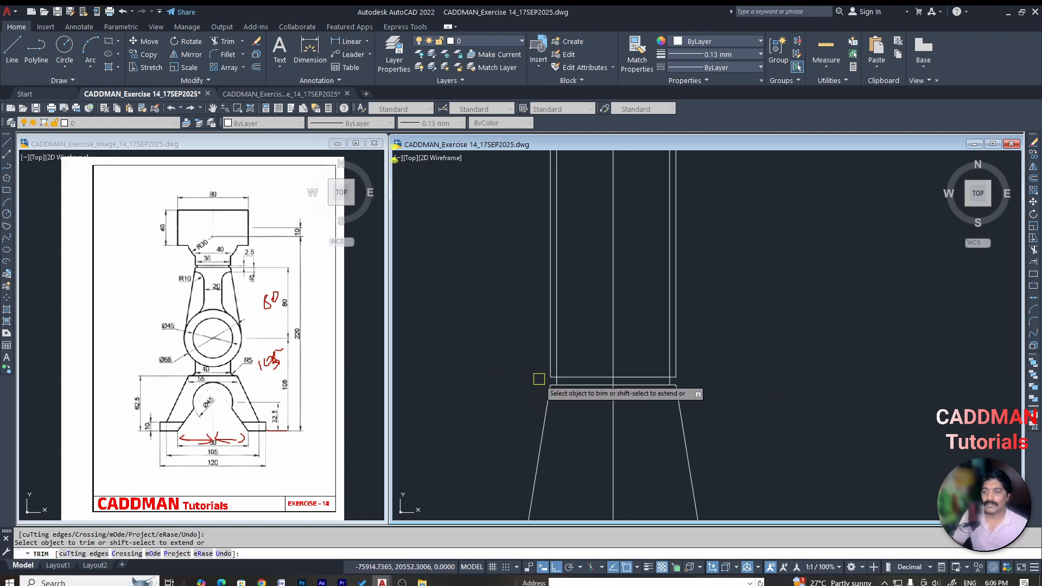
# Trim both inner offset lines above the collar's upper horizontal line, leaving only the short neck edges between the collar lines
pyautogui.scroll(2, 577, 376)
pyautogui.click(544, 343)
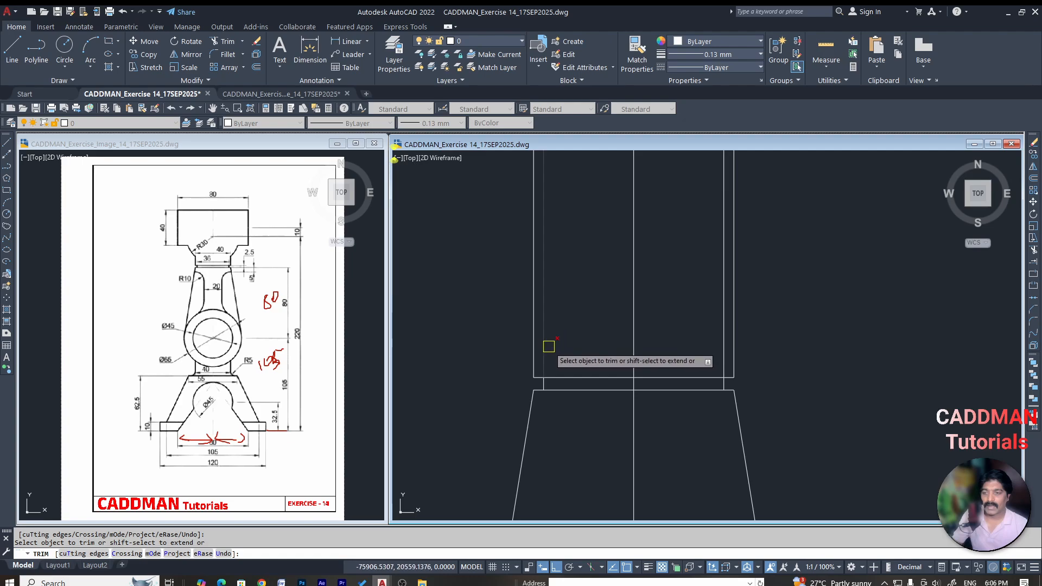
pyautogui.click(722, 358)
pyautogui.scroll(-4, 667, 405)
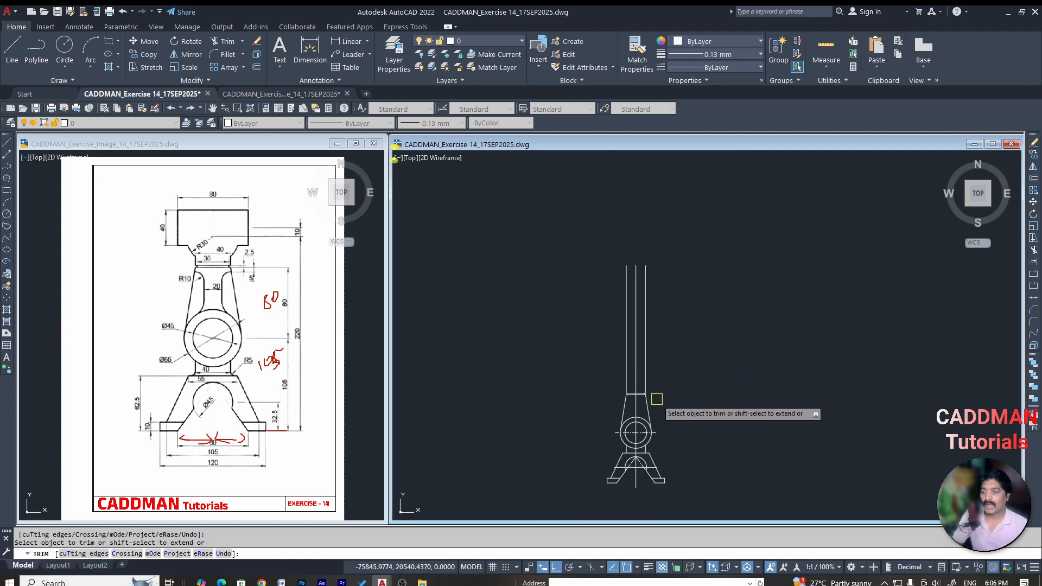
pyautogui.scroll(4, 657, 399)
pyautogui.press('Escape')
pyautogui.scroll(-2, 726, 312)
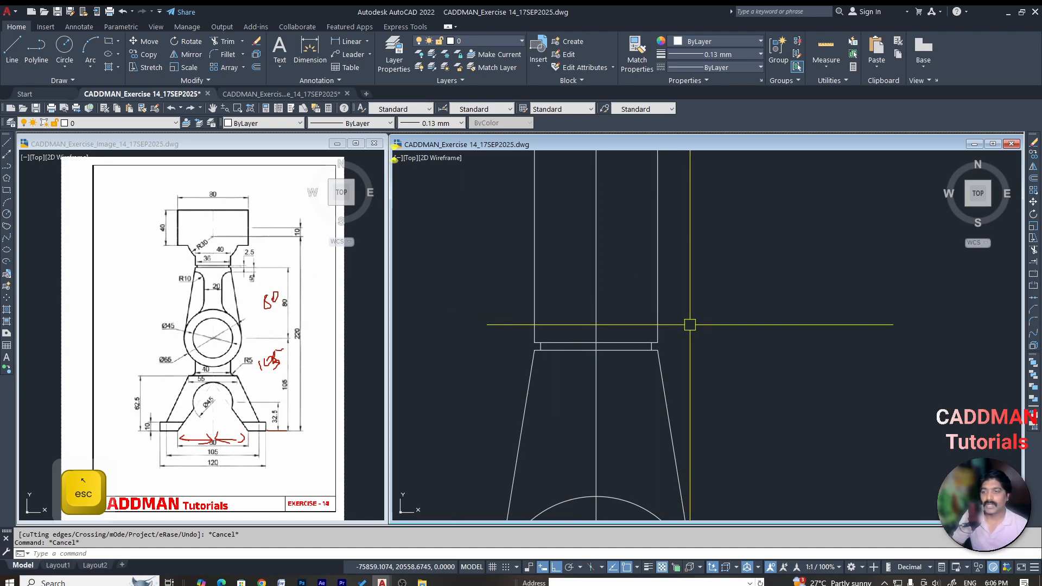
pyautogui.press('Escape')
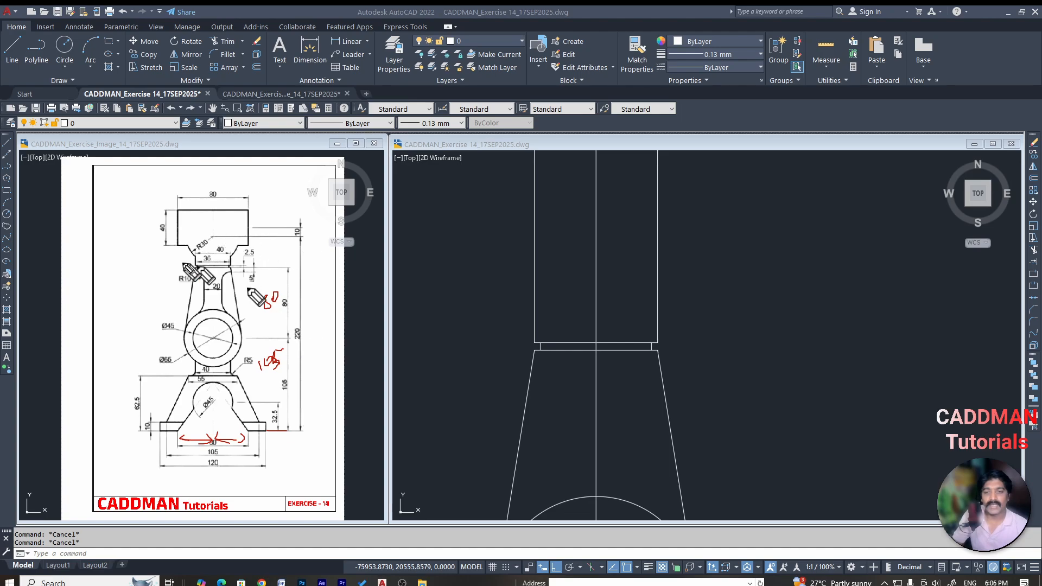
# Offset the bottom line of the base's right foot upward by 220
pyautogui.click(576, 281)
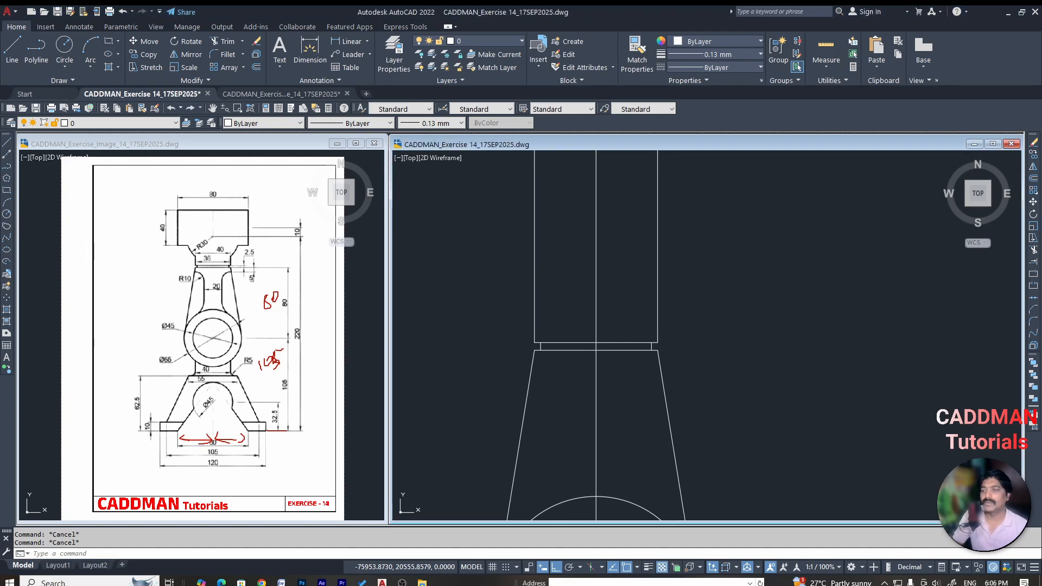
pyautogui.scroll(-6, 457, 306)
pyautogui.press('Escape')
pyautogui.write('o')
pyautogui.press('Return')
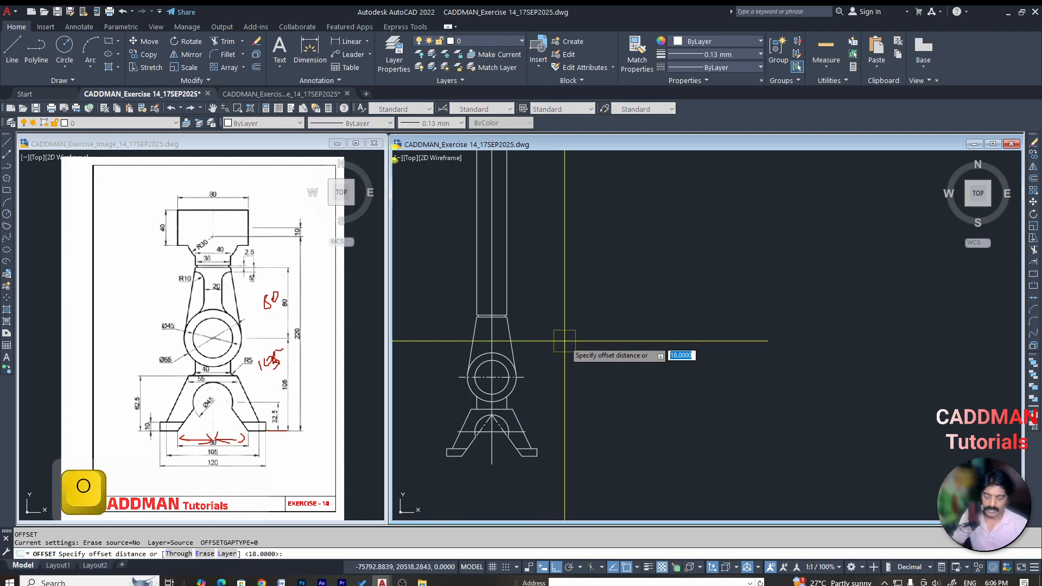
pyautogui.write('220')
pyautogui.press('Return')
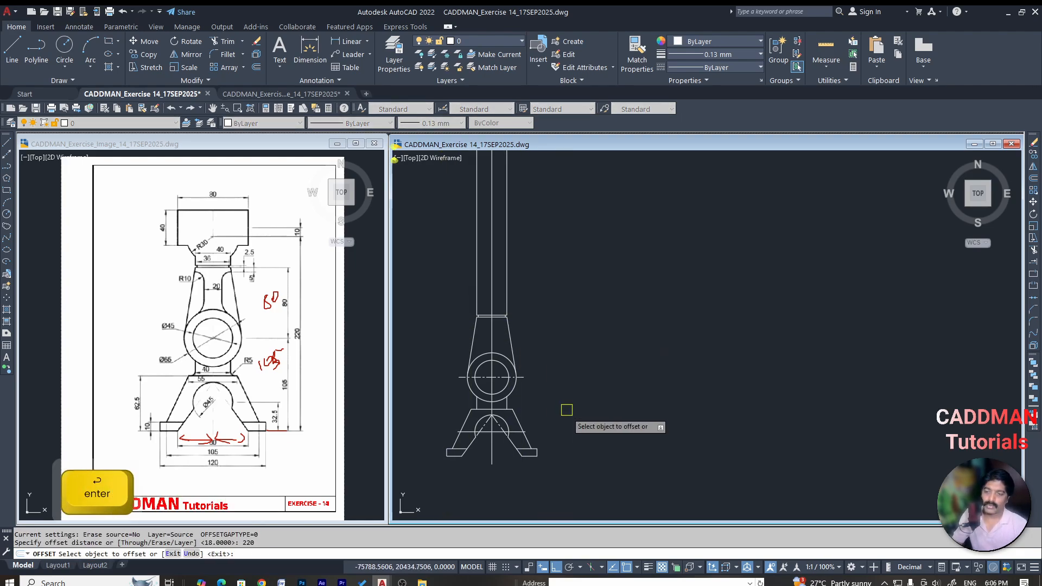
pyautogui.click(529, 458)
pyautogui.click(585, 201)
pyautogui.scroll(3, 589, 240)
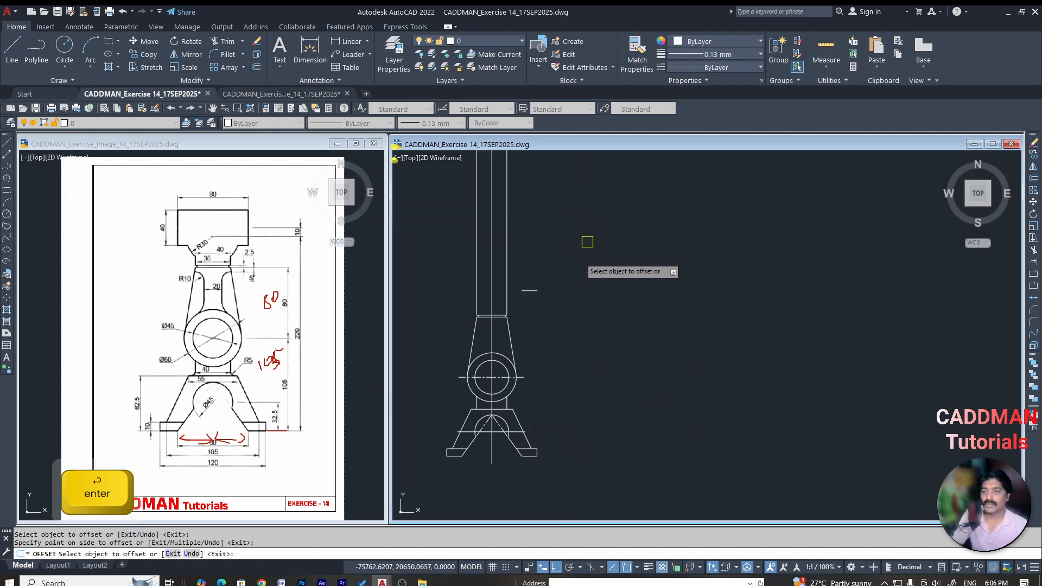
pyautogui.scroll(-4, 638, 334)
pyautogui.press('Escape')
pyautogui.press('Escape')
pyautogui.scroll(2, 532, 315)
# Stretch the left end of the offset horizontal line across the column, past its left edge
pyautogui.write('s')
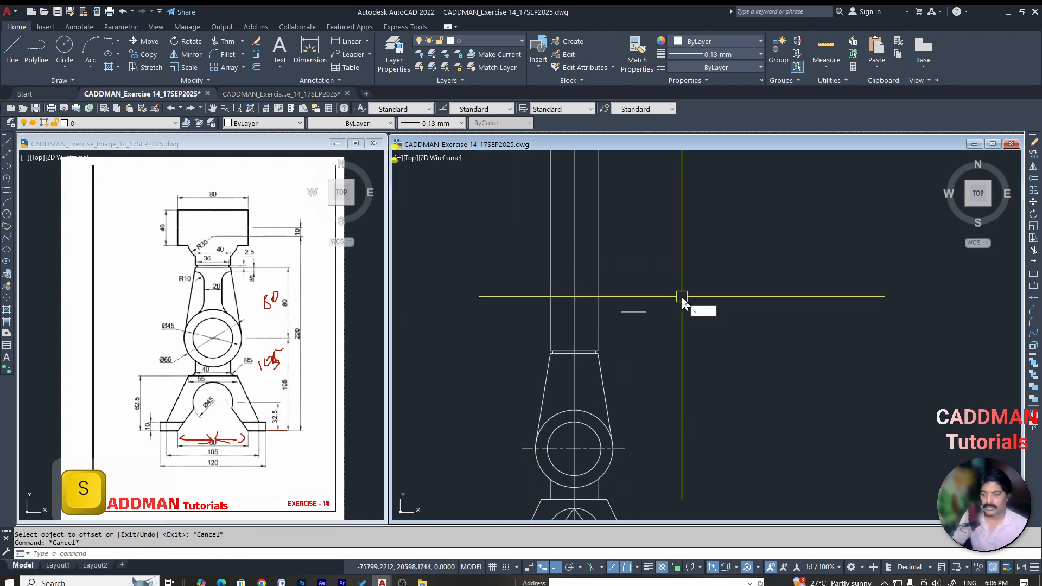
pyautogui.press('space')
pyautogui.click(633, 338)
pyautogui.click(609, 291)
pyautogui.press('space')
pyautogui.click(825, 245)
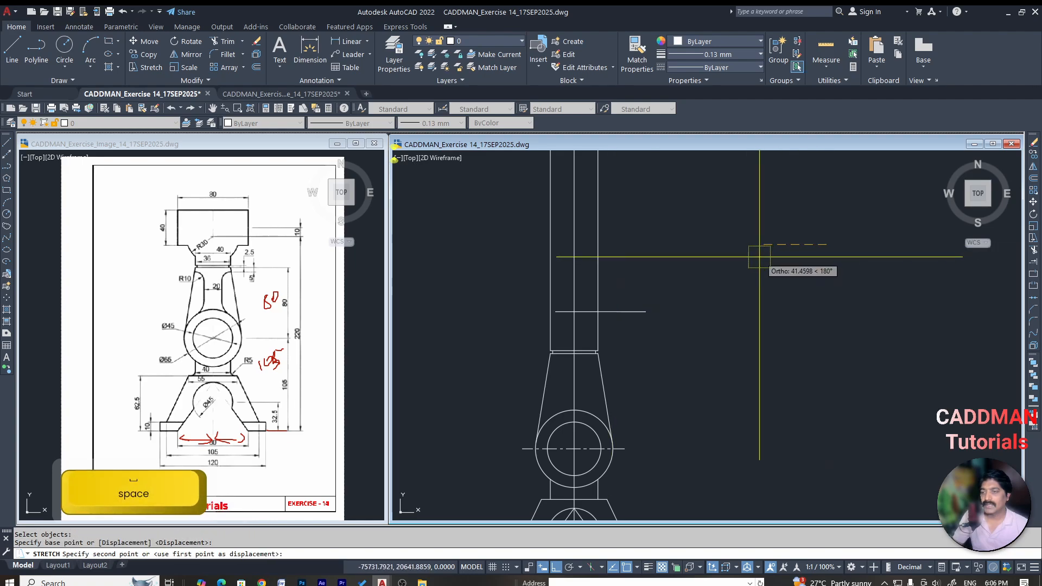
pyautogui.press('Escape')
pyautogui.press('Escape')
# Change the linetype of the stretched horizontal line above the collar to CENTERX2
pyautogui.scroll(-4, 672, 359)
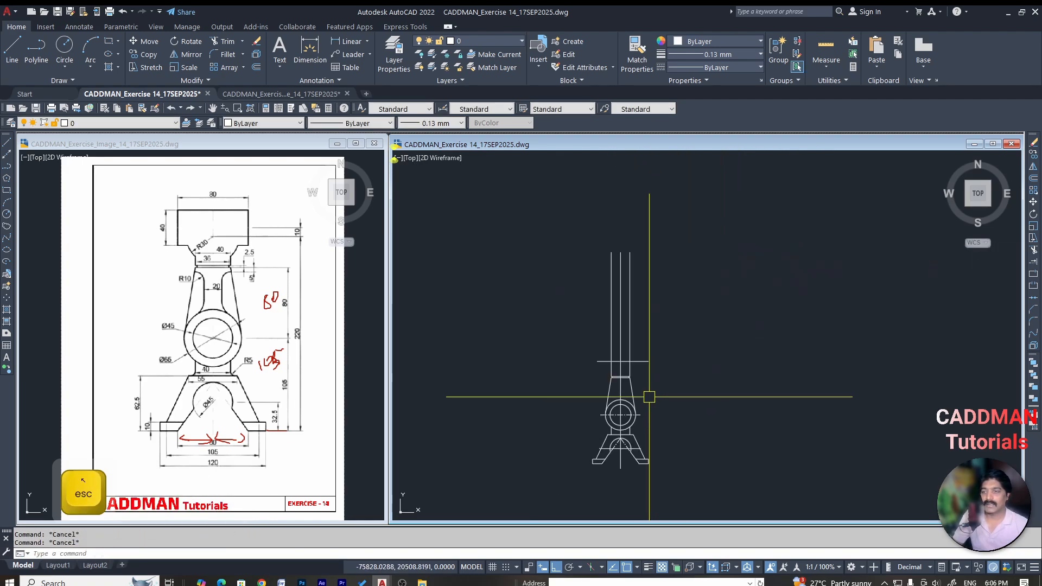
pyautogui.scroll(2, 671, 358)
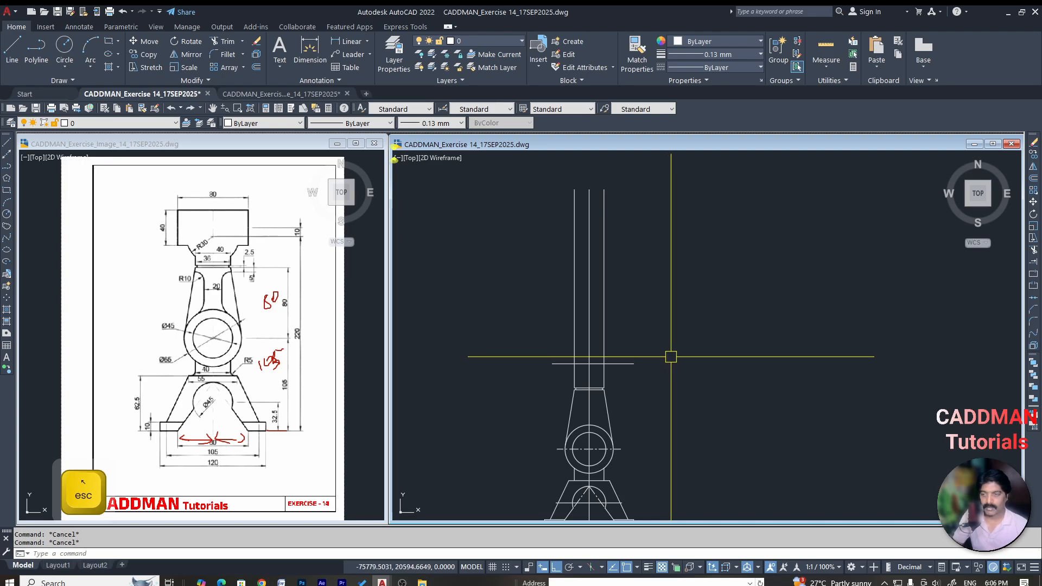
pyautogui.scroll(4, 585, 376)
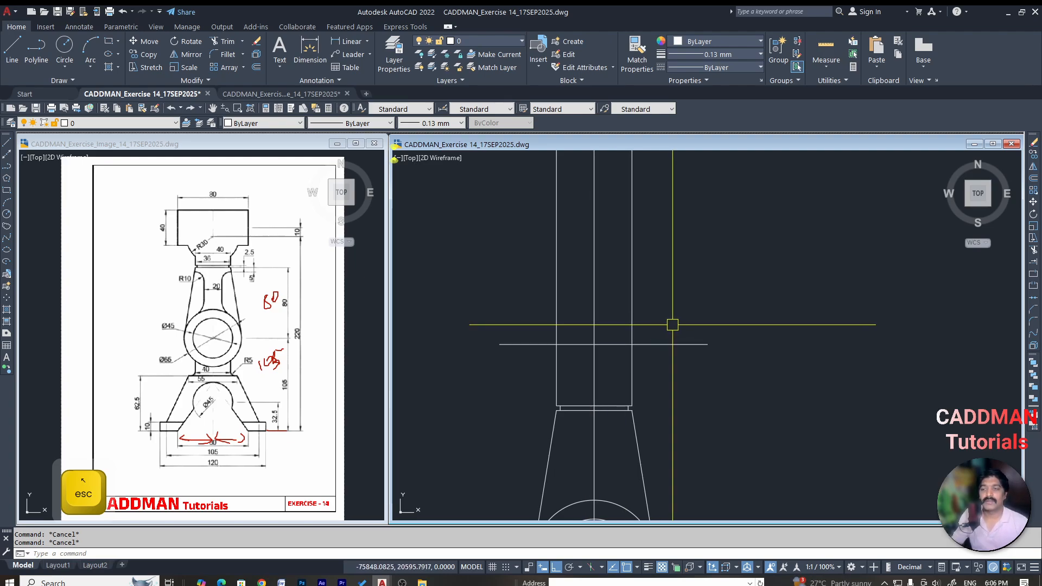
pyautogui.click(702, 324)
pyautogui.click(679, 361)
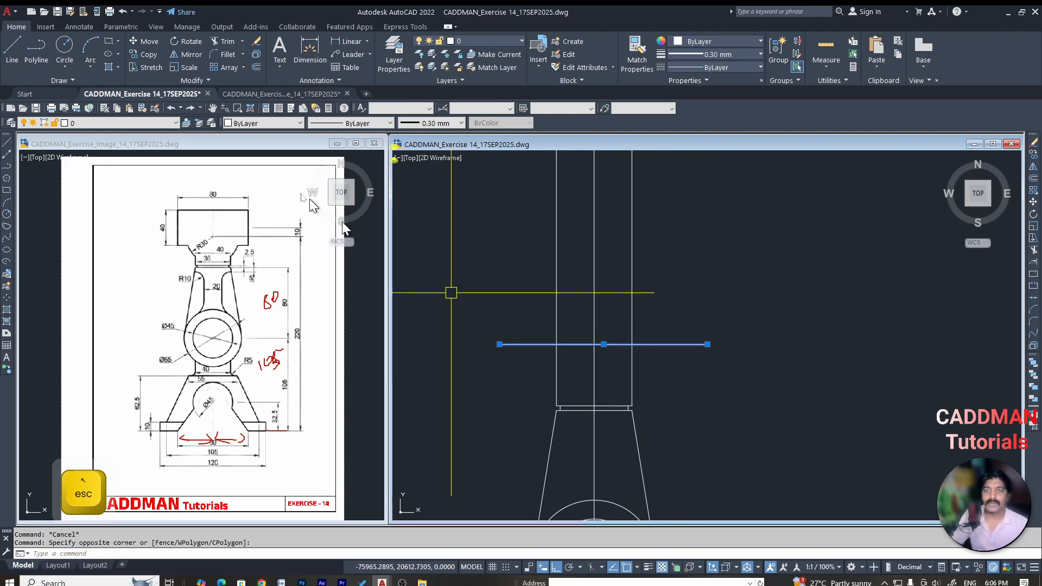
pyautogui.click(711, 67)
pyautogui.click(708, 138)
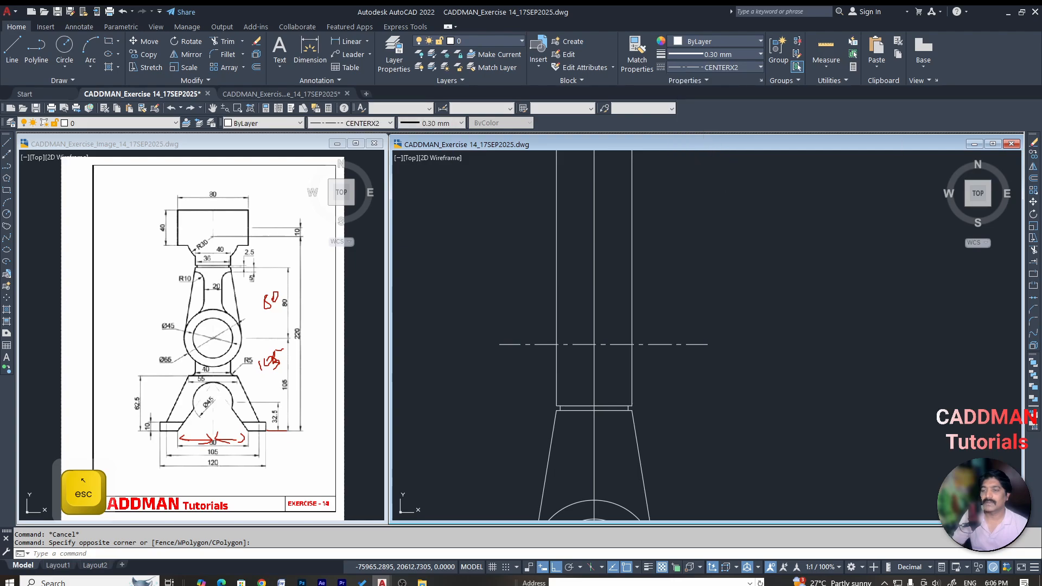
# Draw a circle of radius 30 centred where the new horizontal centreline crosses the vertical centreline
pyautogui.write('c')
pyautogui.press('space')
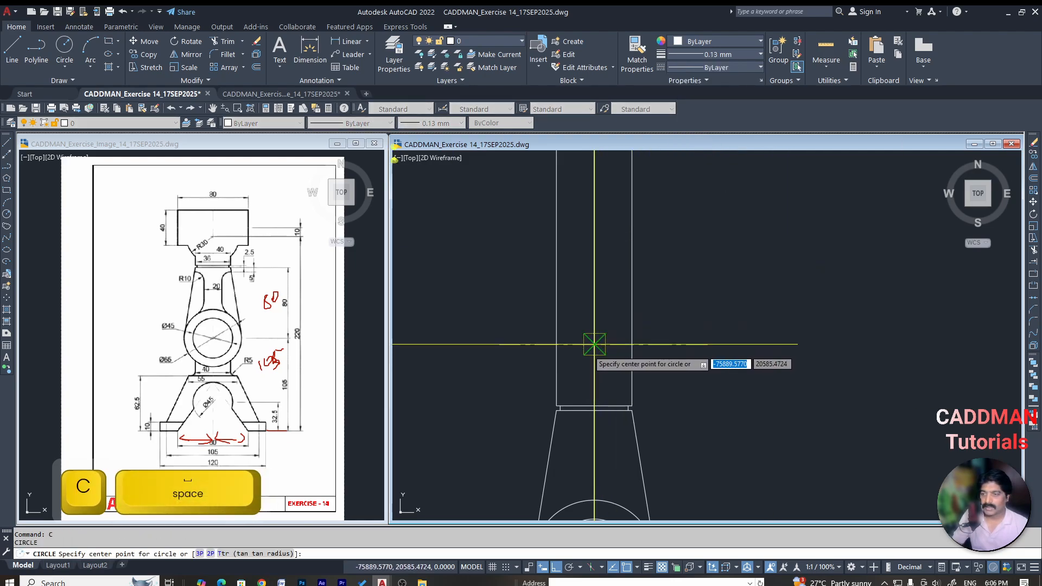
pyautogui.click(594, 344)
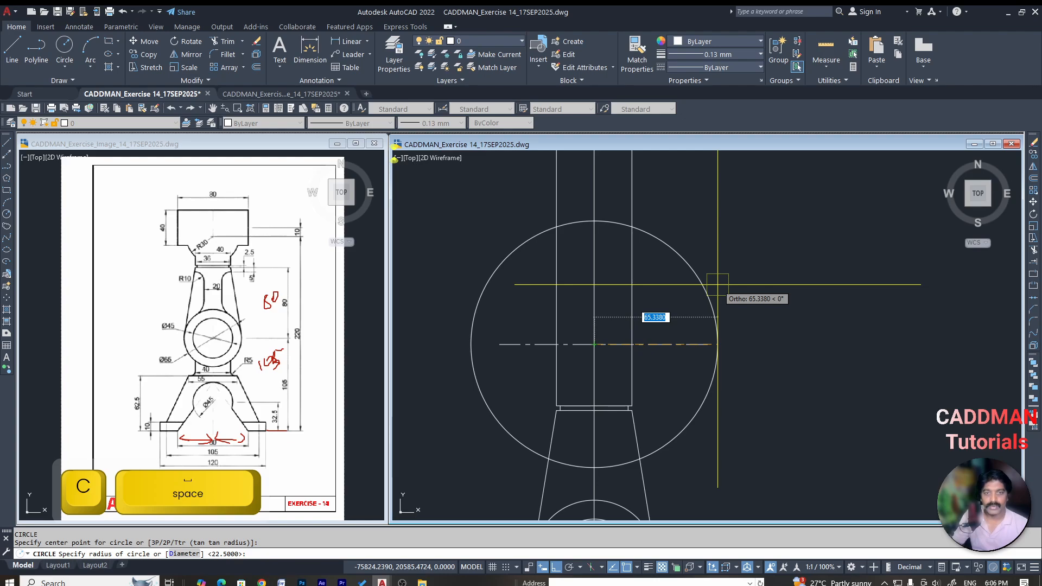
pyautogui.write('30')
pyautogui.press('Return')
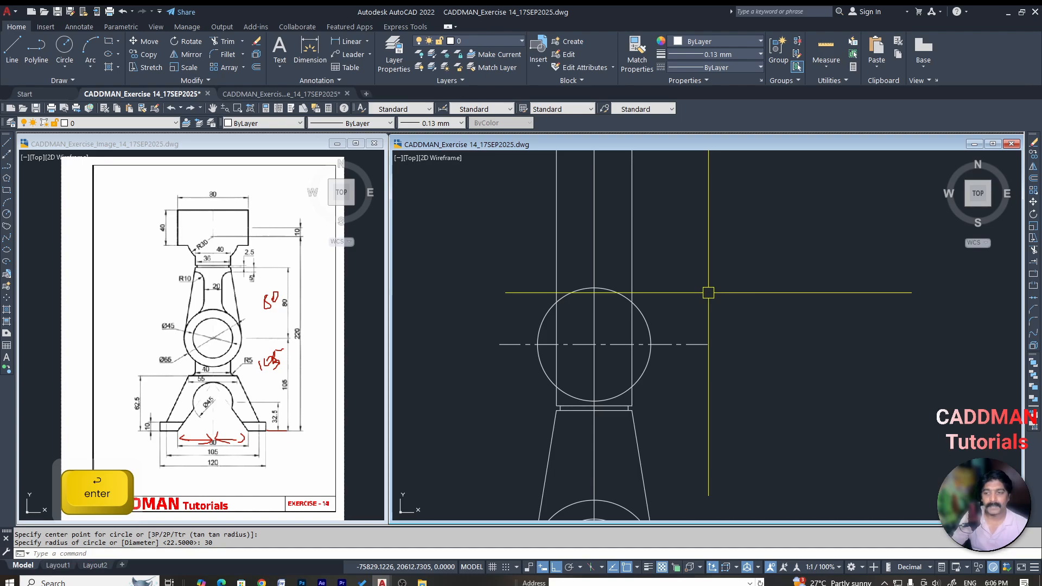
pyautogui.scroll(2, 570, 357)
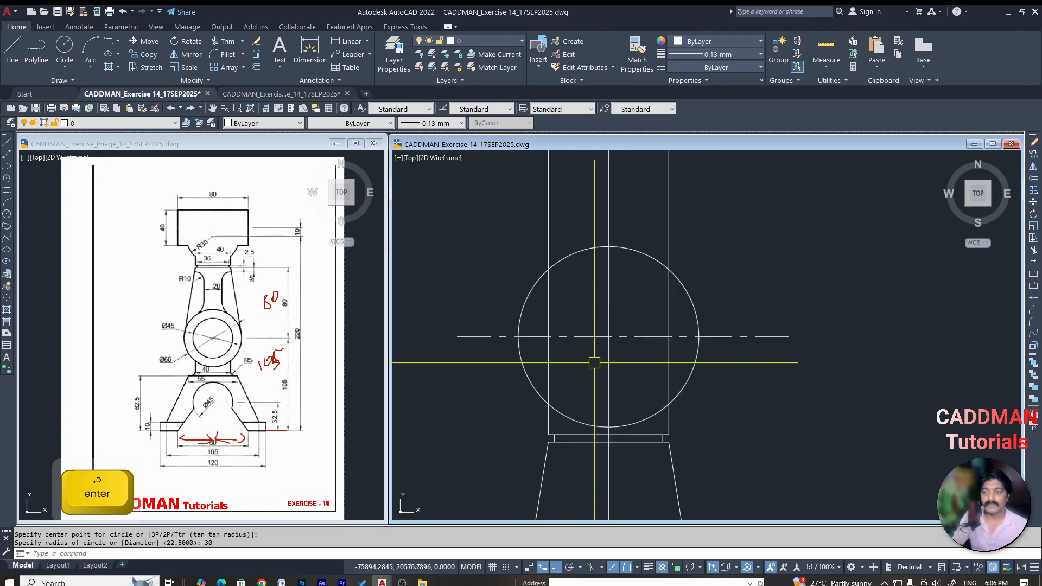
pyautogui.press('Escape')
pyautogui.press('Escape')
# Offset the circle's horizontal centreline upward by 10
pyautogui.click(22, 166)
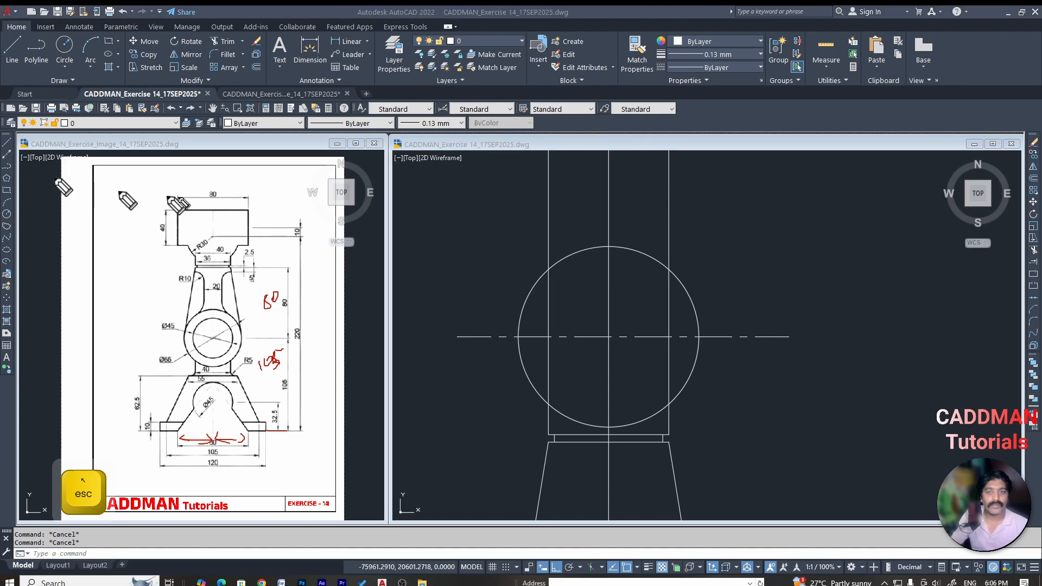
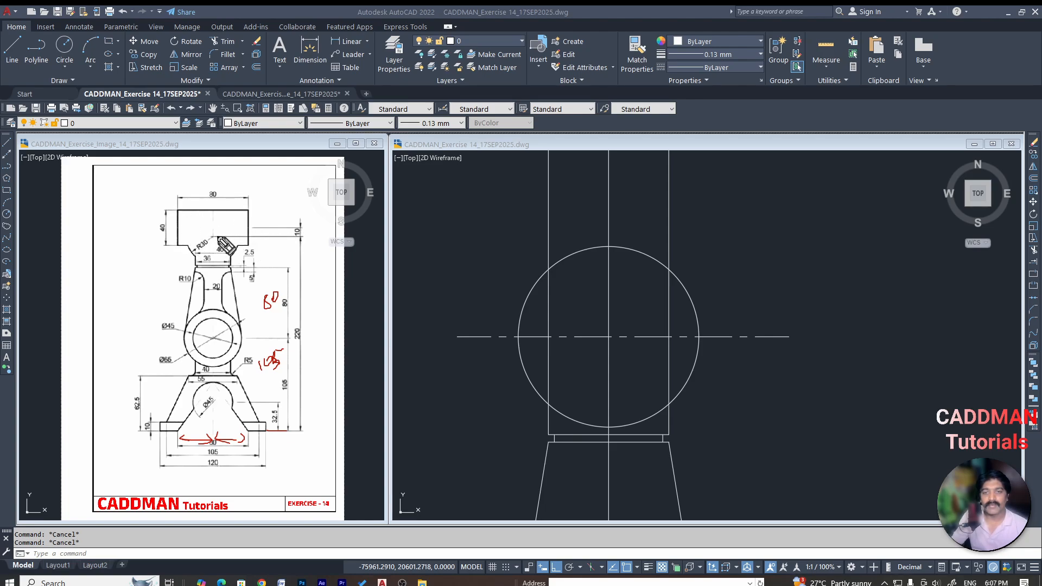
pyautogui.click(610, 212)
pyautogui.write('o')
pyautogui.press('space')
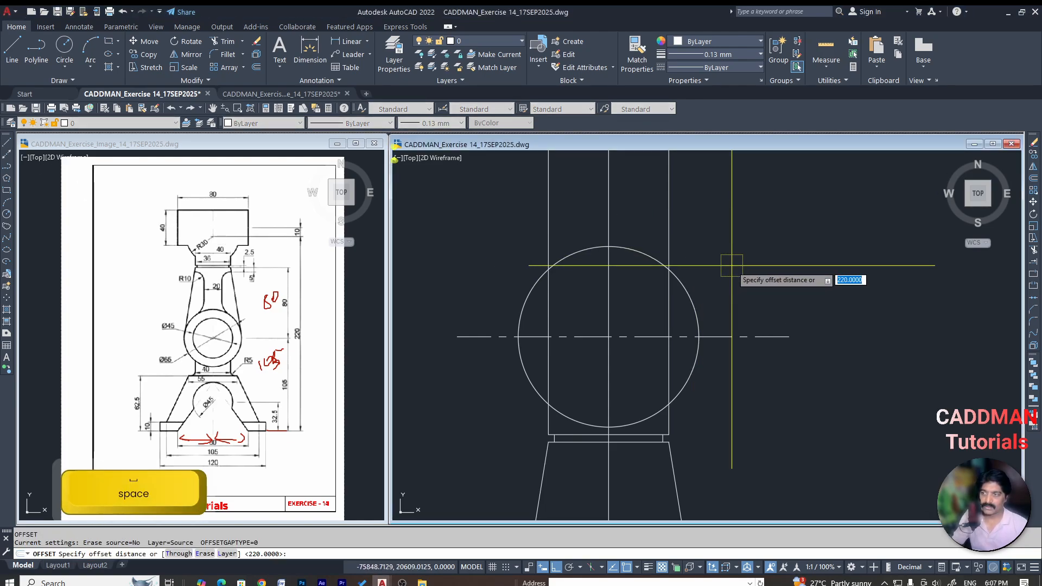
pyautogui.write('10')
pyautogui.press('Return')
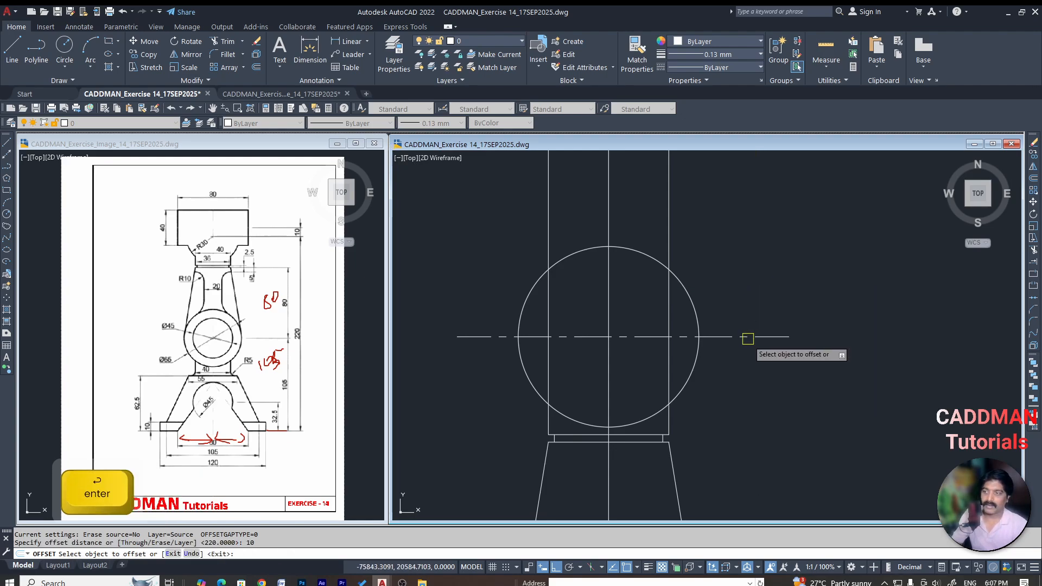
pyautogui.click(772, 337)
pyautogui.click(756, 261)
pyautogui.press('Escape')
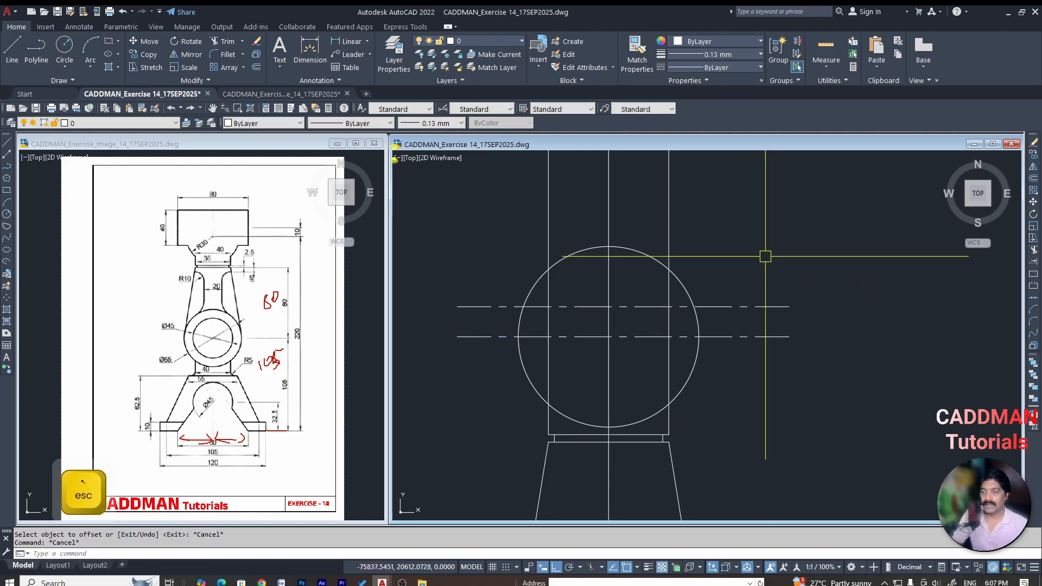
# Match the properties of the radius 30 circle onto the upper offset line
pyautogui.write('ma')
pyautogui.press('space')
pyautogui.click(685, 289)
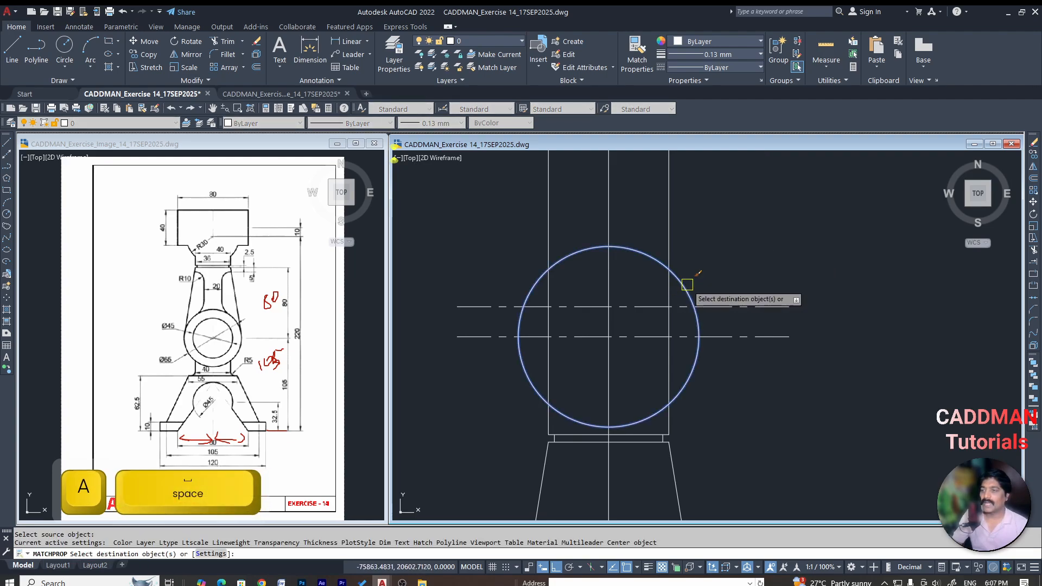
pyautogui.click(785, 306)
pyautogui.press('Escape')
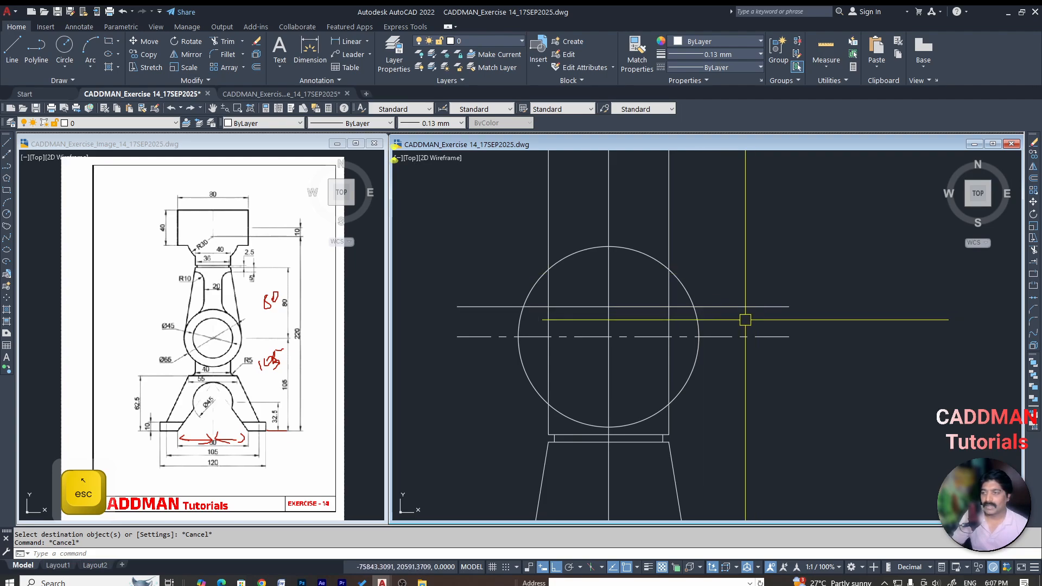
pyautogui.press('Escape')
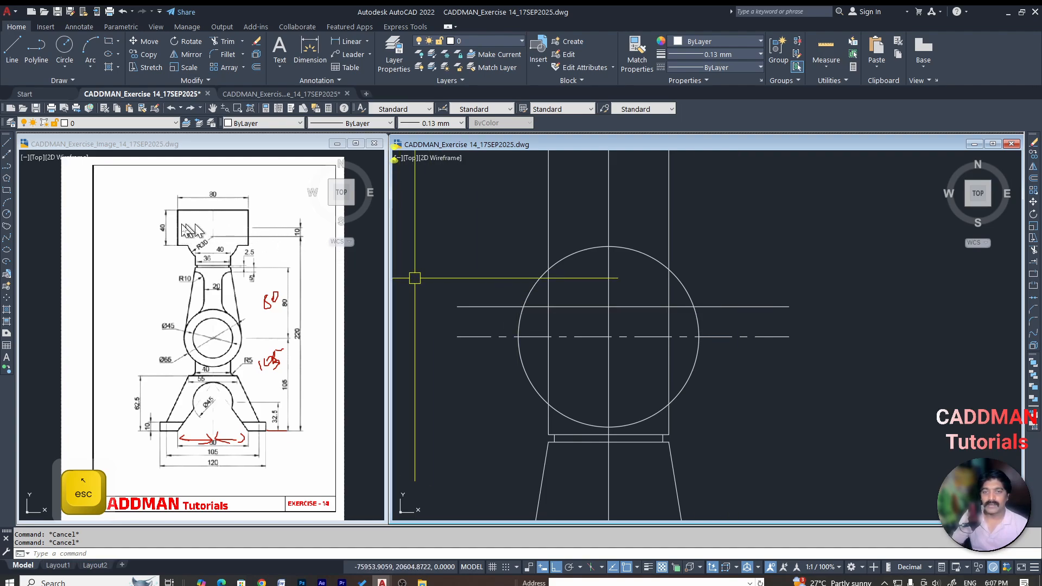
pyautogui.click(52, 172)
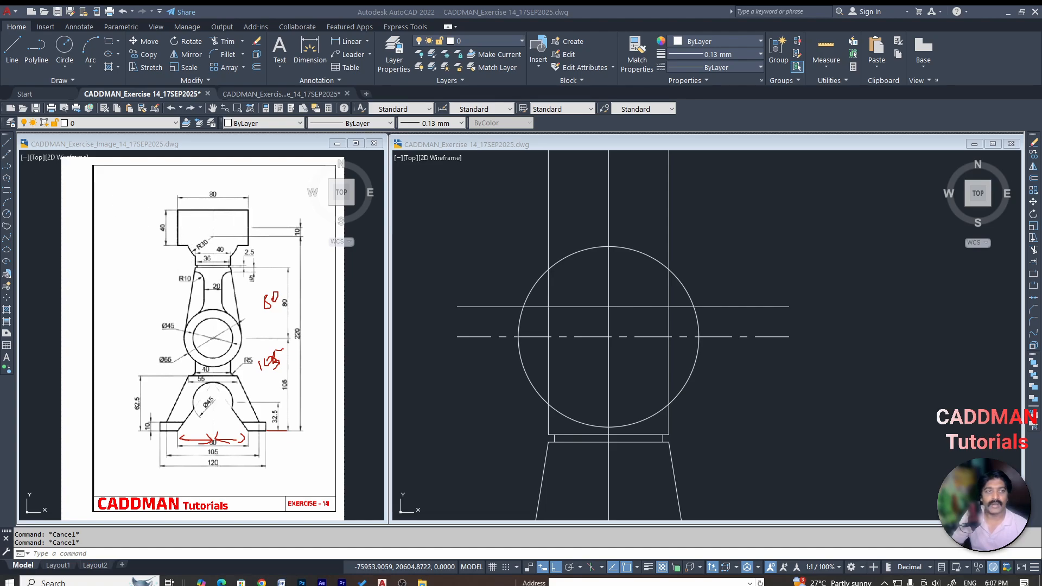
# Trim the two vertical collar lines inside the R30 circle and erase their leftover segments above it
pyautogui.press('Escape')
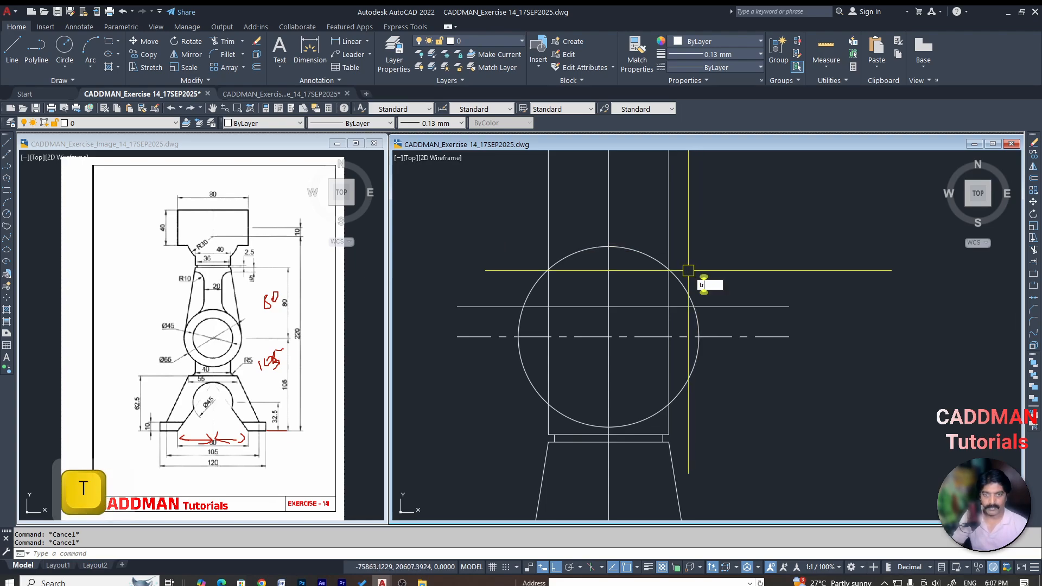
pyautogui.write('tr')
pyautogui.press('space')
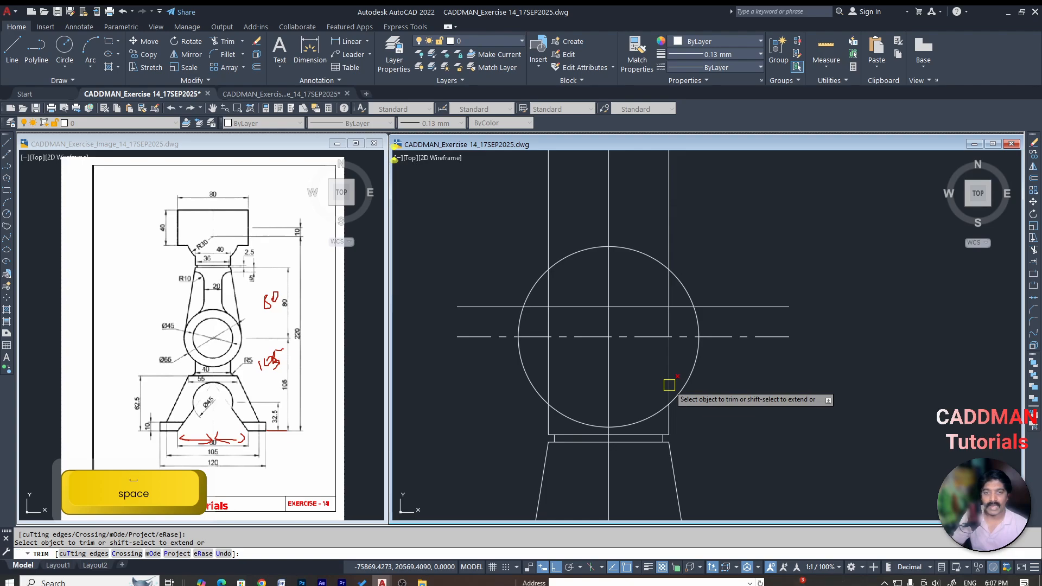
pyautogui.click(550, 374)
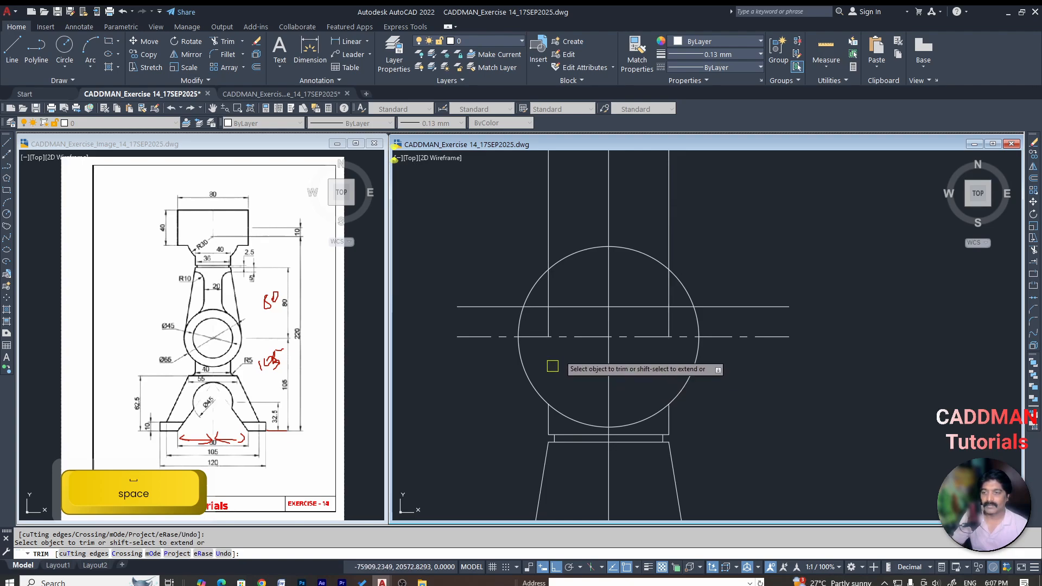
pyautogui.press('Escape')
pyautogui.click(670, 214)
pyautogui.write('e')
pyautogui.press('space')
pyautogui.press('Escape')
pyautogui.press('Escape')
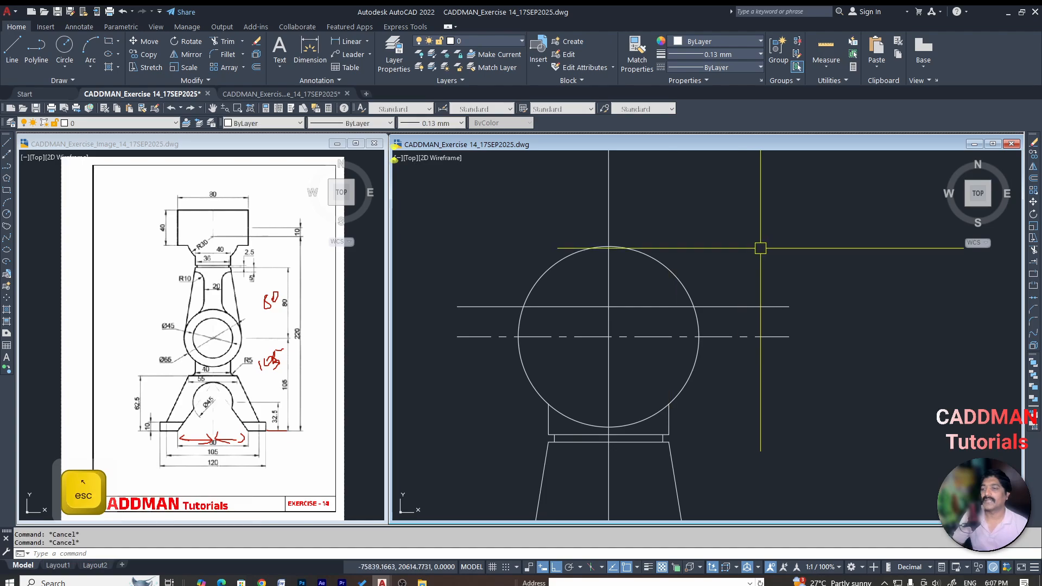
# Offset the vertical centreline by 40 to both sides for the top block's edges
pyautogui.write('o')
pyautogui.press('space')
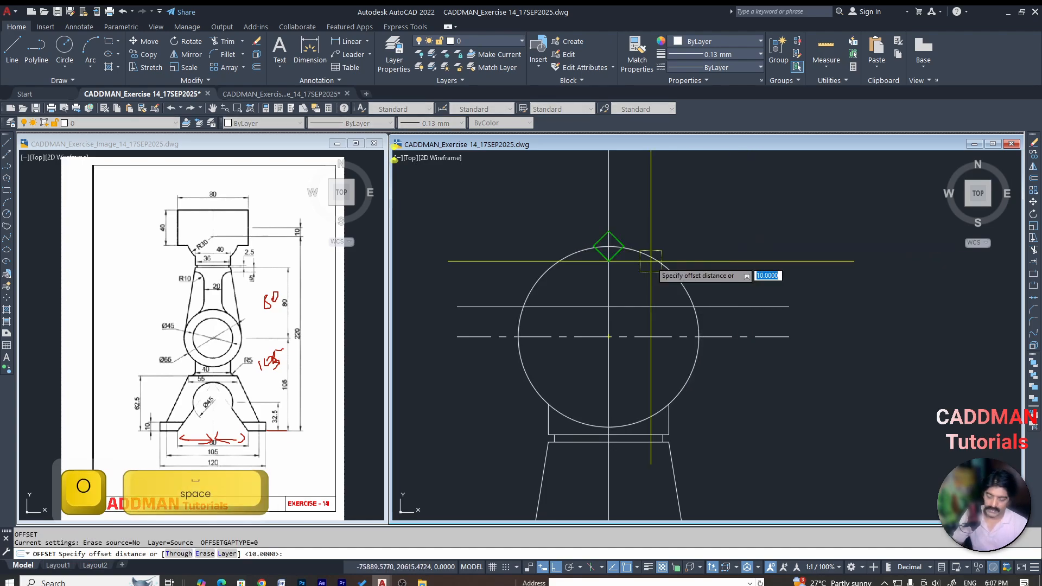
pyautogui.write('40')
pyautogui.press('Return')
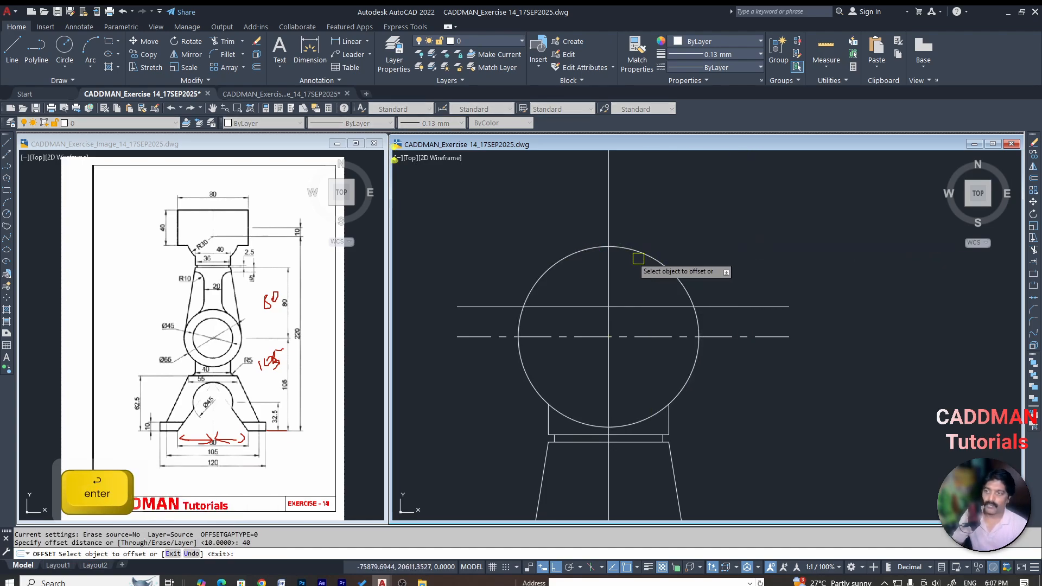
pyautogui.click(609, 220)
pyautogui.click(668, 220)
pyautogui.click(608, 202)
pyautogui.click(508, 219)
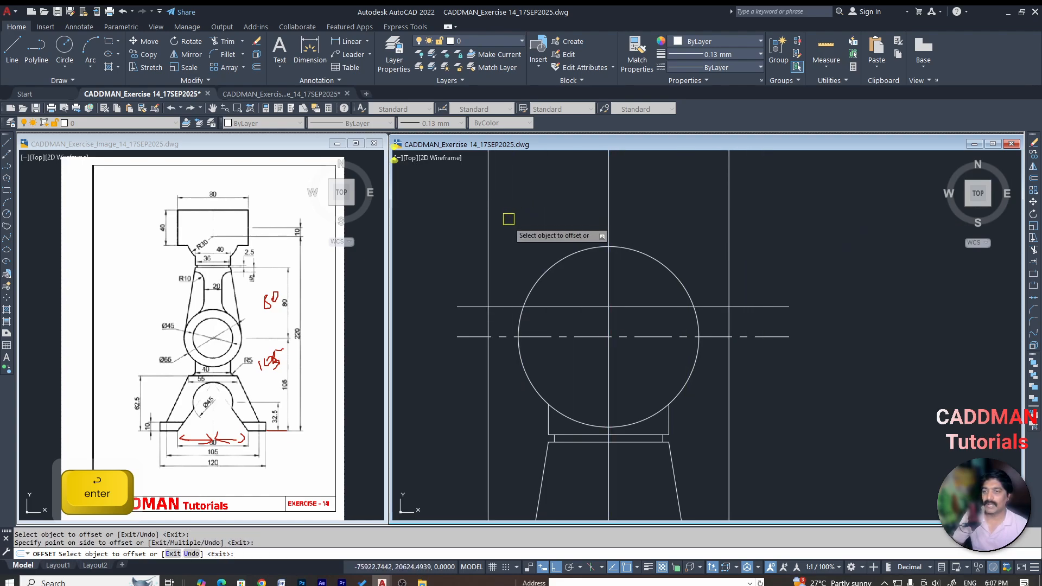
pyautogui.press('Escape')
pyautogui.press('Escape')
# Offset the continuous horizontal line above the circle's centreline by 20, both upward and downward
pyautogui.write('o')
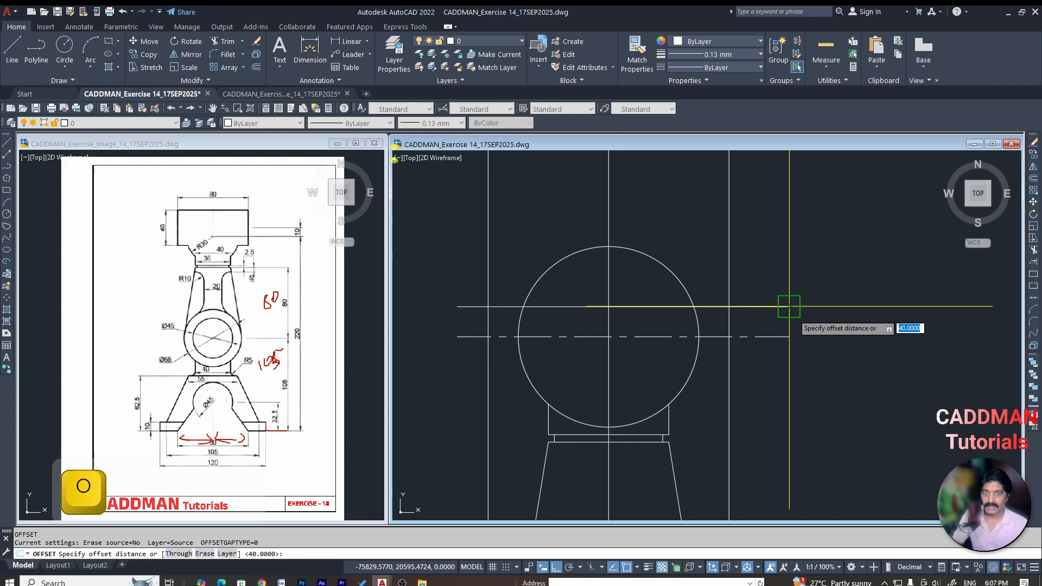
pyautogui.press('space')
pyautogui.write('10')
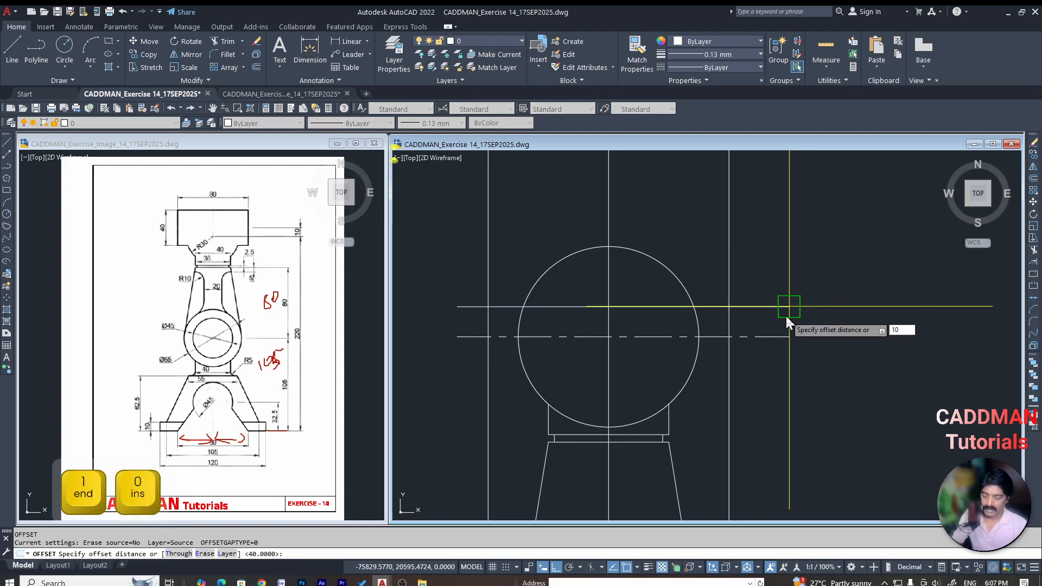
pyautogui.press('BackSpace')
pyautogui.press('BackSpace')
pyautogui.write('20')
pyautogui.press('Return')
pyautogui.click(782, 307)
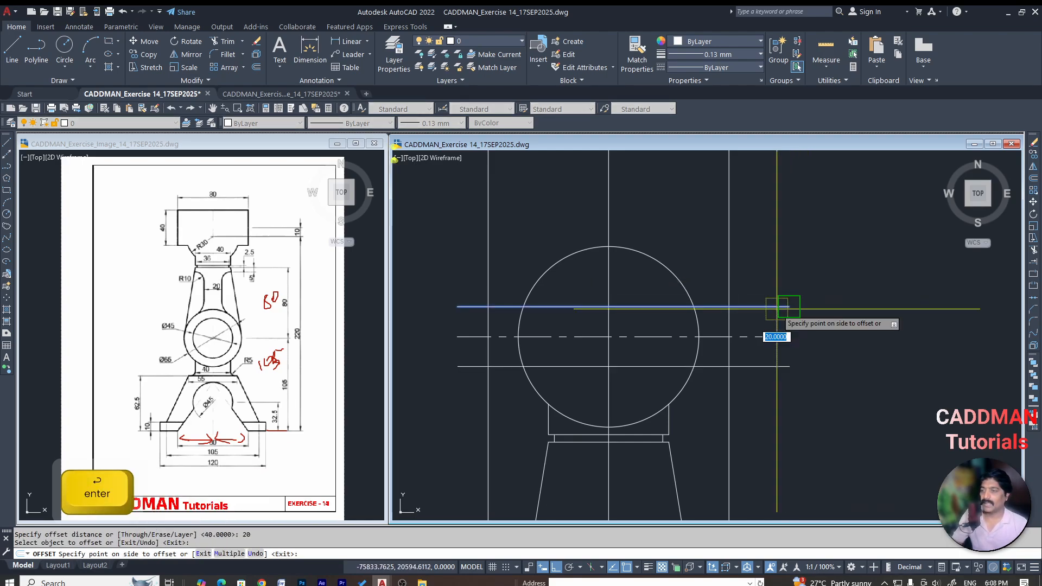
pyautogui.click(767, 286)
pyautogui.click(773, 307)
pyautogui.click(773, 401)
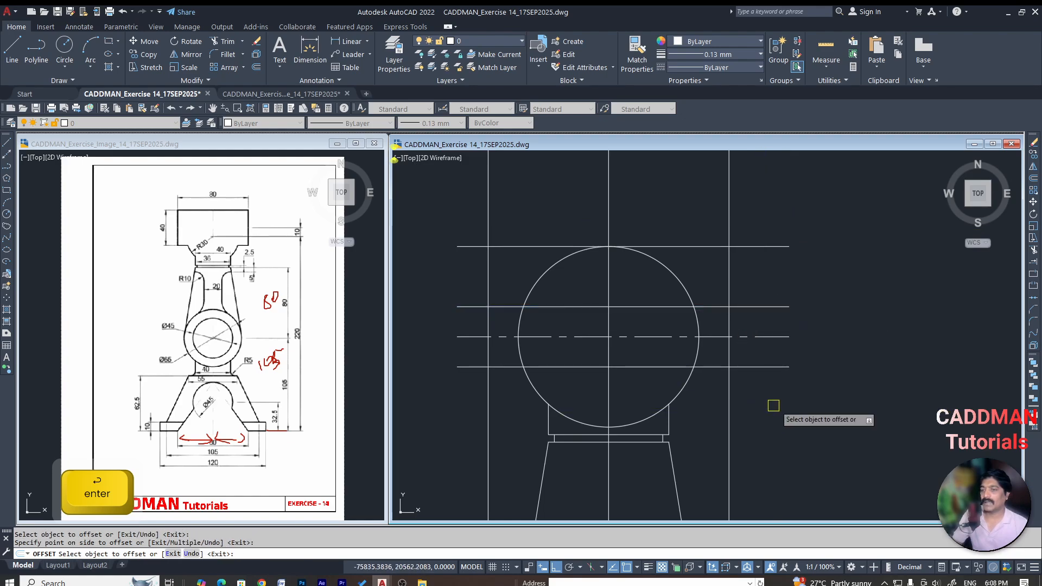
pyautogui.press('Escape')
pyautogui.press('Escape')
# Trim the overhanging ends of the new offset lines to leave the 80 by 40 top block rectangle
pyautogui.write('tr')
pyautogui.press('space')
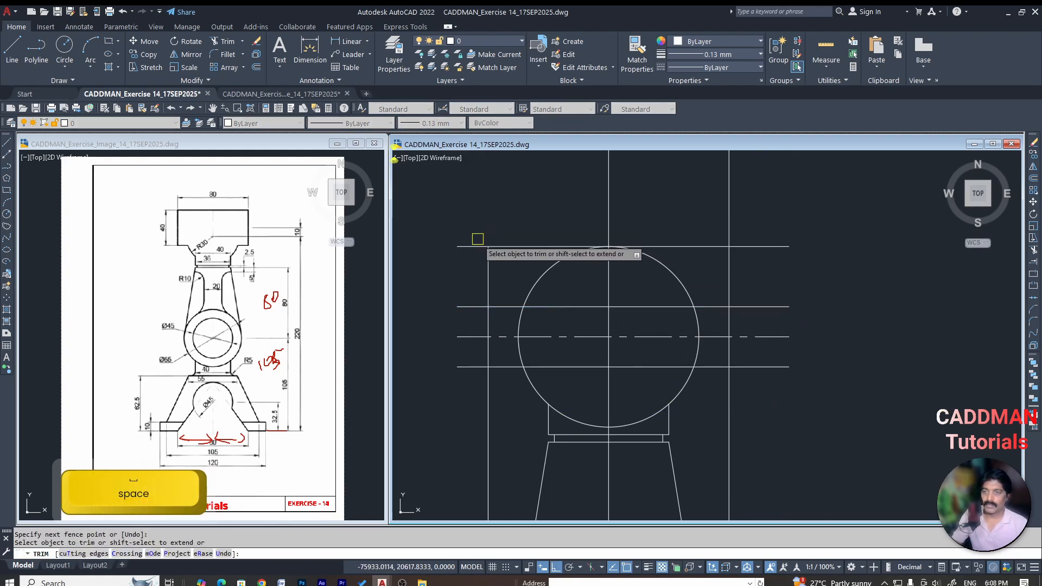
pyautogui.click(461, 270)
pyautogui.press('space')
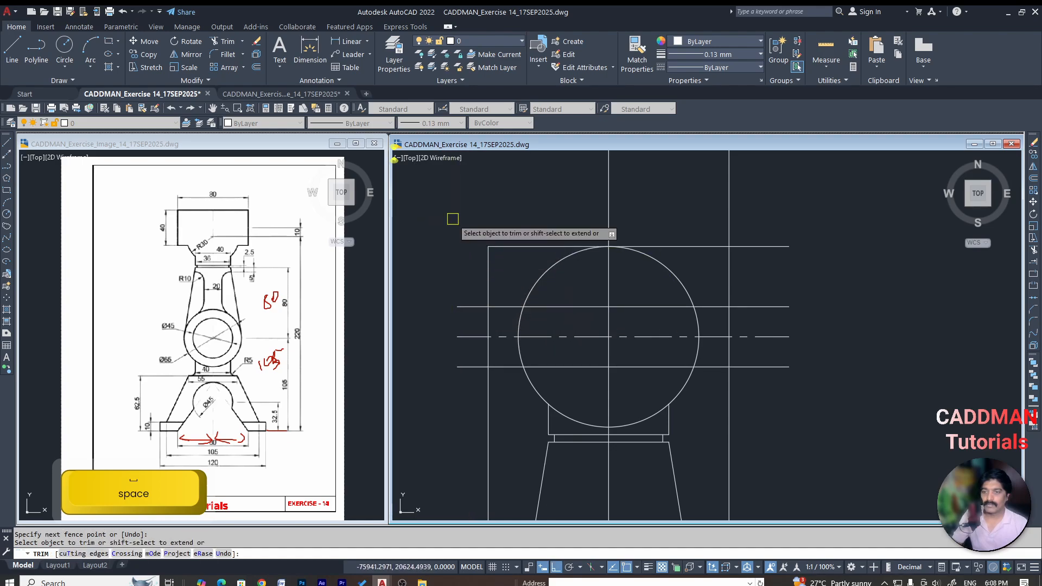
pyautogui.click(491, 384)
pyautogui.moveTo(763, 263); pyautogui.dragTo(754, 227)
pyautogui.moveTo(760, 209); pyautogui.dragTo(698, 210)
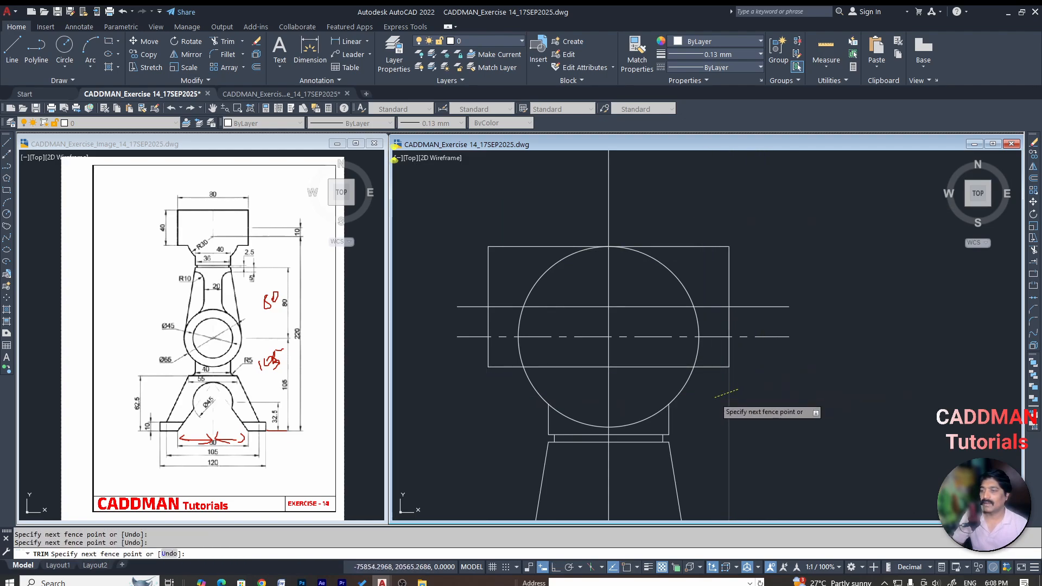
pyautogui.press('Escape')
pyautogui.press('Escape')
# Trim the R30 circle at the top block's lower edge and erase the arc remaining inside the block
pyautogui.press('space')
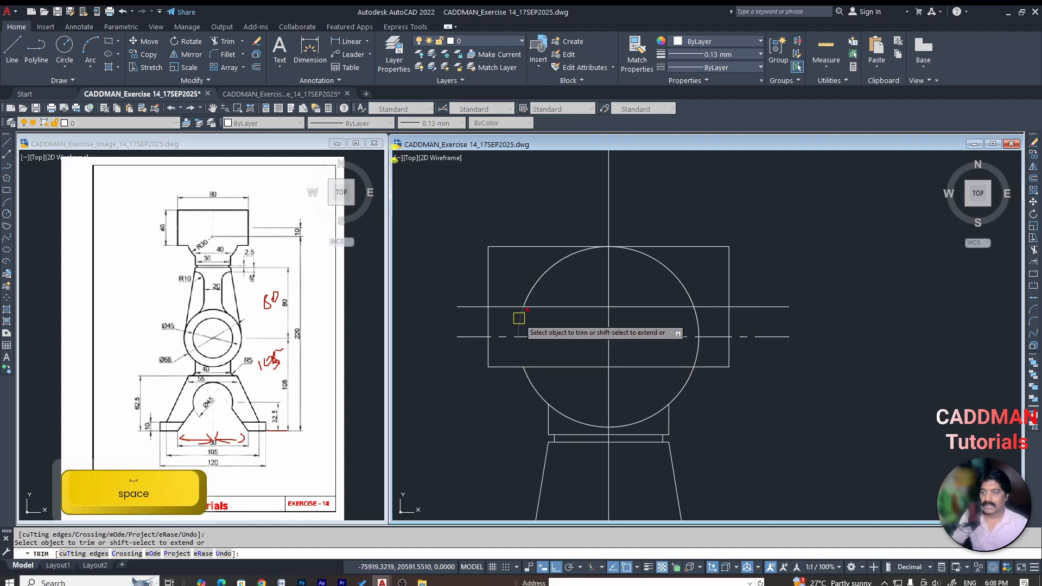
pyautogui.click(696, 355)
pyautogui.press('Escape')
pyautogui.click(688, 284)
pyautogui.write('e')
pyautogui.press('space')
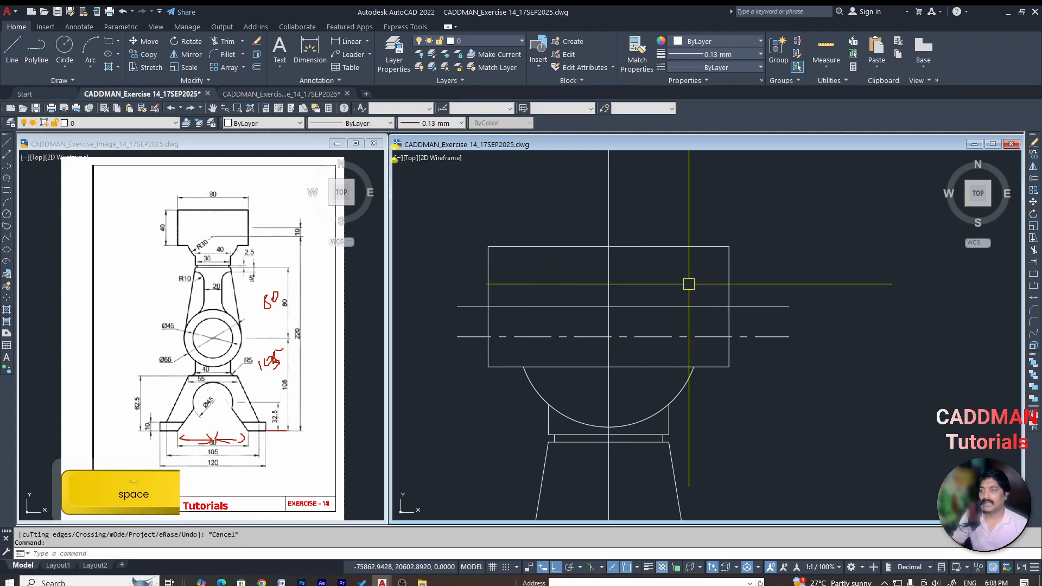
pyautogui.press('Escape')
pyautogui.scroll(-2, 666, 279)
pyautogui.keyDown('ctrl'); pyautogui.scroll(2, 677, 285); pyautogui.keyUp('ctrl')
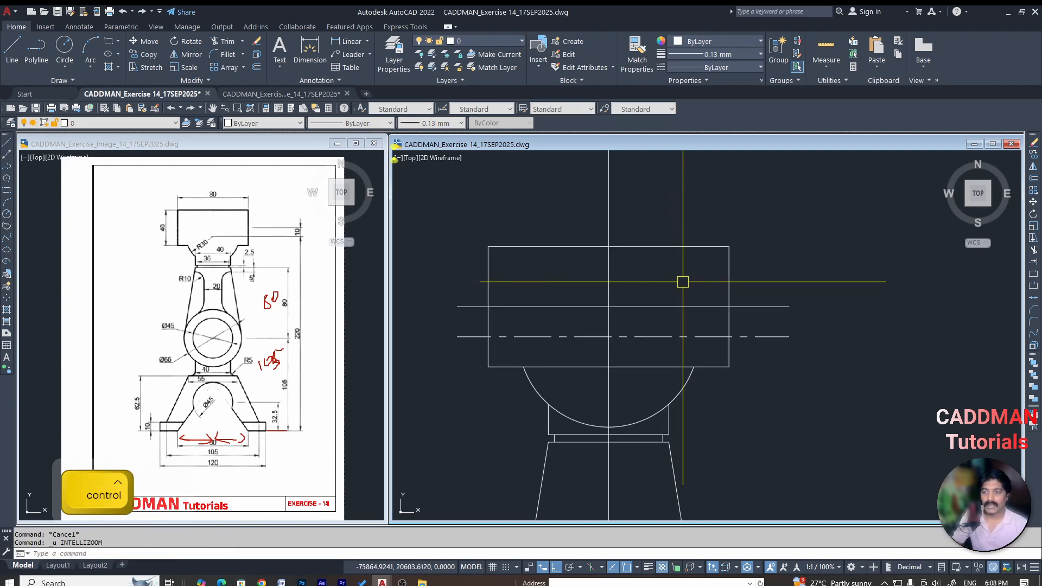
pyautogui.press('Escape')
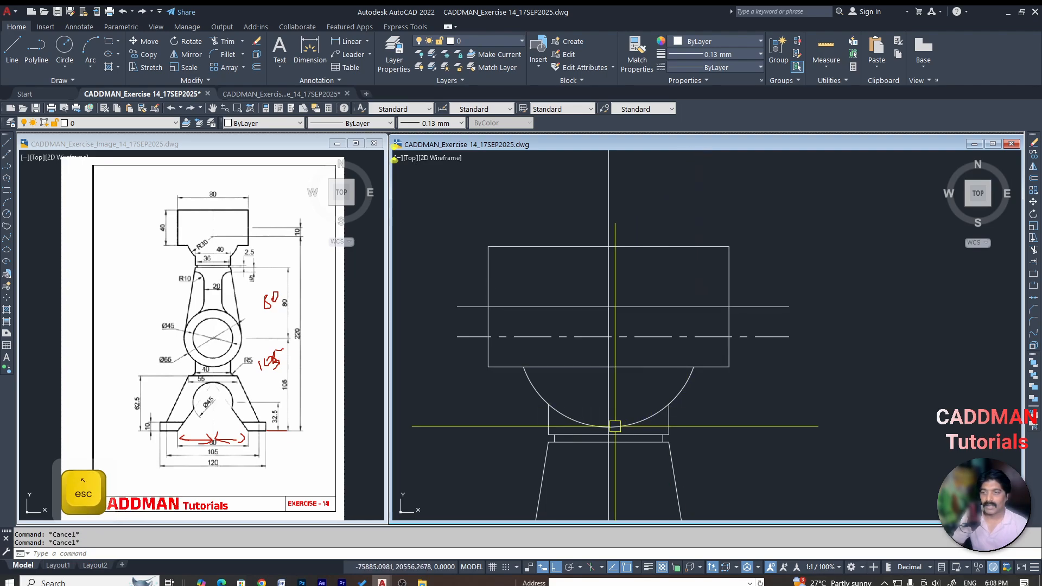
# Trim the lower part of the R30 arc between the two vertical collar sides
pyautogui.write('tr')
pyautogui.press('space')
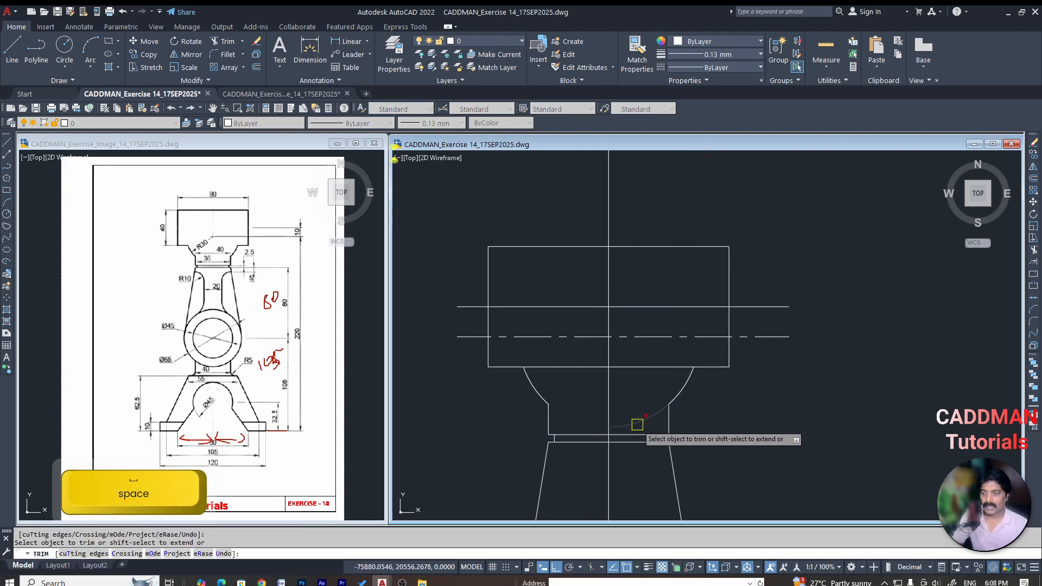
pyautogui.press('Escape')
pyautogui.scroll(-2, 731, 312)
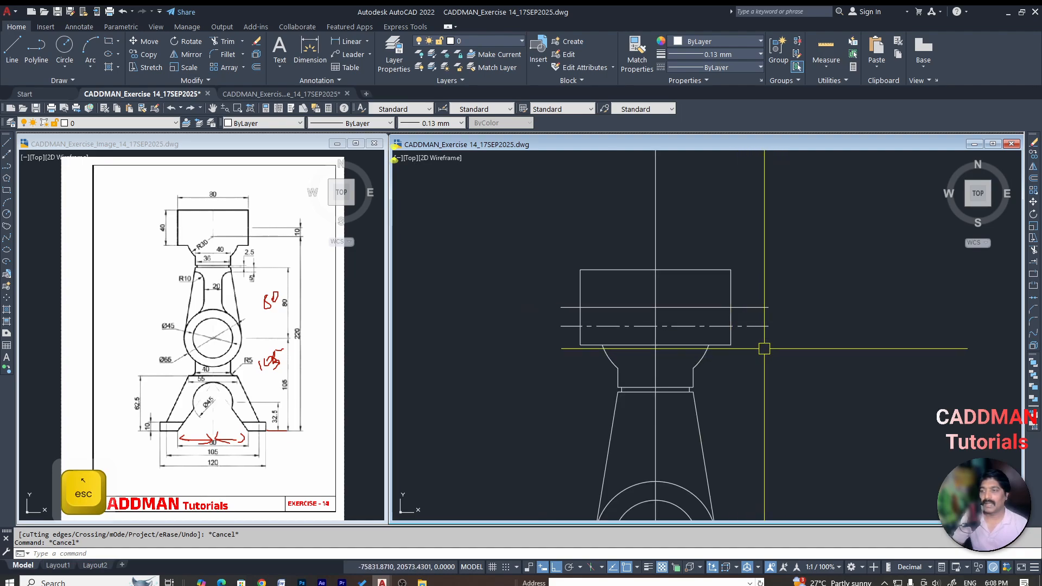
pyautogui.scroll(2, 764, 348)
pyautogui.scroll(-4, 729, 327)
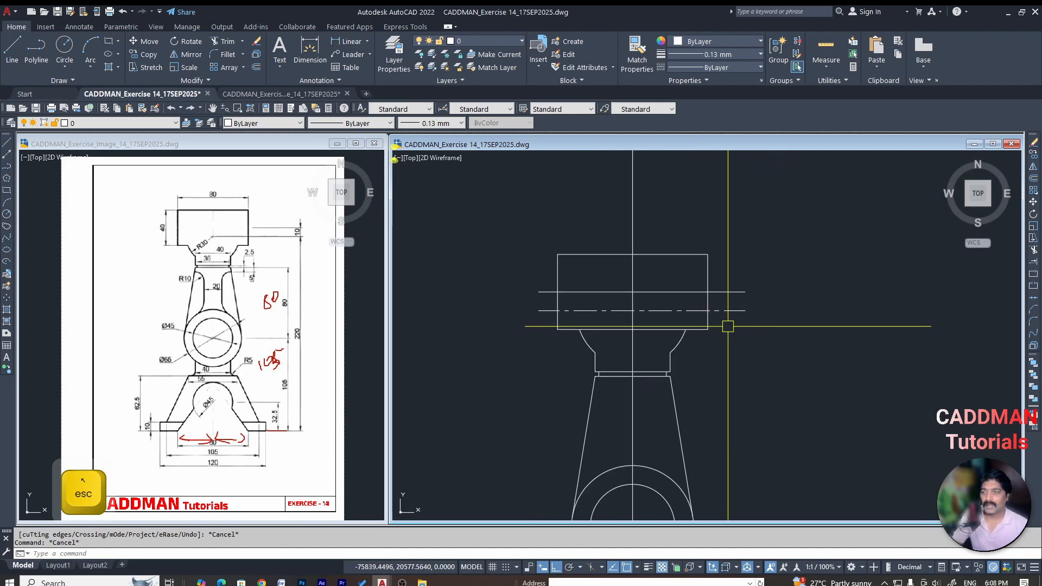
pyautogui.scroll(2, 724, 411)
pyautogui.scroll(-2, 593, 298)
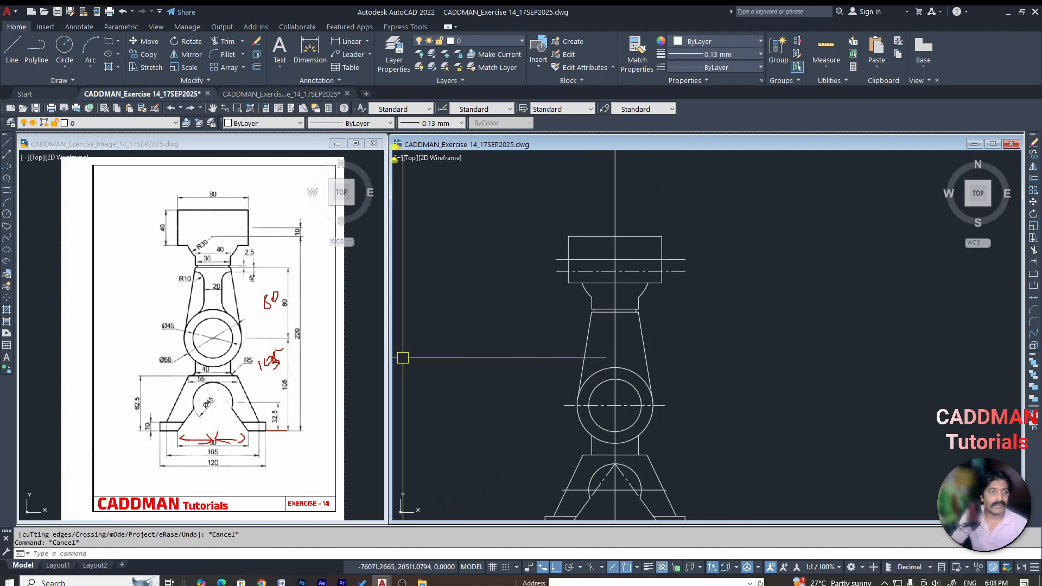
# Offset the vertical centreline by 10 to both sides for the 20-wide inner web
pyautogui.click(10, 162)
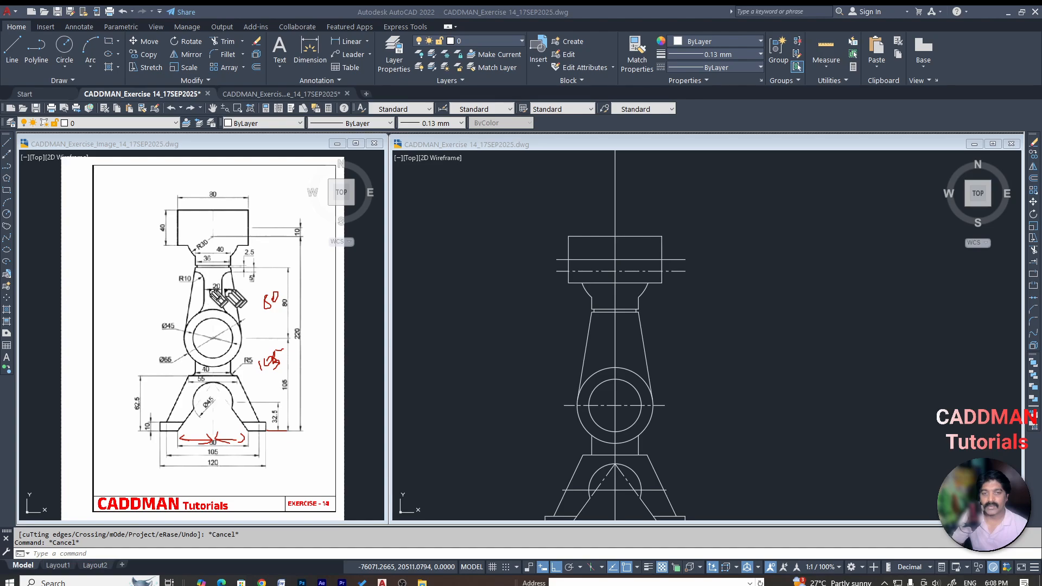
pyautogui.click(386, 231)
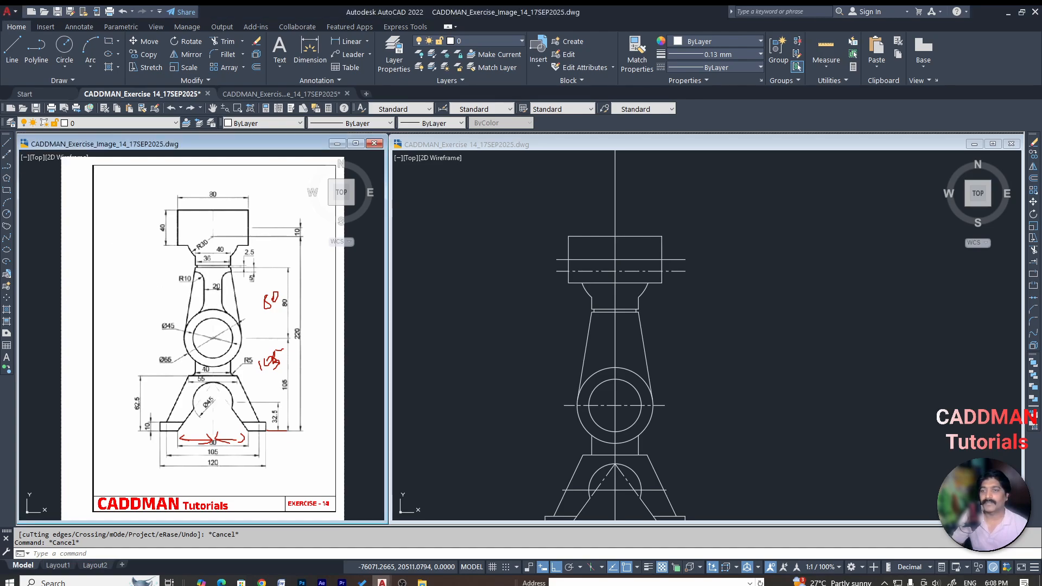
pyautogui.click(471, 237)
pyautogui.press('Escape')
pyautogui.press('Escape')
pyautogui.write('o')
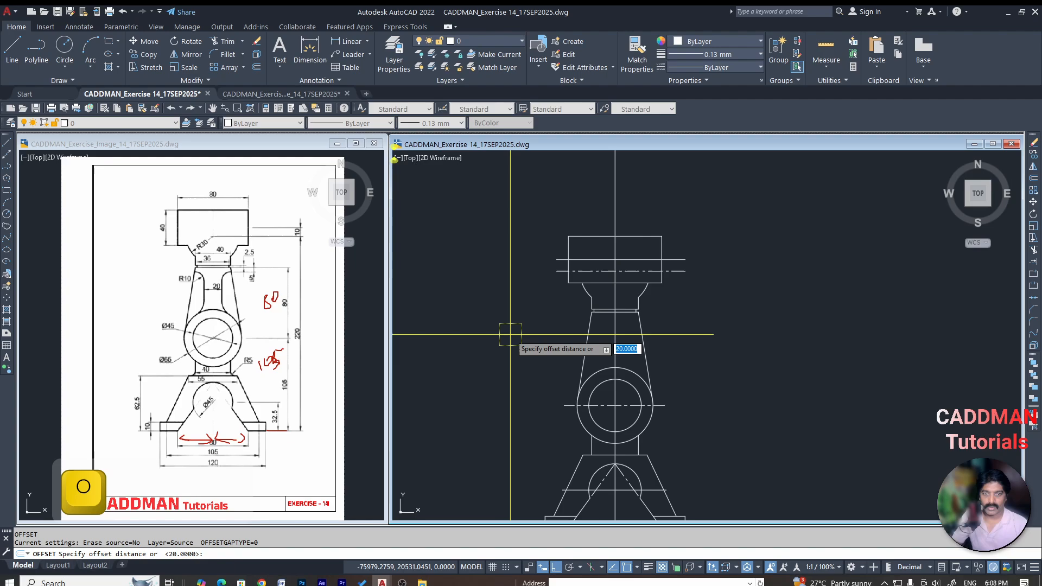
pyautogui.press('space')
pyautogui.write('10')
pyautogui.press('Return')
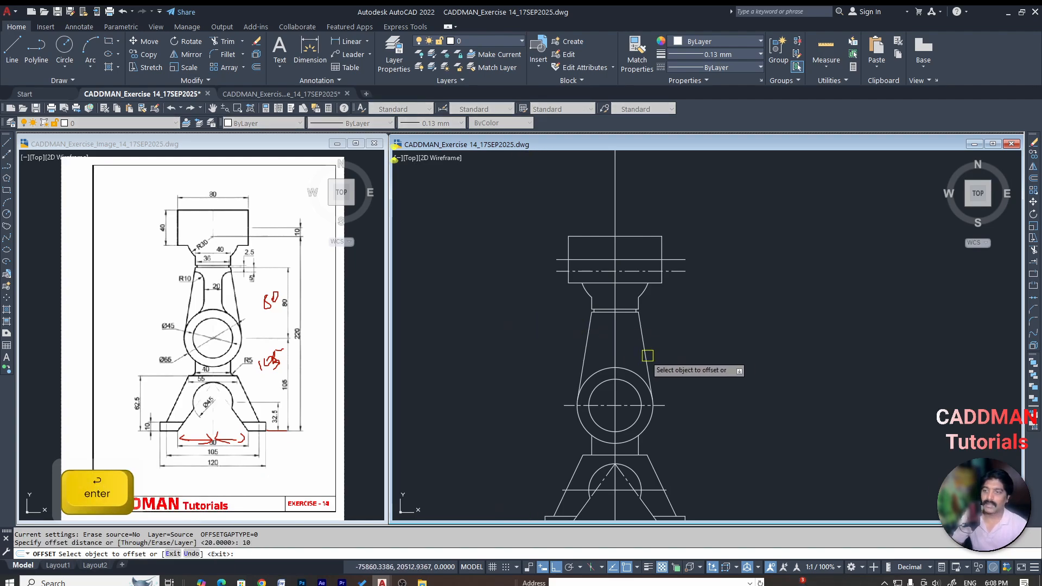
pyautogui.click(618, 344)
pyautogui.scroll(10, 627, 343)
pyautogui.click(673, 325)
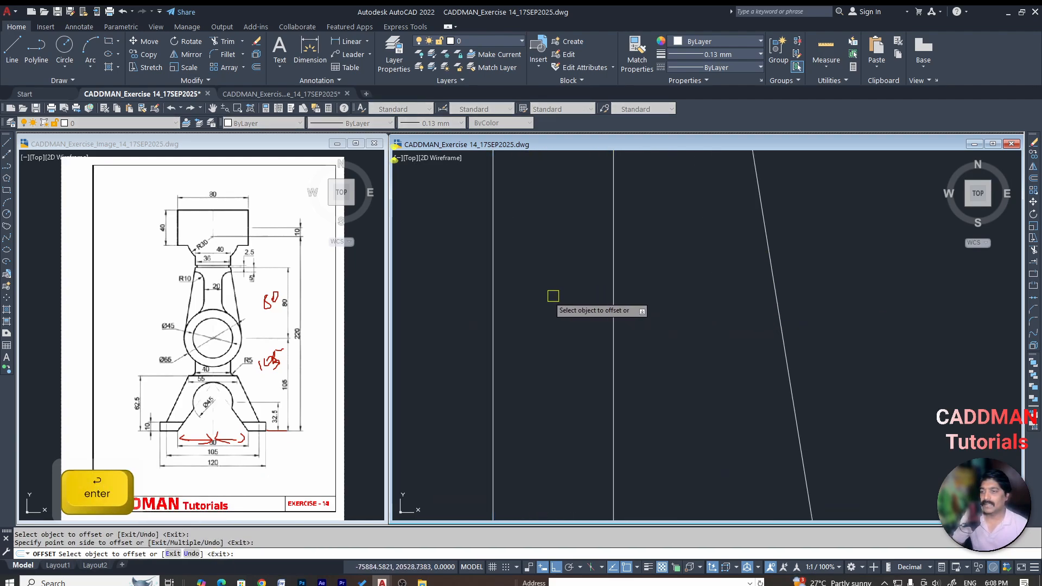
pyautogui.scroll(-6, 554, 296)
pyautogui.press('Escape')
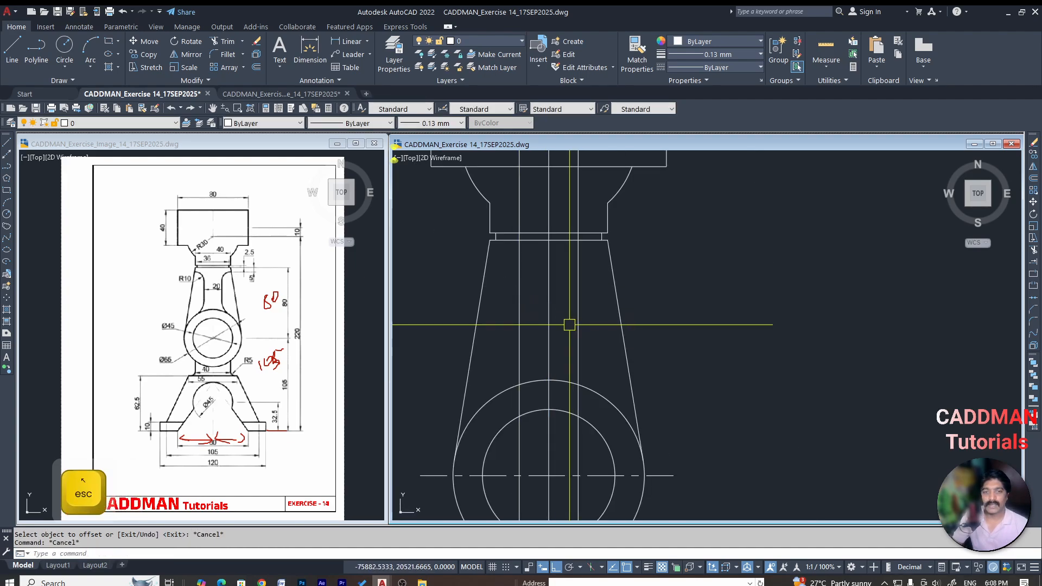
# Trim the two web lines within the collar and erase their leftover segments above it
pyautogui.write('tr')
pyautogui.press('space')
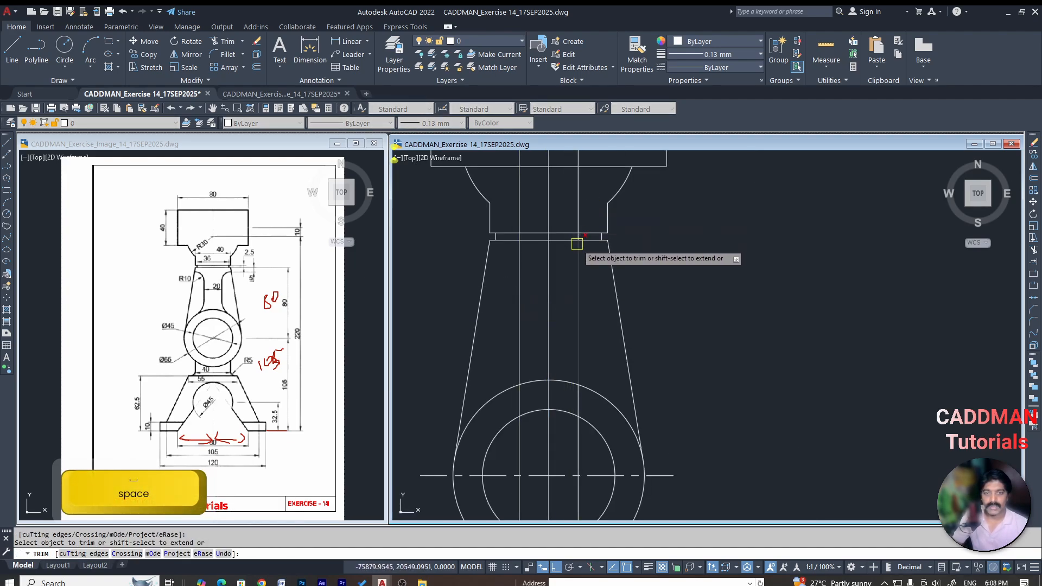
pyautogui.scroll(4, 577, 245)
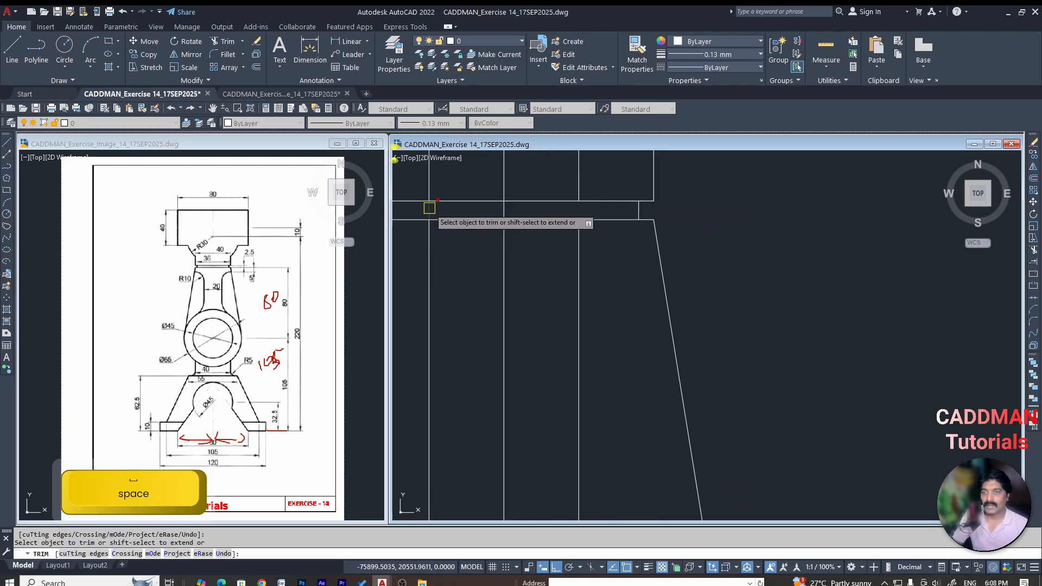
pyautogui.scroll(-2, 577, 223)
pyautogui.press('Escape')
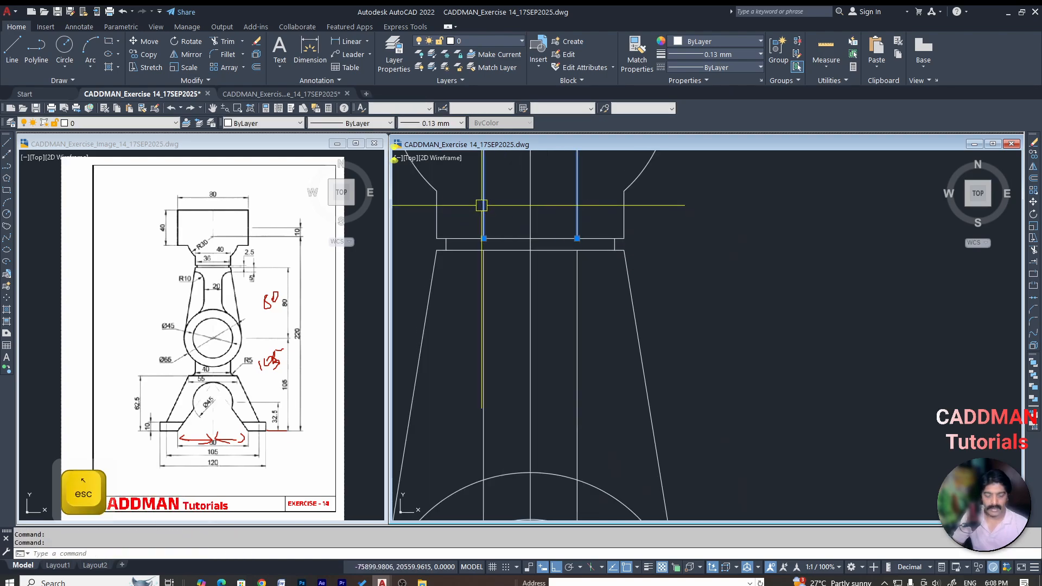
pyautogui.press('space')
# Trim the two web lines where they meet the outer Ø65 circle and erase their remaining segments below
pyautogui.scroll(-3, 521, 260)
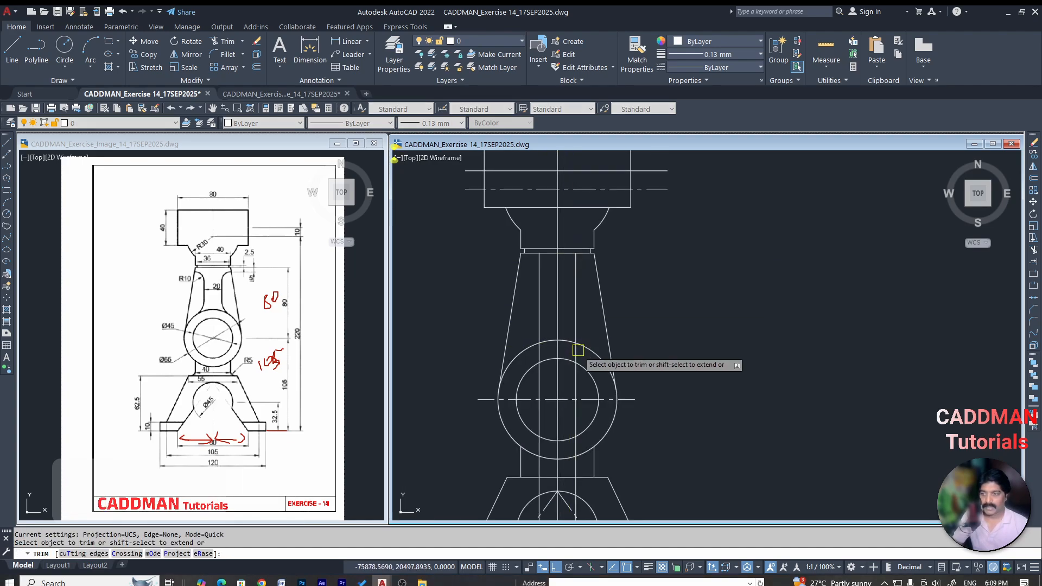
pyautogui.press('space')
pyautogui.press('Escape')
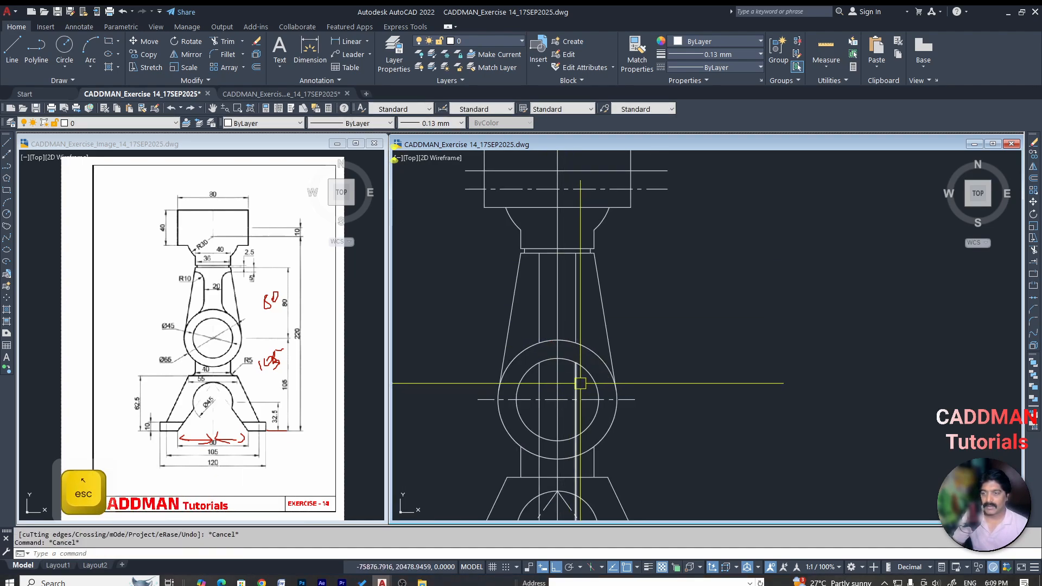
pyautogui.press('Escape')
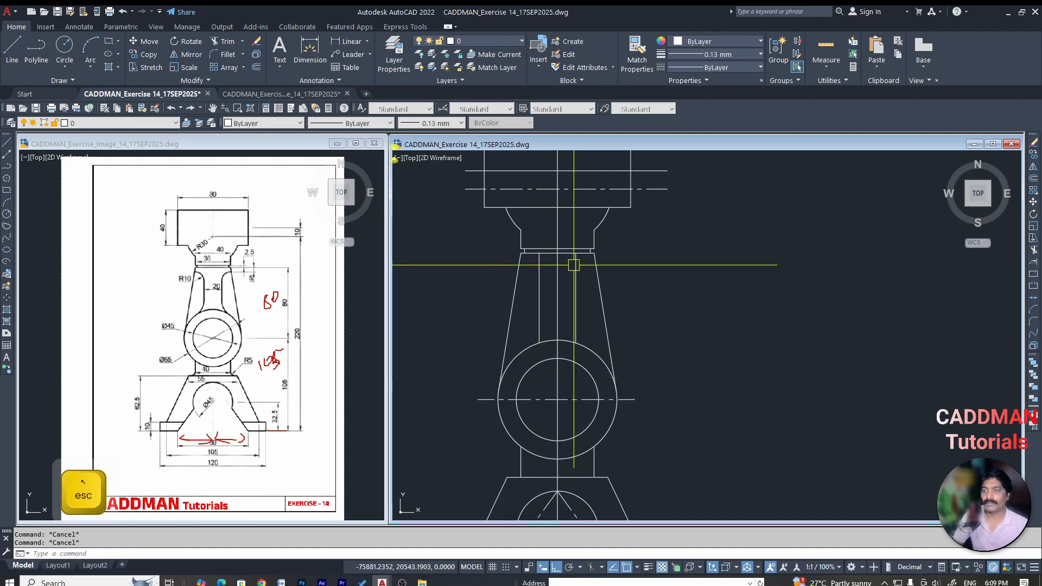
pyautogui.scroll(2, 576, 263)
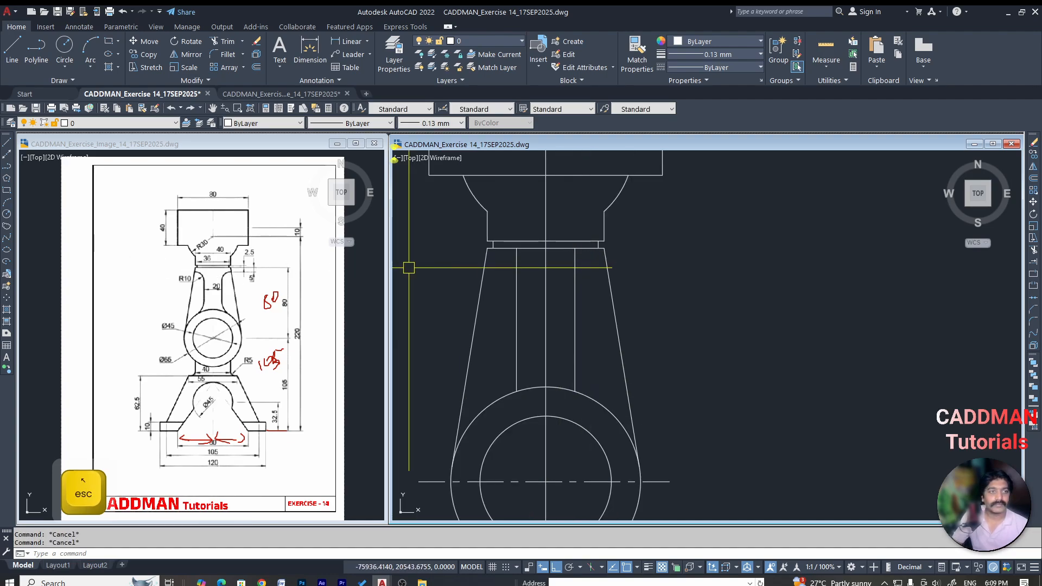
# Offset the horizontal line at the top of the tapered body downward by 5
pyautogui.hotkey('ctrl', 'shift', '3')
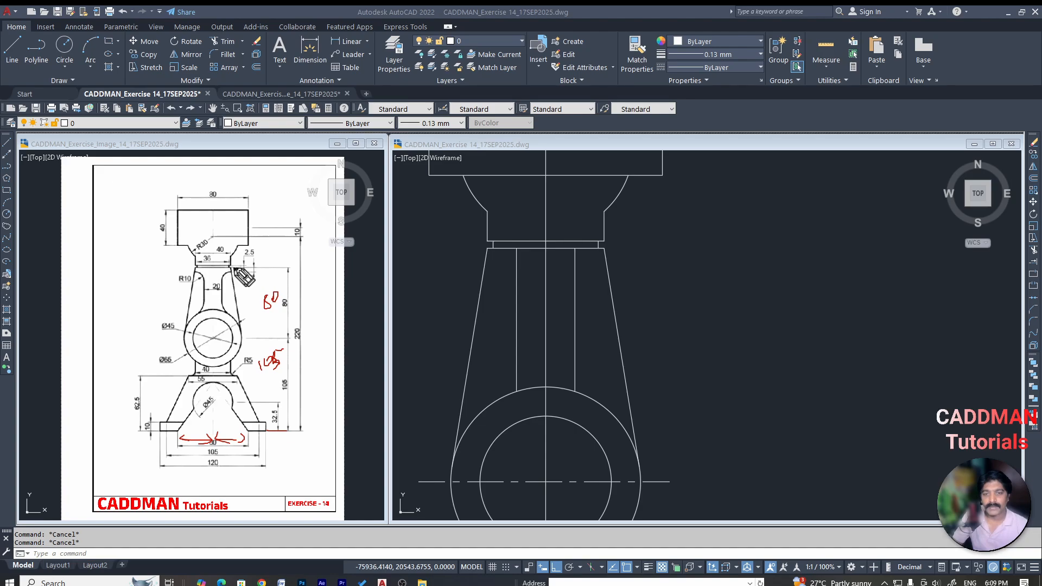
pyautogui.click(676, 216)
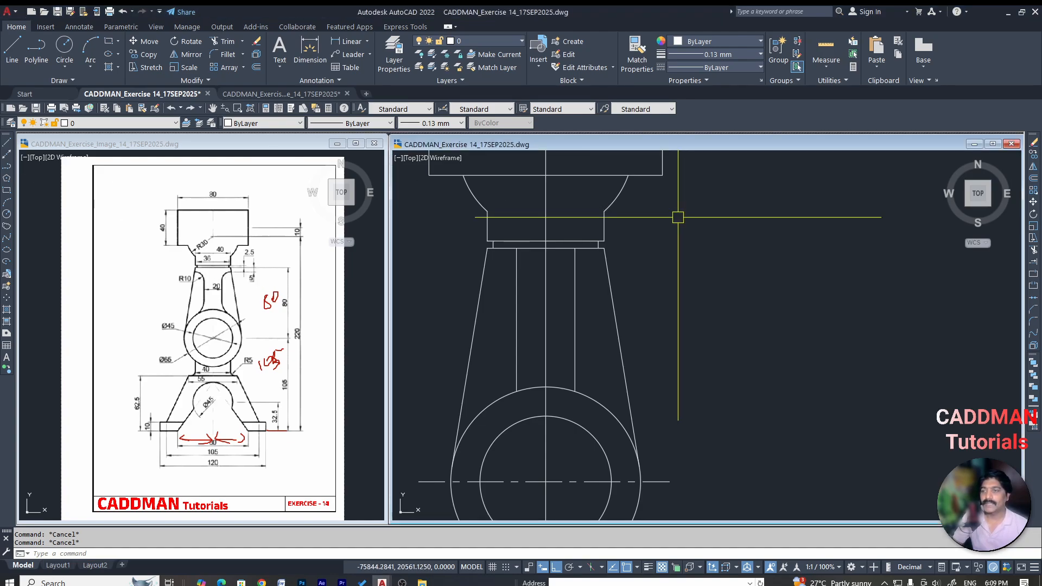
pyautogui.write('o')
pyautogui.press('space')
pyautogui.write('5')
pyautogui.press('Return')
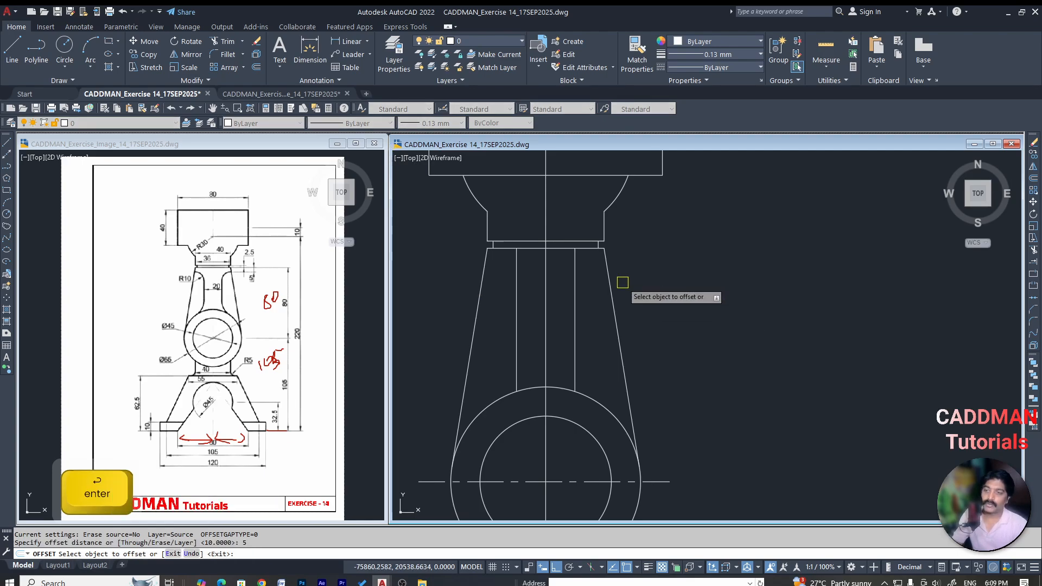
pyautogui.click(591, 249)
pyautogui.click(681, 317)
pyautogui.press('Escape')
pyautogui.press('Escape')
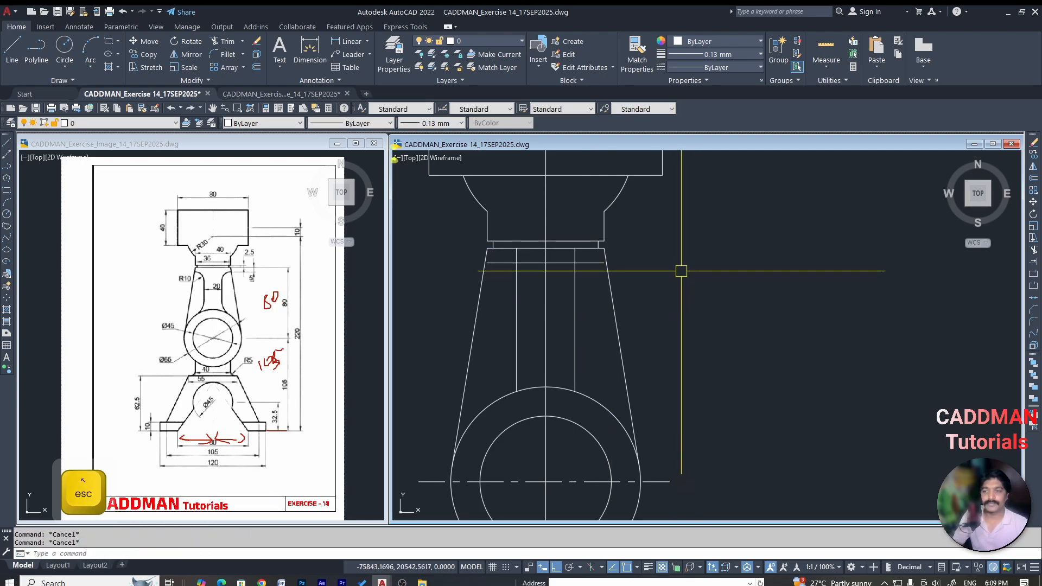
# Extend the ends of the offset horizontal line to the sloped sides of the tapered body
pyautogui.write('ex')
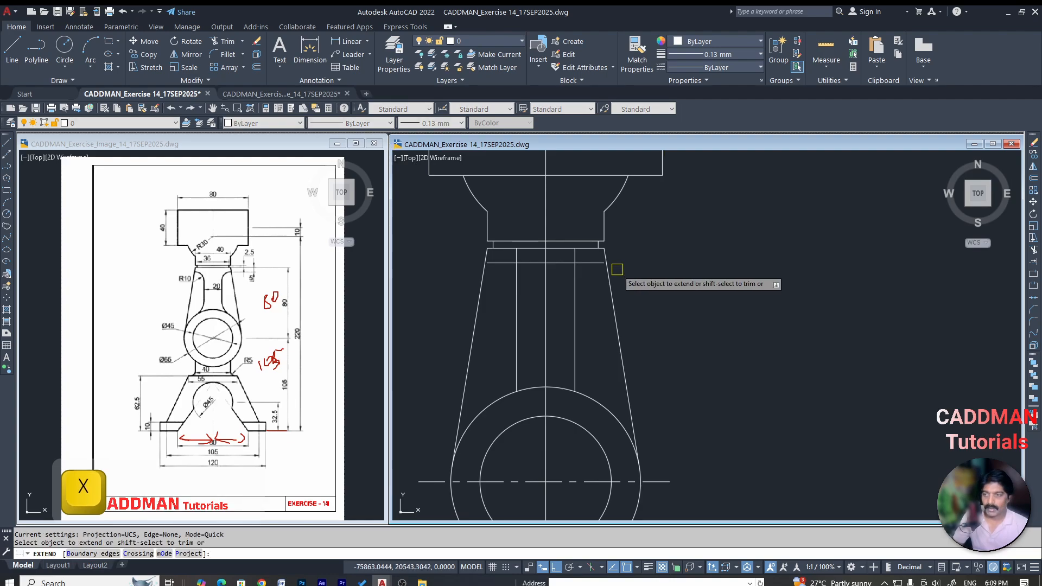
pyautogui.press('space')
pyautogui.scroll(2, 608, 270)
pyautogui.click(435, 260)
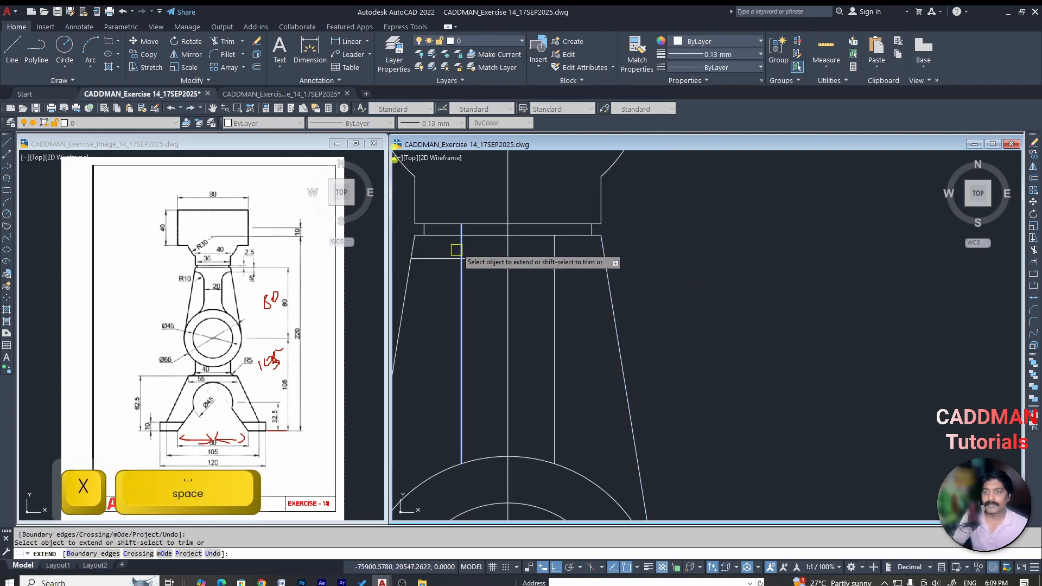
pyautogui.press('Escape')
# Trim the two web lines above the offset line and the part of that line between them
pyautogui.write('tr')
pyautogui.press('space')
pyautogui.click(465, 248)
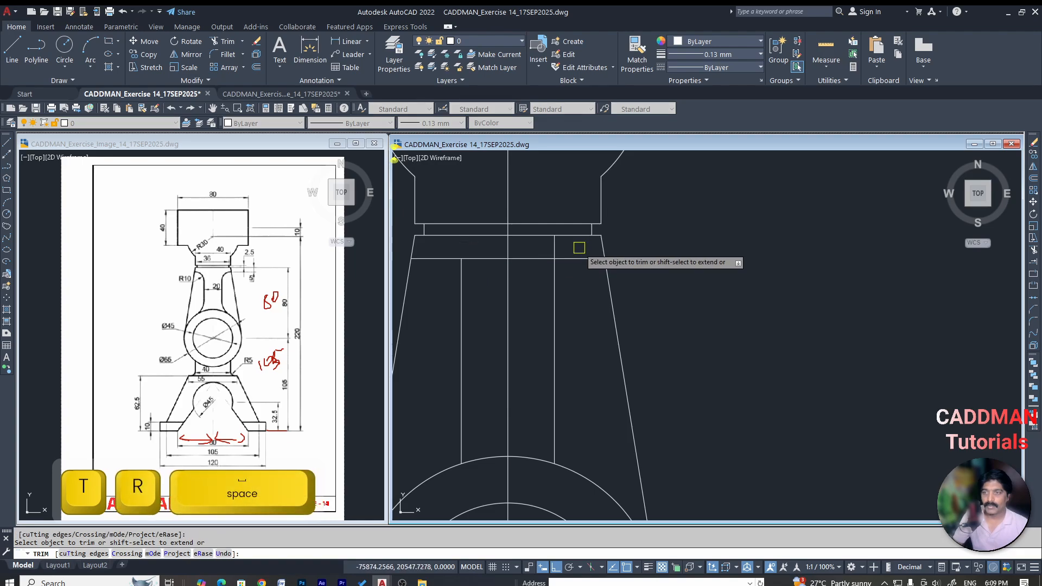
pyautogui.click(558, 246)
pyautogui.scroll(-2, 651, 326)
pyautogui.press('Escape')
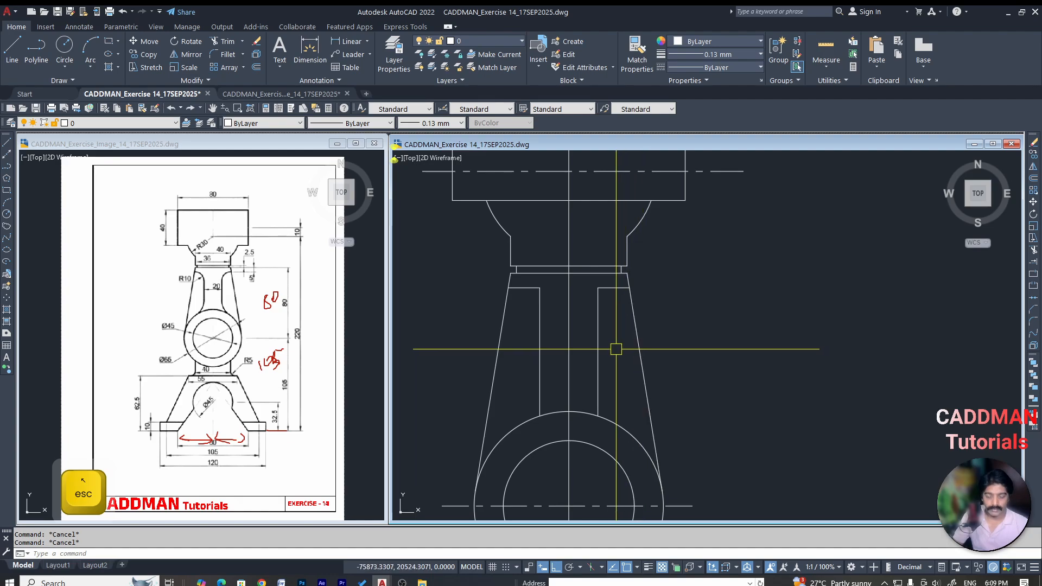
# Fillet the two upper corners between the web lines and the short horizontal lines with radius 10
pyautogui.write('f')
pyautogui.press('Return')
pyautogui.write('r')
pyautogui.press('Return')
pyautogui.write('10')
pyautogui.press('Return')
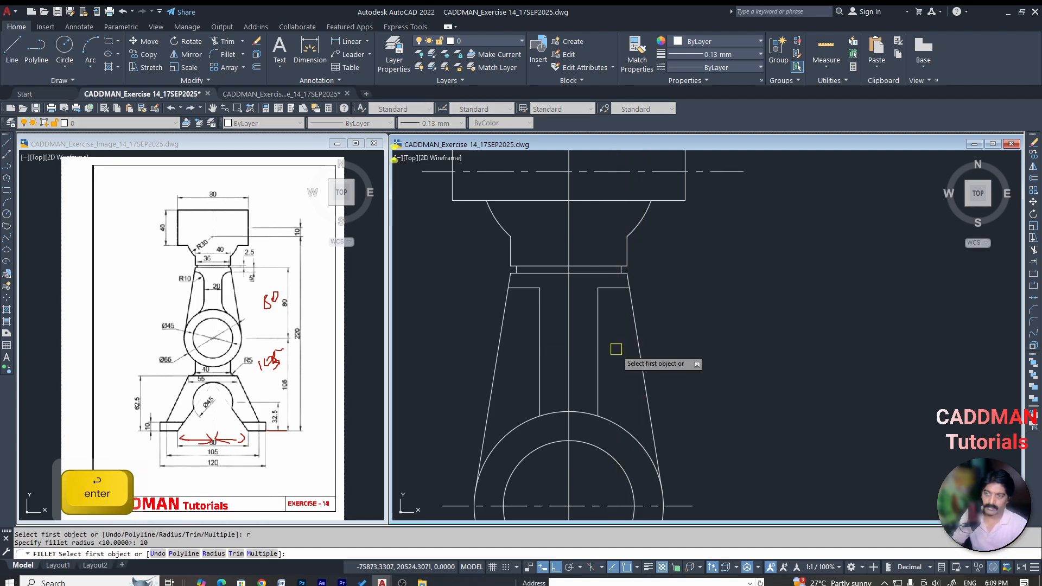
pyautogui.click(535, 297)
pyautogui.click(540, 313)
pyautogui.press('space')
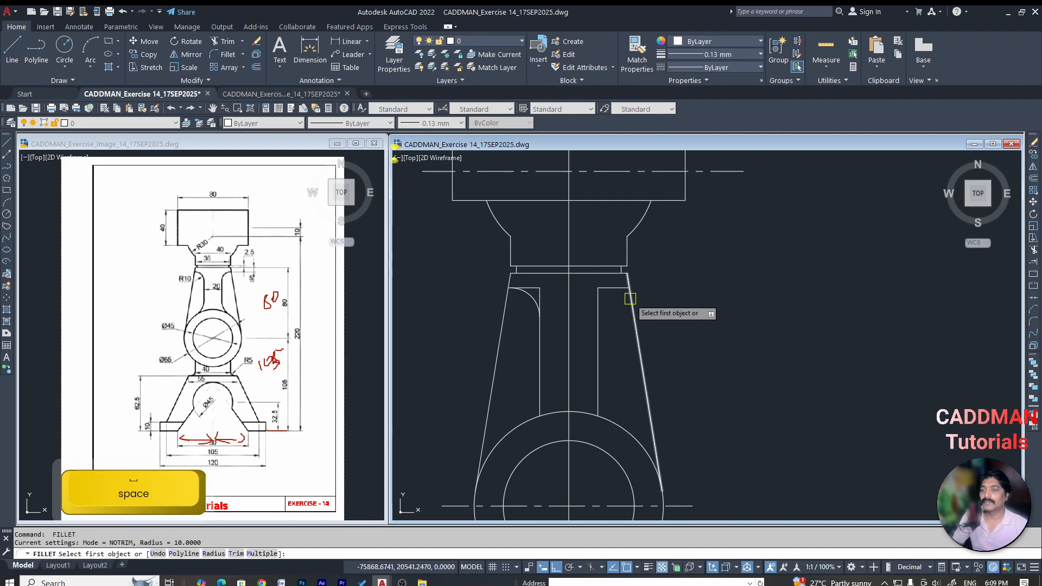
pyautogui.click(622, 288)
pyautogui.click(598, 318)
# Fillet both web lines to the outer Ø65 circle with radius 10
pyautogui.press('space')
pyautogui.click(540, 399)
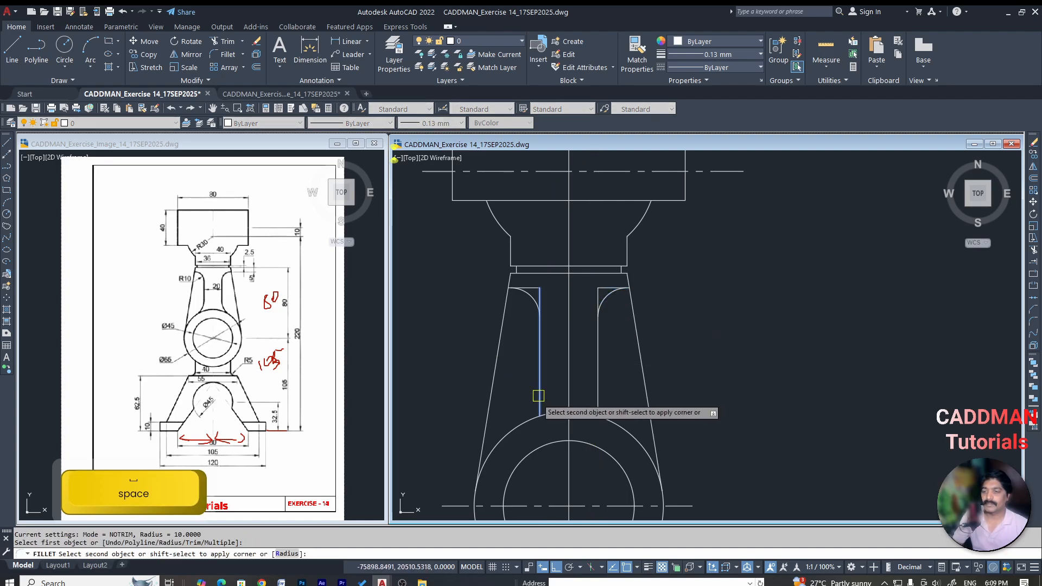
pyautogui.click(517, 423)
pyautogui.press('space')
pyautogui.click(598, 391)
pyautogui.click(628, 426)
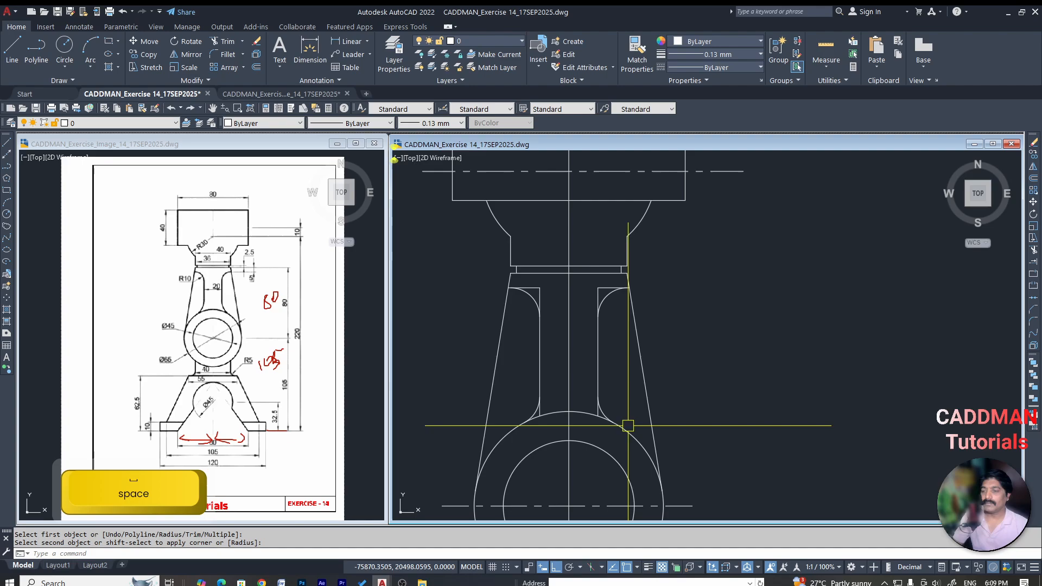
pyautogui.press('space')
pyautogui.press('Escape')
# Trim the leftover straight segments beyond the R10 fillets at the lower and upper ends of the web
pyautogui.write('y')
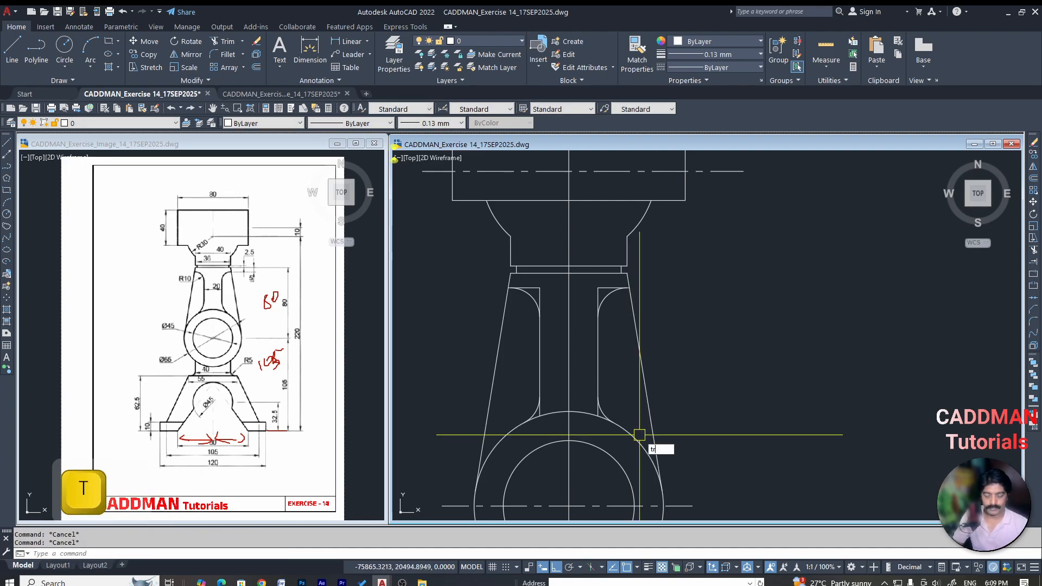
pyautogui.write('r')
pyautogui.press('space')
pyautogui.scroll(4, 559, 407)
pyautogui.click(556, 408)
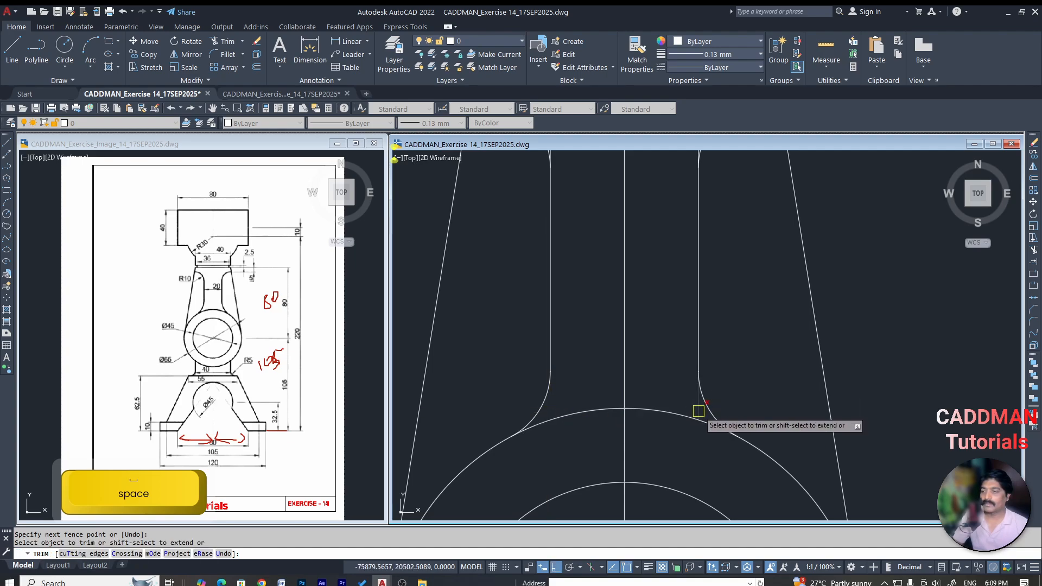
pyautogui.scroll(-5, 695, 409)
pyautogui.scroll(4, 681, 323)
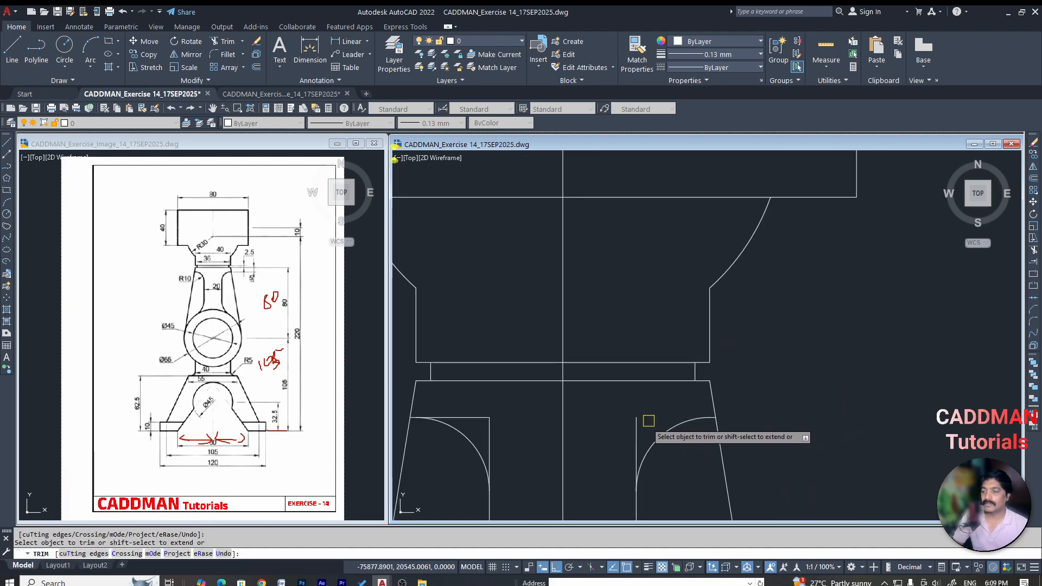
pyautogui.scroll(-5, 567, 384)
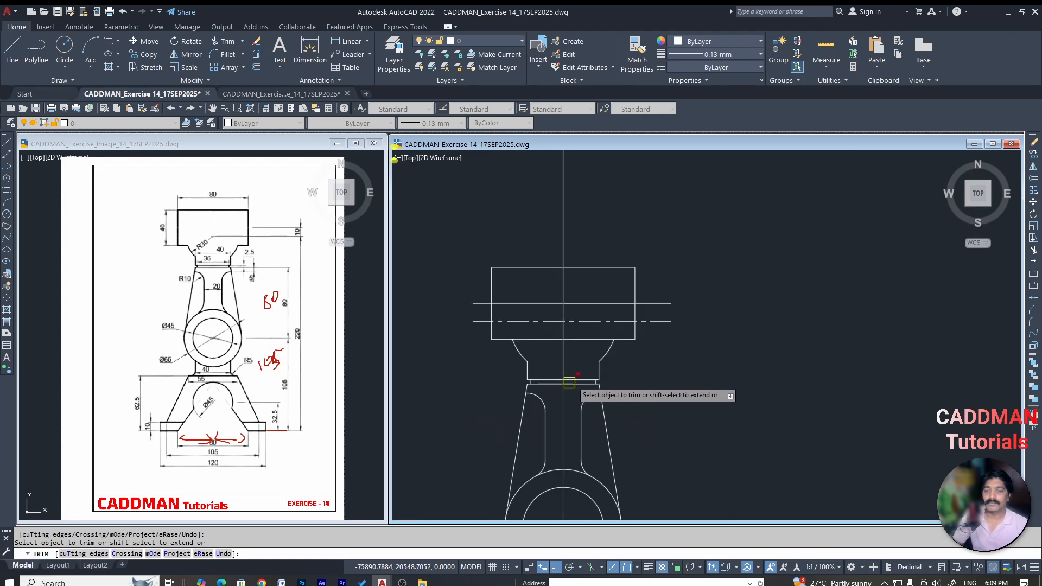
pyautogui.scroll(-5, 597, 383)
pyautogui.press('Escape')
# Break the vertical centreline a short distance above the top block and remove its excess length beyond that point
pyautogui.scroll(2, 632, 413)
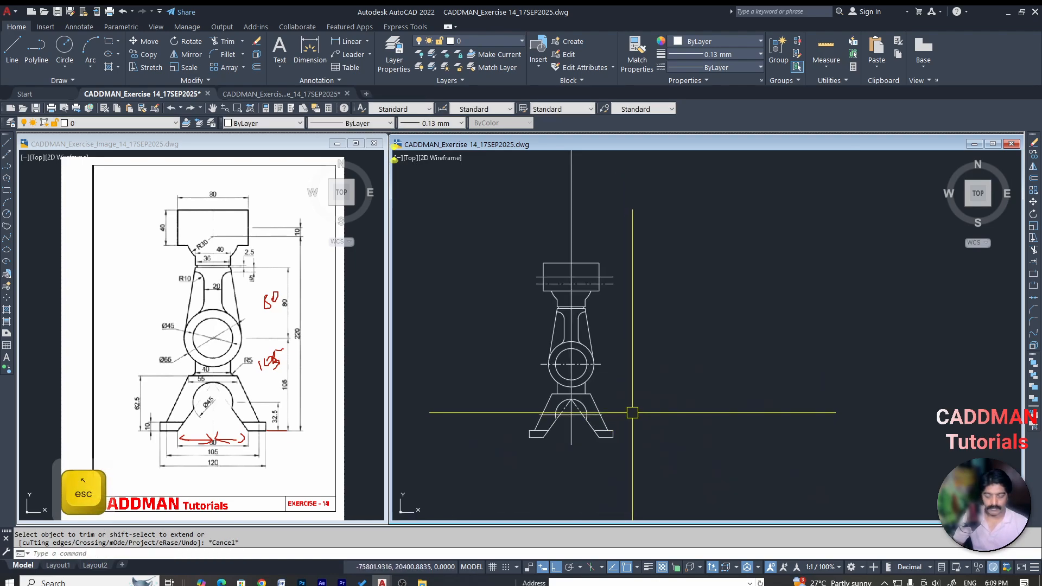
pyautogui.write('br')
pyautogui.press('space')
pyautogui.click(570, 244)
pyautogui.scroll(-3, 589, 257)
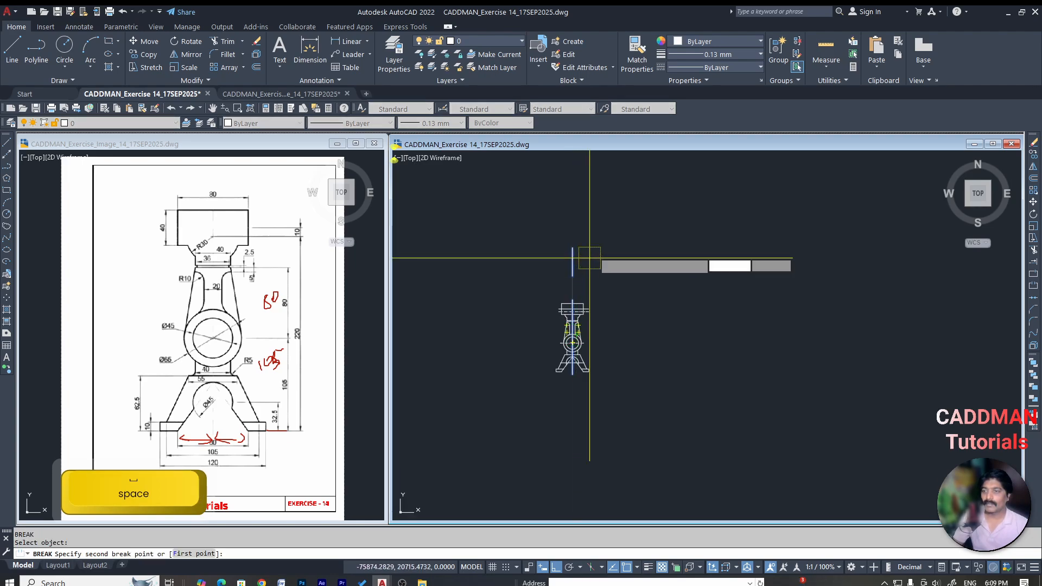
pyautogui.scroll(8, 549, 383)
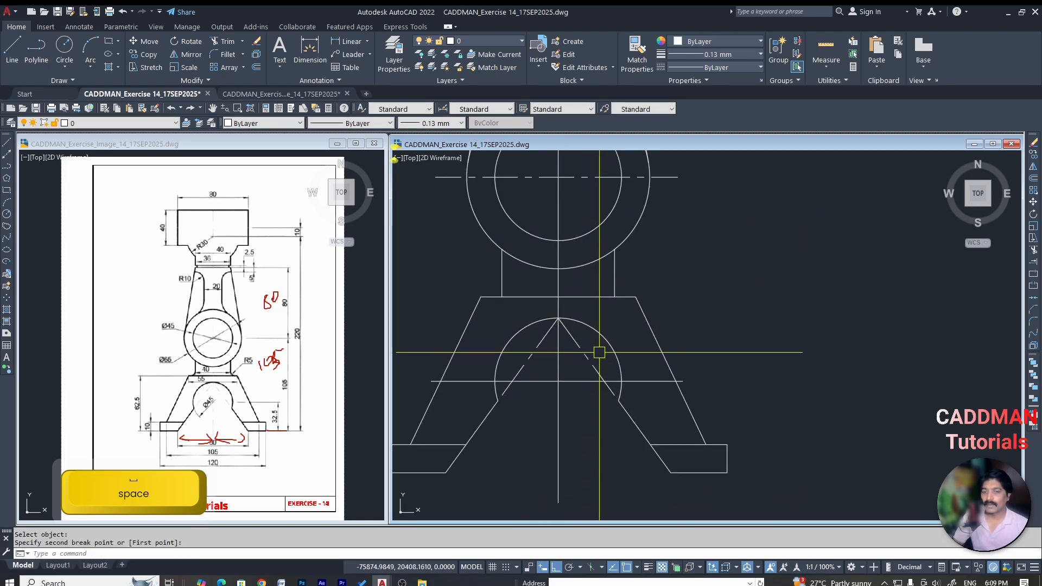
pyautogui.scroll(-5, 600, 359)
pyautogui.press('Escape')
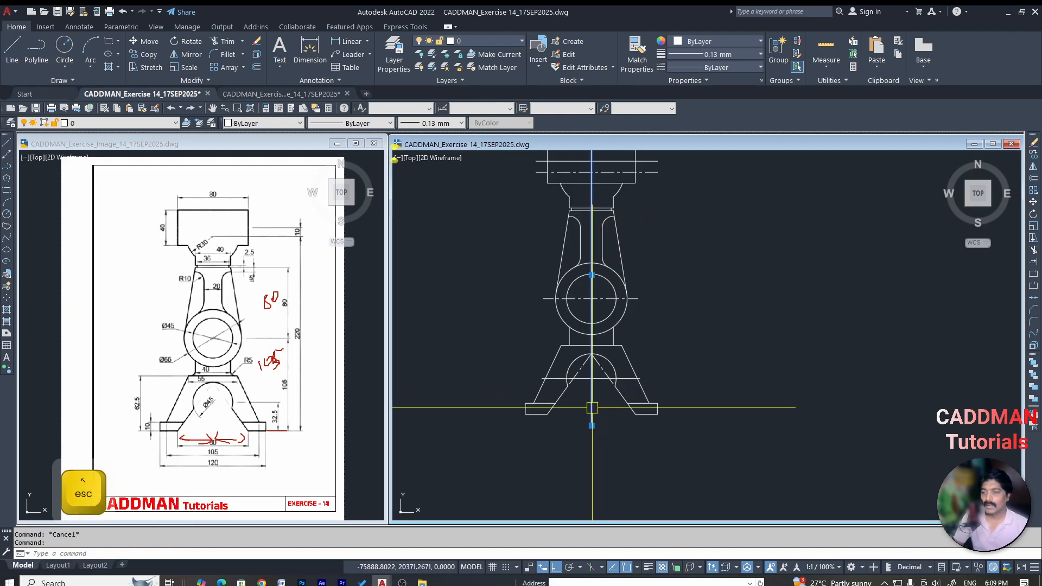
# Set the vertical centreline and the horizontal line through the Ø45 base arc to the CENTERX2 linetype
pyautogui.scroll(5, 622, 379)
pyautogui.scroll(-3, 628, 365)
pyautogui.scroll(3, 588, 349)
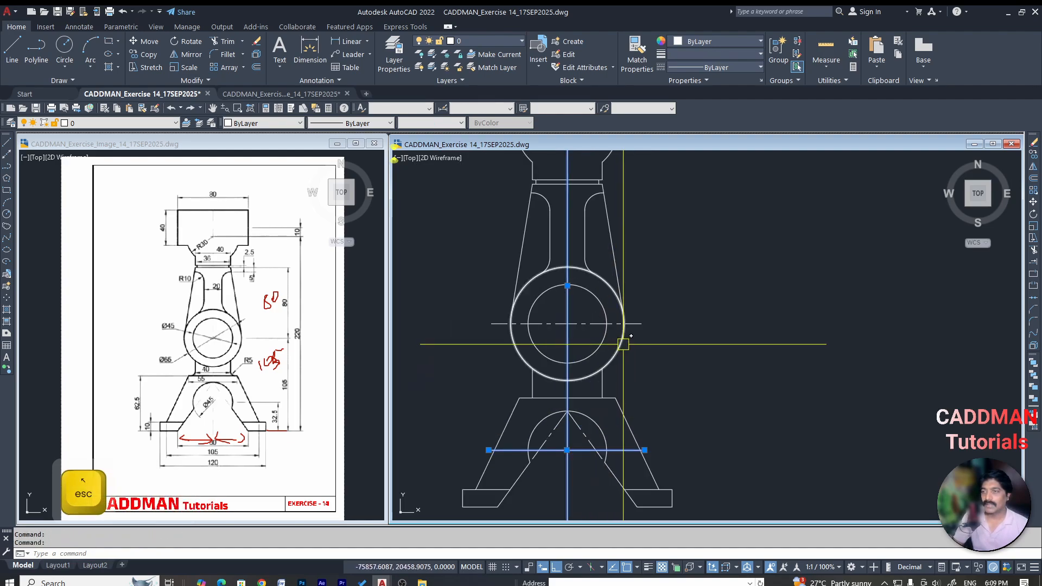
pyautogui.scroll(-3, 628, 344)
pyautogui.scroll(4, 655, 262)
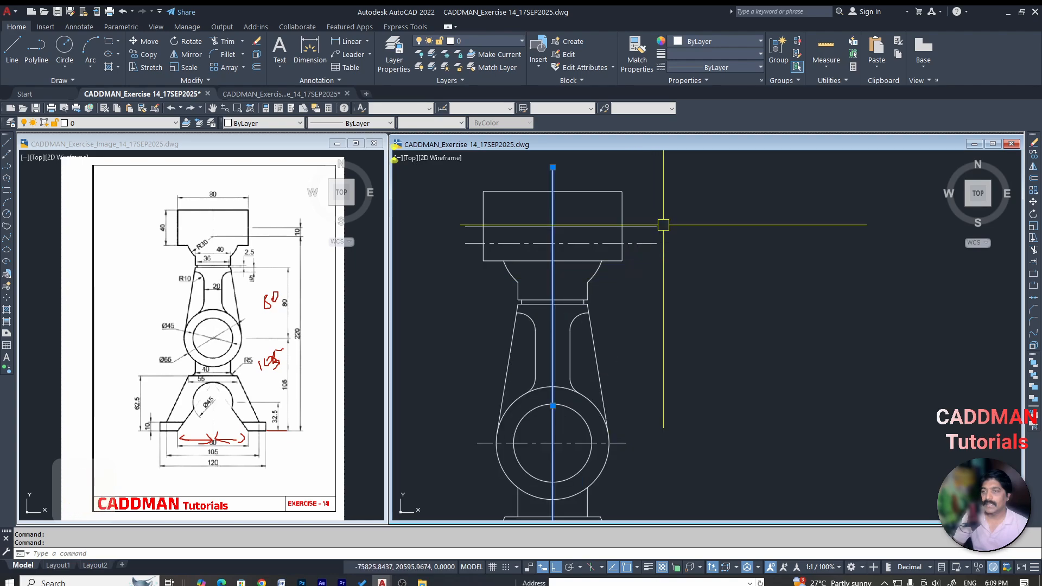
pyautogui.click(727, 67)
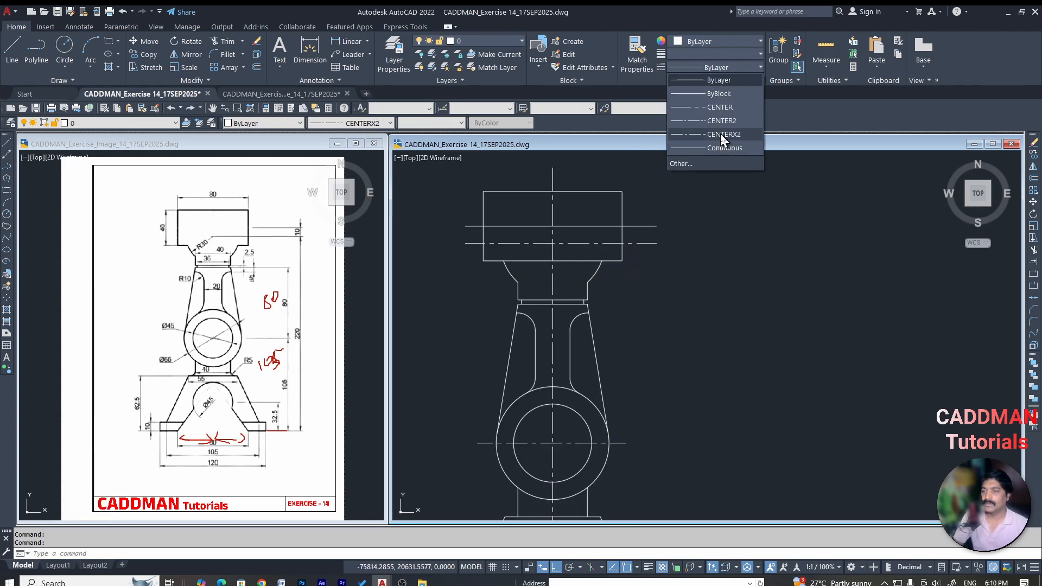
pyautogui.press('Escape')
pyautogui.press('Escape')
# Try erasing the upper continuous horizontal line across the top block
pyautogui.click(654, 226)
pyautogui.write('e')
pyautogui.press('space')
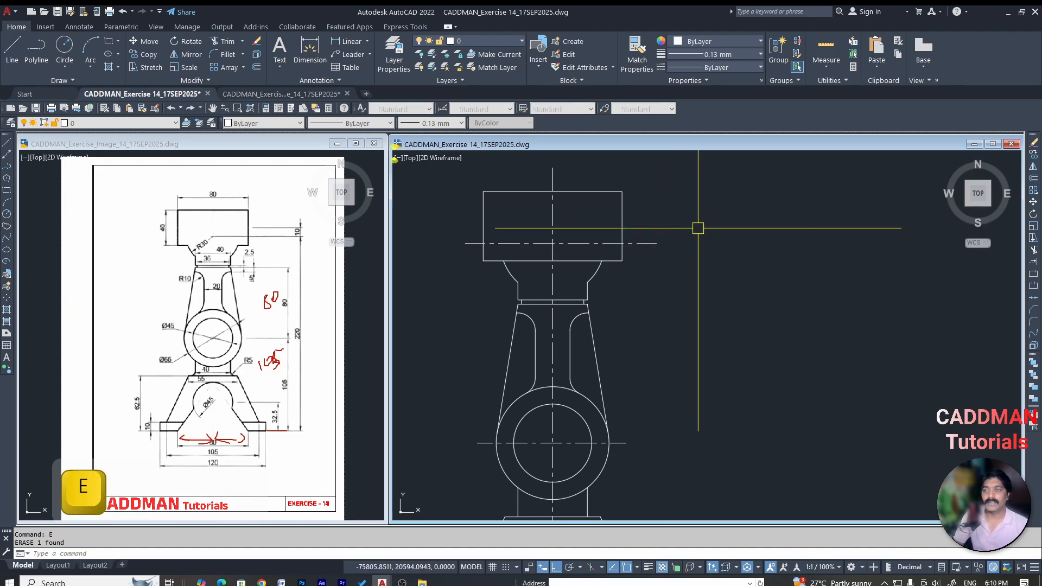
pyautogui.press('Escape')
pyautogui.press('Escape')
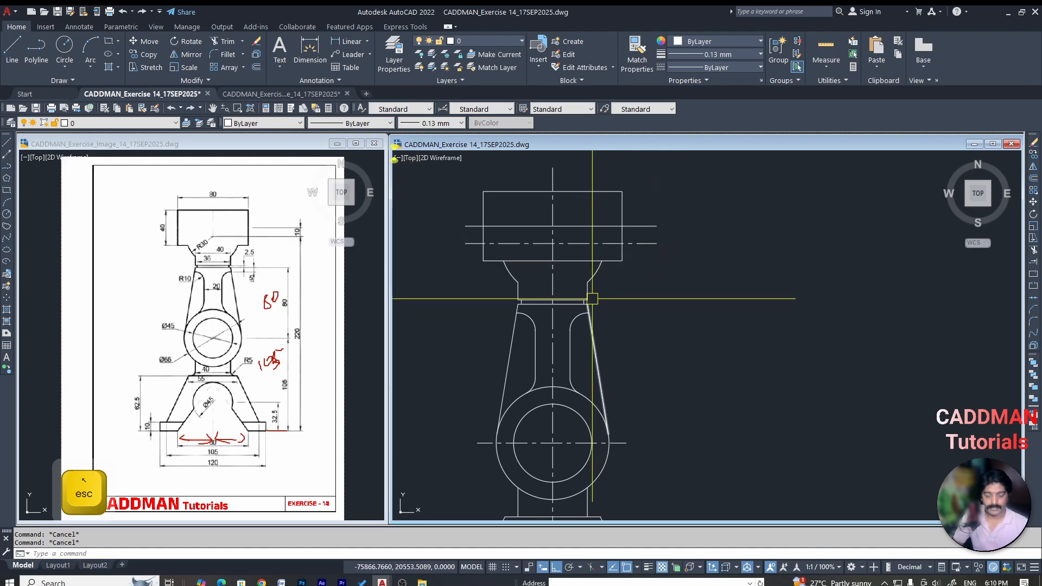
pyautogui.scroll(-3, 592, 298)
pyautogui.scroll(3, 630, 282)
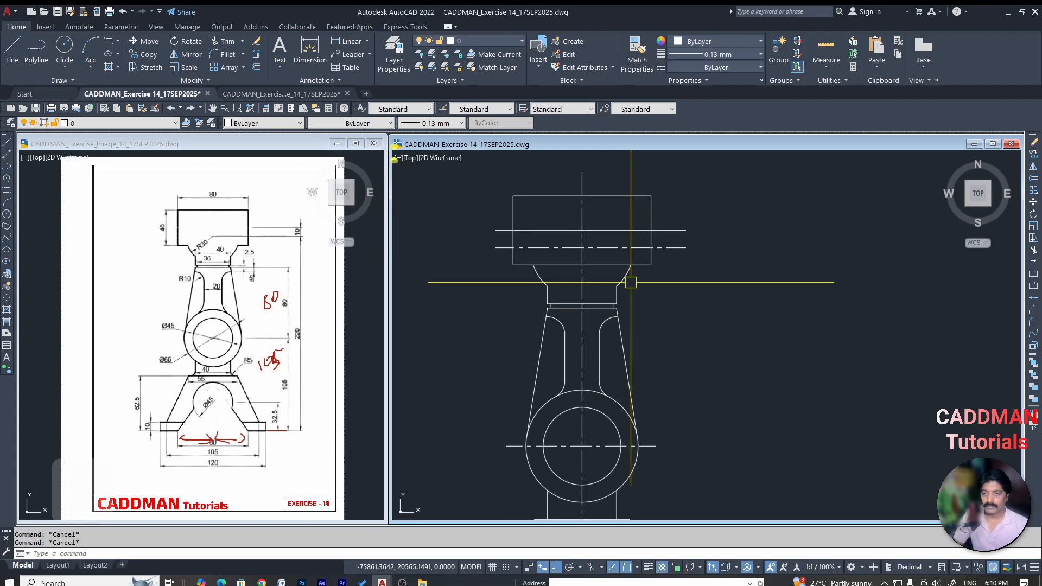
pyautogui.press('Escape')
pyautogui.scroll(-3, 642, 325)
pyautogui.scroll(2, 597, 365)
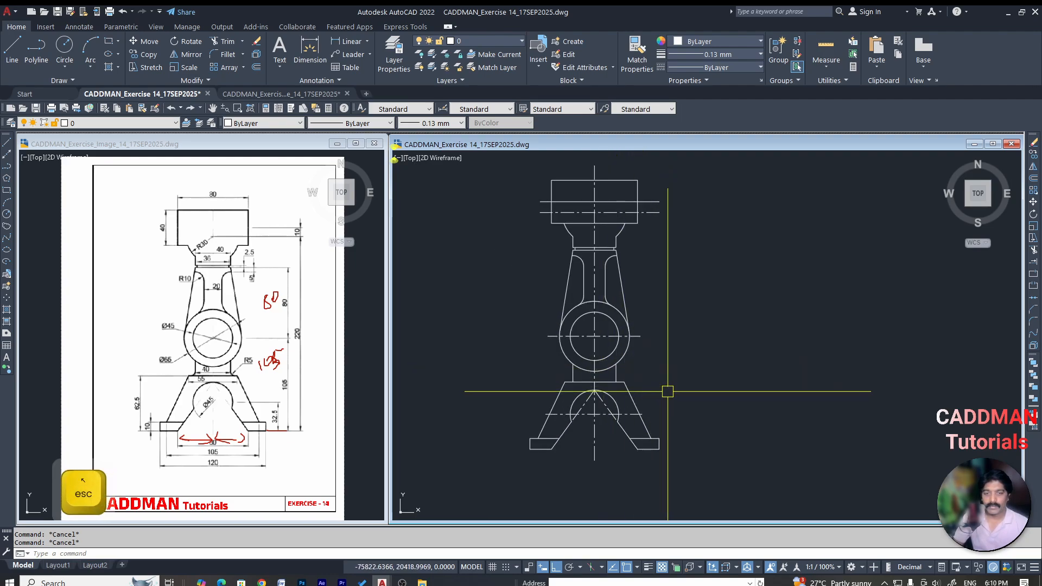
pyautogui.scroll(2, 583, 383)
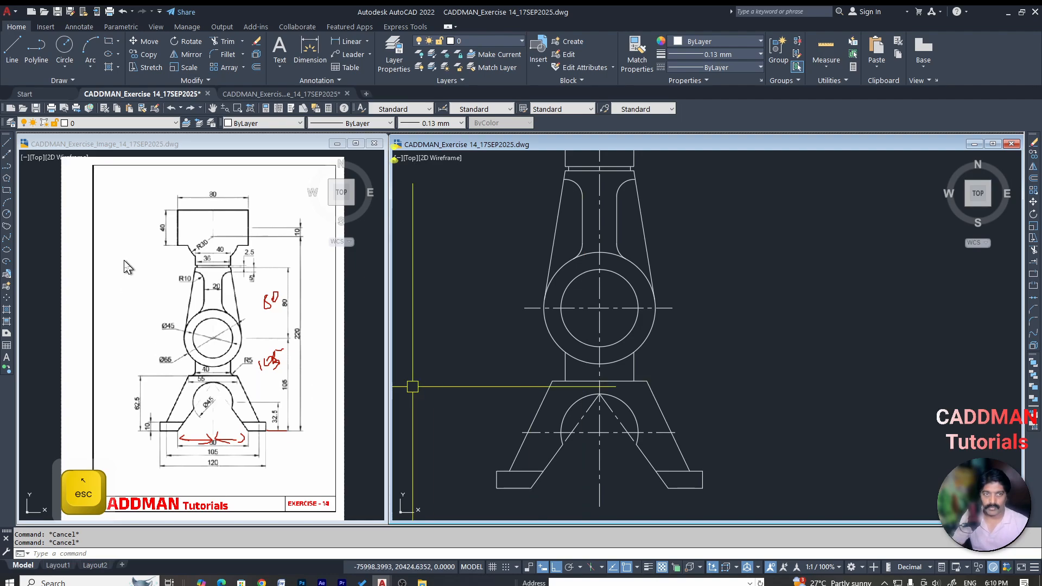
pyautogui.click(23, 153)
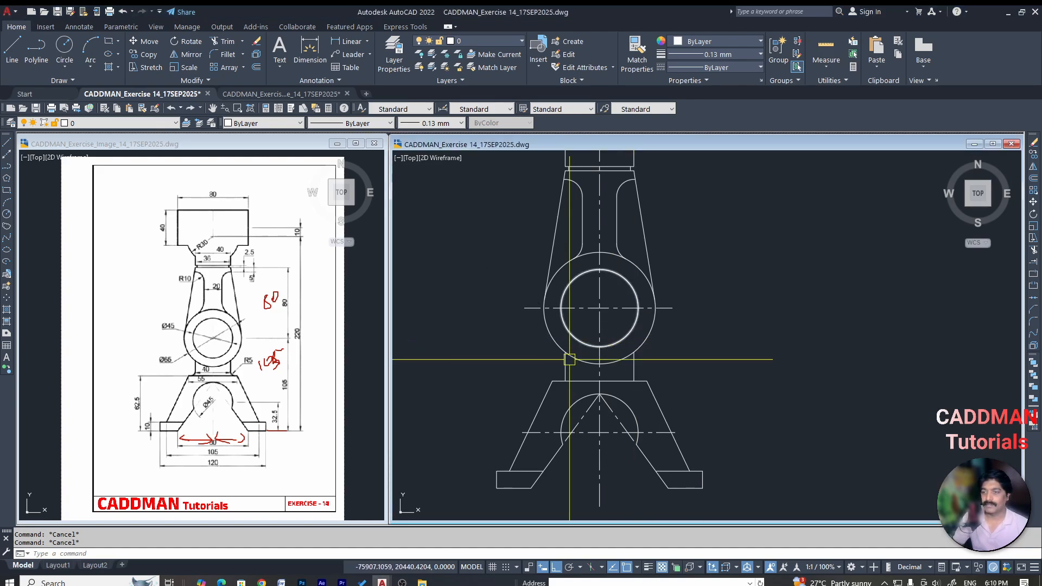
# Fillet both corners where the 40-wide lower neck meets the top edge of the base with radius 5
pyautogui.scroll(2, 593, 356)
pyautogui.press('f')
pyautogui.press('space')
pyautogui.press('r')
pyautogui.press('space')
pyautogui.press('Return')
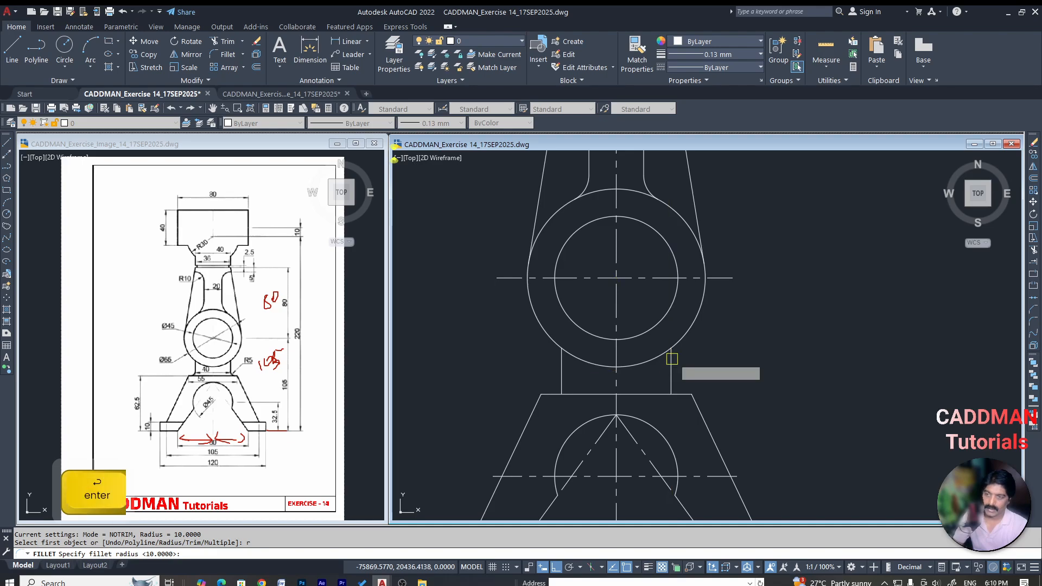
pyautogui.scroll(3, 559, 399)
pyautogui.click(557, 389)
pyautogui.click(562, 360)
pyautogui.press('Return')
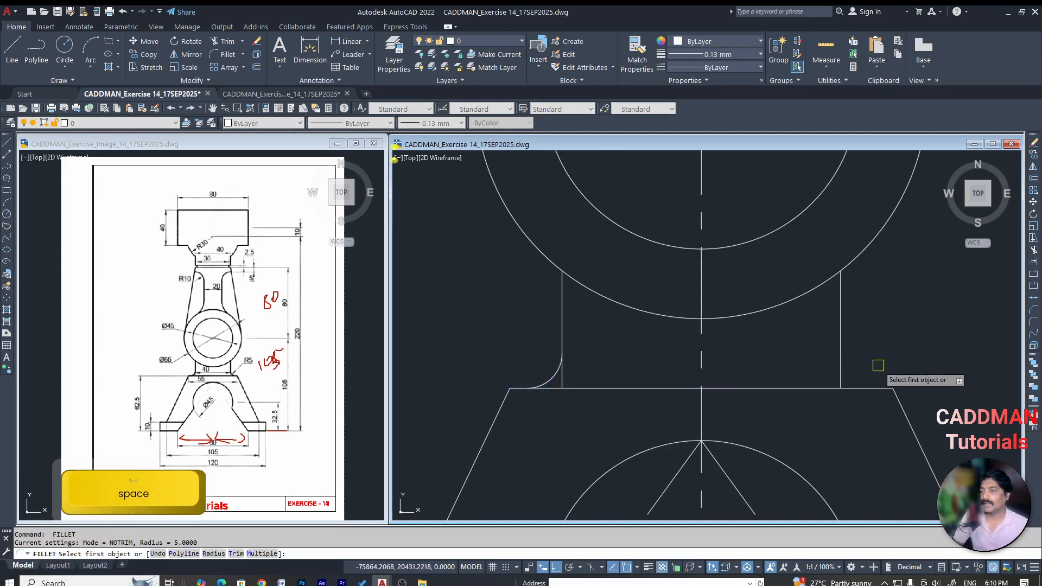
pyautogui.click(839, 360)
pyautogui.click(865, 389)
pyautogui.press('Escape')
pyautogui.press('Escape')
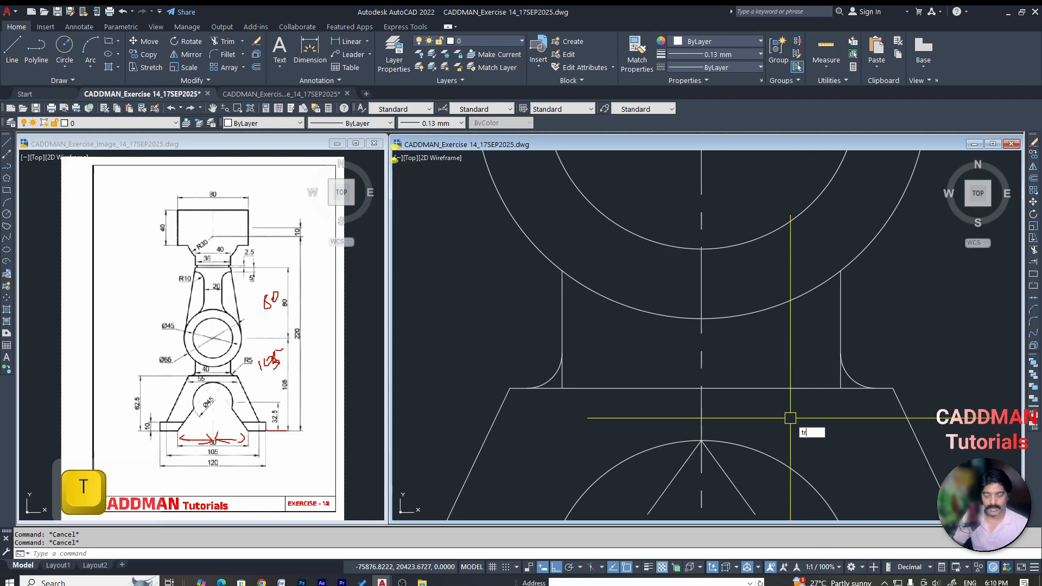
# Trim the leftover vertical segments of the lower neck beyond the two R5 fillets
pyautogui.write('tr')
pyautogui.press('Return')
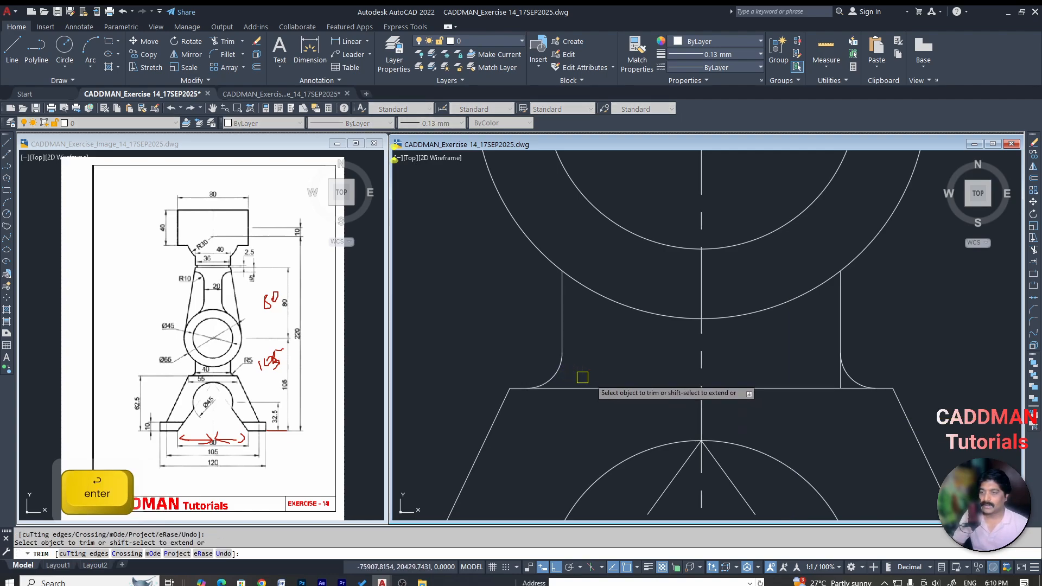
pyautogui.scroll(-8, 839, 380)
pyautogui.press('Escape')
pyautogui.press('Escape')
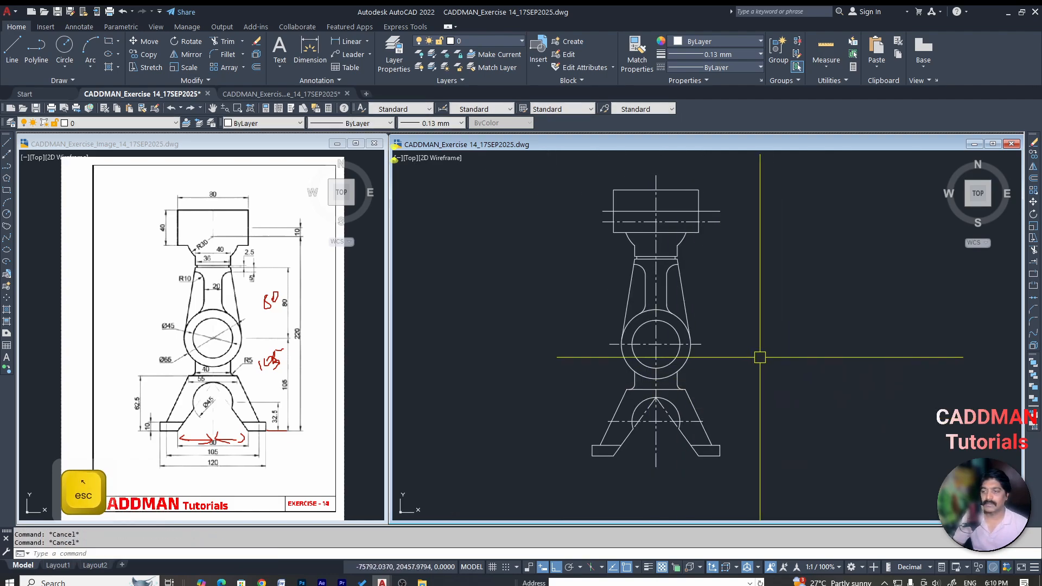
pyautogui.write('z')
pyautogui.press('Return')
pyautogui.write('e')
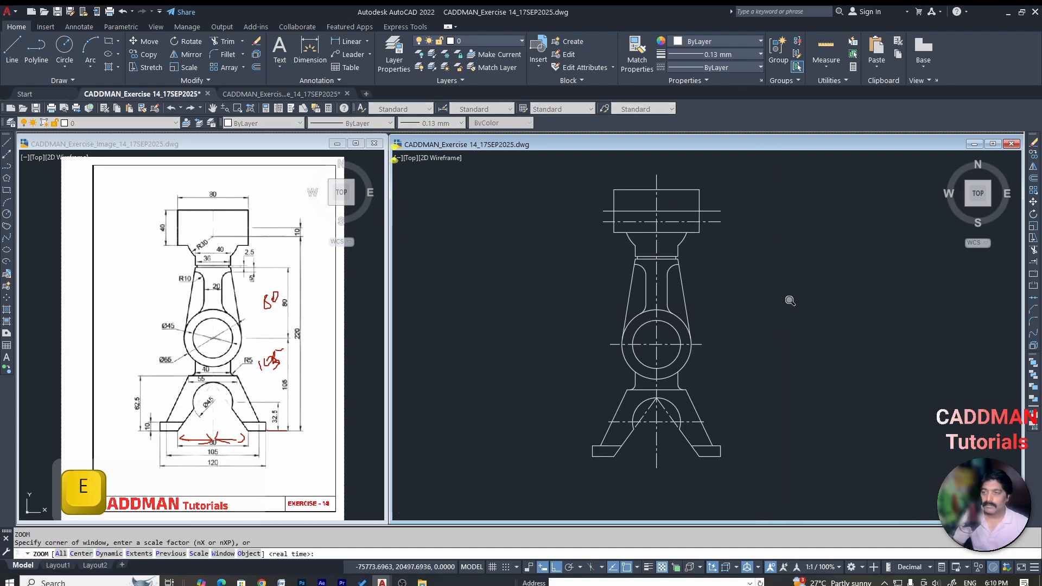
pyautogui.press('Return')
pyautogui.moveTo(733, 328); pyautogui.dragTo(690, 326, button='middle')
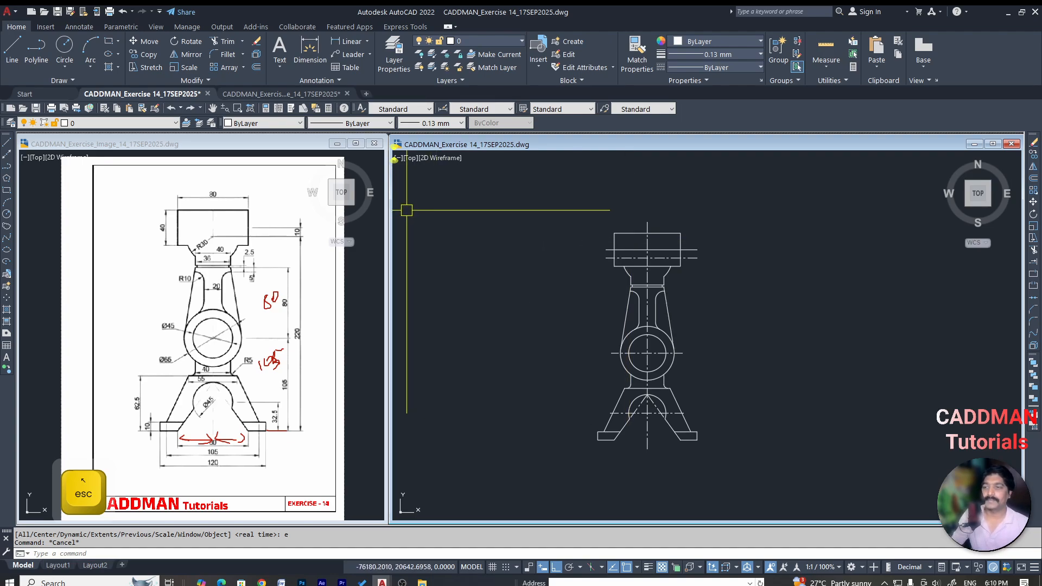
pyautogui.press('Escape')
pyautogui.press('space')
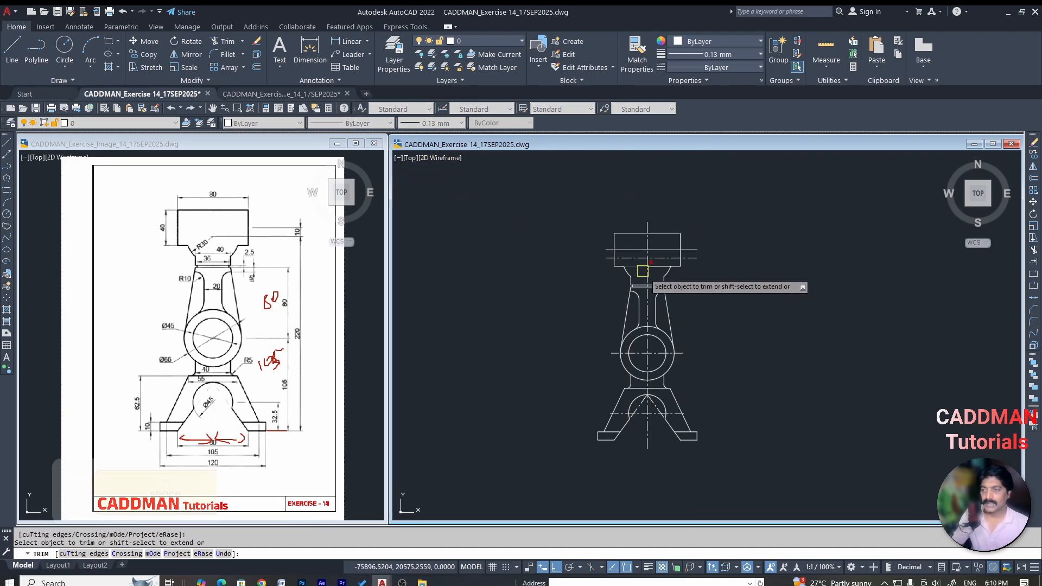
pyautogui.scroll(2, 626, 265)
pyautogui.click(691, 266)
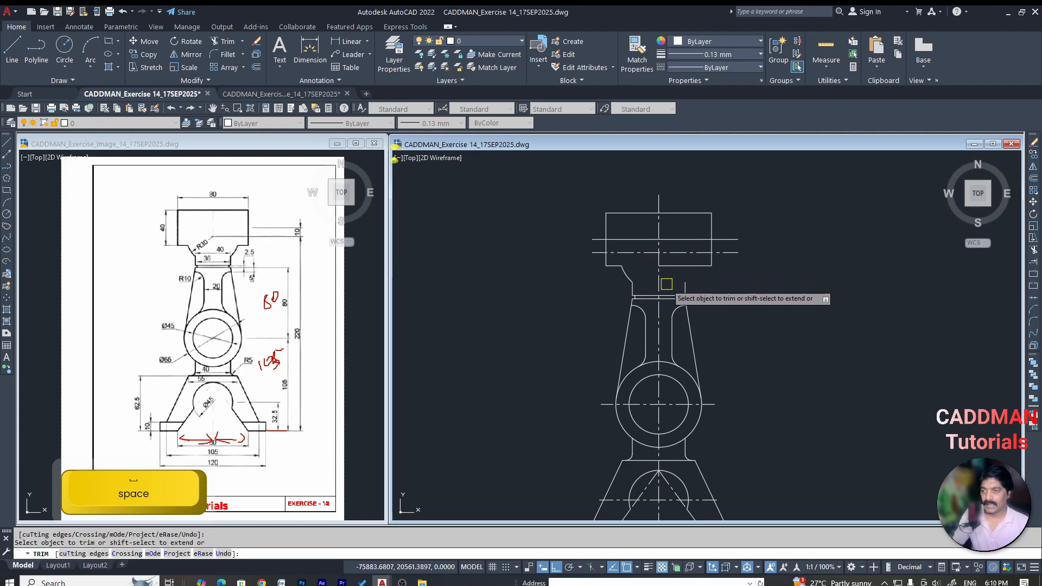
pyautogui.hotkey('ctrl', 'z')
pyautogui.press('Escape')
pyautogui.scroll(-4, 589, 329)
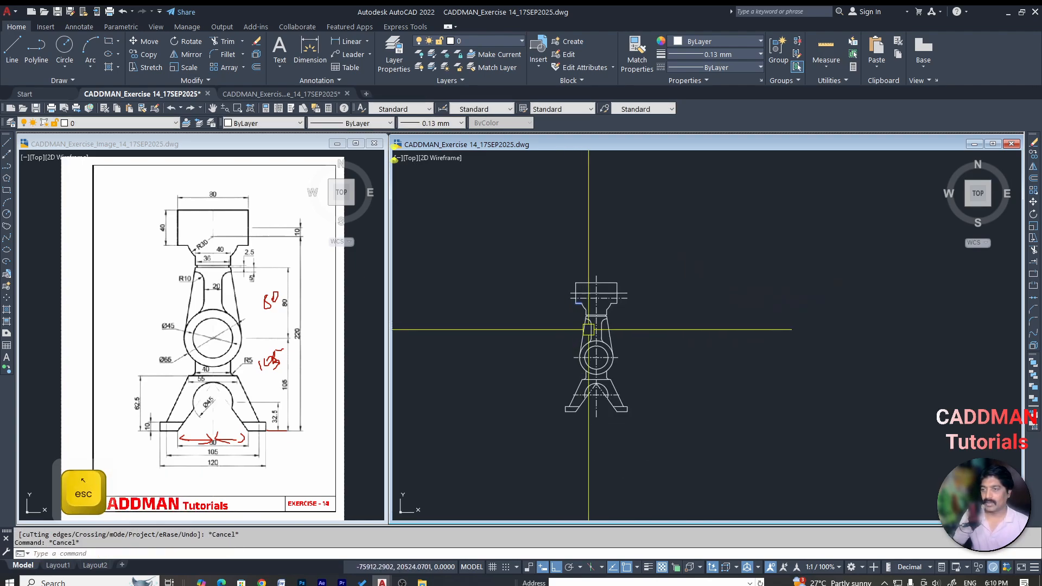
pyautogui.click(512, 234)
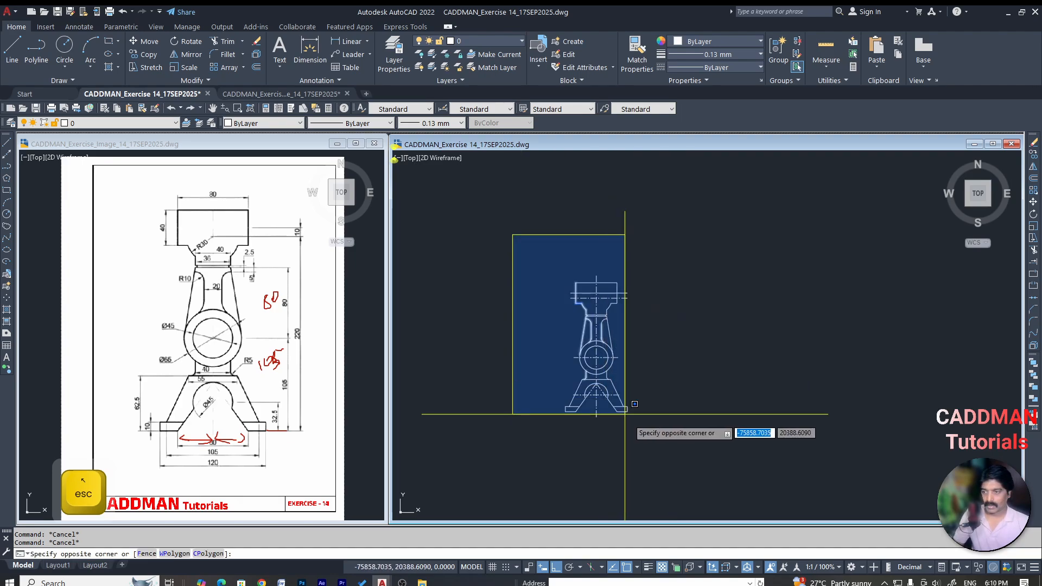
pyautogui.click(632, 432)
pyautogui.press('Escape')
pyautogui.scroll(4, 629, 312)
pyautogui.scroll(-4, 629, 312)
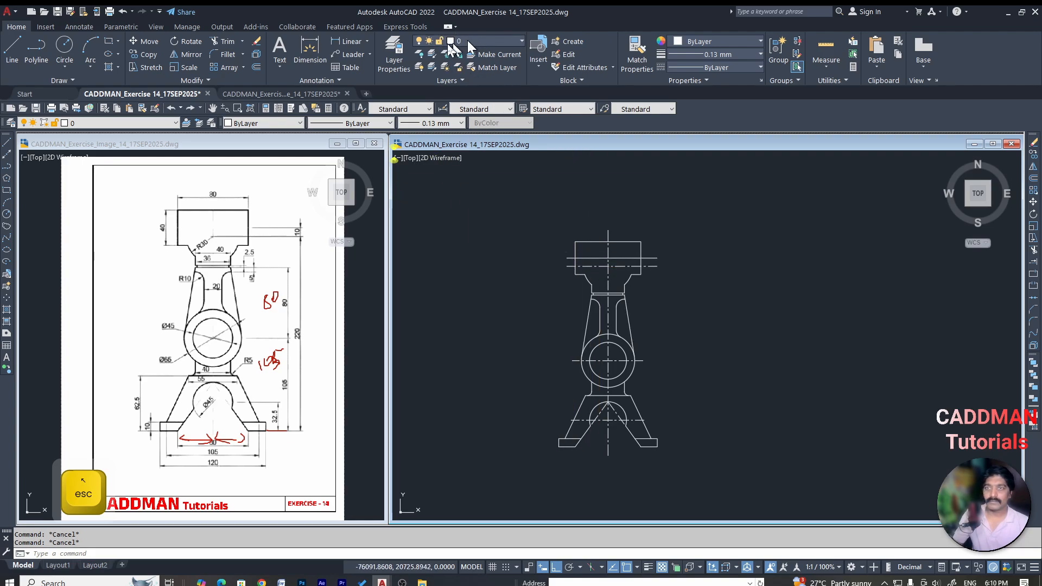
# Add a linear dimension for the top block's full width, placed above its upper edge
pyautogui.click(350, 44)
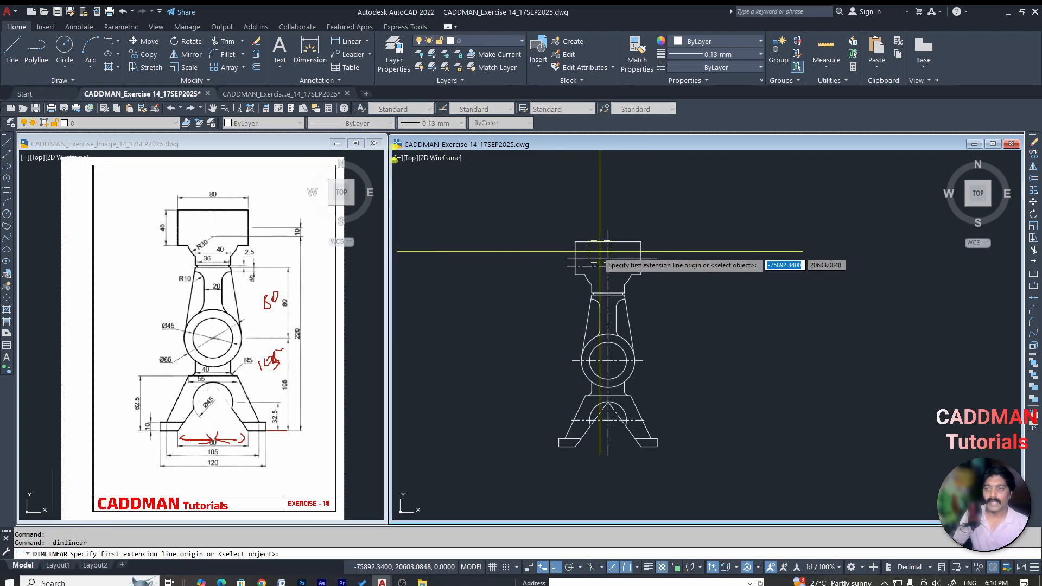
pyautogui.click(575, 241)
pyautogui.click(641, 241)
pyautogui.scroll(4, 612, 217)
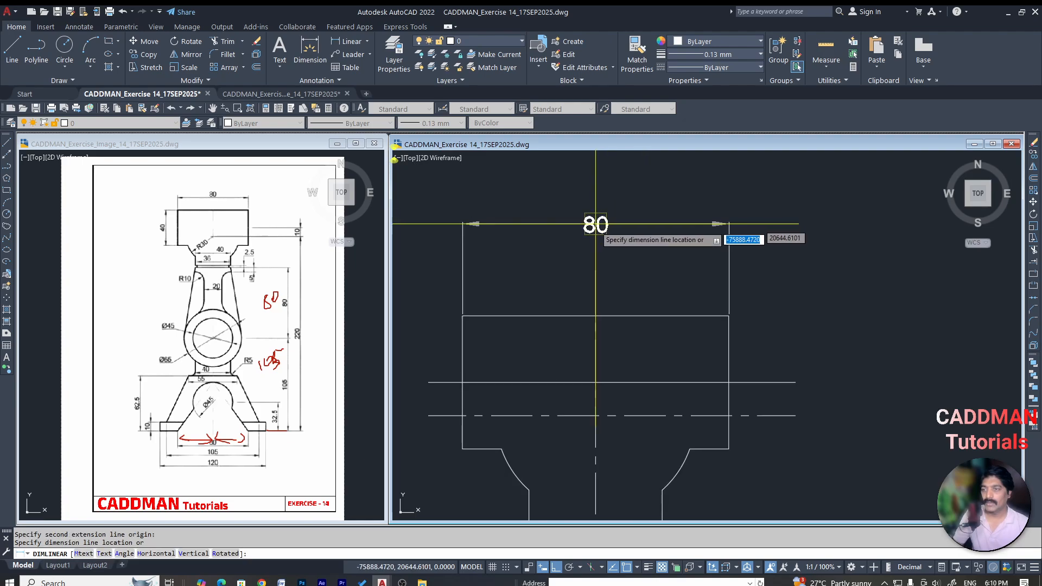
pyautogui.click(596, 231)
pyautogui.scroll(-4, 655, 252)
# Add a vertical linear dimension for the top block's height, placed beside its left edge
pyautogui.press('space')
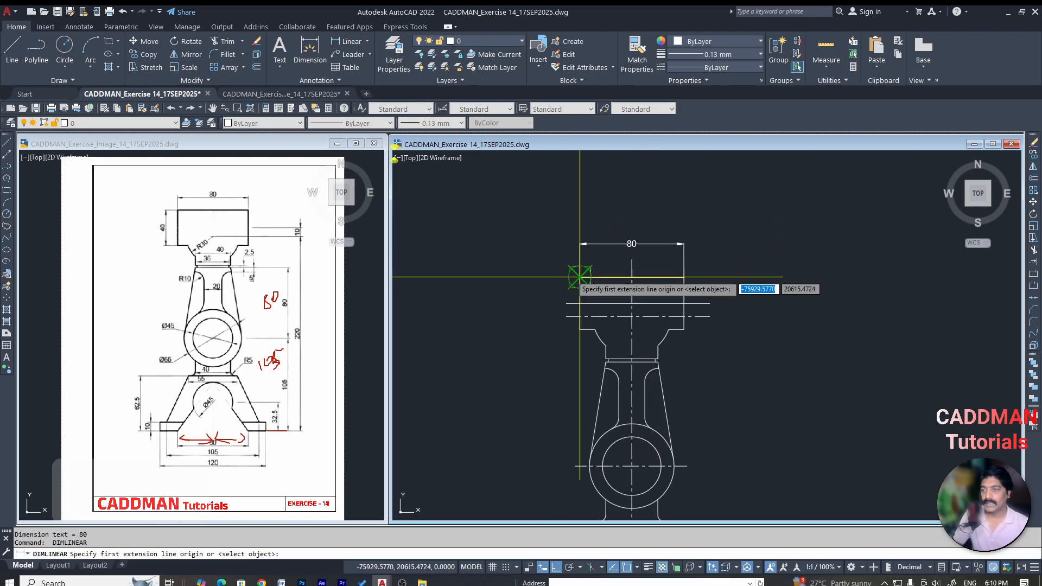
pyautogui.click(580, 277)
pyautogui.click(580, 329)
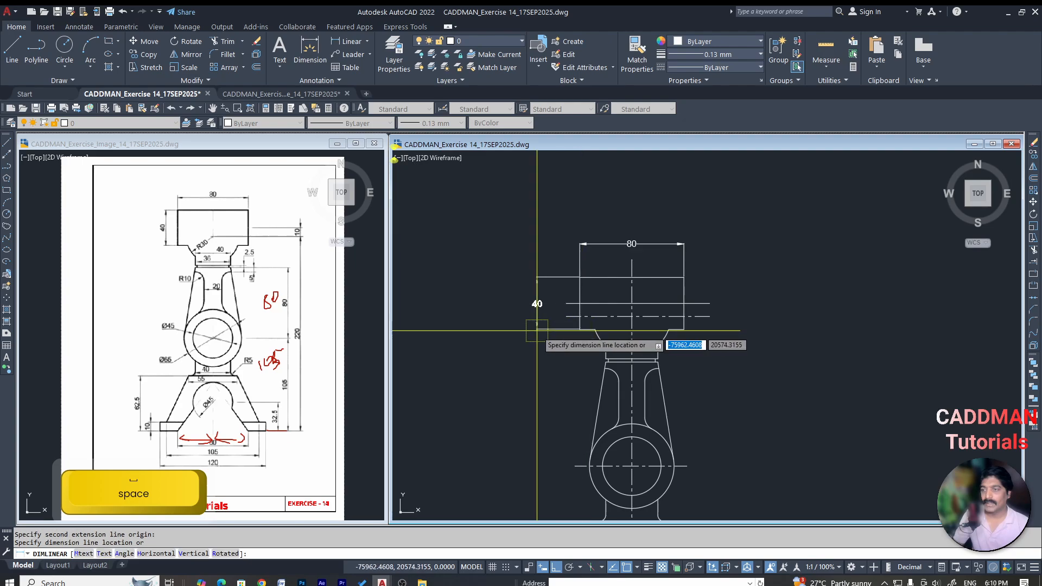
pyautogui.scroll(3, 559, 325)
pyautogui.click(556, 322)
pyautogui.scroll(-3, 760, 299)
# Dimension the vertical gap between the continuous line and the centreline across the top block, placed beyond their right ends
pyautogui.press('space')
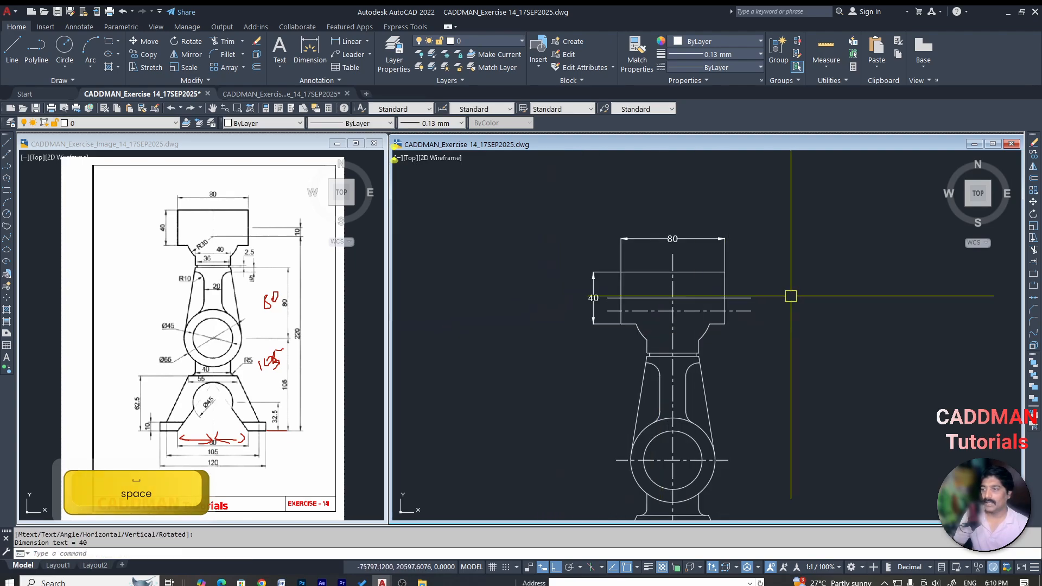
pyautogui.scroll(4, 678, 298)
pyautogui.click(687, 298)
pyautogui.click(692, 316)
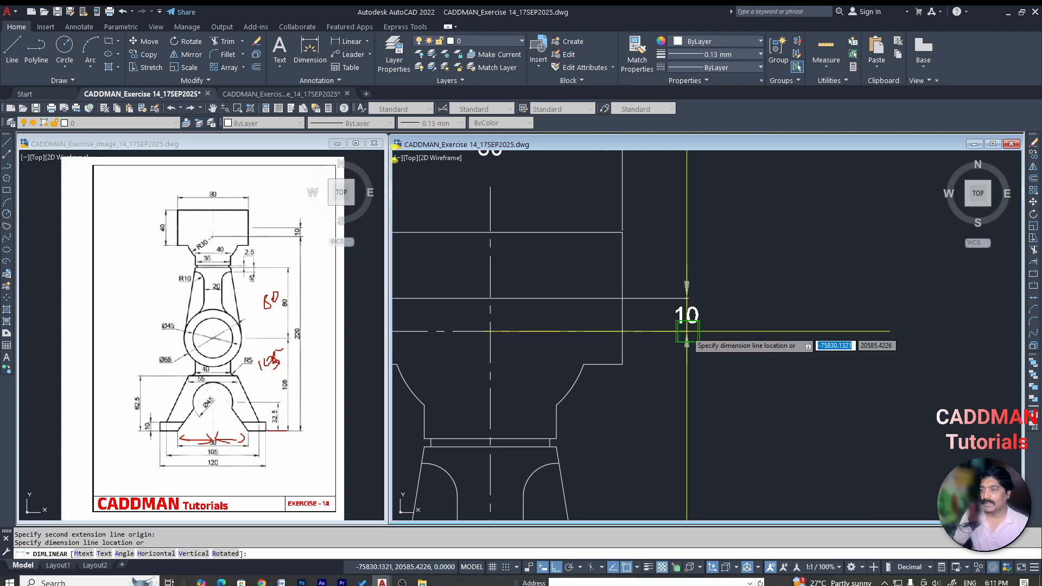
pyautogui.click(745, 314)
pyautogui.scroll(-3, 746, 293)
pyautogui.scroll(3, 745, 279)
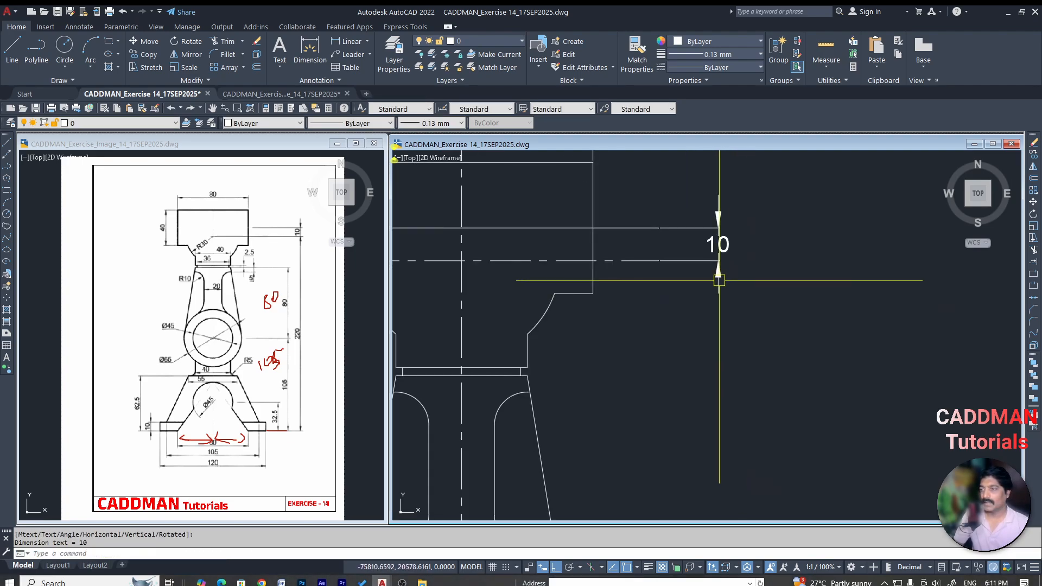
# Dimension the vertical distance from the top block's horizontal centreline to the right foot's outer edge, placed to the right of the stand
pyautogui.press('space')
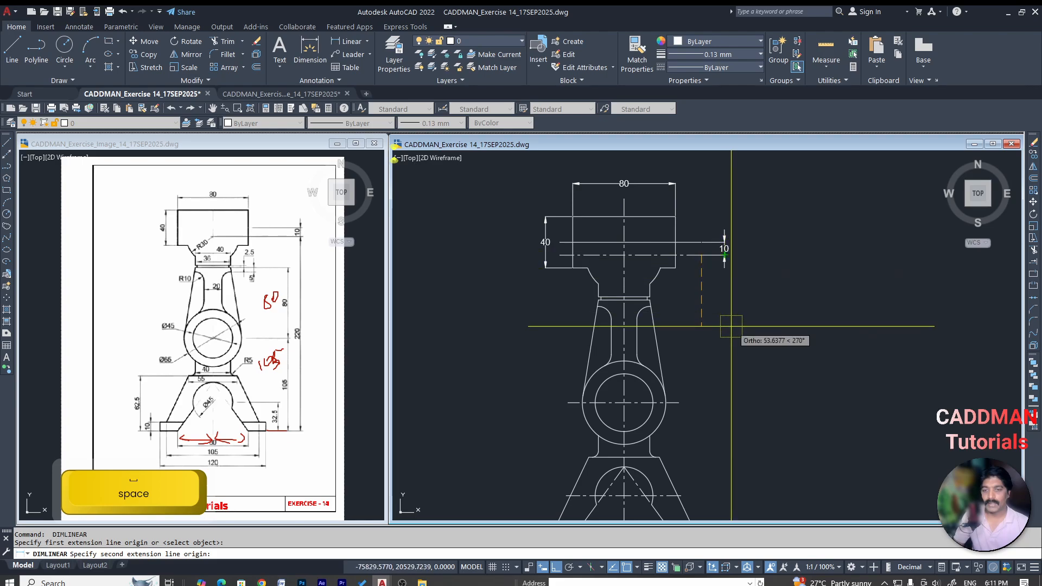
pyautogui.scroll(-5, 720, 369)
pyautogui.scroll(5, 716, 453)
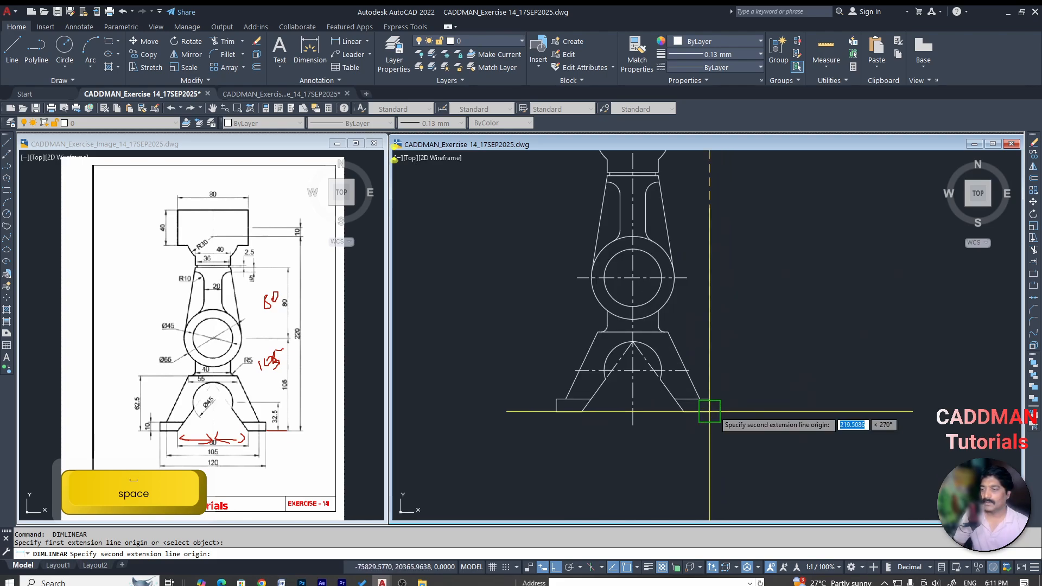
pyautogui.click(709, 407)
pyautogui.scroll(2, 732, 386)
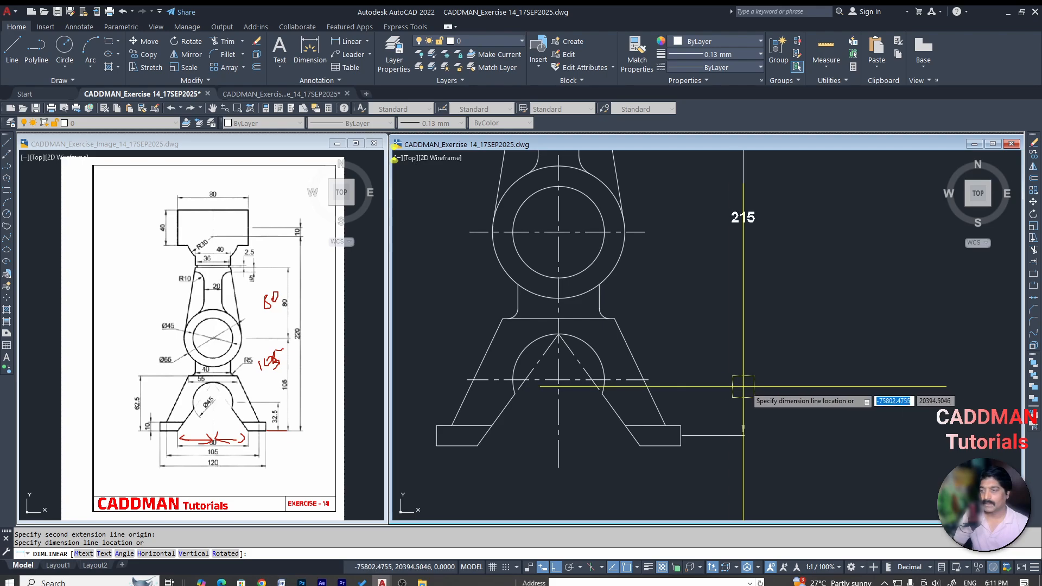
pyautogui.click(748, 402)
# Move the lower origin of the overall height dimension from the right foot's edge midpoint to its bottom corner
pyautogui.scroll(3, 737, 403)
pyautogui.click(679, 419)
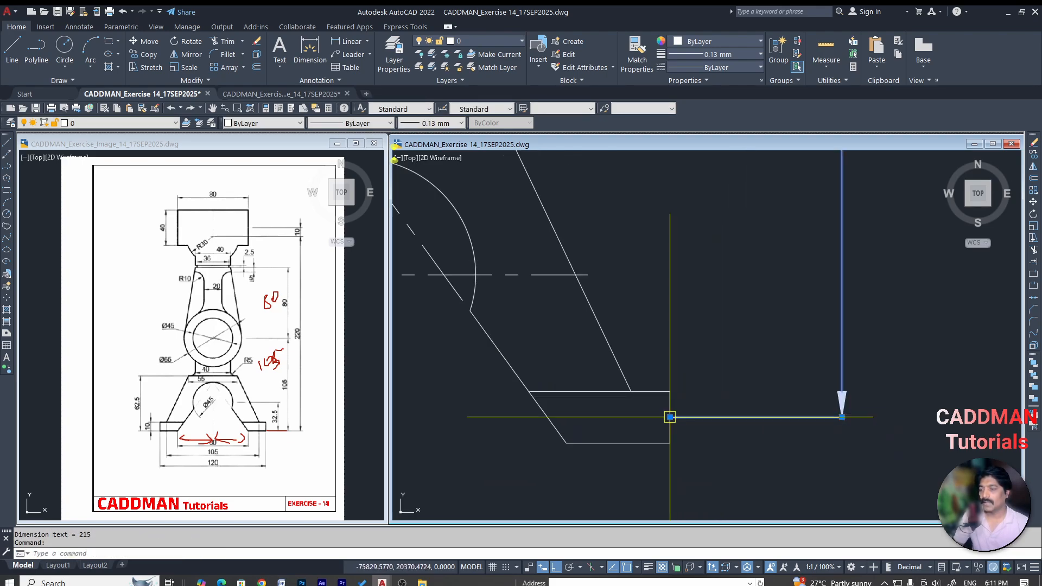
pyautogui.click(670, 417)
pyautogui.click(670, 442)
pyautogui.scroll(-7, 636, 407)
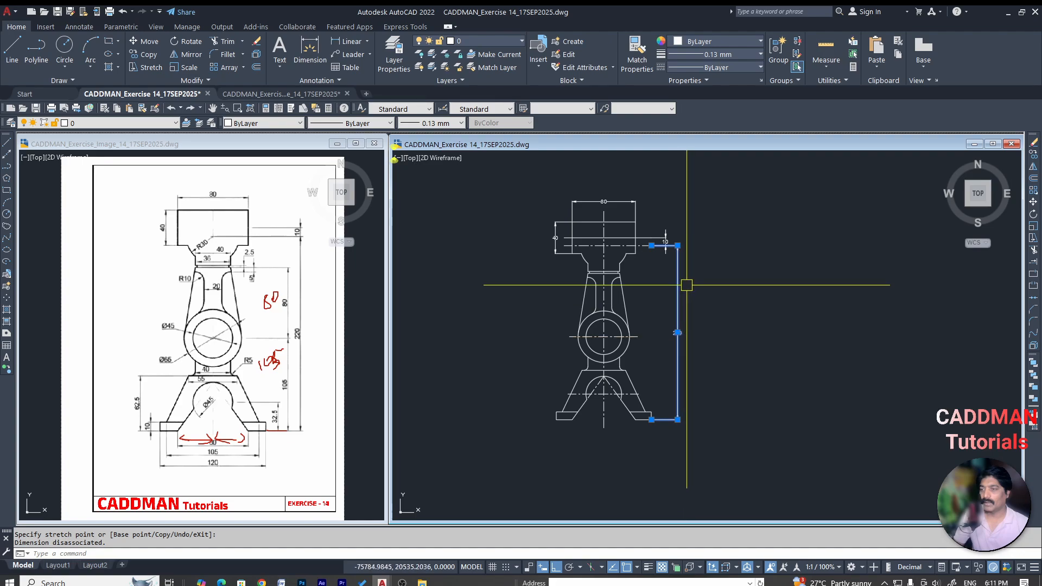
pyautogui.scroll(2, 687, 285)
pyautogui.press('Escape')
# Align the small dimension beside the top block with the overall height dimension line
pyautogui.click(650, 211)
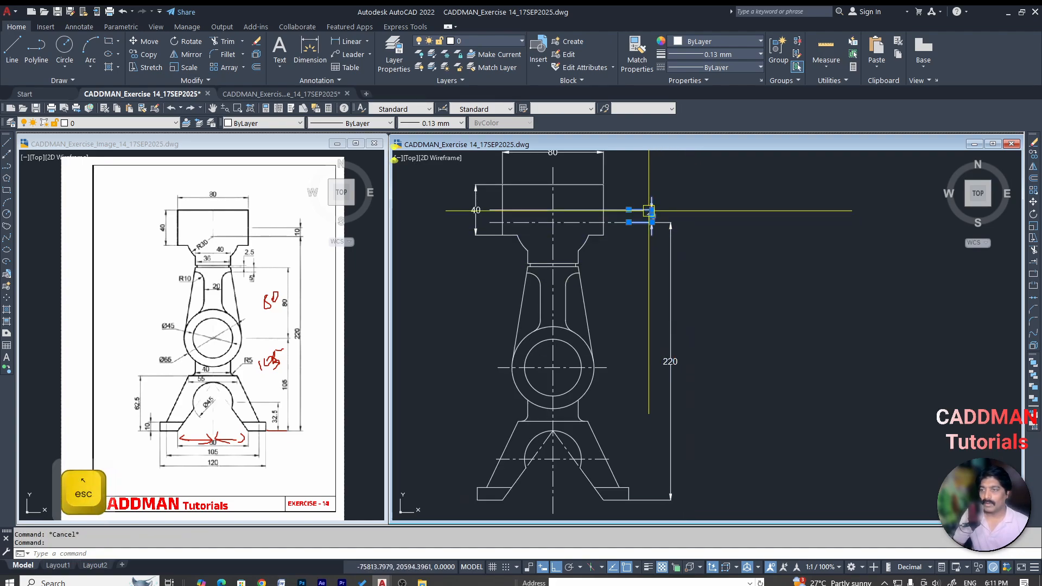
pyautogui.click(651, 222)
pyautogui.click(671, 222)
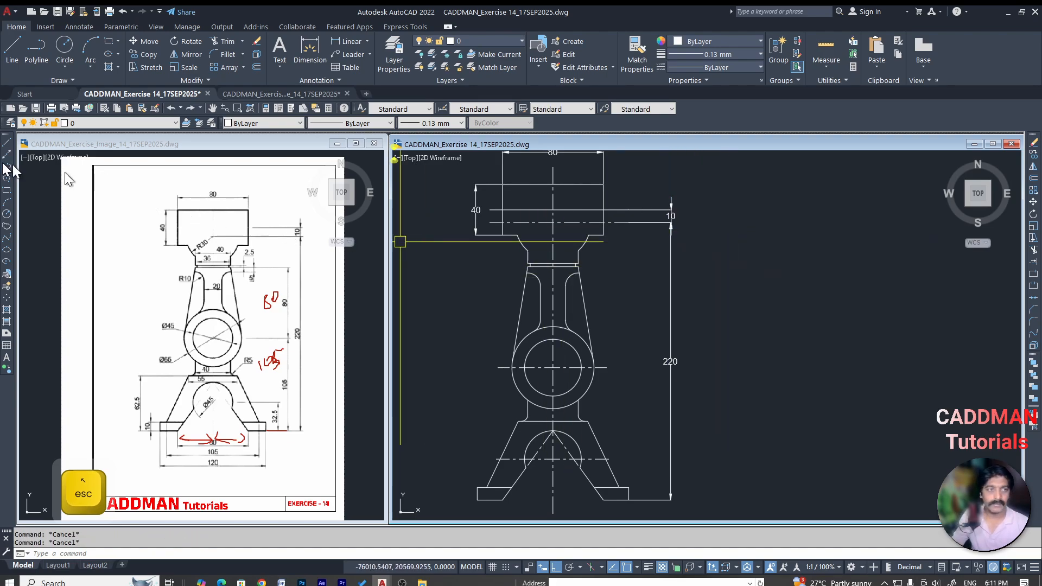
# Dimension the vertical distance from the ring's horizontal centreline to the upper corner of the tapered arm, inside the overall height dimension
pyautogui.click(352, 42)
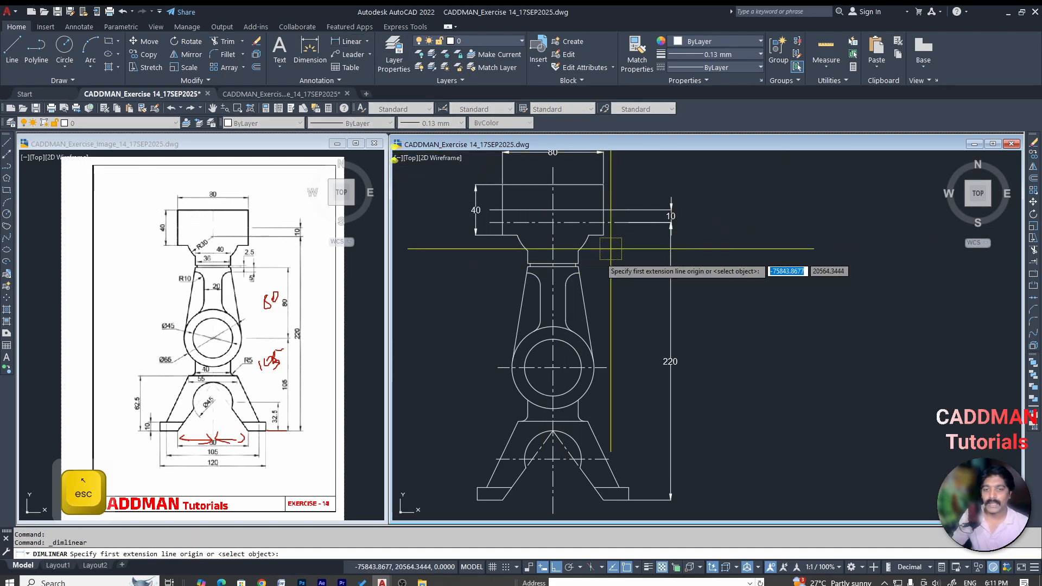
pyautogui.click(606, 367)
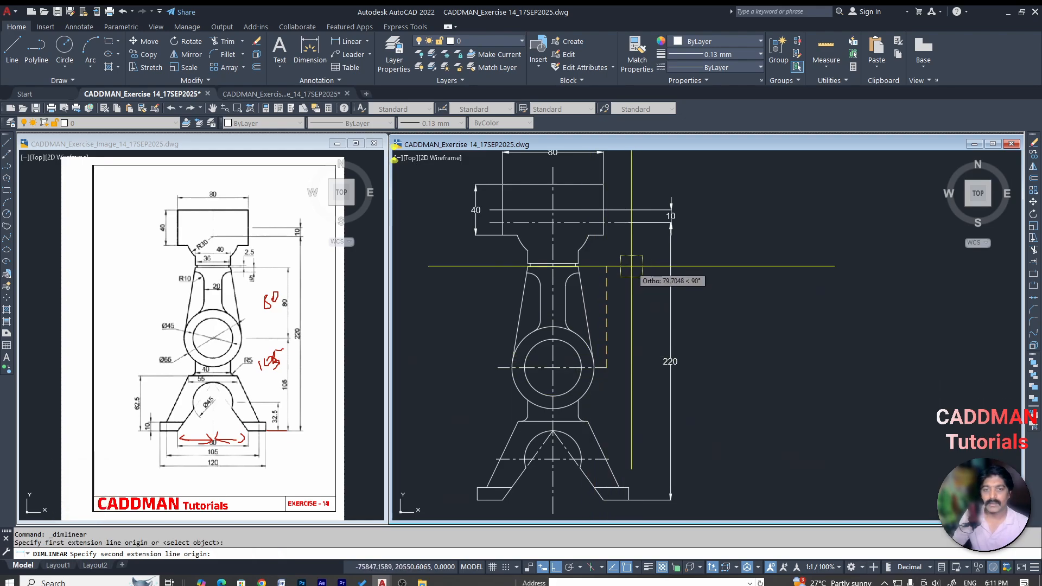
pyautogui.scroll(2, 628, 253)
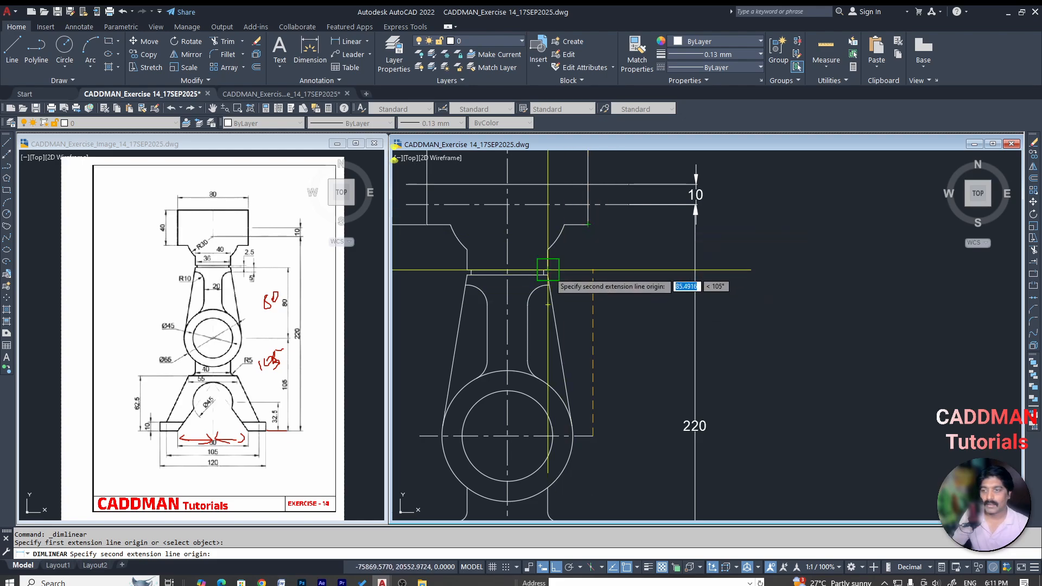
pyautogui.scroll(5, 548, 275)
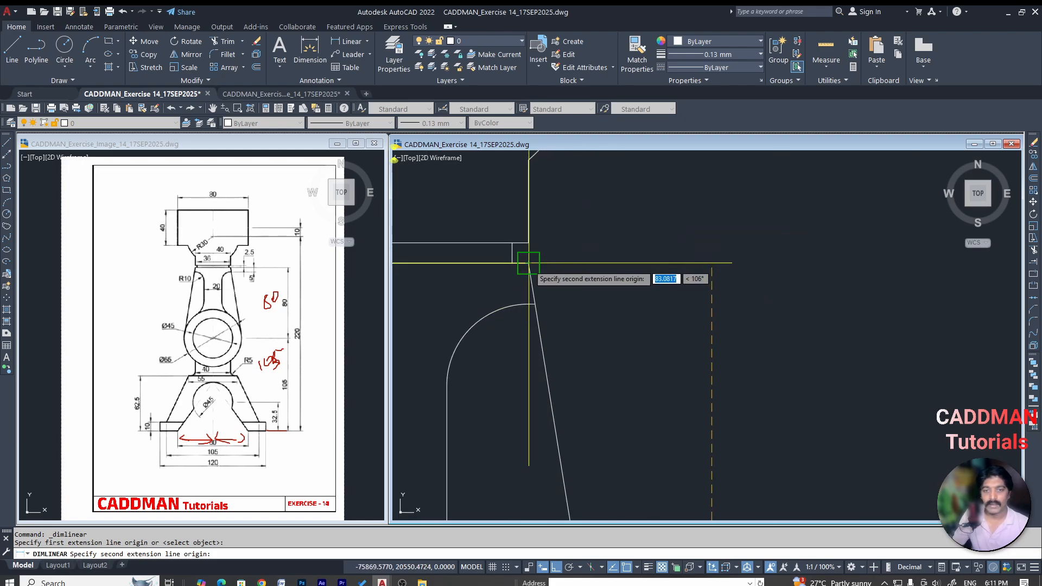
pyautogui.click(529, 264)
pyautogui.scroll(-5, 529, 265)
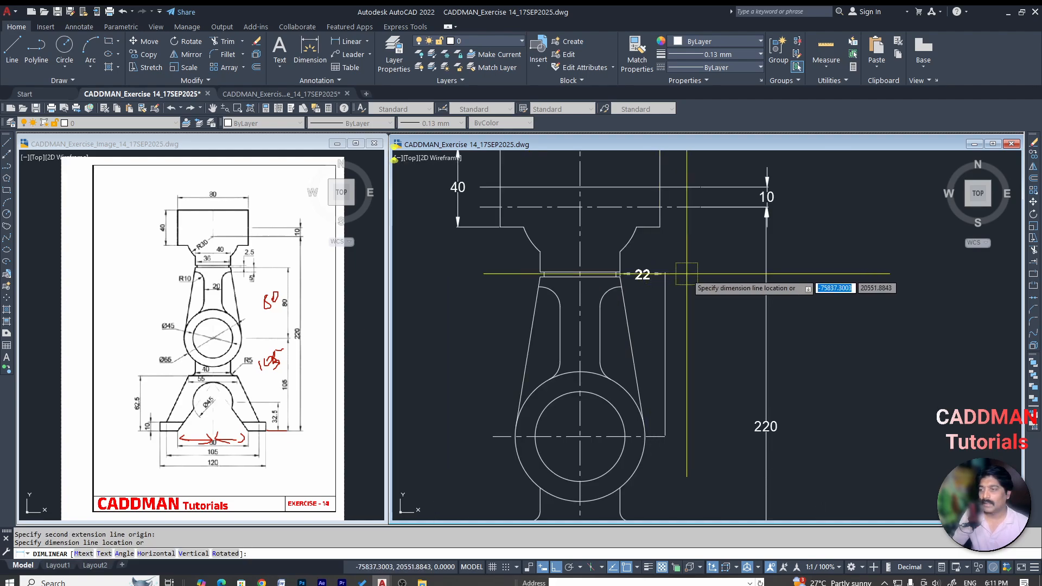
pyautogui.click(702, 309)
# Dimension the vertical distance from the ring's horizontal centreline to the bottom corner of the right foot
pyautogui.scroll(-5, 697, 312)
pyautogui.scroll(7, 713, 359)
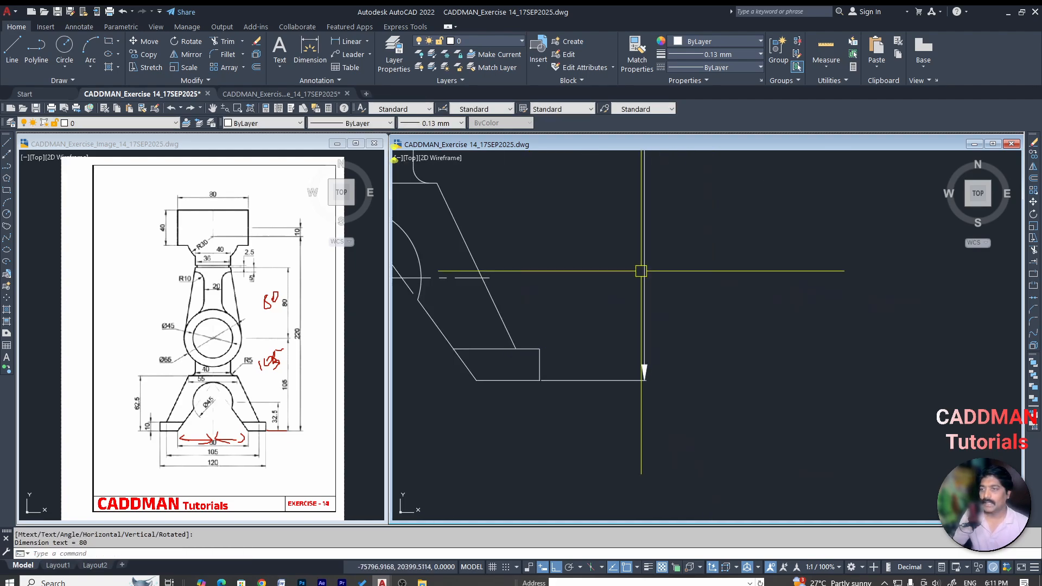
pyautogui.scroll(-6, 639, 307)
pyautogui.scroll(4, 599, 272)
pyautogui.press('space')
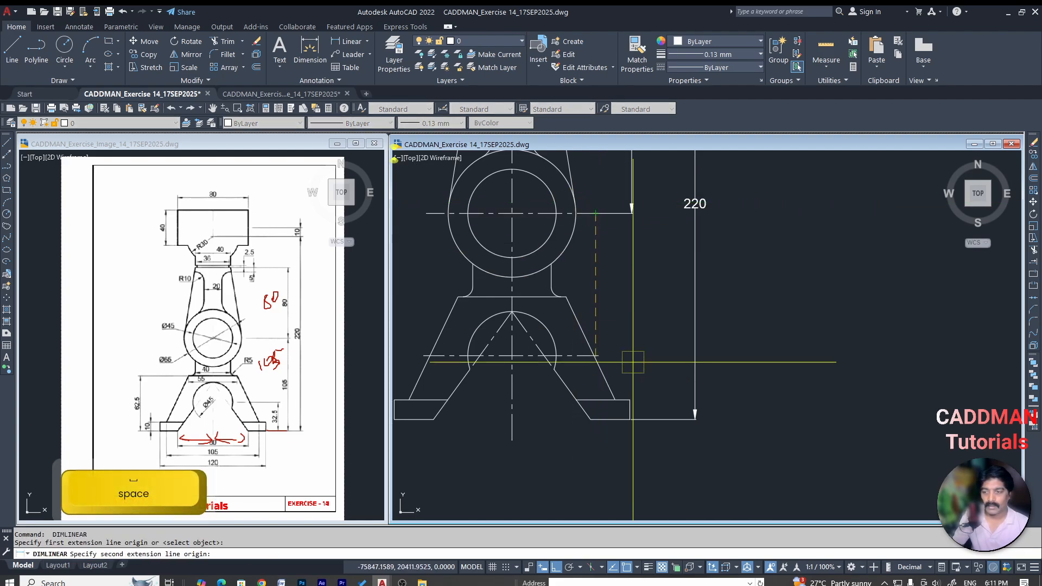
pyautogui.click(629, 419)
pyautogui.scroll(-5, 662, 309)
pyautogui.scroll(3, 659, 296)
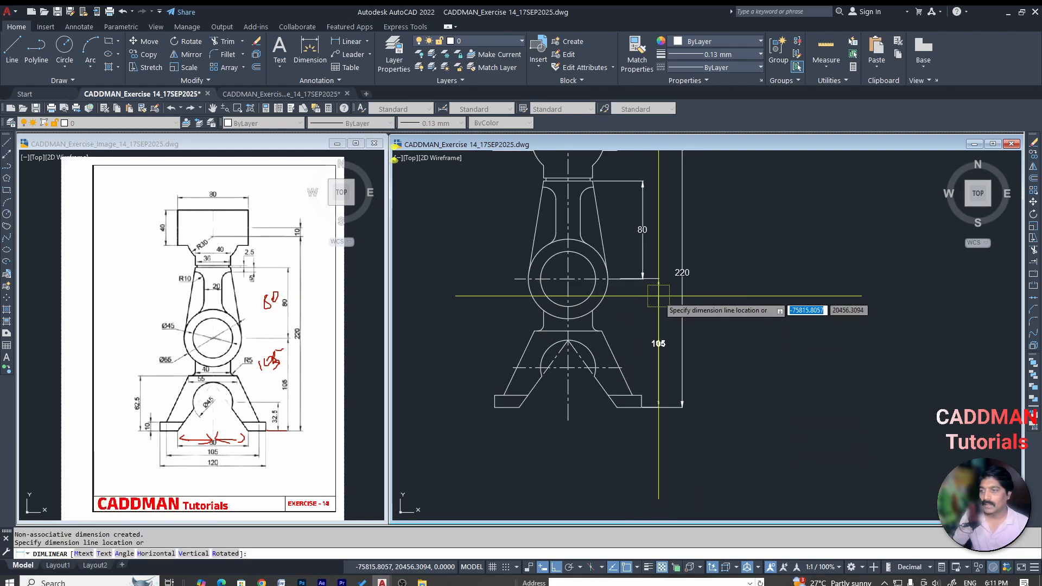
pyautogui.click(658, 296)
# Shift the tapered arm's height dimension outward to line up with the ring-to-base dimension below it
pyautogui.scroll(2, 659, 296)
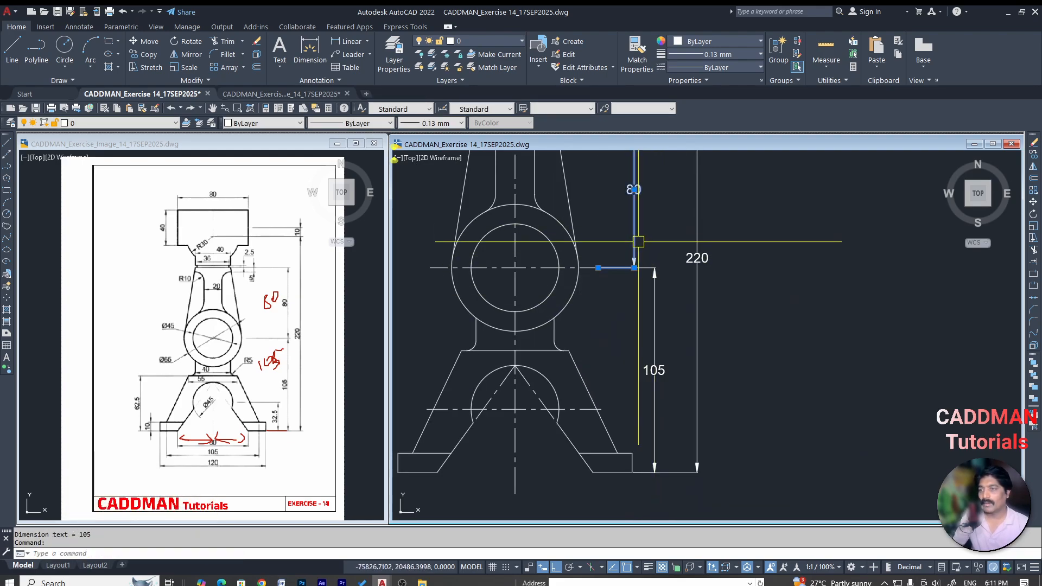
pyautogui.click(634, 268)
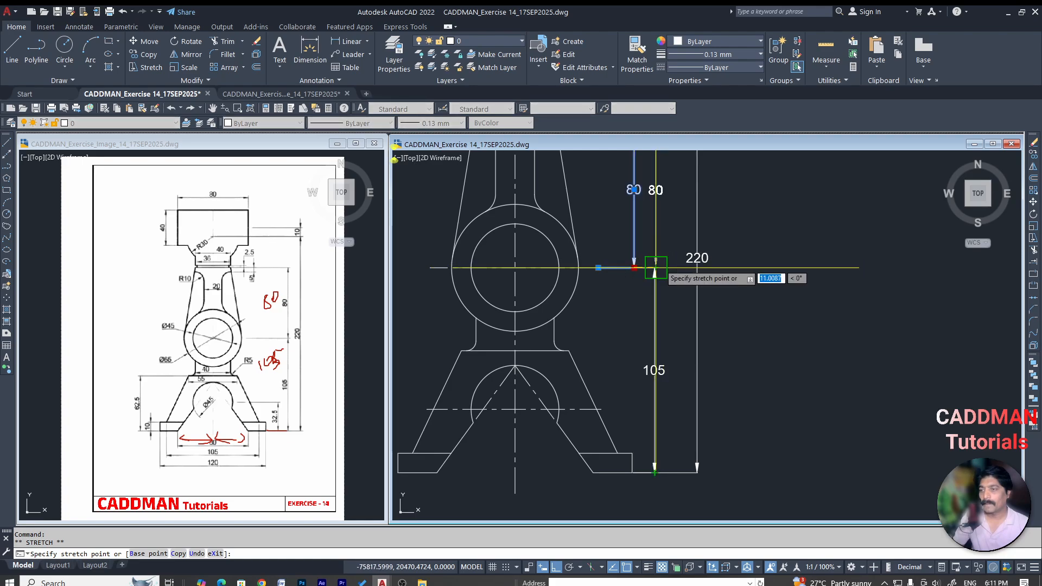
pyautogui.click(655, 268)
pyautogui.scroll(4, 649, 275)
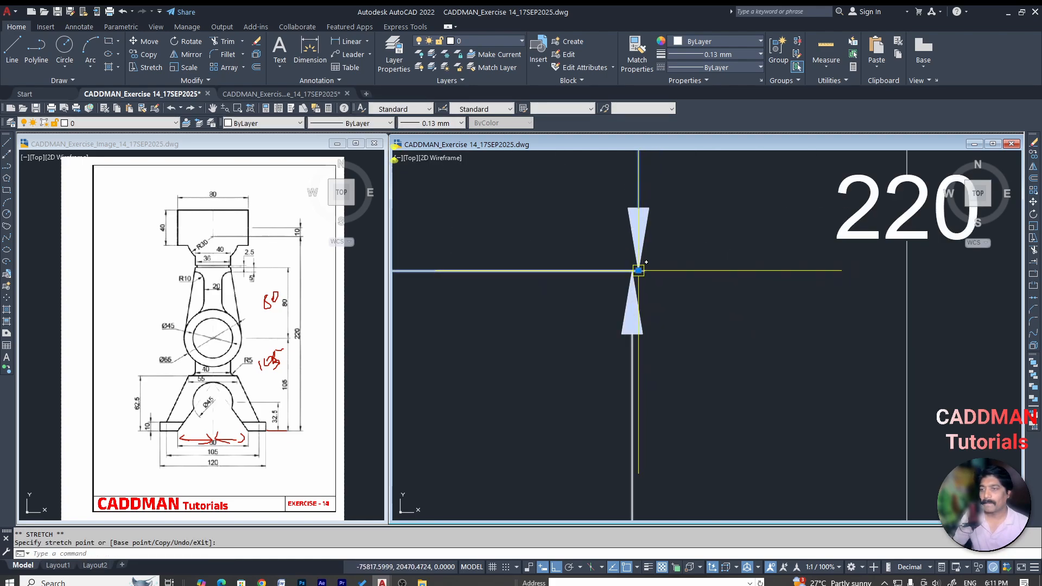
pyautogui.scroll(-5, 640, 293)
pyautogui.press('Escape')
pyautogui.press('Escape')
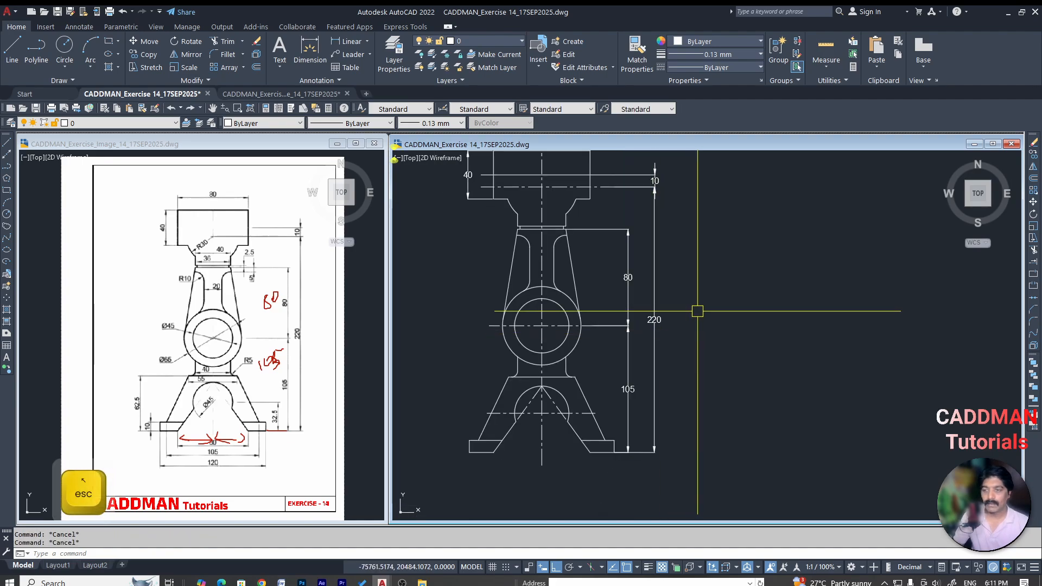
# Dimension the vertical distance from the right foot's bottom corner to the arch's horizontal centreline, inside the ring-to-base dimension
pyautogui.scroll(3, 658, 405)
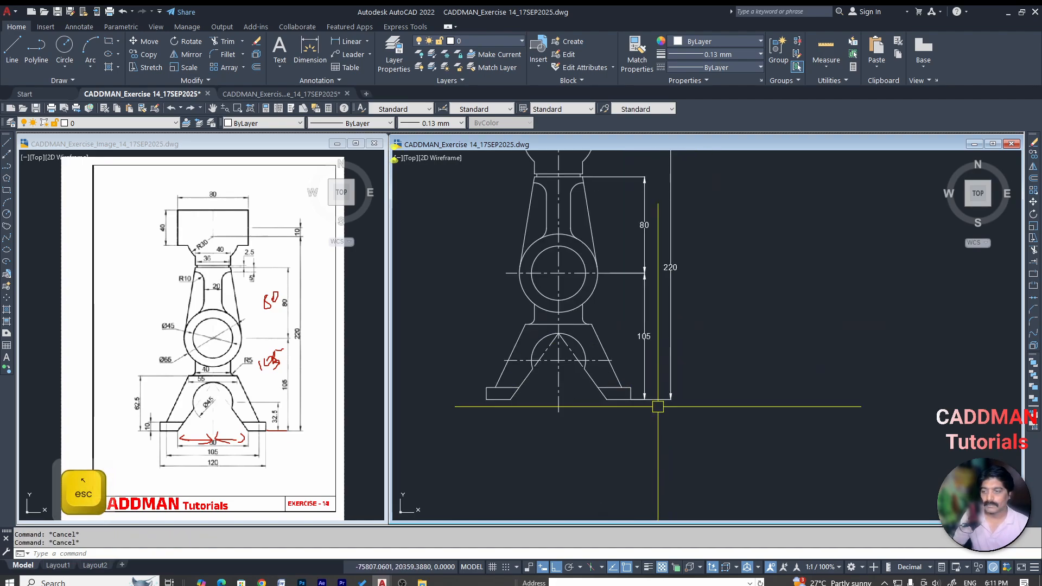
pyautogui.click(355, 43)
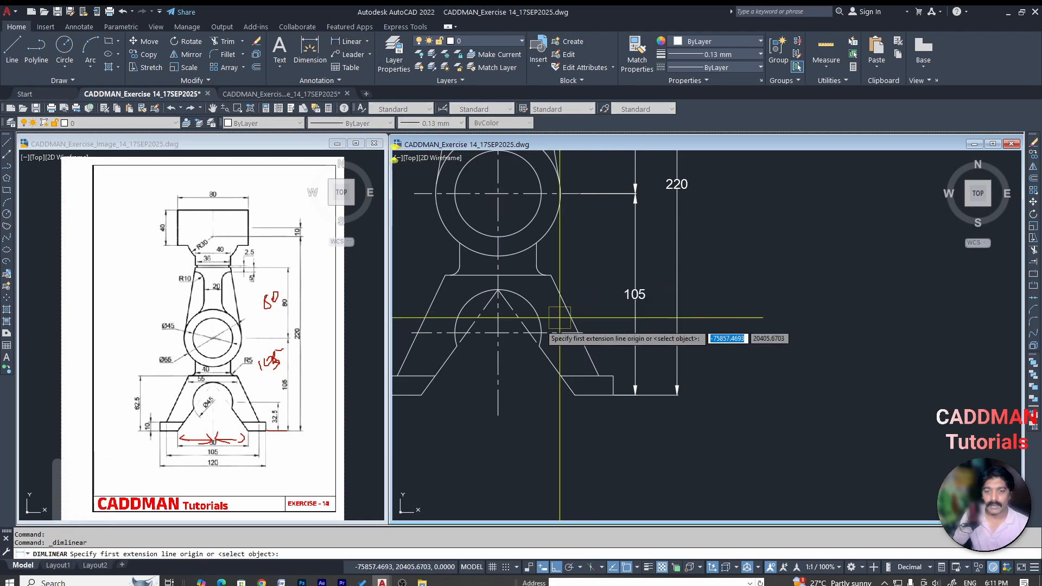
pyautogui.scroll(4, 570, 368)
pyautogui.click(678, 435)
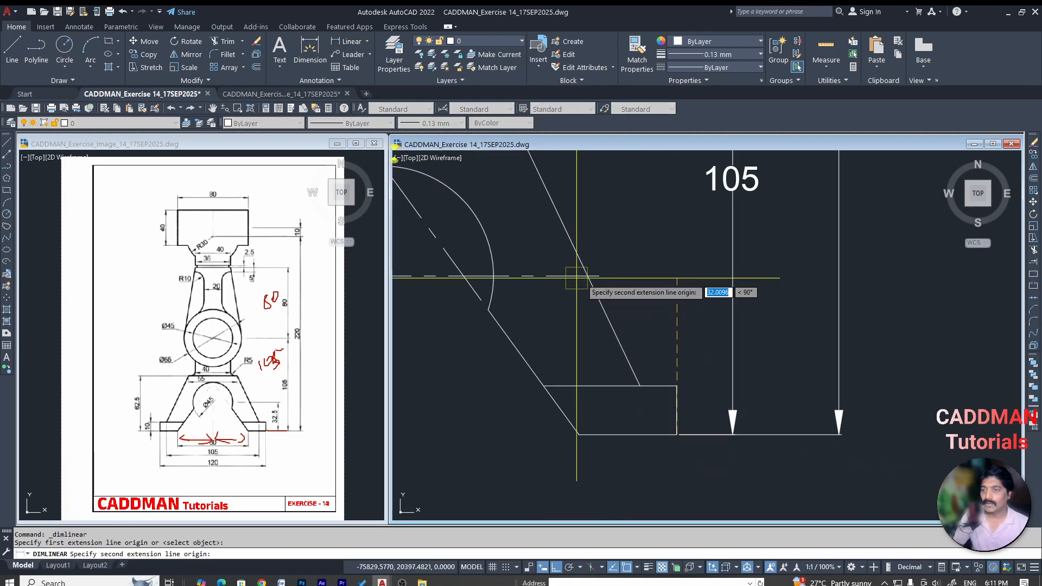
pyautogui.click(600, 276)
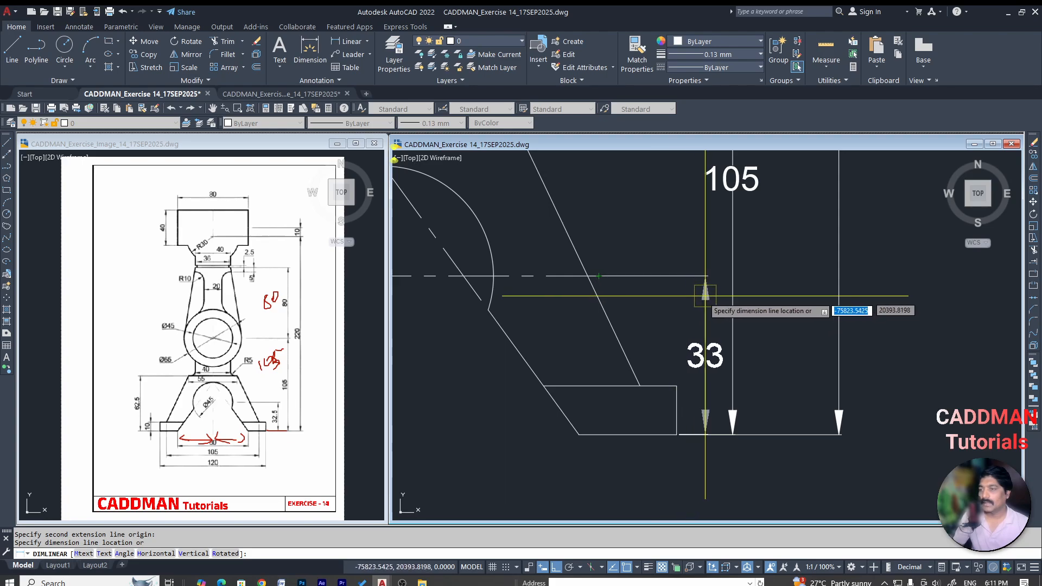
pyautogui.click(695, 328)
# Set the precision of the arch centreline's height dimension to one decimal place
pyautogui.rightClick(695, 331)
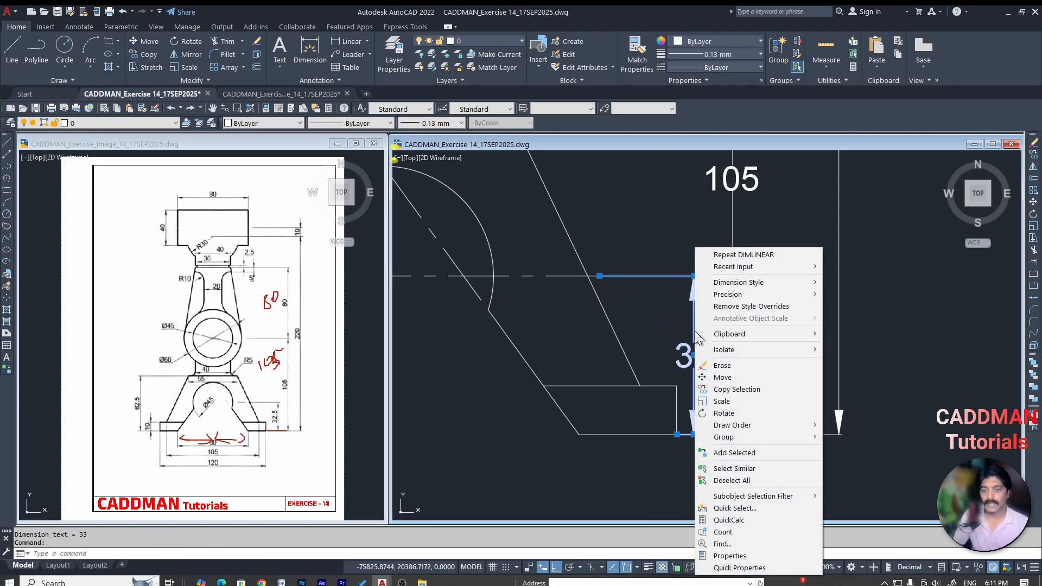
pyautogui.moveTo(780, 297)
pyautogui.click(872, 305)
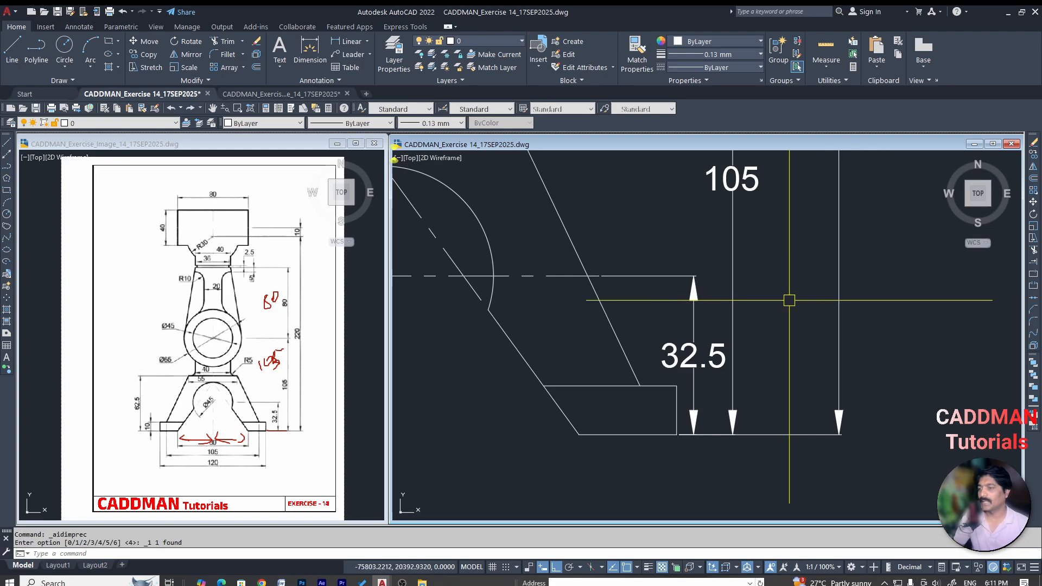
pyautogui.press('Escape')
pyautogui.press('Escape')
pyautogui.scroll(-6, 774, 346)
pyautogui.press('Escape')
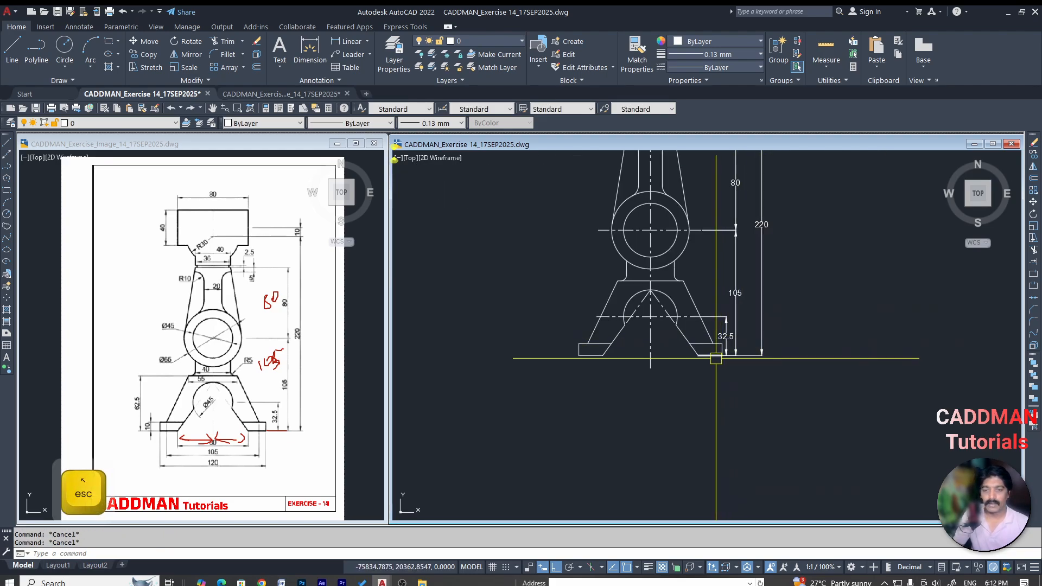
pyautogui.press('space')
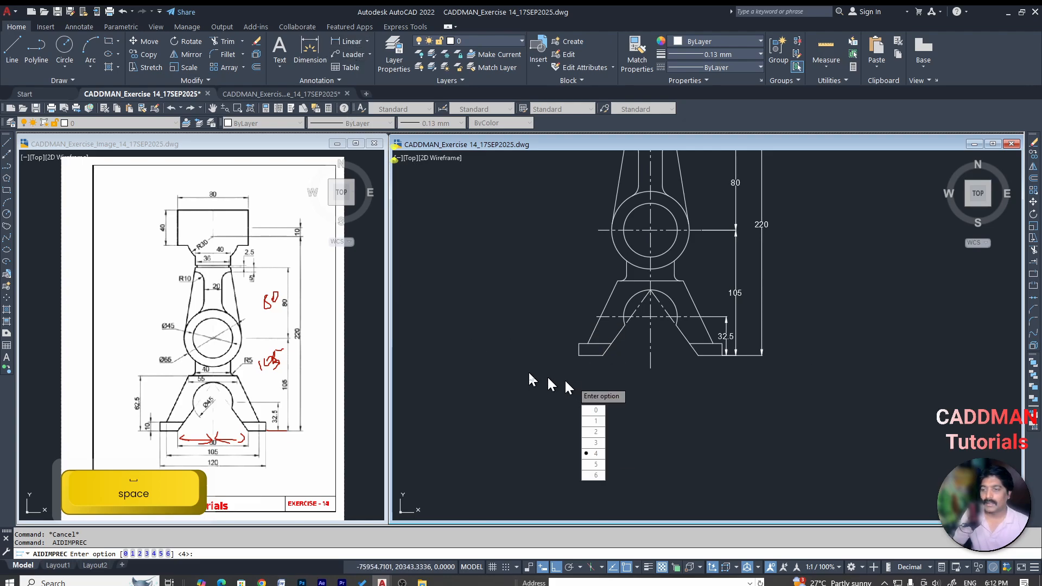
pyautogui.press('Escape')
# Dimension the overall width of the base between the outer bottom corners of the feet, placed well below the profile
pyautogui.click(347, 42)
pyautogui.scroll(2, 613, 410)
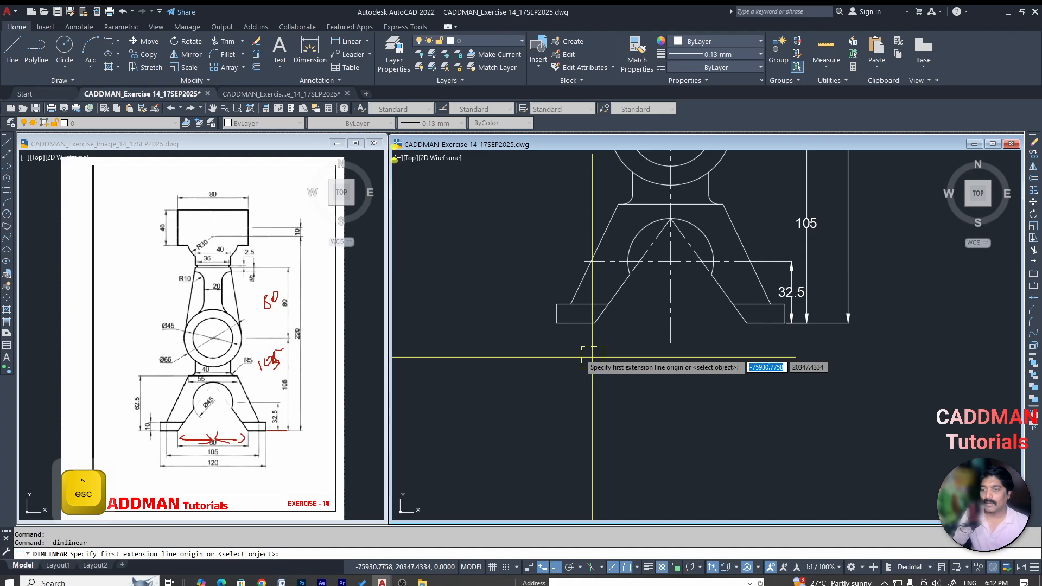
pyautogui.click(556, 323)
pyautogui.click(786, 323)
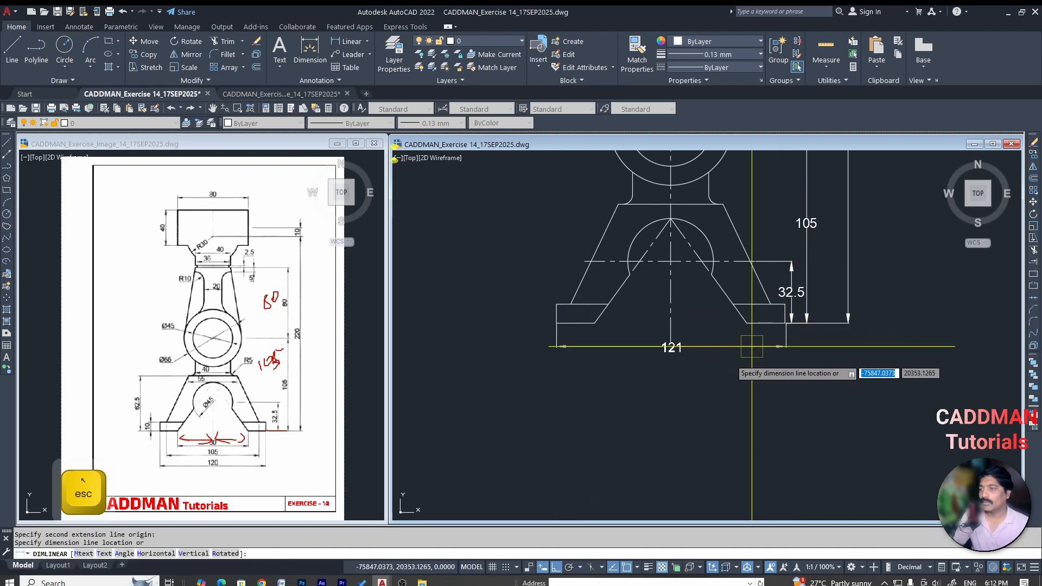
pyautogui.click(705, 405)
# Move the right extension origin of the overall base width dimension onto the right foot's outer bottom corner
pyautogui.scroll(4, 800, 347)
pyautogui.click(790, 317)
pyautogui.scroll(3, 770, 288)
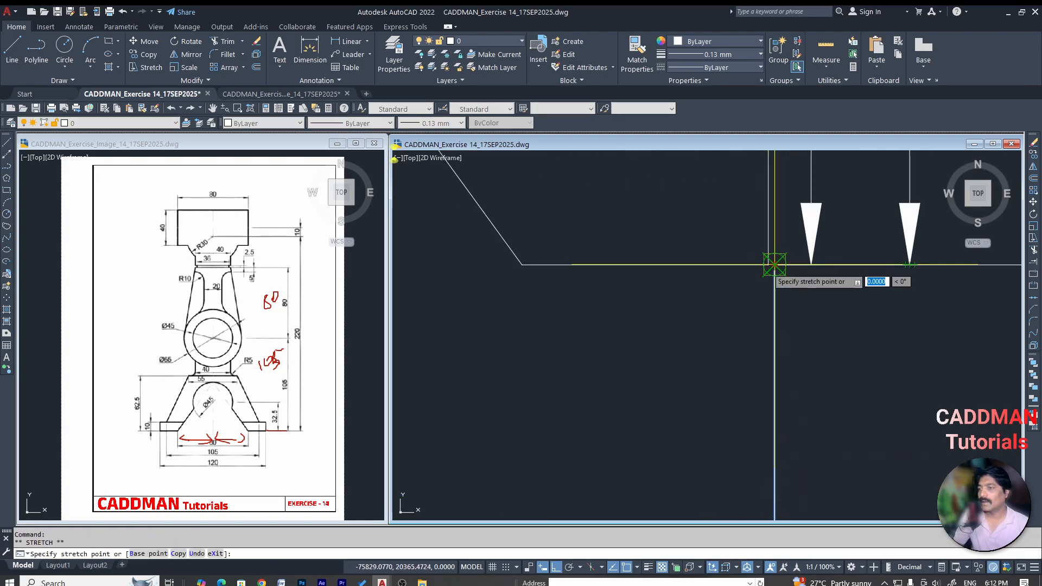
pyautogui.press('Escape')
pyautogui.press('Escape')
pyautogui.scroll(-3, 722, 343)
pyautogui.scroll(-8, 719, 345)
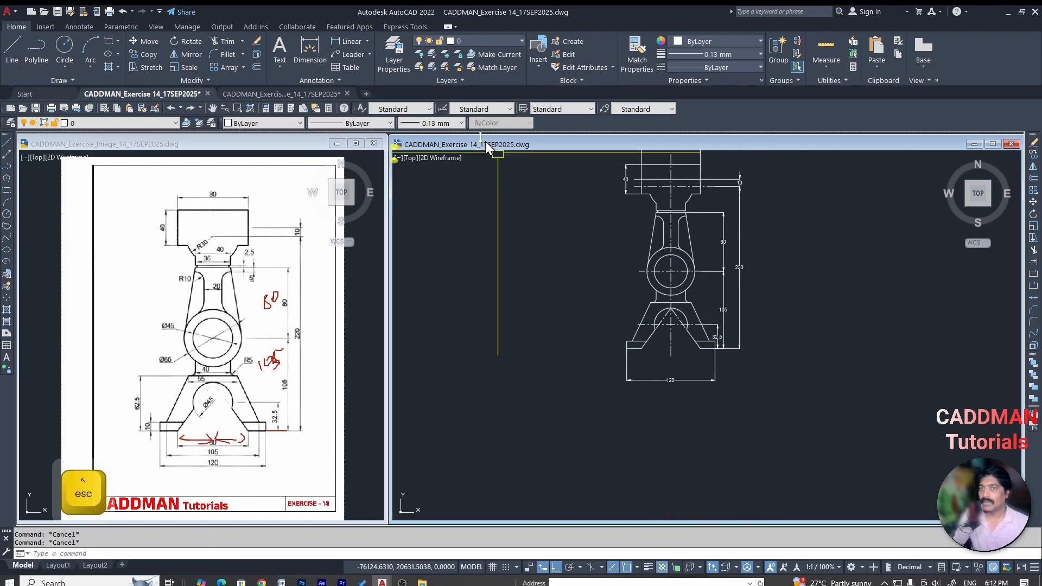
# Dimension the width between the points where the outer leg edges meet the feet, just above the overall base width dimension
pyautogui.click(348, 42)
pyautogui.scroll(6, 645, 342)
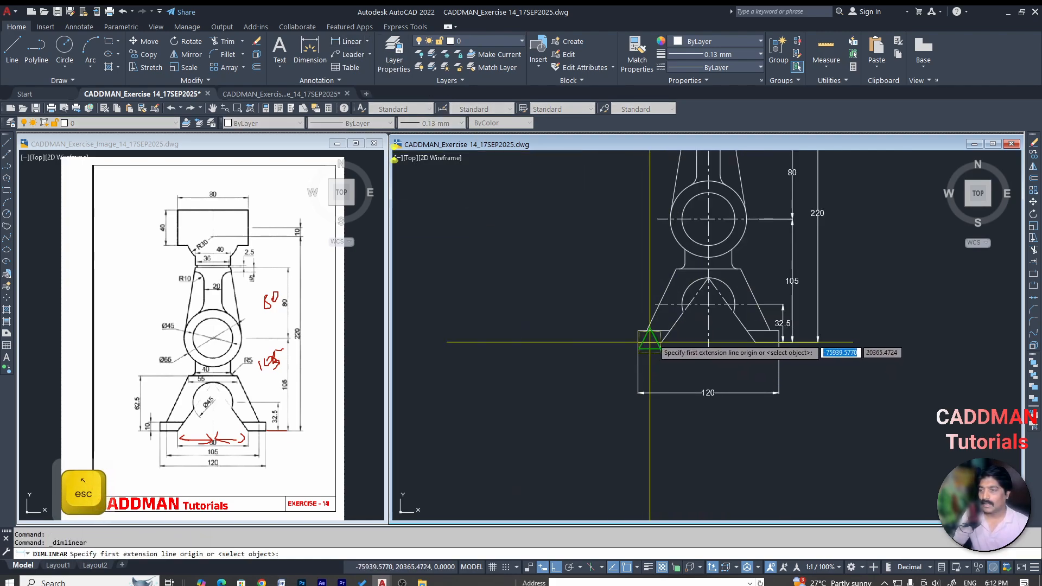
pyautogui.click(641, 318)
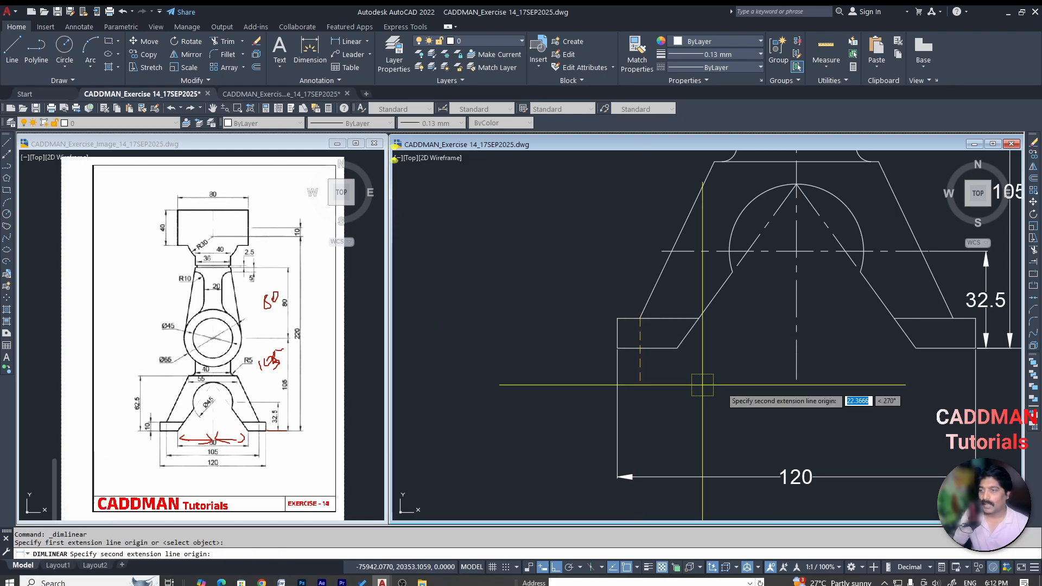
pyautogui.click(954, 318)
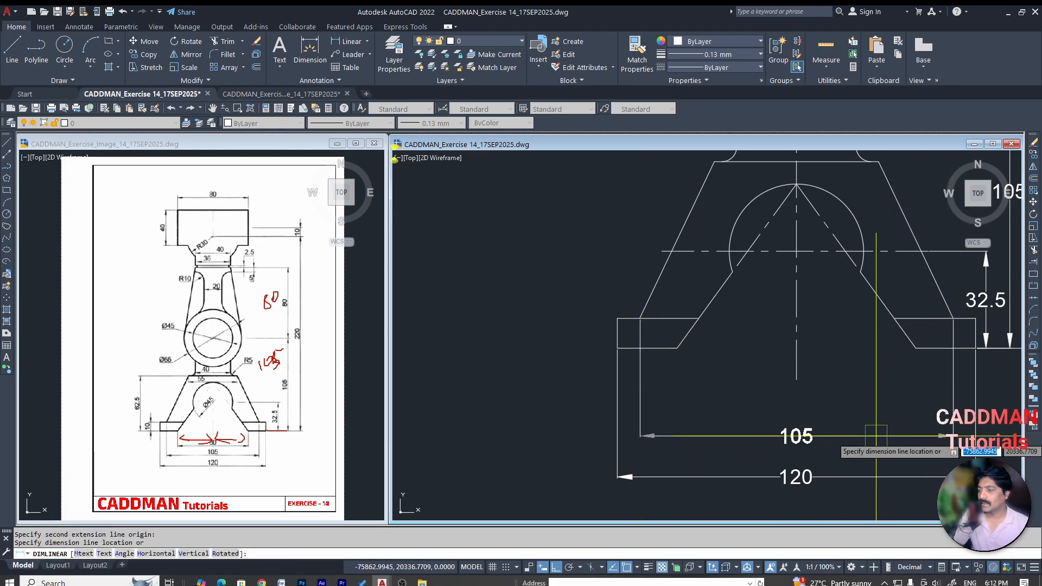
pyautogui.click(787, 434)
# Dimension the opening between the inner bottom corners of the feet, above the other two base width dimensions
pyautogui.press('Return')
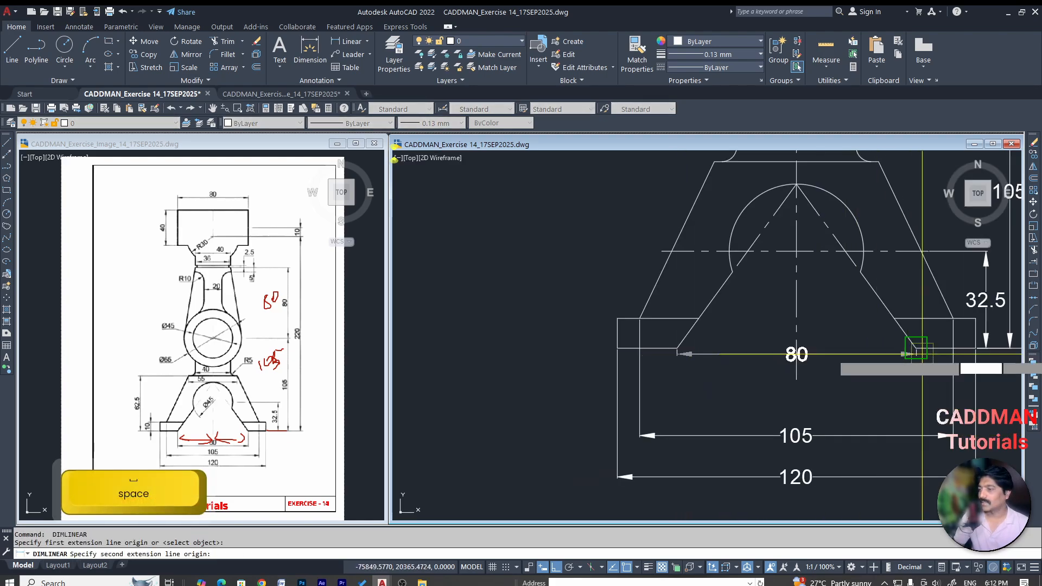
pyautogui.click(922, 354)
pyautogui.click(856, 401)
pyautogui.scroll(-5, 686, 388)
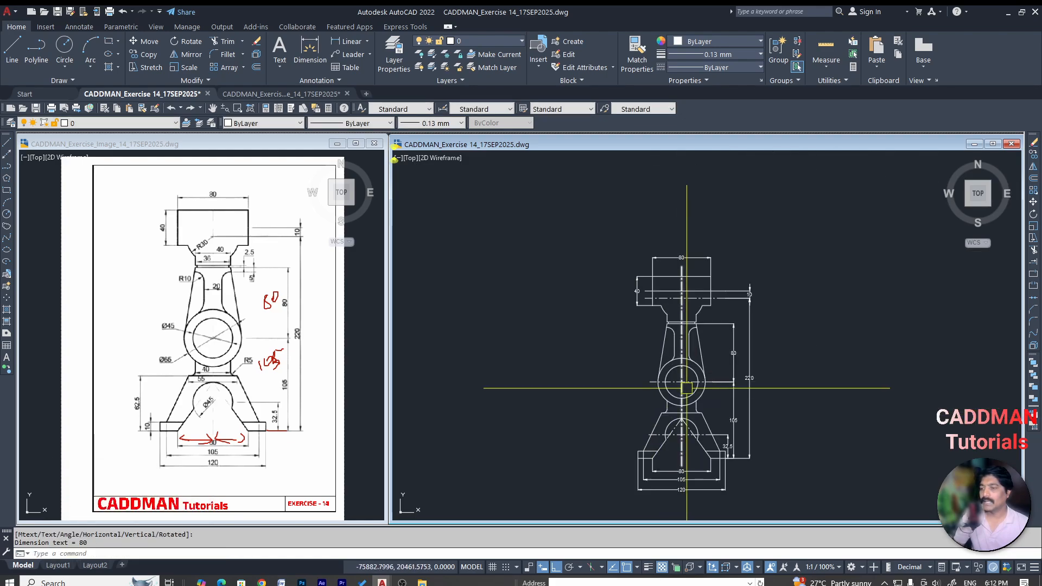
# Dimension the thickness of the left foot along its outer edge, placed outside the profile
pyautogui.scroll(2, 687, 388)
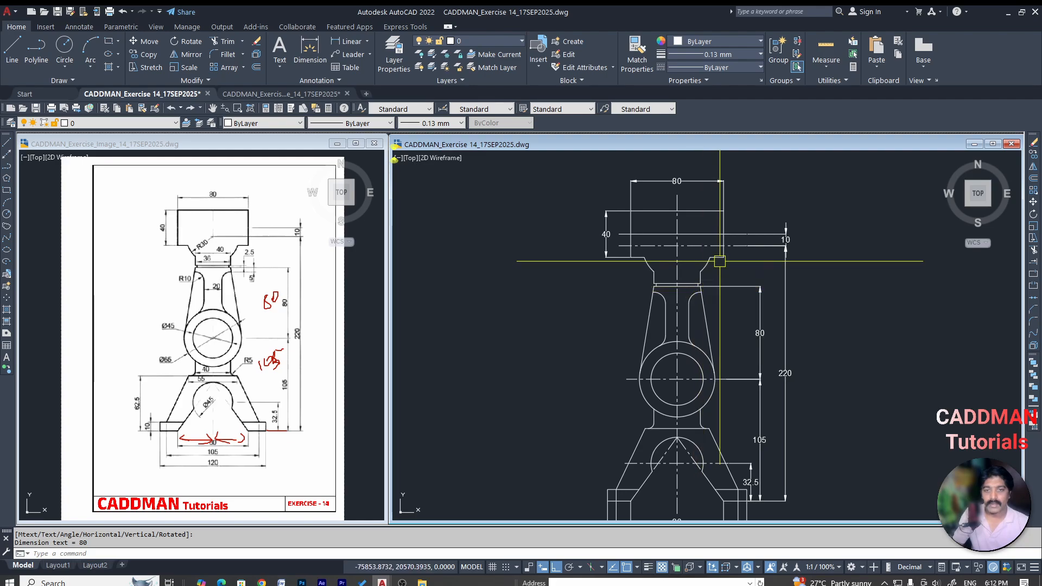
pyautogui.scroll(-2, 720, 261)
pyautogui.scroll(2, 694, 337)
pyautogui.scroll(-4, 682, 325)
pyautogui.scroll(4, 709, 402)
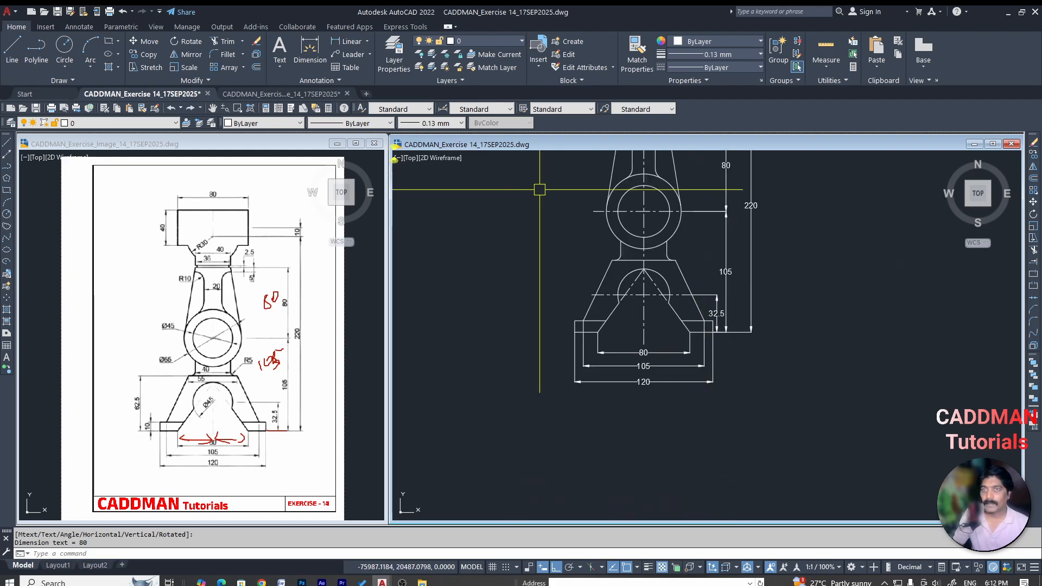
pyautogui.press('space')
pyautogui.scroll(4, 562, 336)
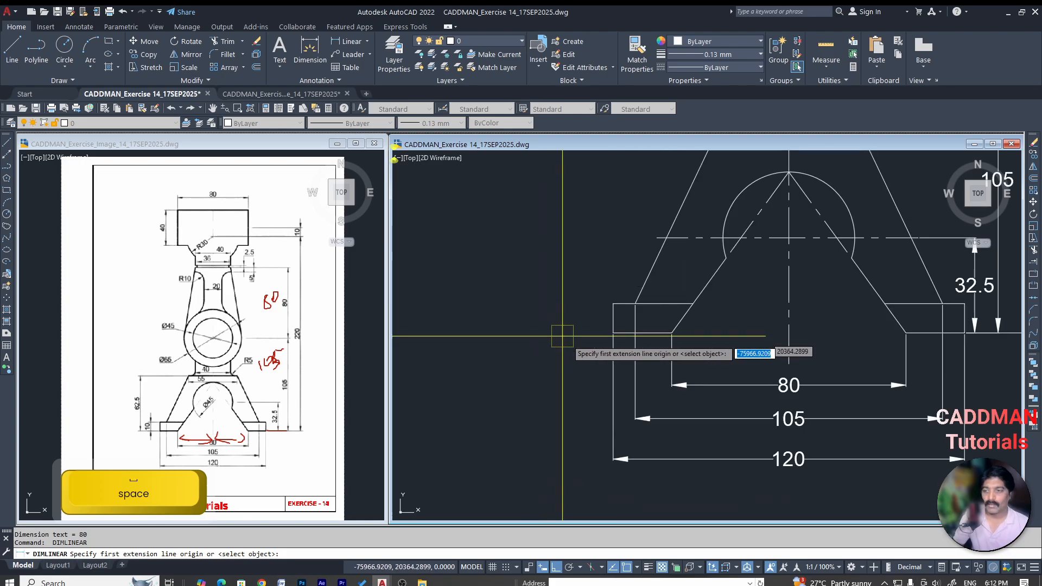
pyautogui.click(612, 332)
pyautogui.click(614, 303)
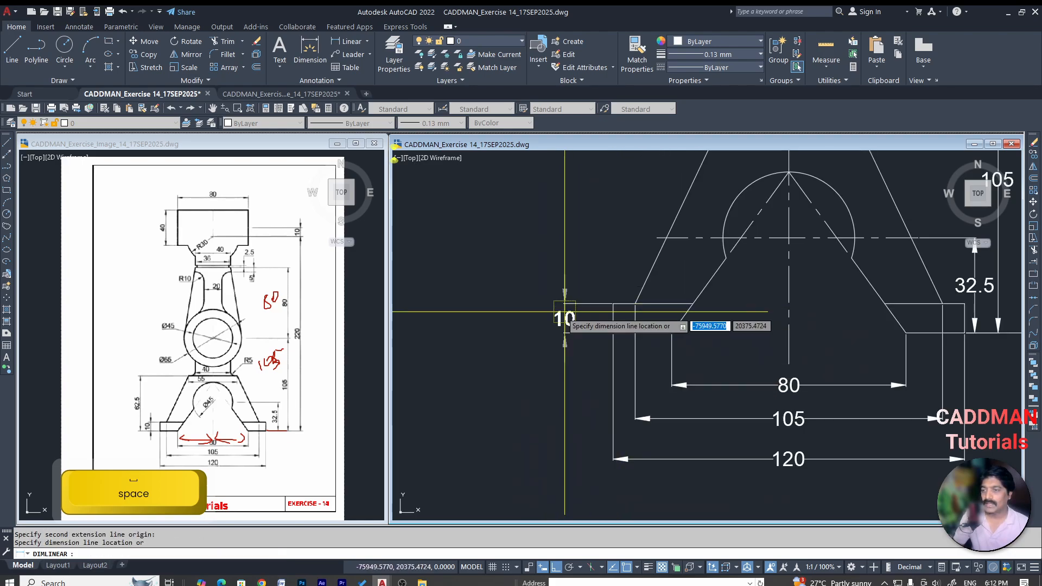
pyautogui.click(546, 315)
# Dimension the height of the base from the left foot's bottom corner to the top of the tapered legs, outside the foot thickness dimension
pyautogui.press('space')
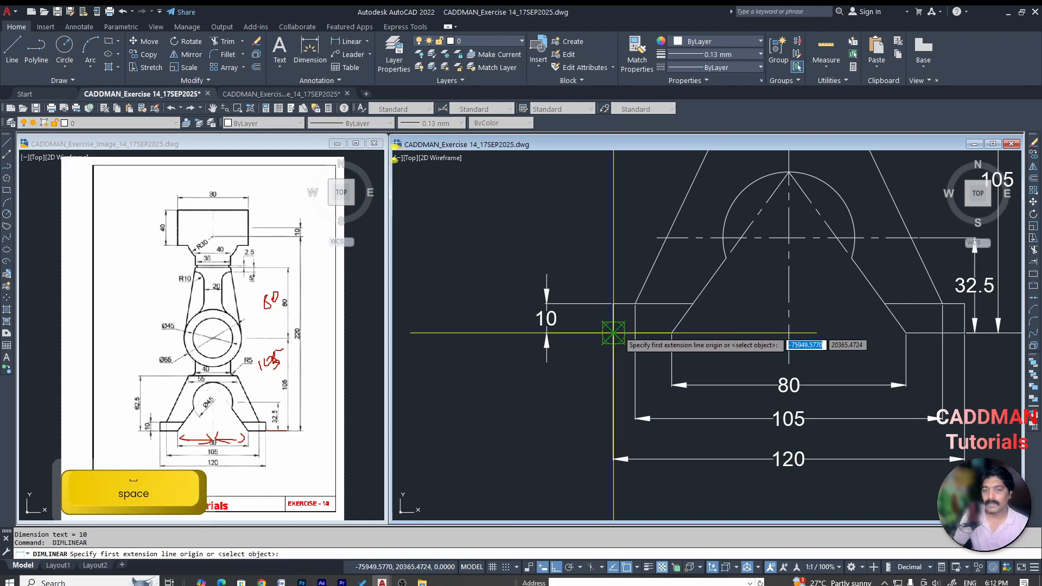
pyautogui.click(614, 332)
pyautogui.scroll(-4, 613, 332)
pyautogui.scroll(4, 642, 269)
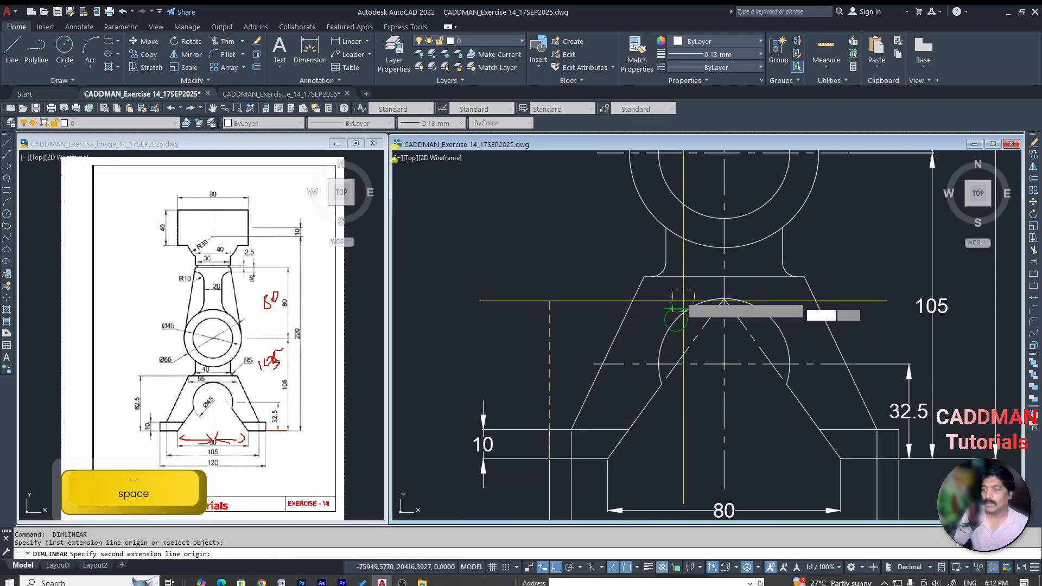
pyautogui.click(643, 276)
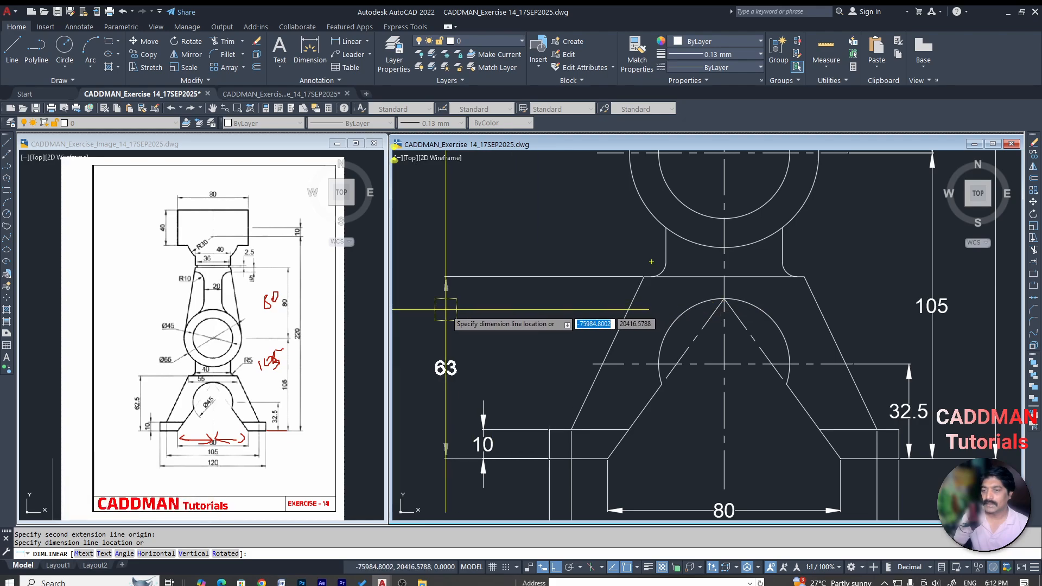
pyautogui.click(422, 305)
pyautogui.scroll(-2, 663, 350)
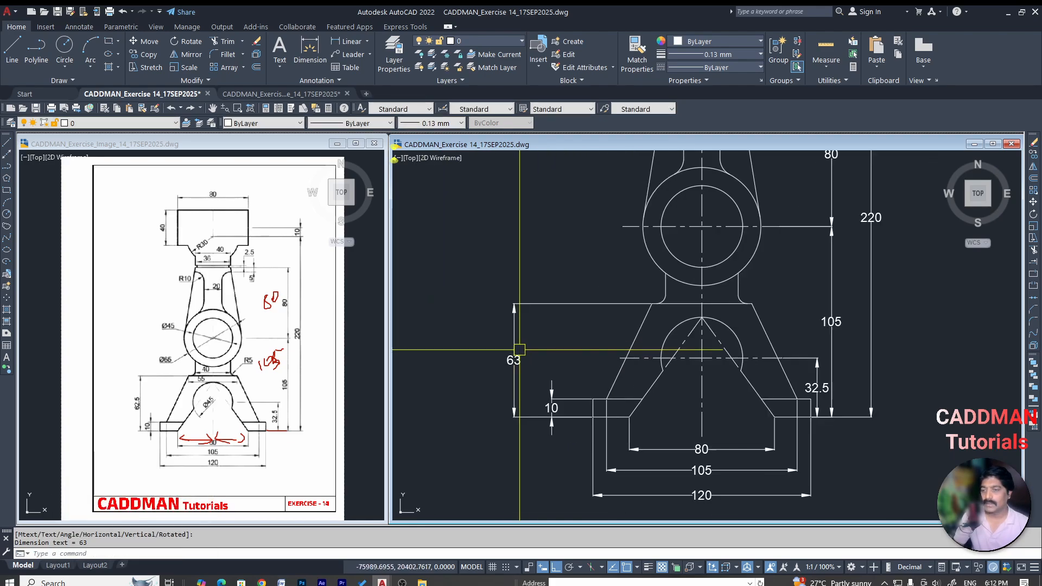
# Set the precision of the base height dimension to one decimal place
pyautogui.click(472, 342)
pyautogui.rightClick(504, 325)
pyautogui.moveTo(551, 294)
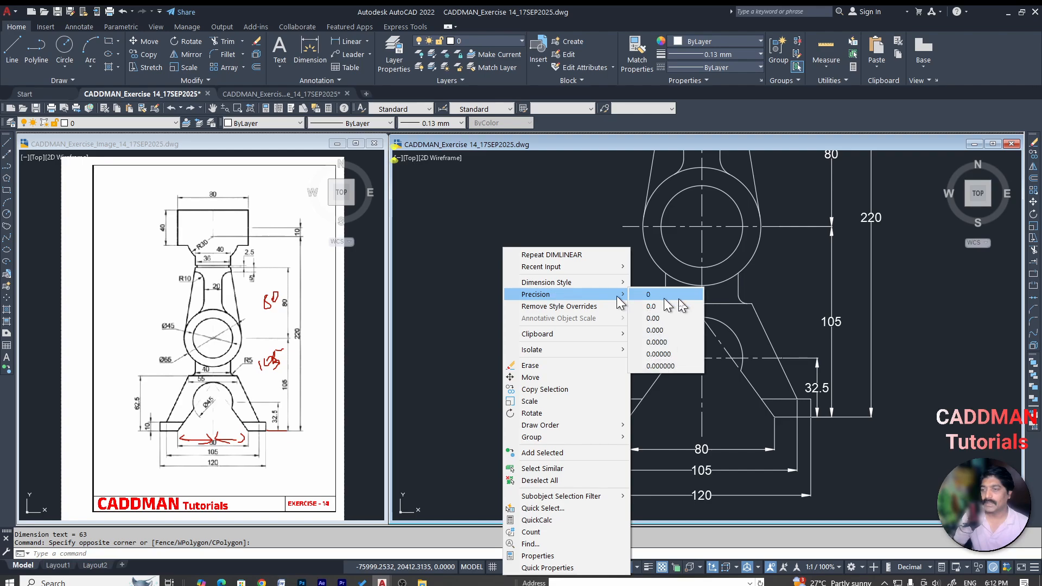
pyautogui.click(661, 305)
pyautogui.scroll(-2, 662, 325)
pyautogui.press('Escape')
pyautogui.press('Escape')
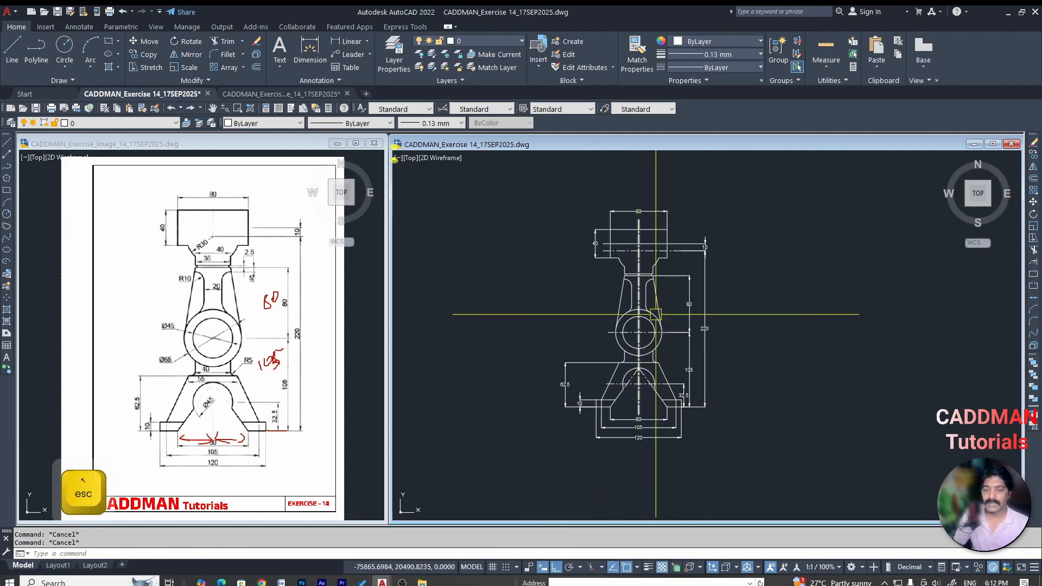
# Dimension the width of the neck between the ring and the base, placing the dimension between its vertical edges
pyautogui.scroll(2, 663, 244)
pyautogui.scroll(2, 681, 344)
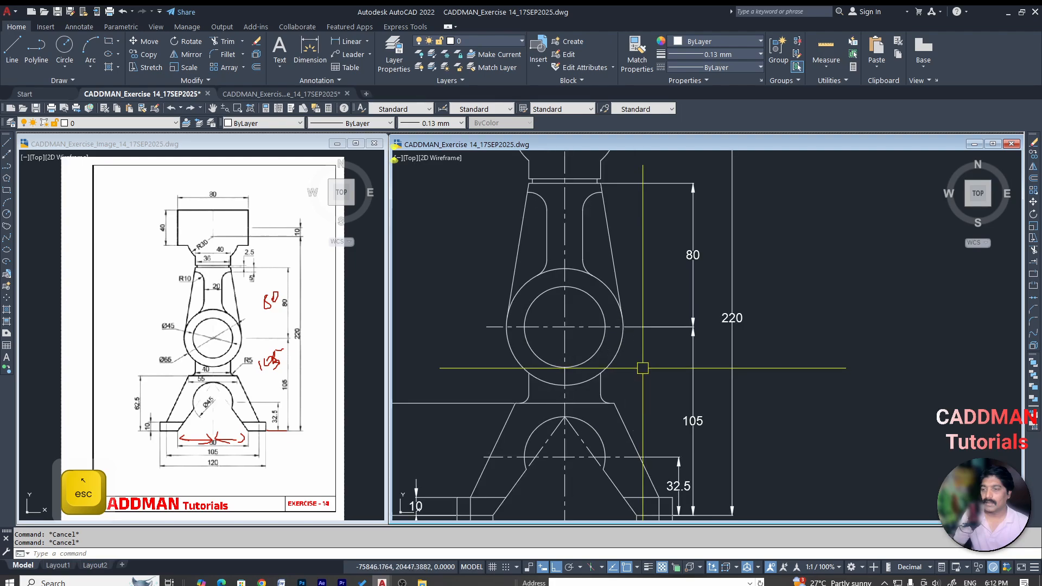
pyautogui.click(351, 41)
pyautogui.scroll(2, 522, 431)
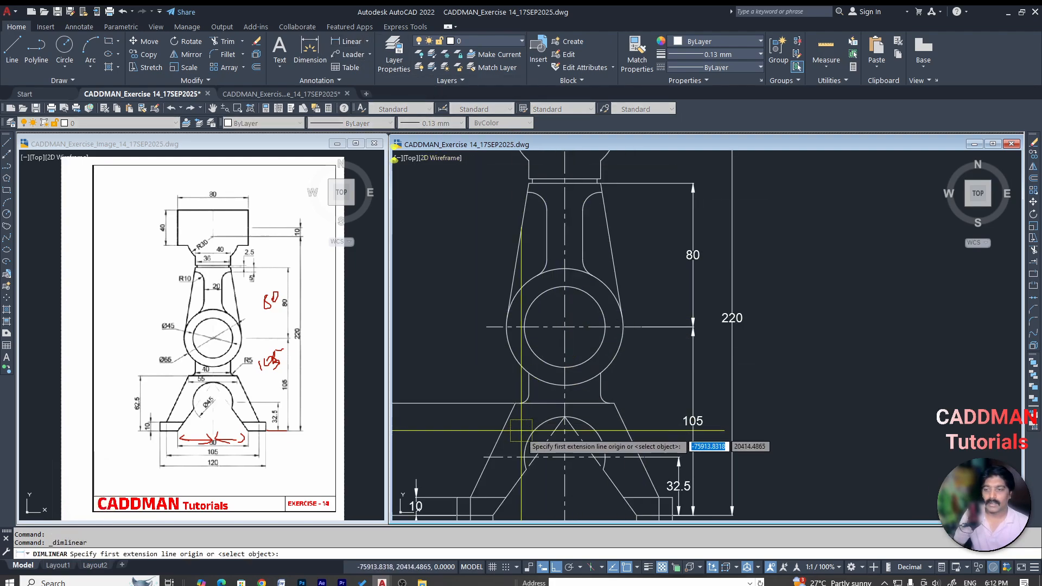
pyautogui.click(533, 354)
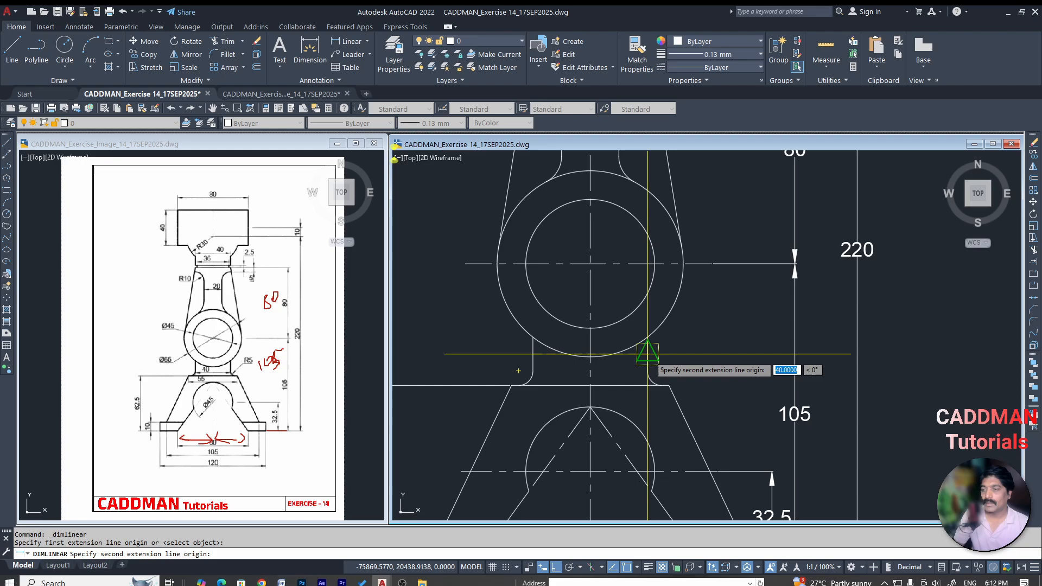
pyautogui.click(647, 353)
pyautogui.scroll(3, 631, 350)
pyautogui.click(626, 360)
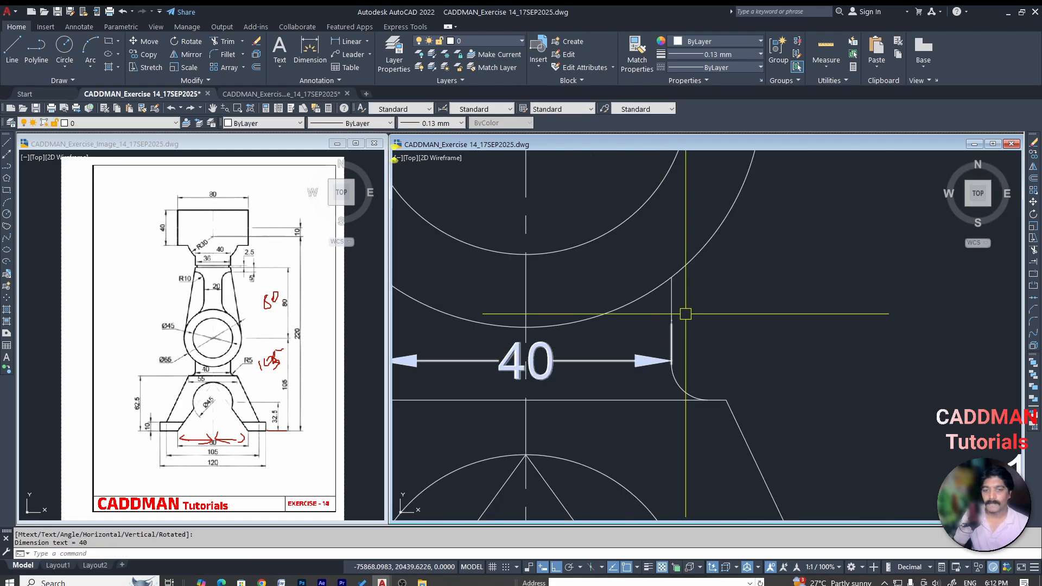
# Dimension the width of the base's top edge between its upper corners, placed just beneath that edge
pyautogui.moveTo(449, 399); pyautogui.dragTo(515, 375, button='middle')
pyautogui.scroll(-3, 575, 353)
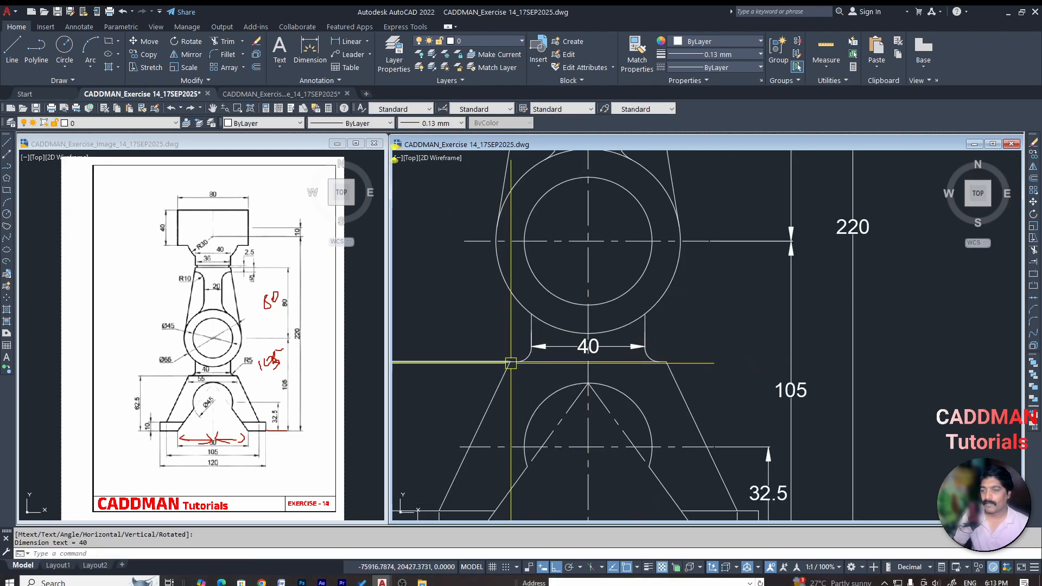
pyautogui.press('space')
pyautogui.click(515, 353)
pyautogui.click(666, 362)
pyautogui.scroll(2, 625, 385)
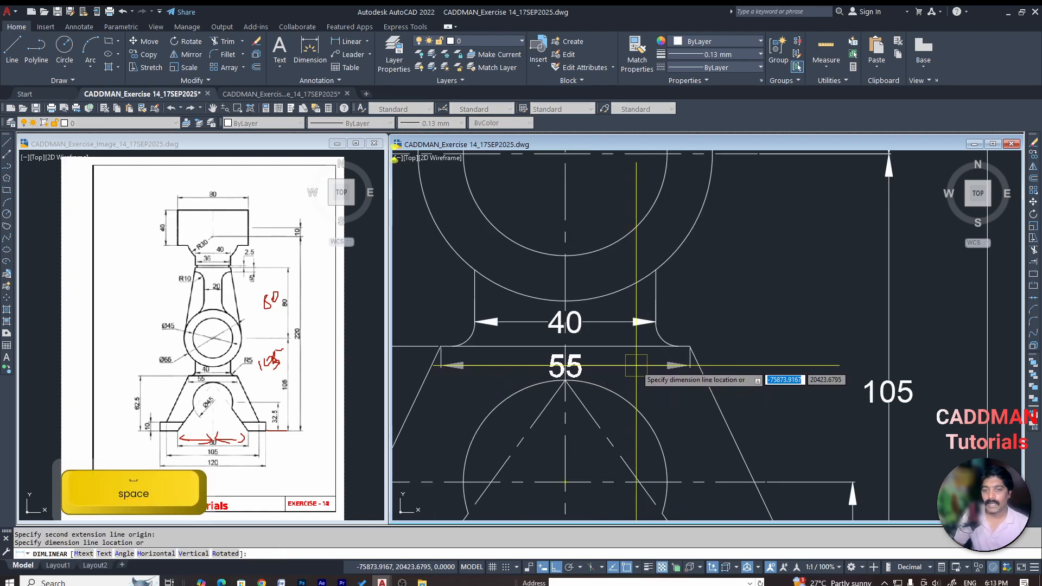
pyautogui.click(636, 365)
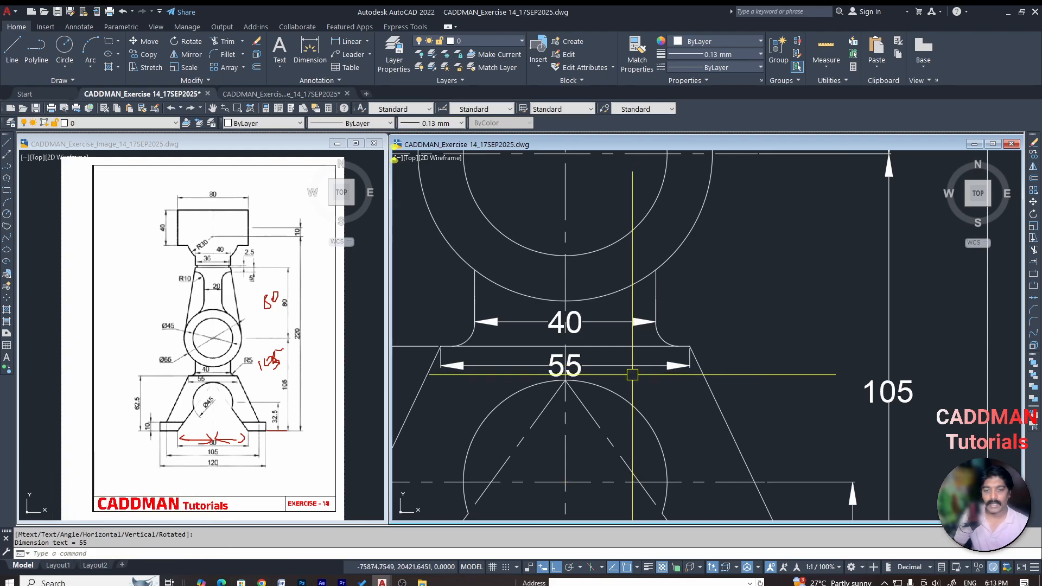
pyautogui.scroll(-6, 631, 381)
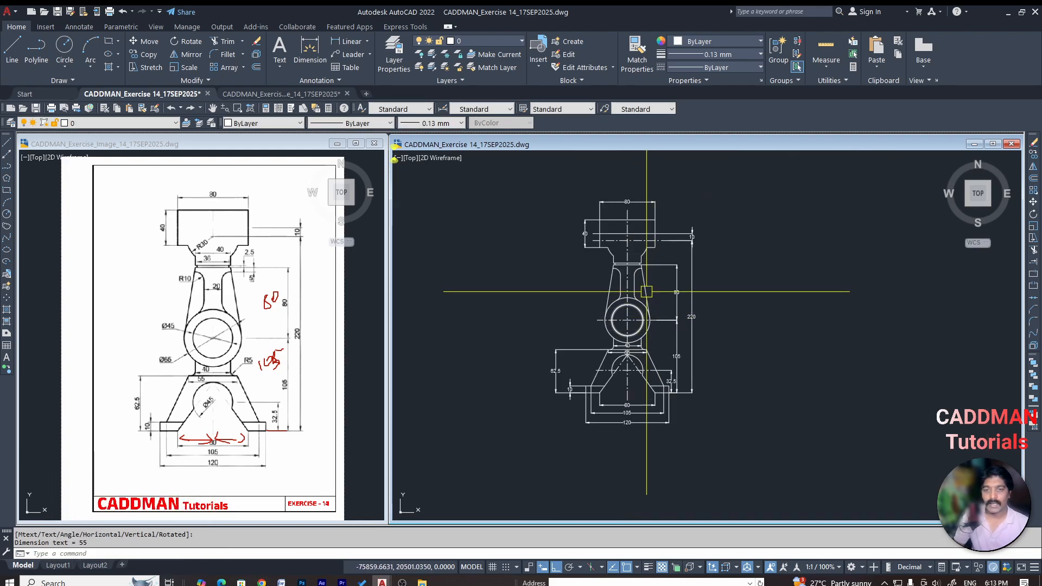
# Dimension the width between the two inner vertical edges of the upper arm, placing the dimension between those edges
pyautogui.scroll(3, 645, 250)
pyautogui.scroll(2, 604, 239)
pyautogui.press('space')
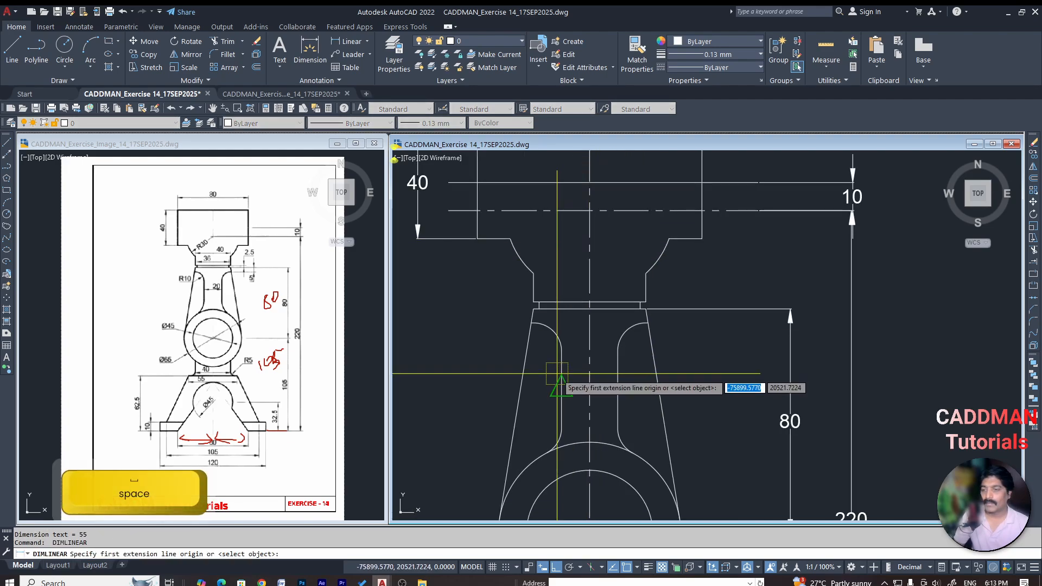
pyautogui.click(561, 386)
pyautogui.click(617, 389)
pyautogui.scroll(7, 617, 385)
pyautogui.click(615, 384)
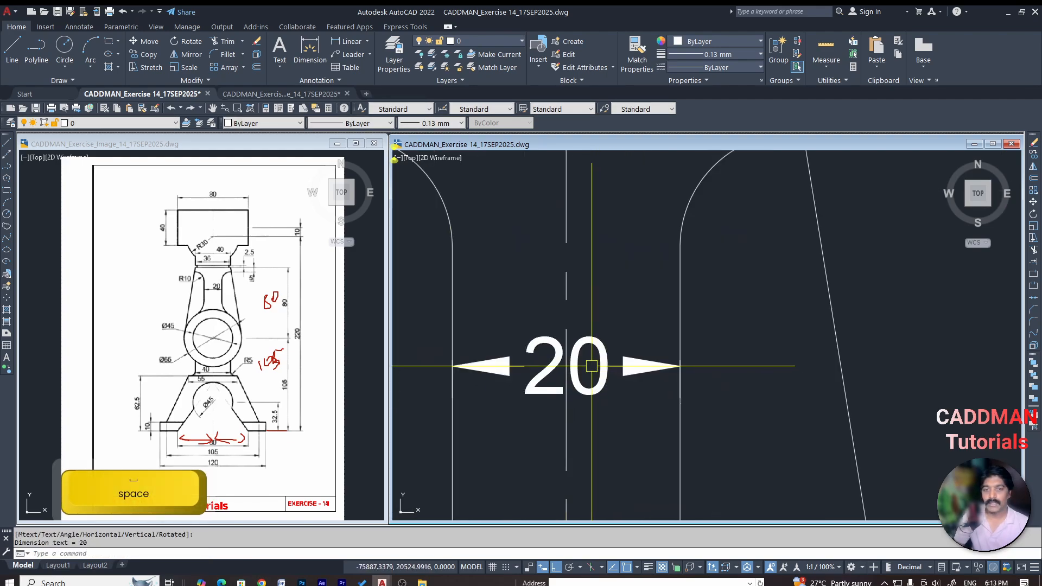
# Dimension the height of the narrow groove between the upper arm and the neck above it, placed beside its right end
pyautogui.scroll(-5, 613, 382)
pyautogui.scroll(2, 683, 321)
pyautogui.press('space')
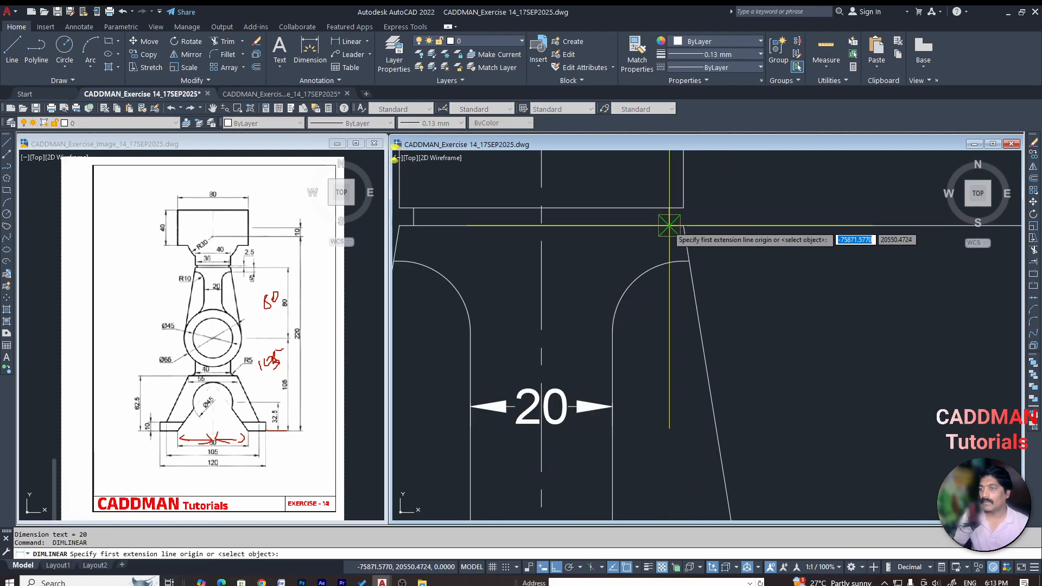
pyautogui.click(670, 225)
pyautogui.click(669, 208)
pyautogui.scroll(-4, 706, 223)
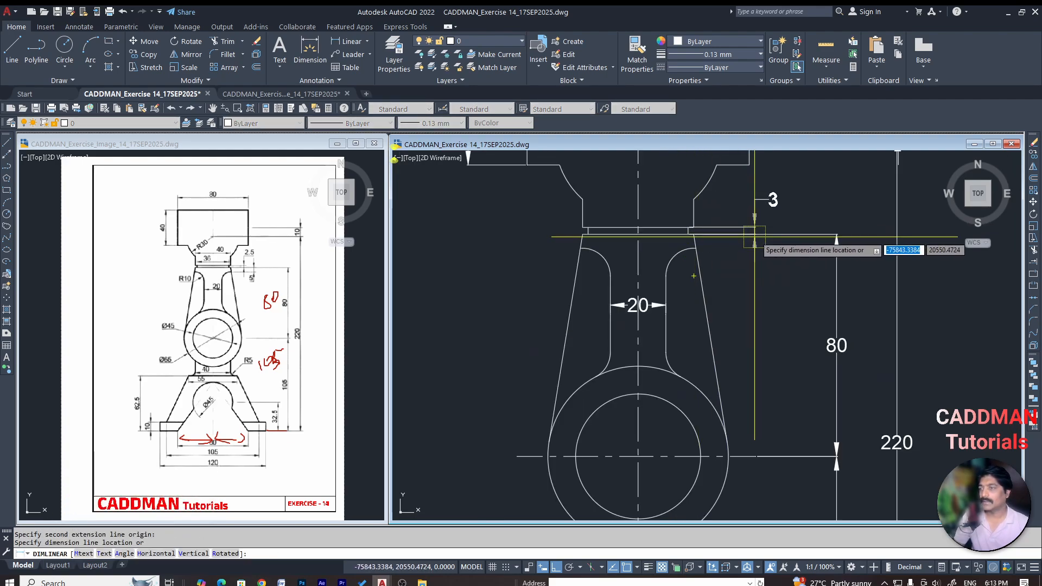
pyautogui.click(740, 200)
# Set the precision of the groove height dimension to one decimal place
pyautogui.rightClick(751, 198)
pyautogui.moveTo(830, 242)
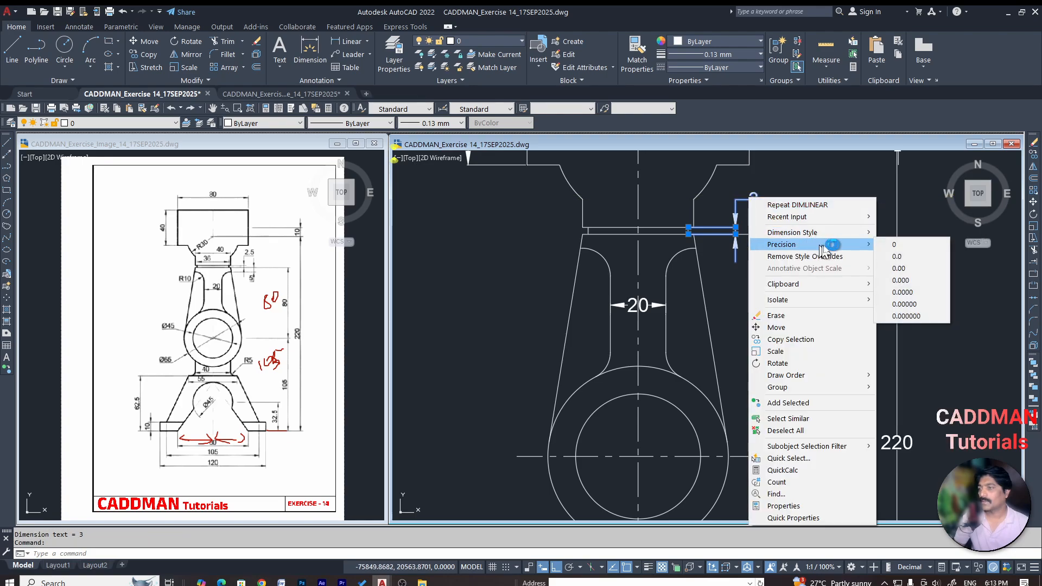
pyautogui.click(895, 256)
pyautogui.press('Escape')
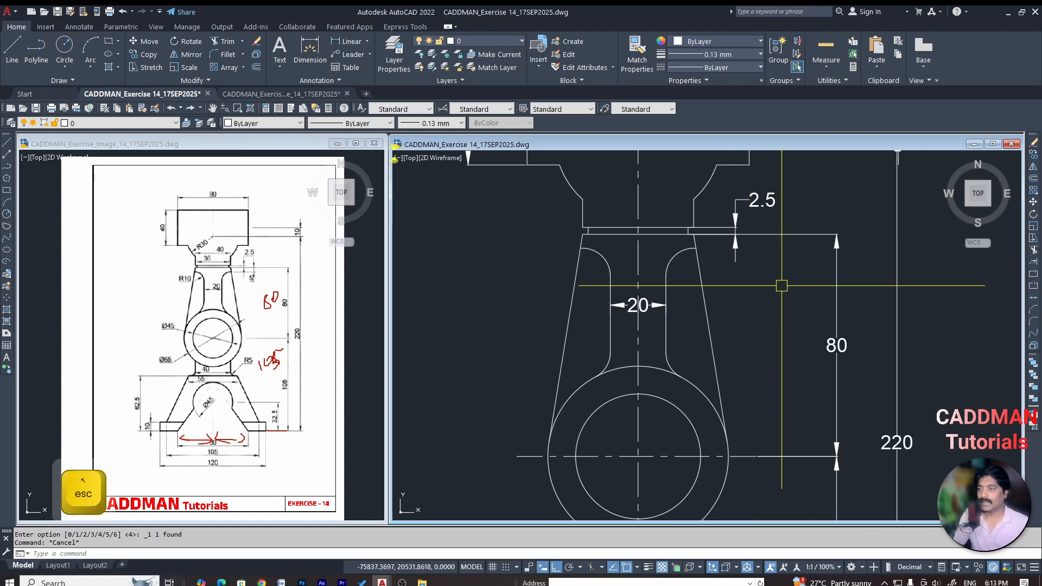
# Dimension the vertical distance from the upper end of the arm's right inner arc to the arm's top edge, placed outside the groove height dimension
pyautogui.click(348, 43)
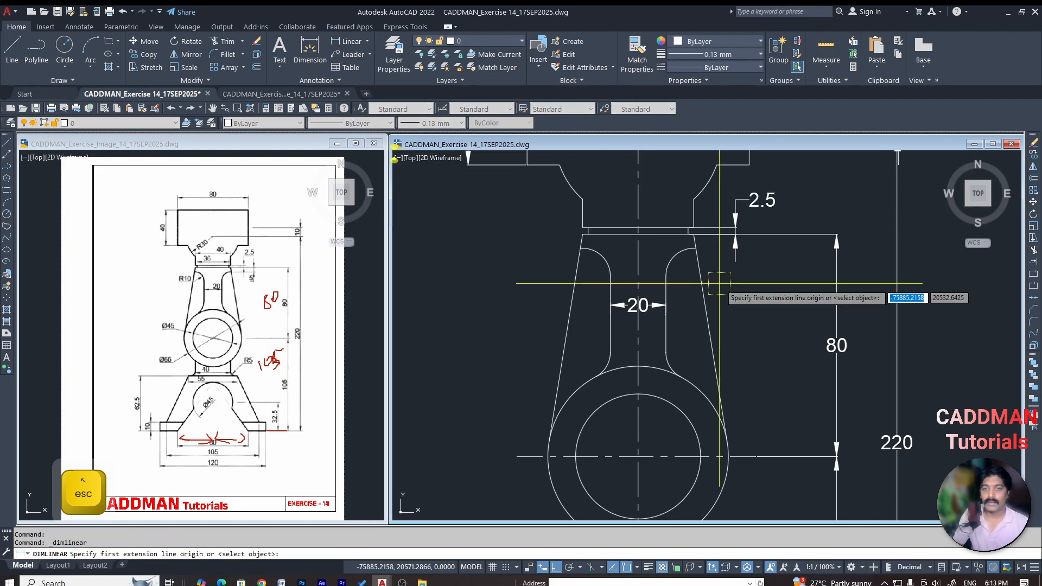
pyautogui.click(696, 248)
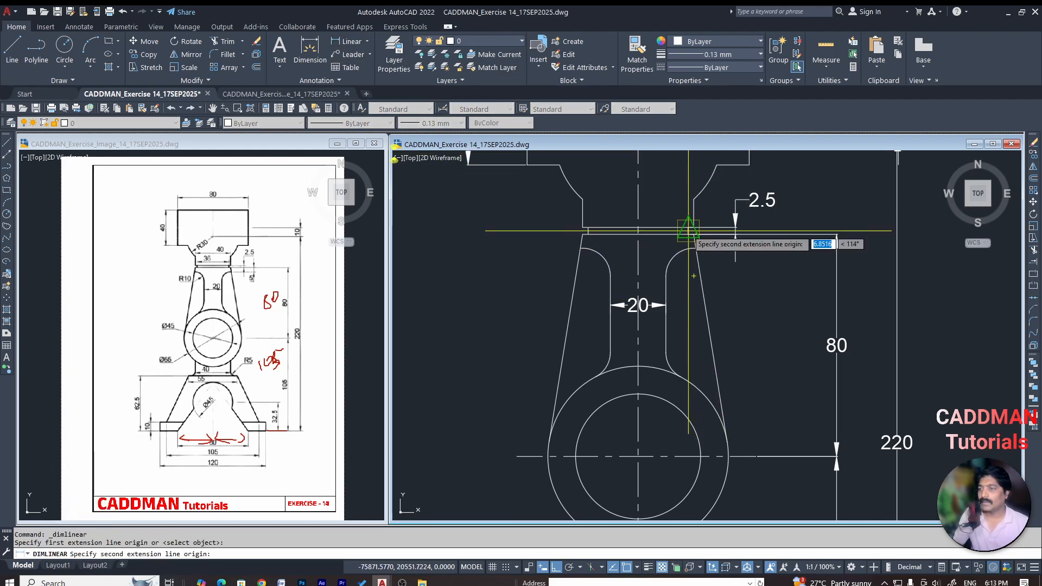
pyautogui.click(688, 234)
pyautogui.scroll(4, 768, 251)
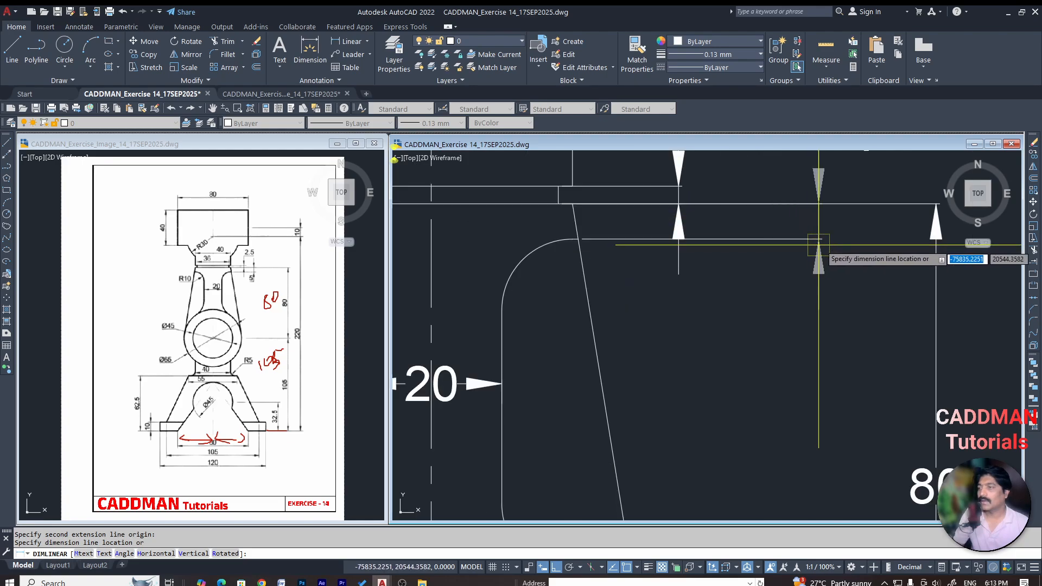
pyautogui.click(839, 237)
pyautogui.scroll(-6, 760, 292)
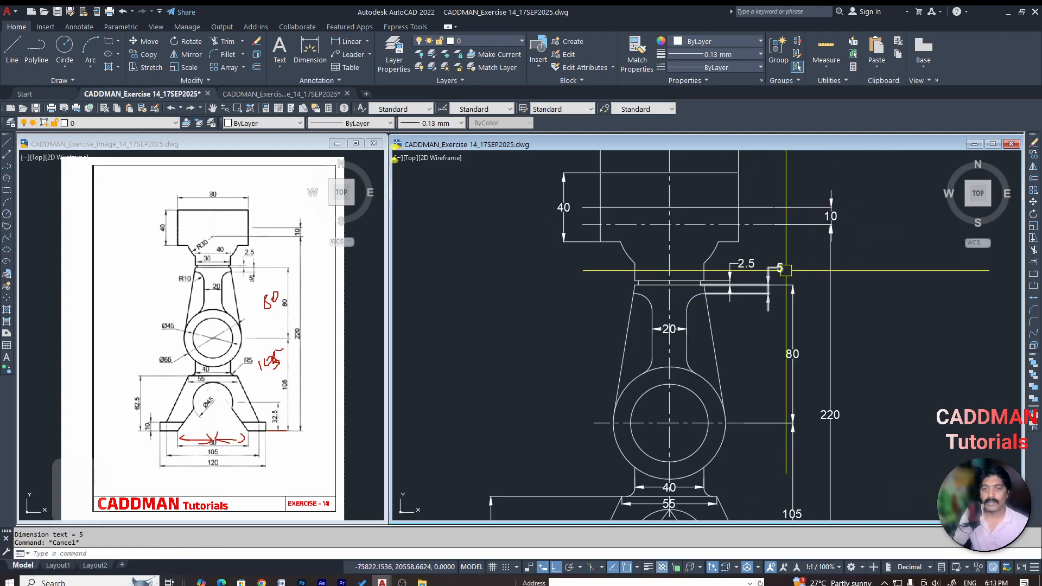
pyautogui.press('Escape')
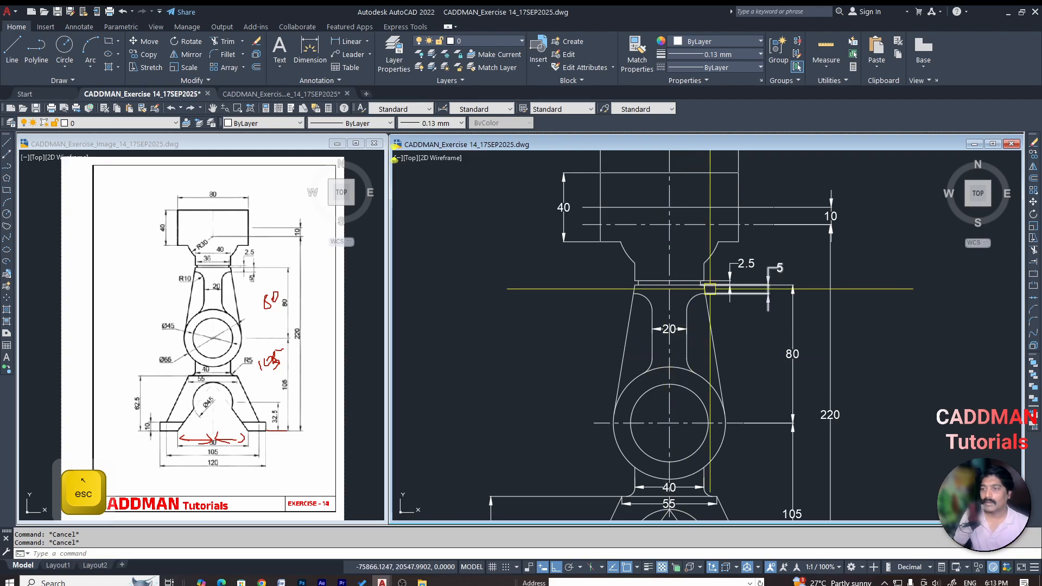
# Dimension the width of the narrow groove between its short vertical edges, placing the dimension just above it
pyautogui.scroll(3, 709, 289)
pyautogui.scroll(2, 663, 264)
pyautogui.press('space')
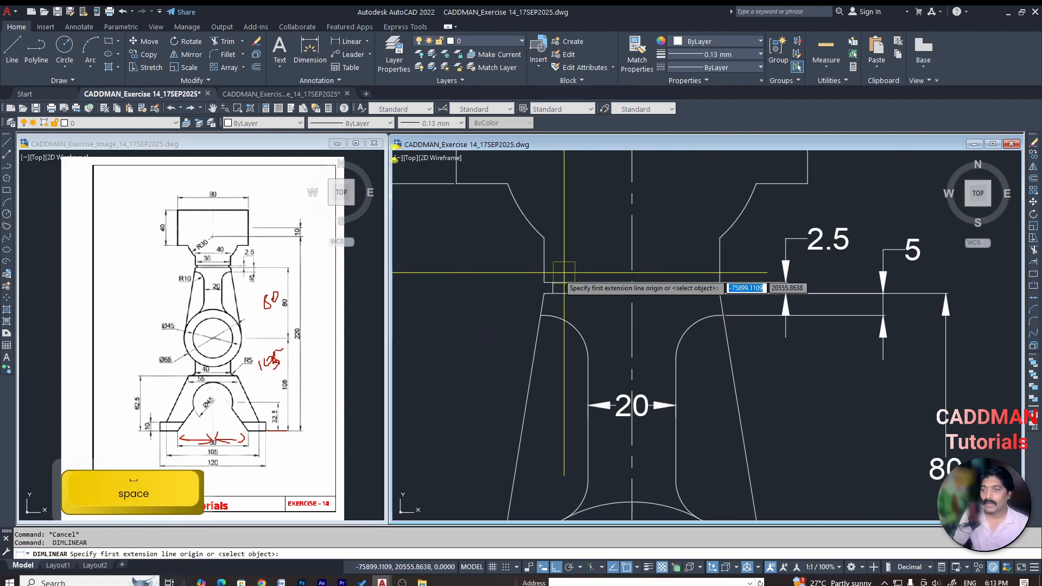
pyautogui.click(711, 293)
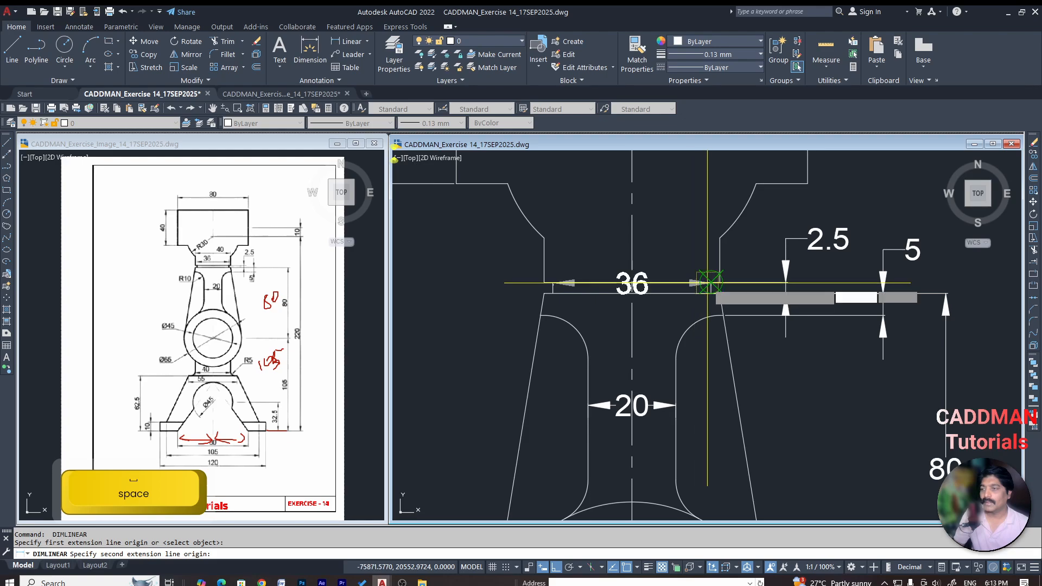
pyautogui.click(674, 252)
# Dimension the width of the neck below the head between the lower ends of its arcs, placed above the groove width dimension
pyautogui.press('space')
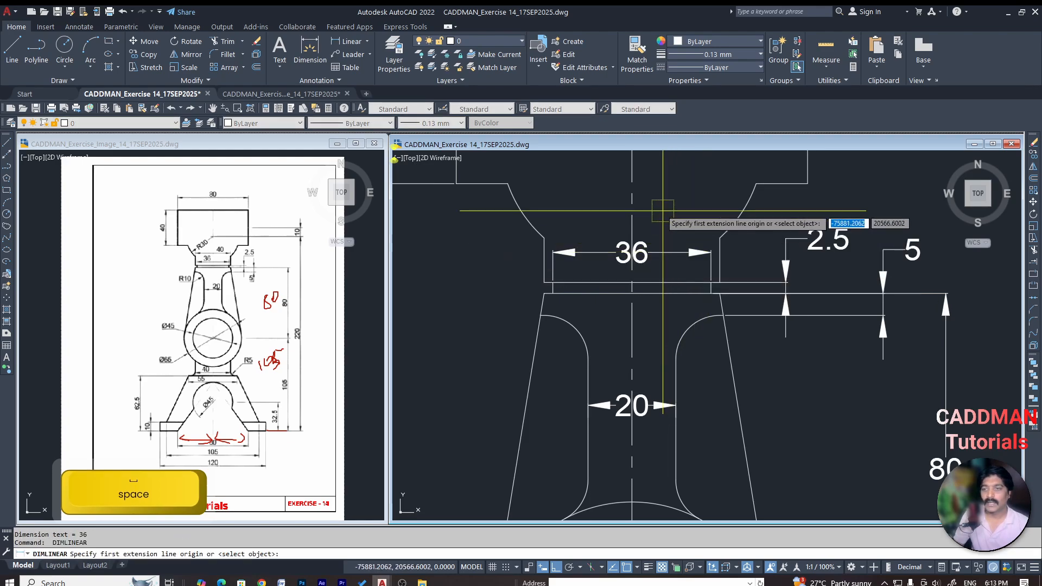
pyautogui.click(544, 238)
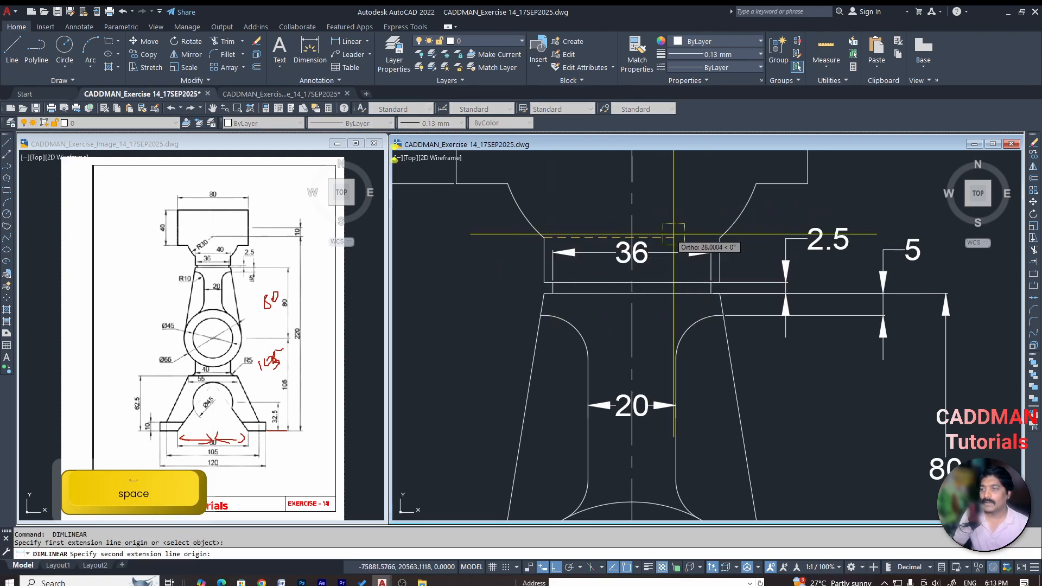
pyautogui.click(720, 237)
pyautogui.click(682, 184)
# Add a radius dimension to the left arc beneath the head, with its text outside the profile
pyautogui.scroll(-4, 651, 239)
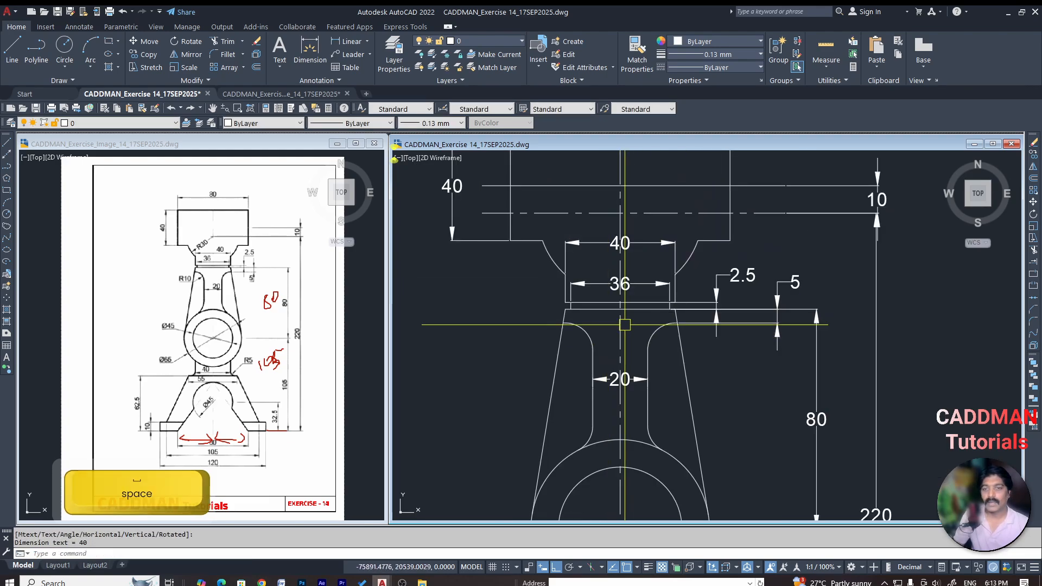
pyautogui.scroll(2, 649, 243)
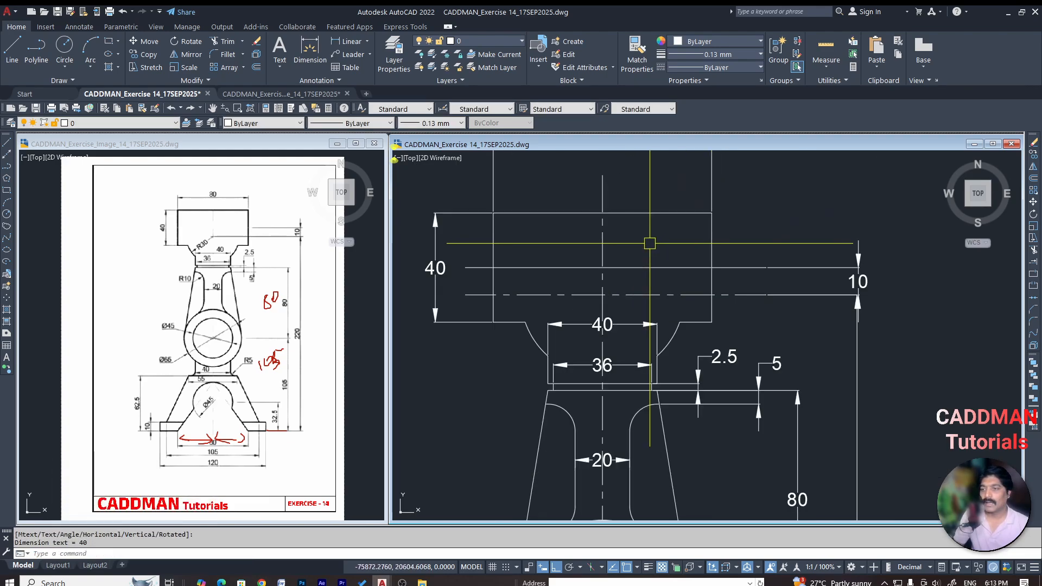
pyautogui.click(368, 42)
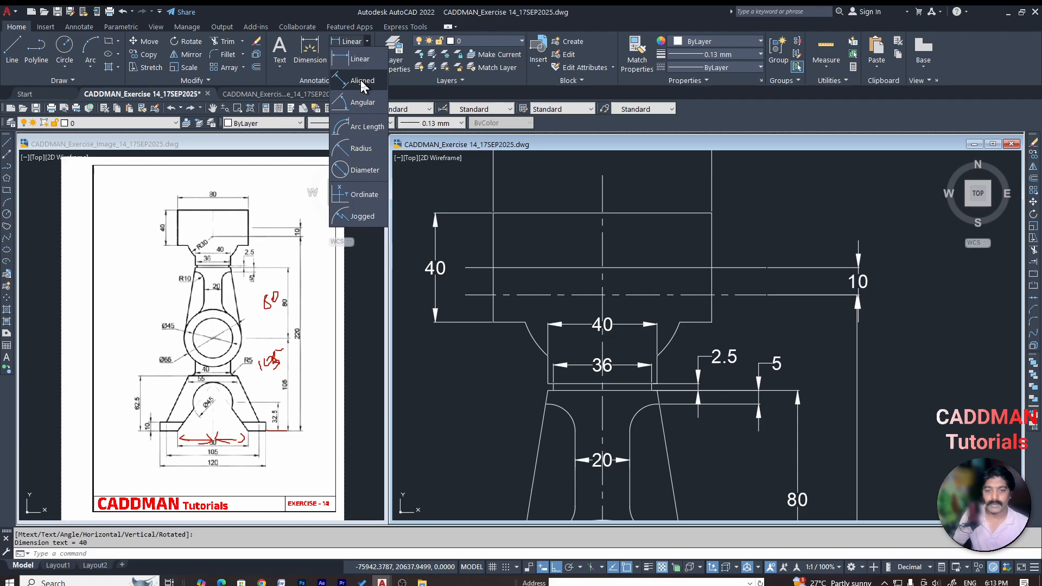
pyautogui.click(364, 150)
pyautogui.scroll(2, 545, 310)
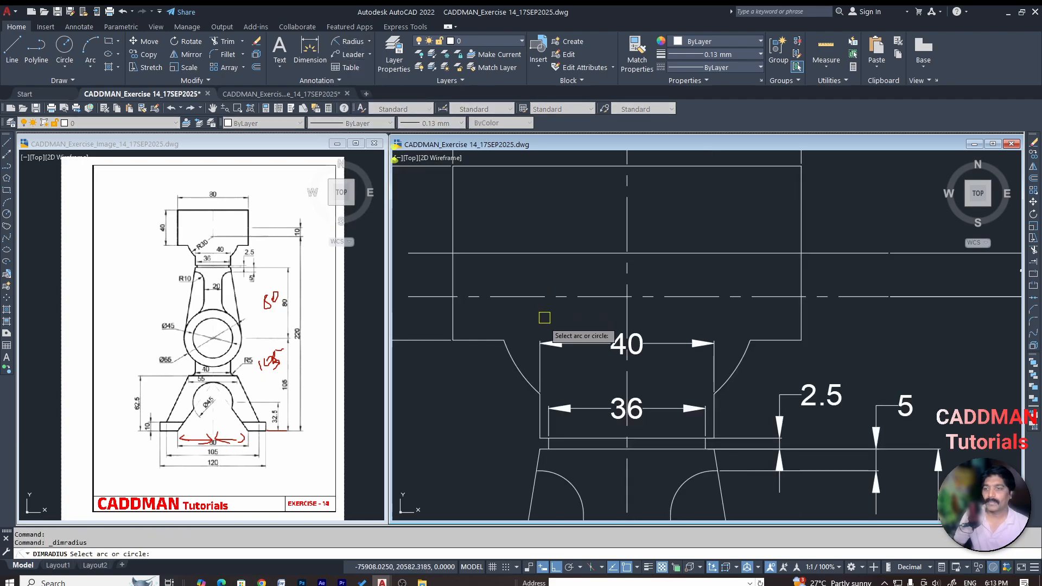
pyautogui.click(512, 361)
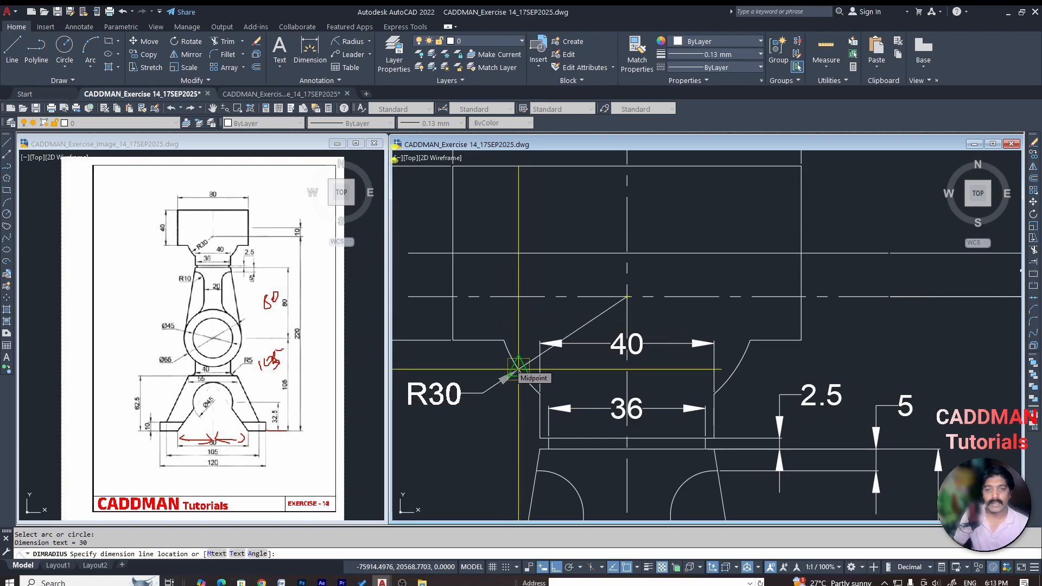
pyautogui.click(498, 371)
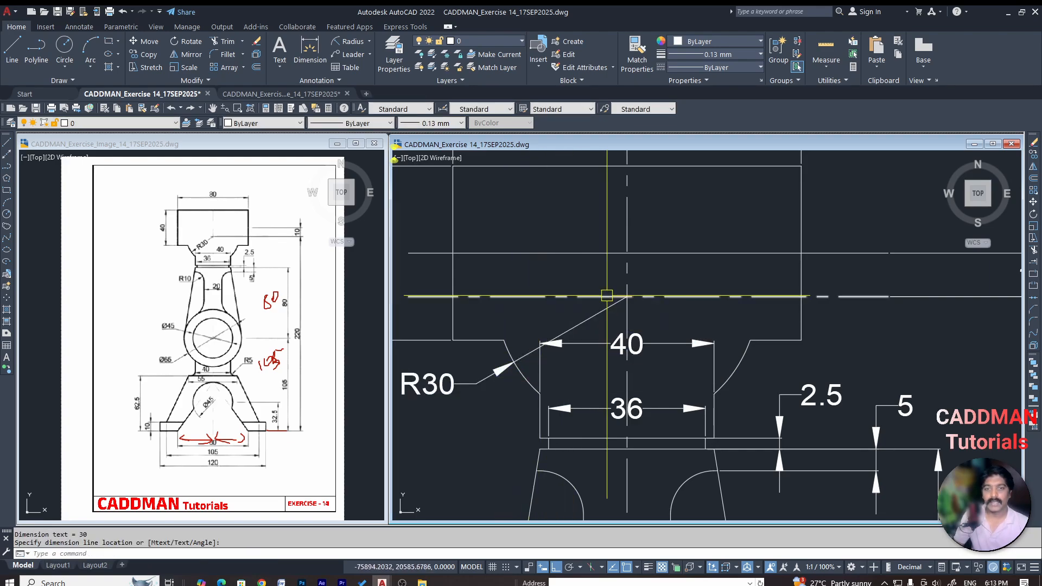
# Add a radius dimension to the upper left inner arc of the arm, placed inside the arc
pyautogui.scroll(-2, 629, 250)
pyautogui.scroll(-2, 655, 289)
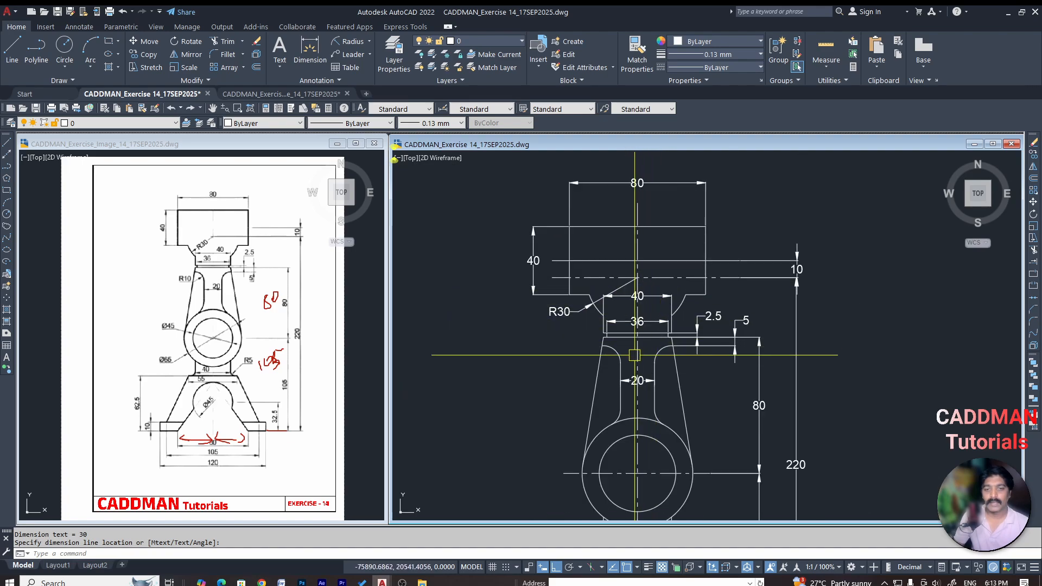
pyautogui.scroll(4, 651, 293)
pyautogui.scroll(-4, 607, 381)
pyautogui.scroll(-2, 657, 324)
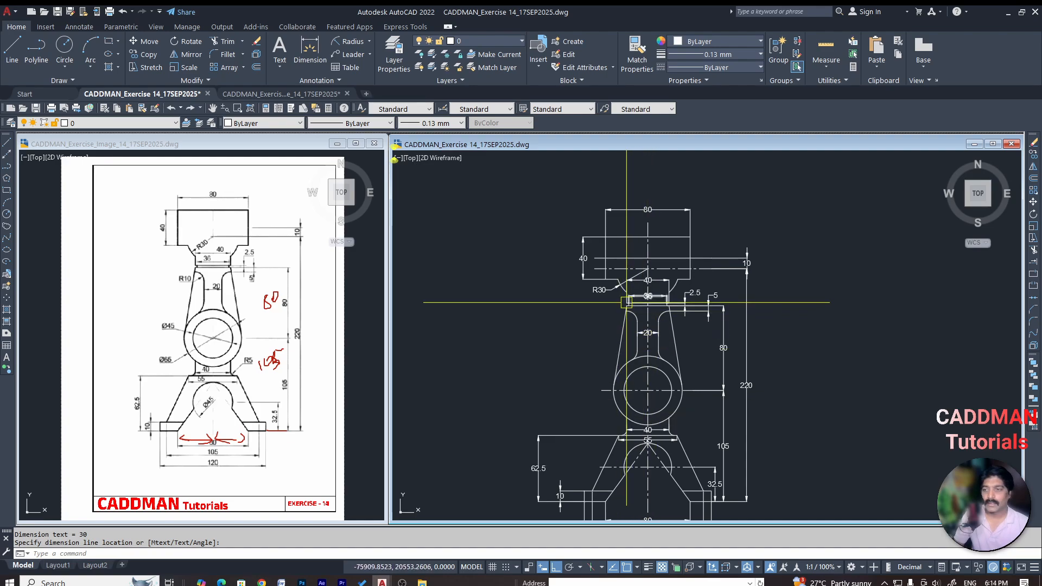
pyautogui.scroll(6, 627, 303)
pyautogui.press('space')
pyautogui.click(654, 358)
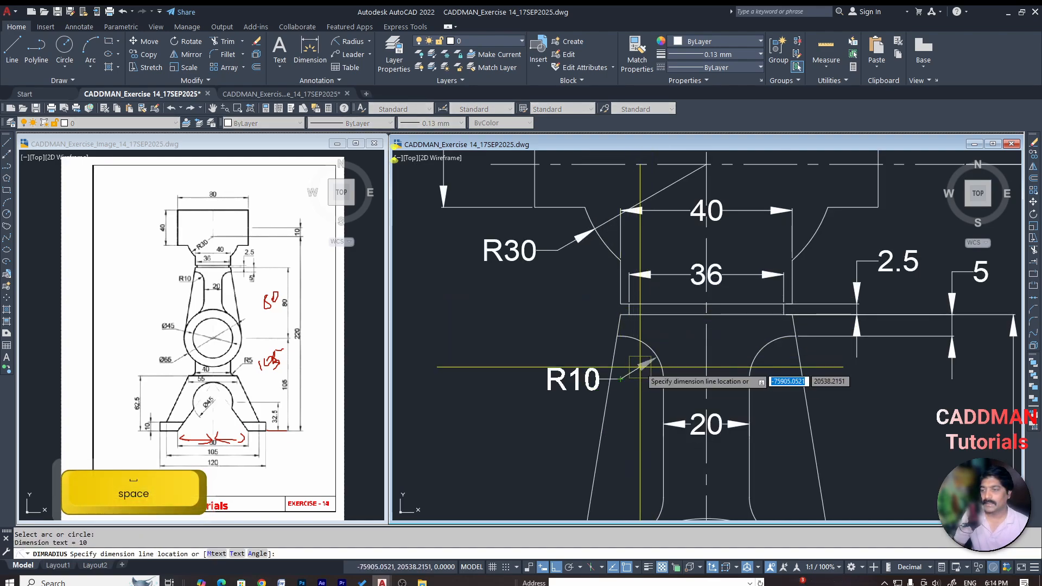
pyautogui.click(641, 363)
# Add a radius dimension to the right fillet where the lower neck meets the base, with its text outside the profile
pyautogui.scroll(-5, 667, 290)
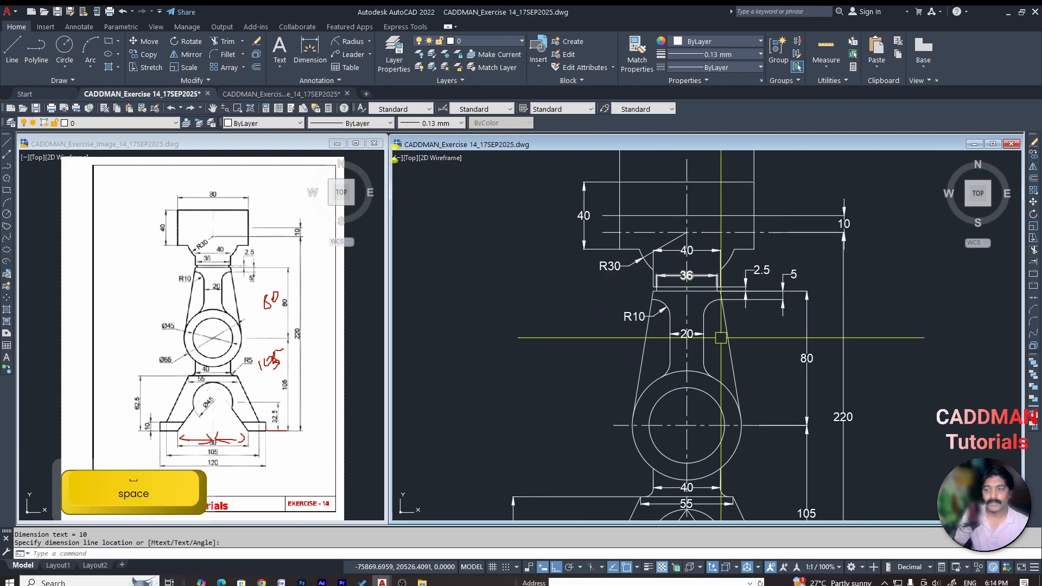
pyautogui.scroll(-2, 742, 429)
pyautogui.scroll(7, 706, 437)
pyautogui.press('space')
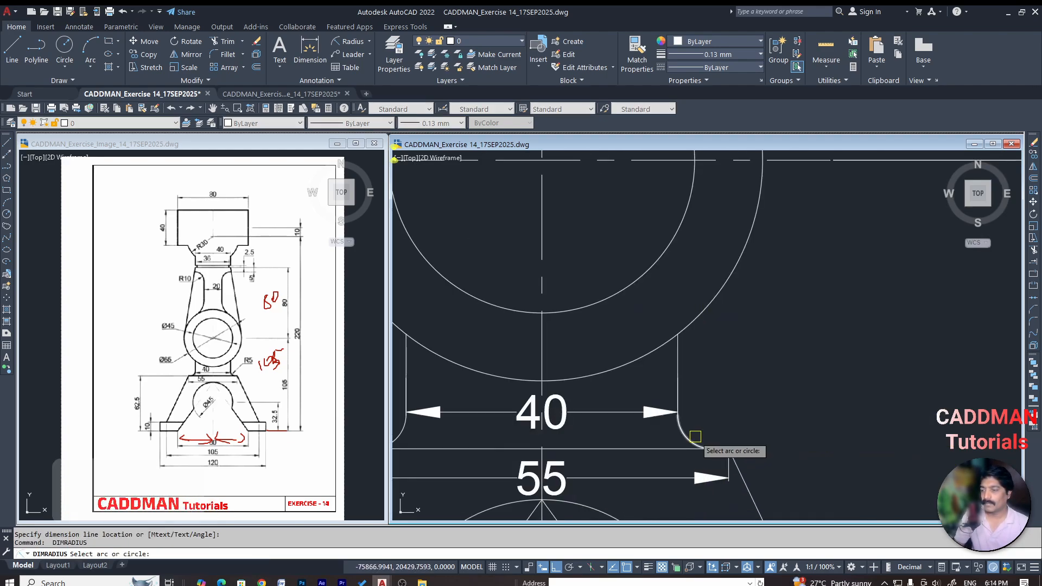
pyautogui.click(687, 438)
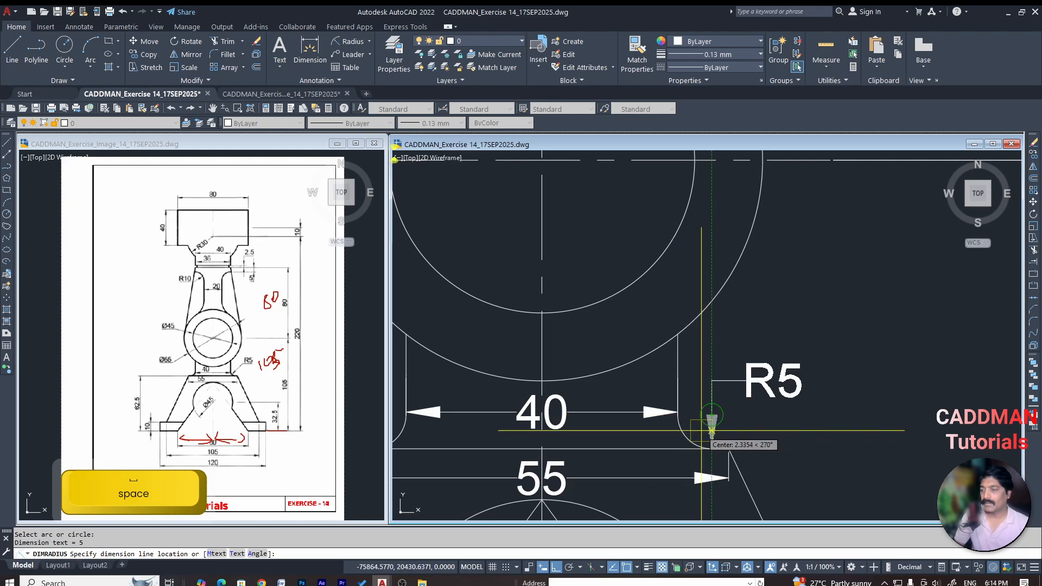
pyautogui.scroll(4, 706, 431)
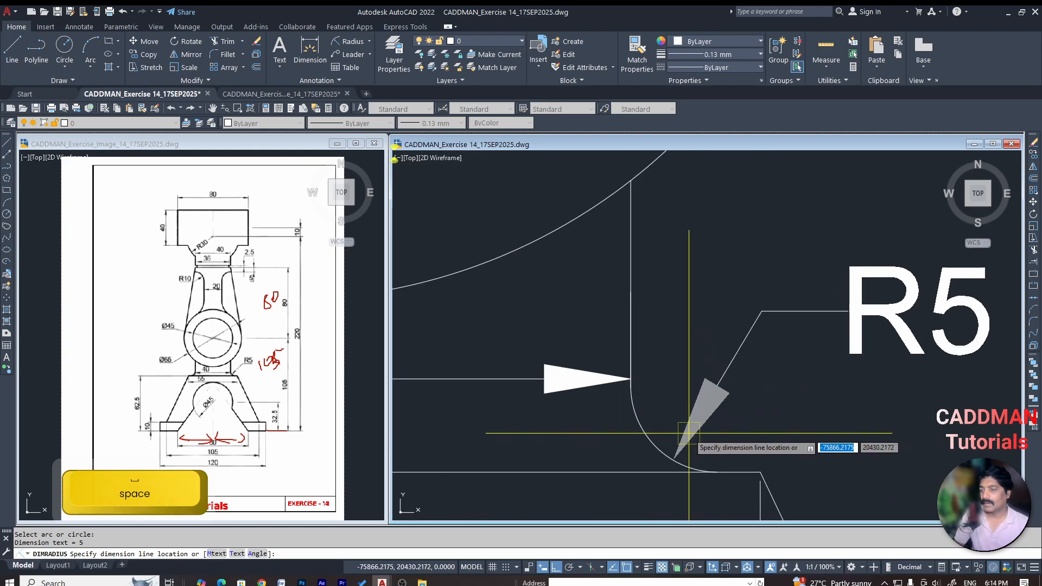
pyautogui.scroll(-6, 698, 312)
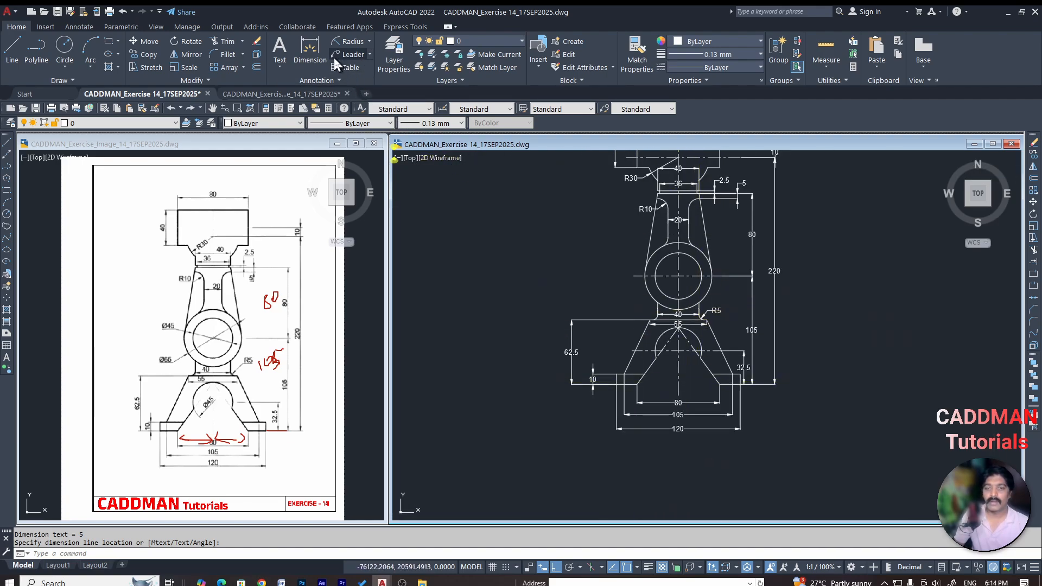
# Add a diameter dimension to the circular arc of the base cutout, with its text inside the arc
pyautogui.click(368, 43)
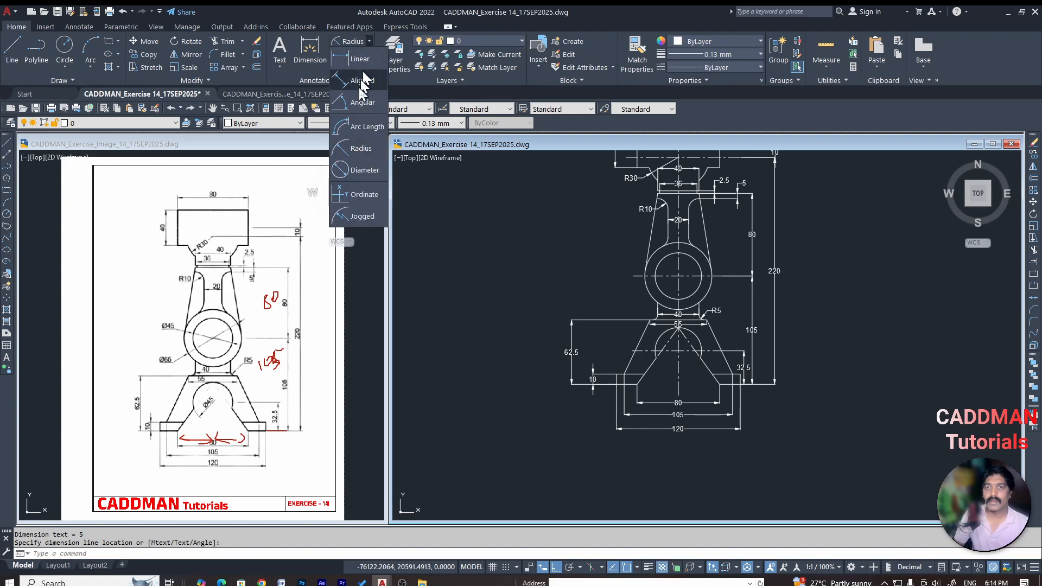
pyautogui.click(364, 170)
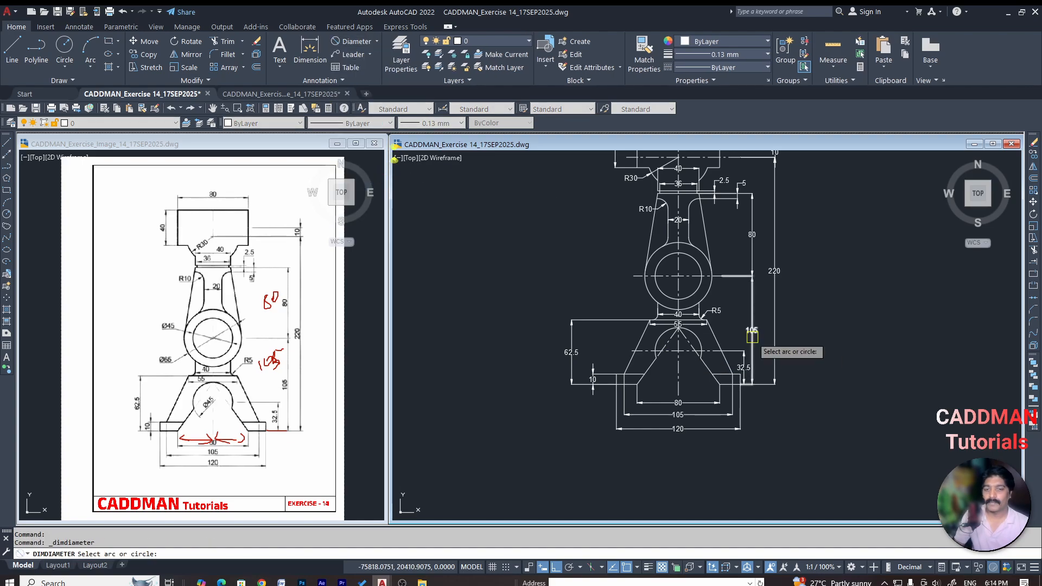
pyautogui.scroll(4, 682, 384)
pyautogui.click(613, 274)
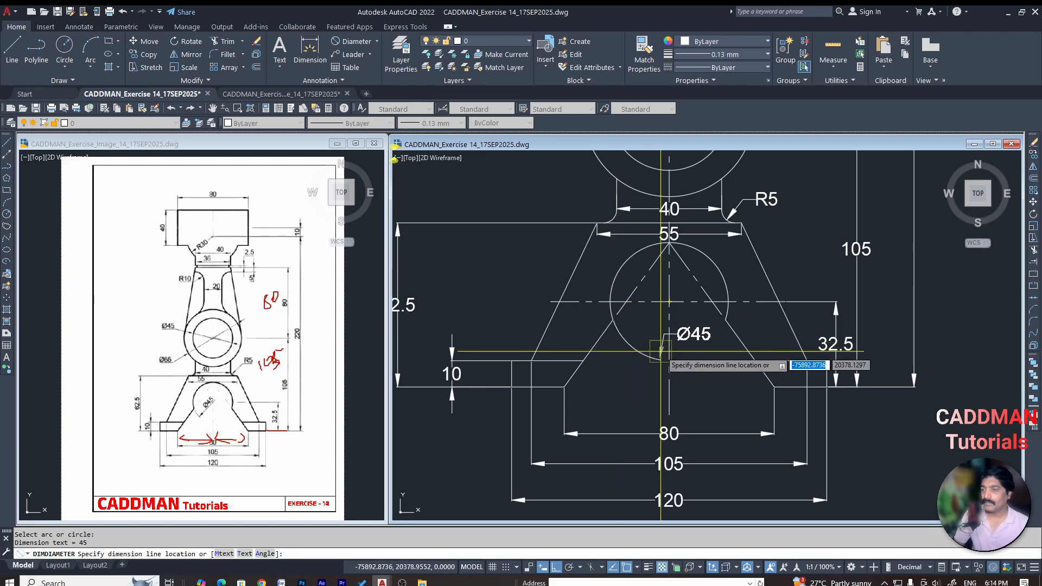
pyautogui.scroll(4, 673, 282)
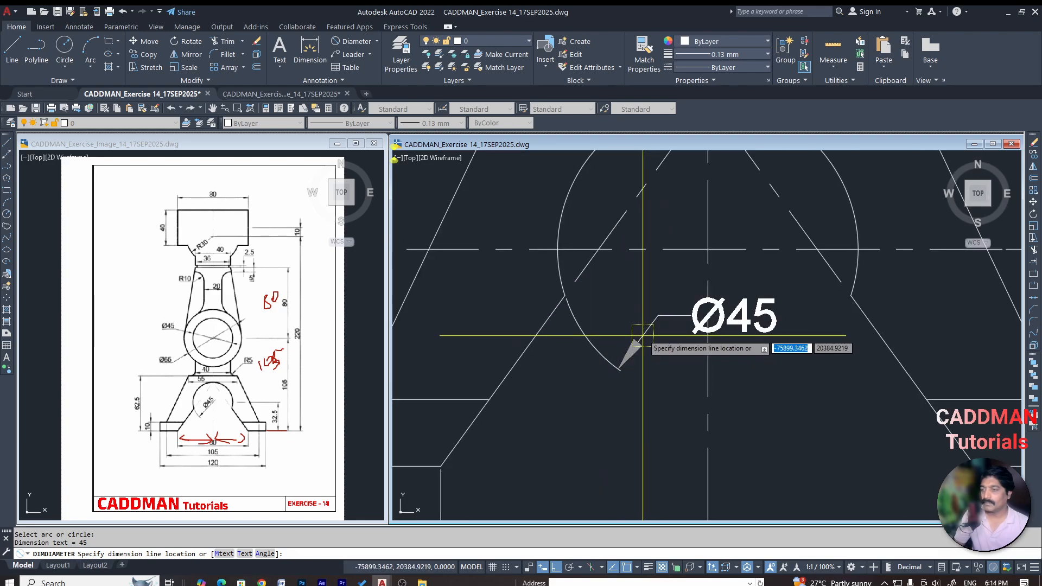
pyautogui.click(665, 294)
pyautogui.scroll(-5, 712, 275)
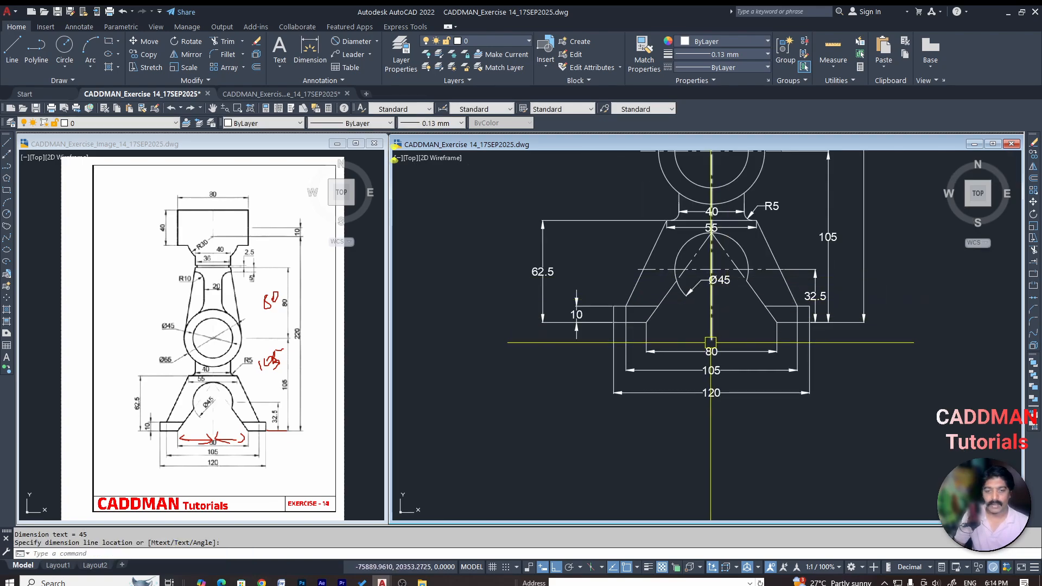
pyautogui.scroll(-4, 680, 335)
pyautogui.scroll(6, 683, 247)
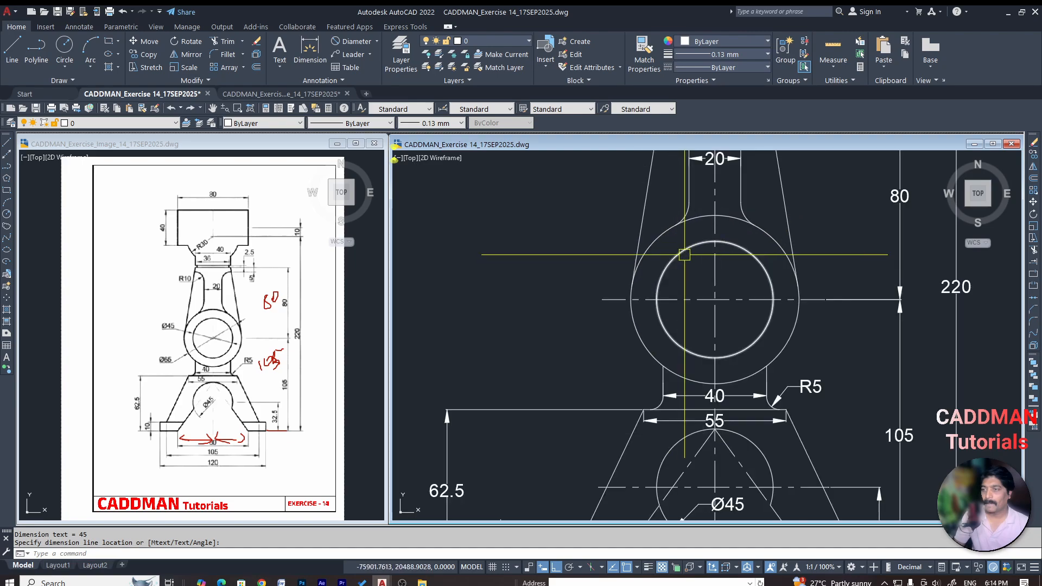
# Add diameter dimensions to the outer and inner circles of the ring, placing both texts outside the profile on its left side
pyautogui.press('space')
pyautogui.click(646, 349)
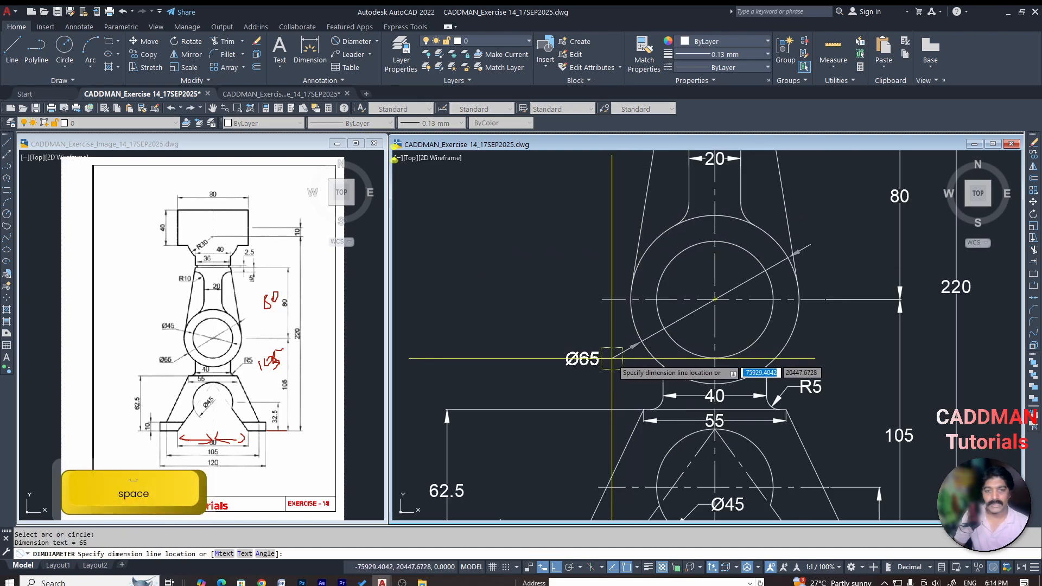
pyautogui.click(612, 358)
pyautogui.press('space')
pyautogui.click(665, 274)
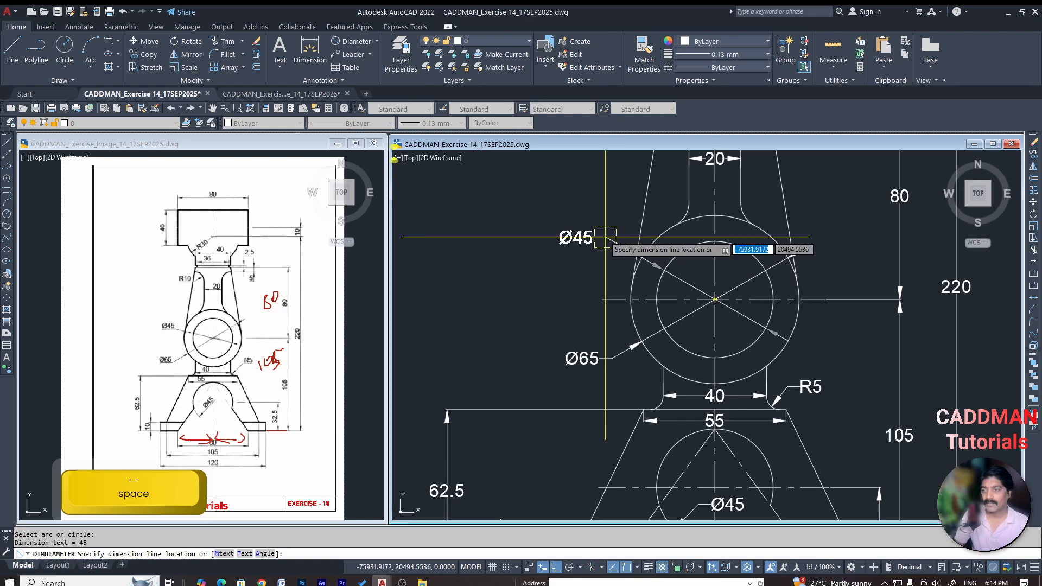
pyautogui.click(606, 239)
# Check the dimensioned stand profile against the reference image for missing dimensions
pyautogui.scroll(-4, 606, 239)
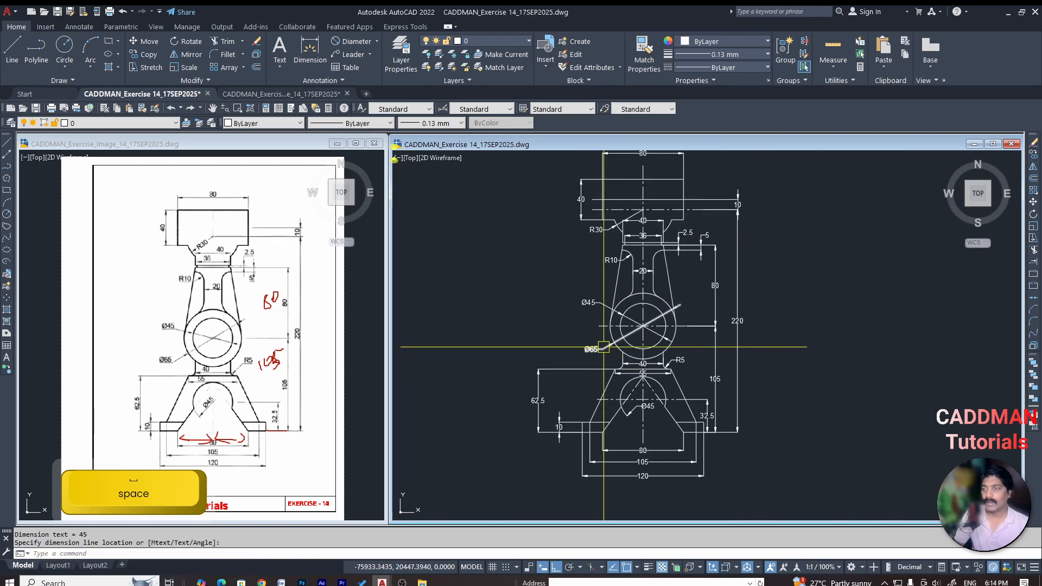
pyautogui.scroll(3, 662, 315)
pyautogui.scroll(-3, 665, 317)
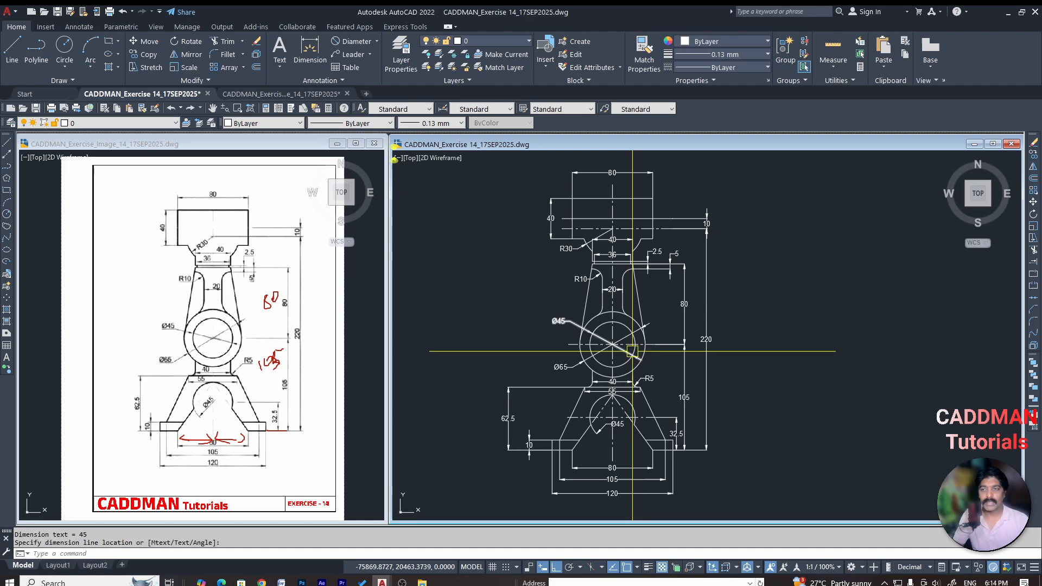
pyautogui.scroll(3, 679, 330)
pyautogui.scroll(-3, 679, 330)
pyautogui.scroll(2, 727, 302)
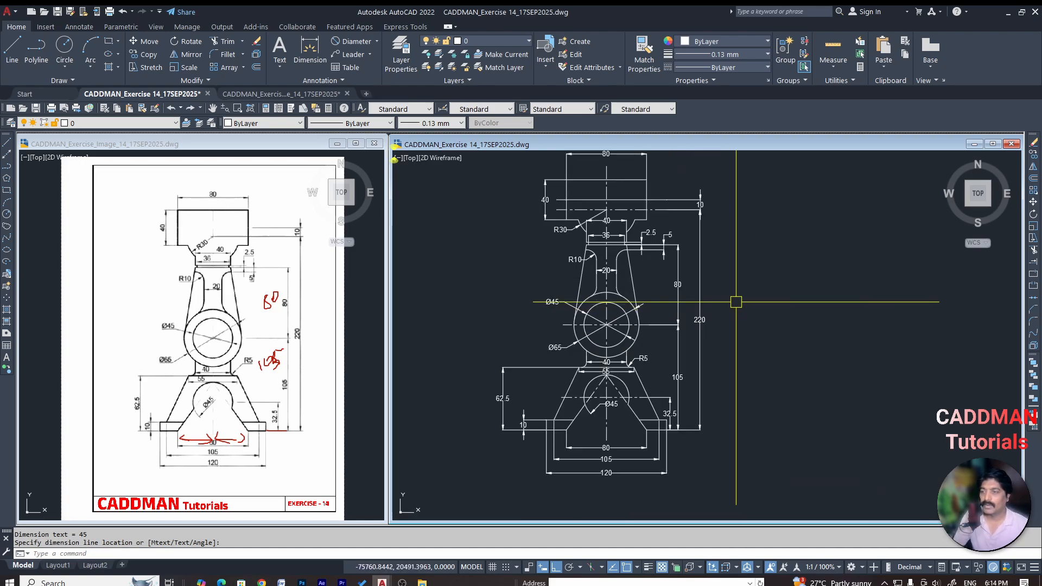
pyautogui.rightClick(747, 205)
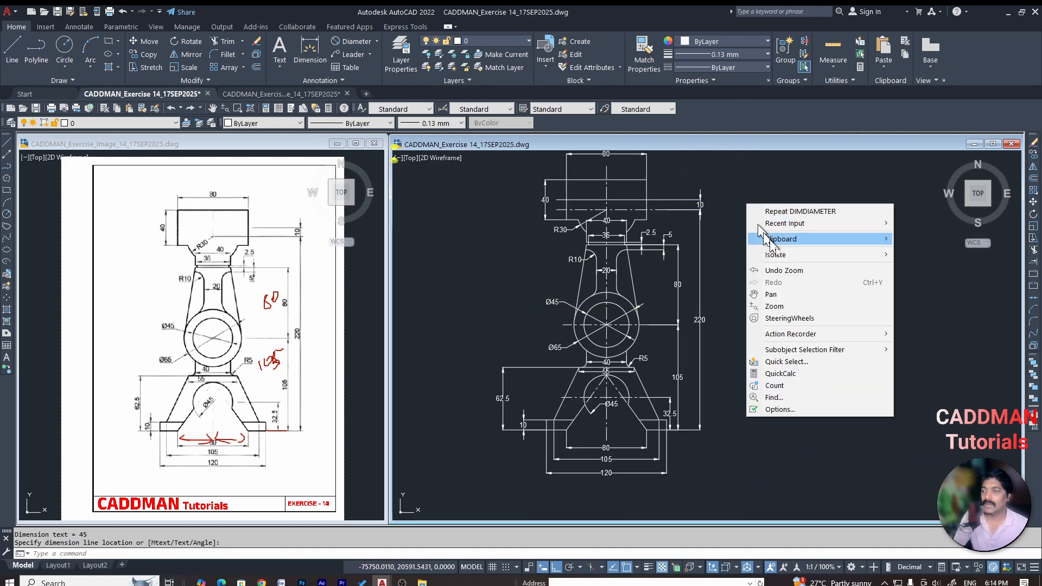
pyautogui.press('Escape')
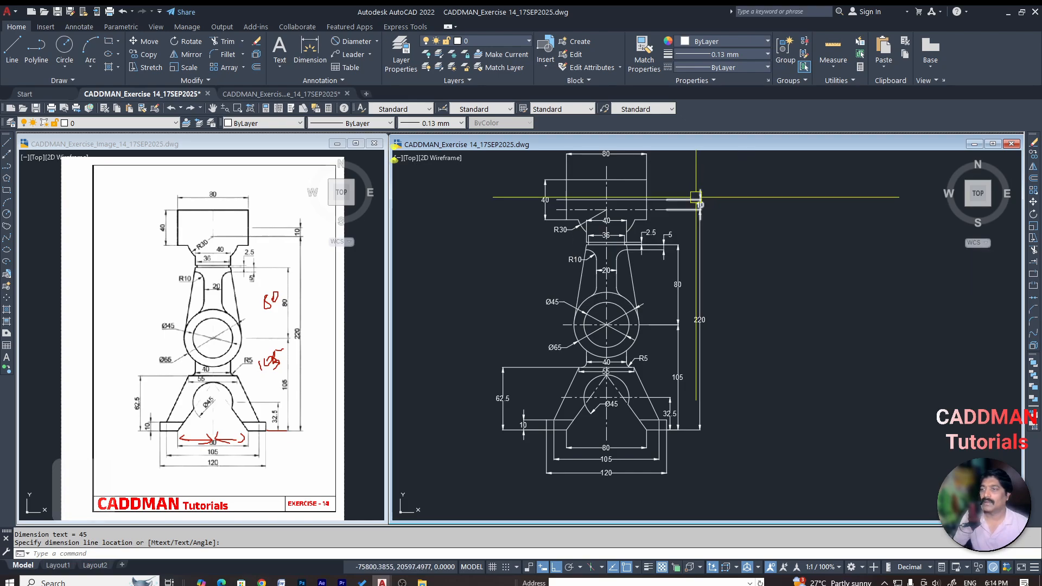
# Try a six-decimal precision (0.000000) on the 220 vertical dimension and undo the precision change
pyautogui.click(701, 265)
pyautogui.rightClick(702, 265)
pyautogui.moveTo(765, 297)
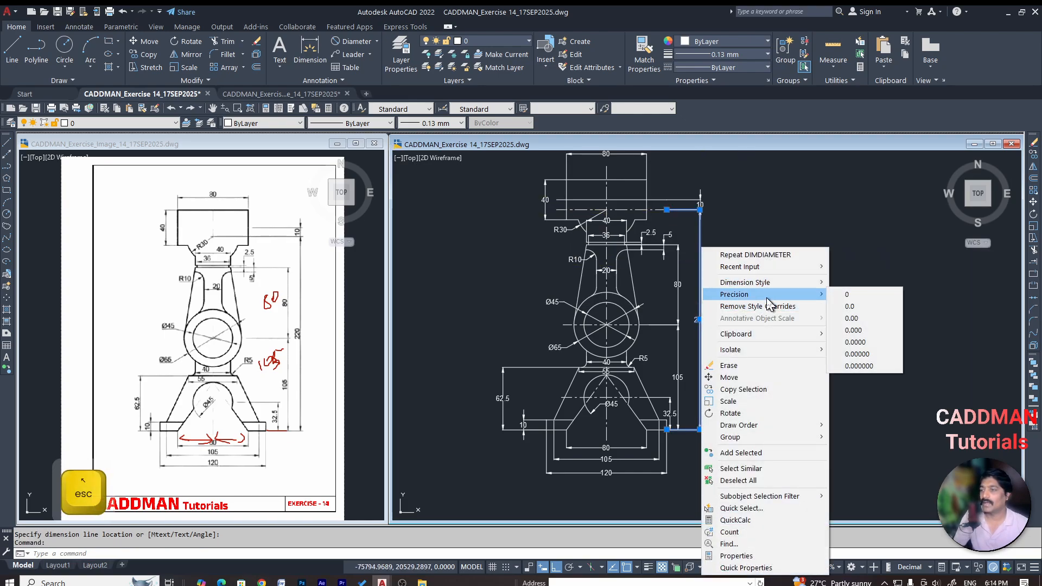
pyautogui.click(884, 368)
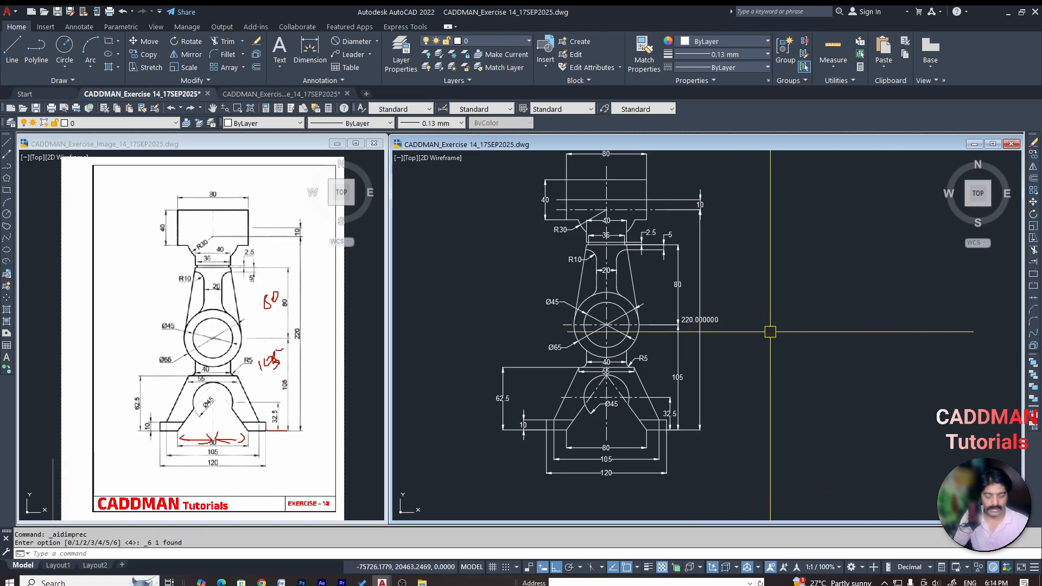
pyautogui.hotkey('ctrl', 'z')
pyautogui.press('Escape')
pyautogui.press('Escape')
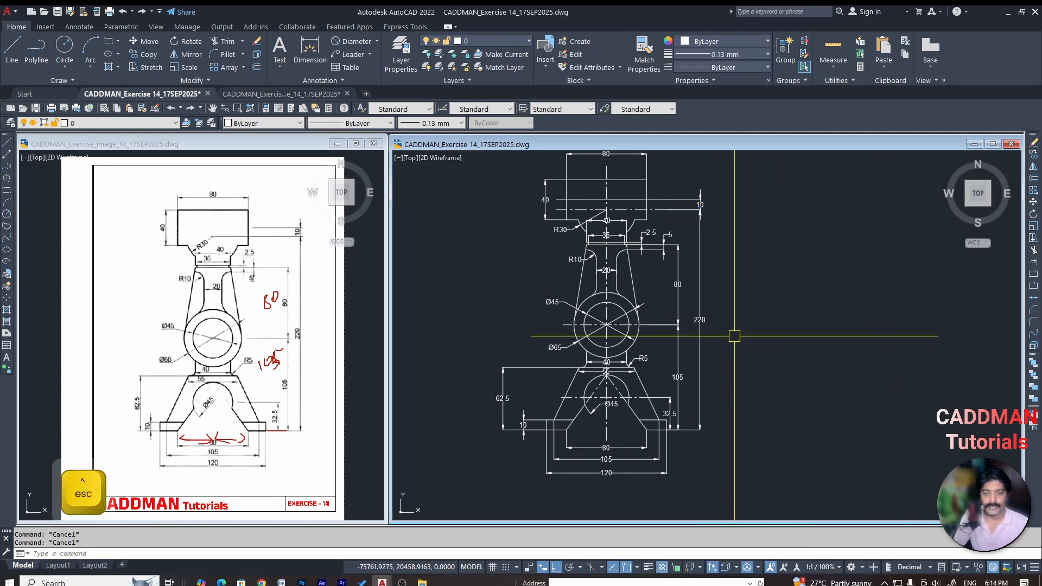